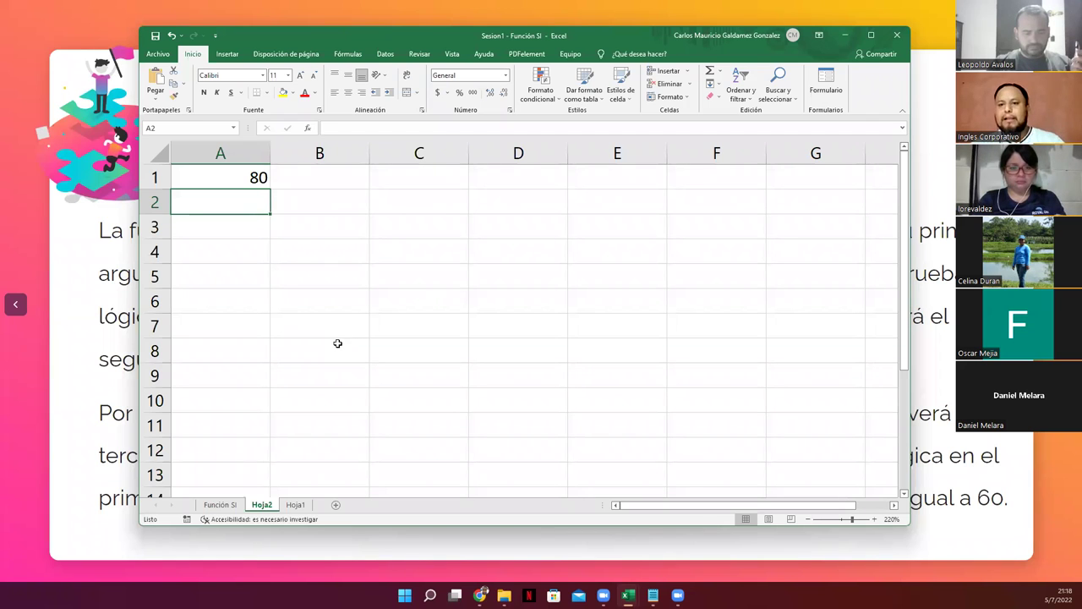
Begin an SI formula in cell B3 with the logical test A1<=70 as its first argument
{"action": "left_click", "coordinate": [304, 237]}
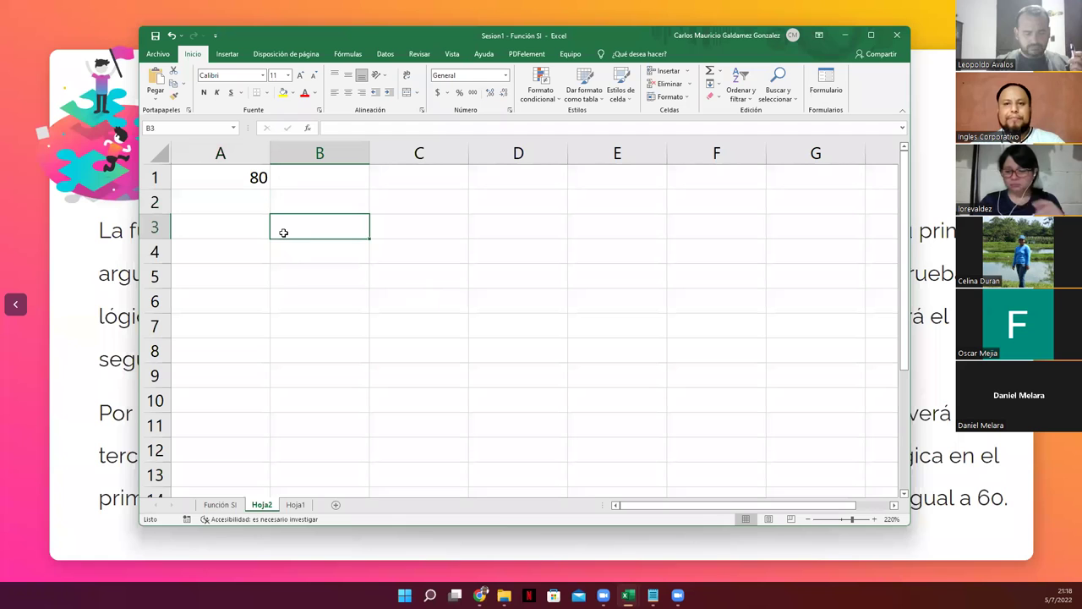
{"action": "left_click", "coordinate": [217, 182]}
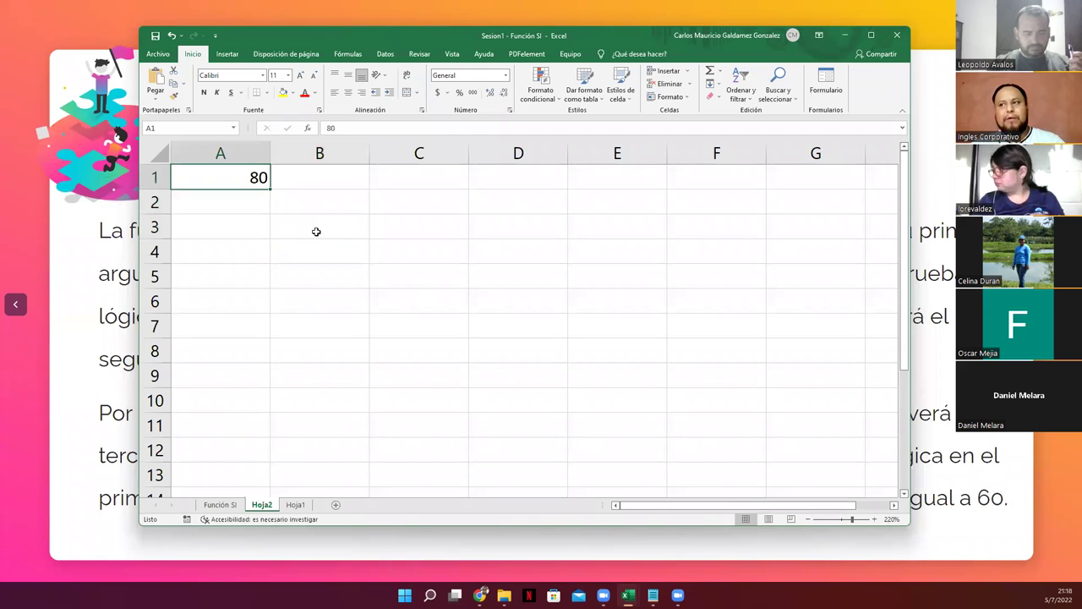
{"action": "left_click", "coordinate": [314, 231]}
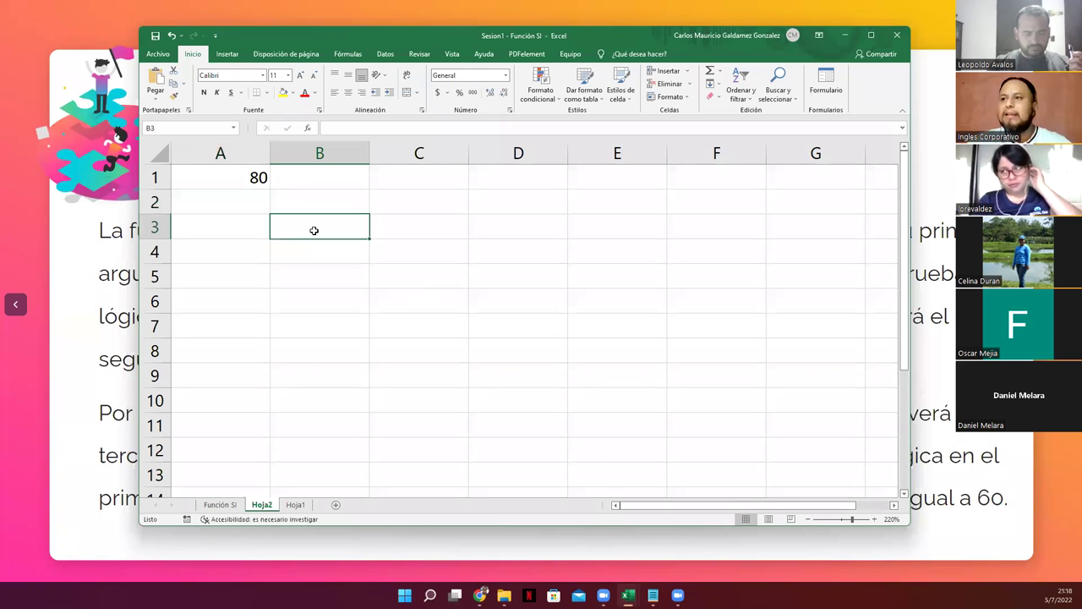
{"action": "type", "text": "="}
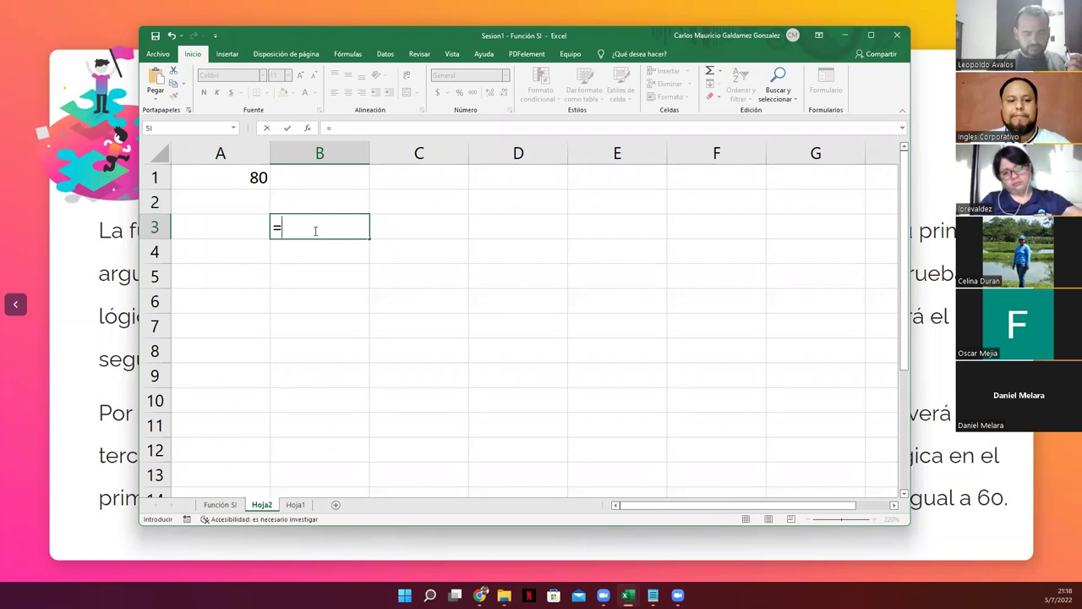
{"action": "type", "text": "si"}
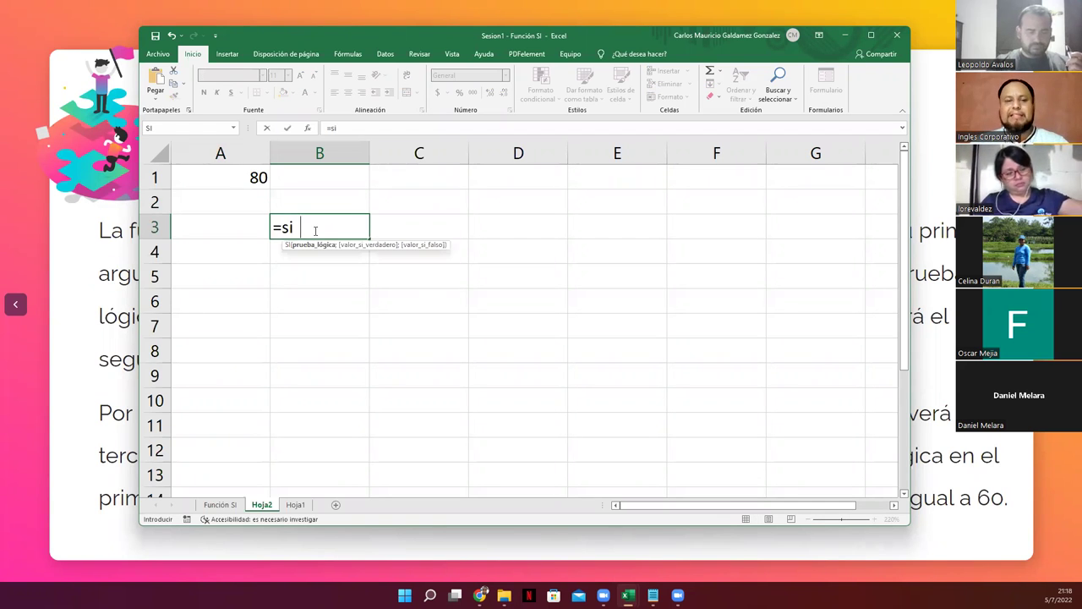
{"action": "key", "text": "Tab"}
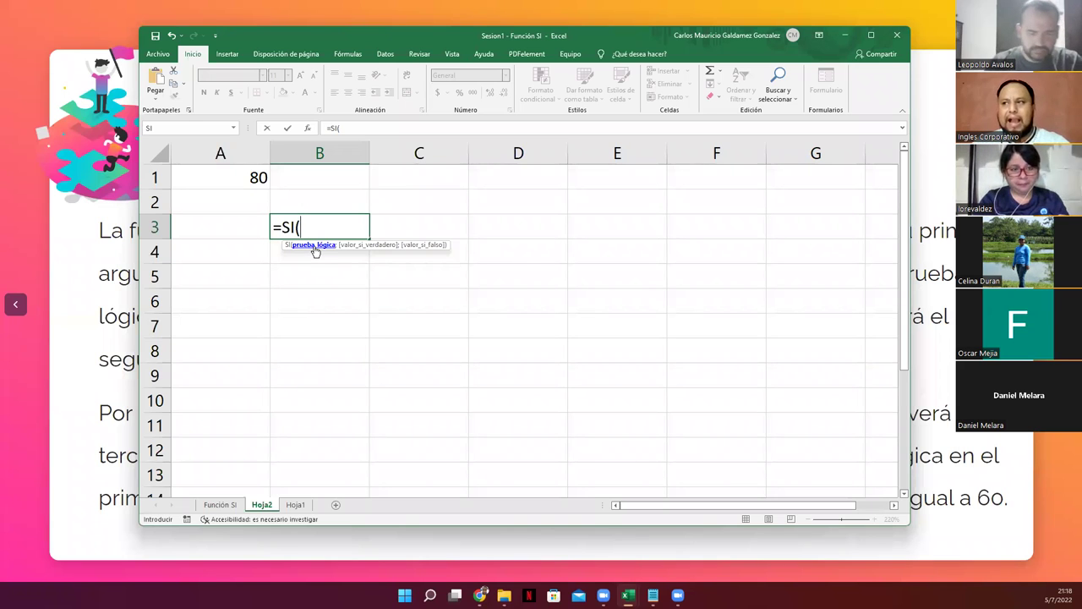
{"action": "type", "text": "A1"}
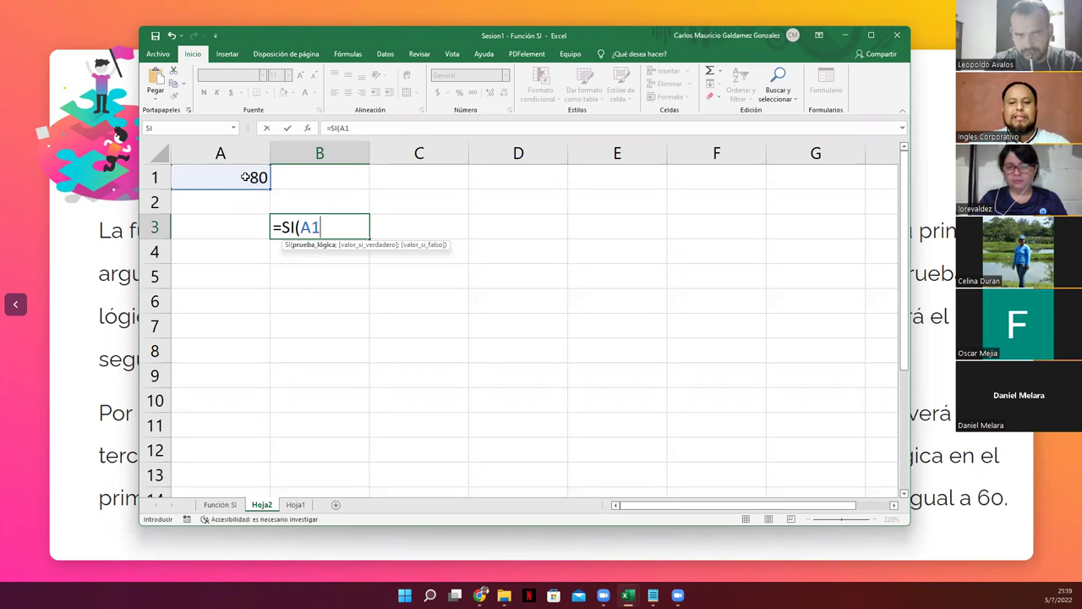
{"action": "type", "text": "<"}
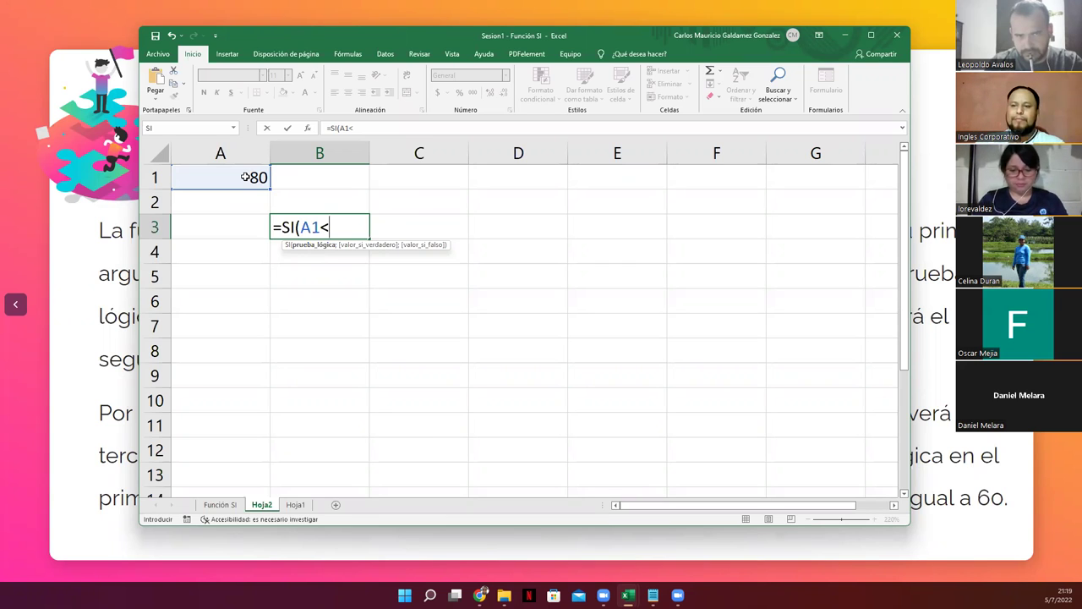
{"action": "type", "text": "="}
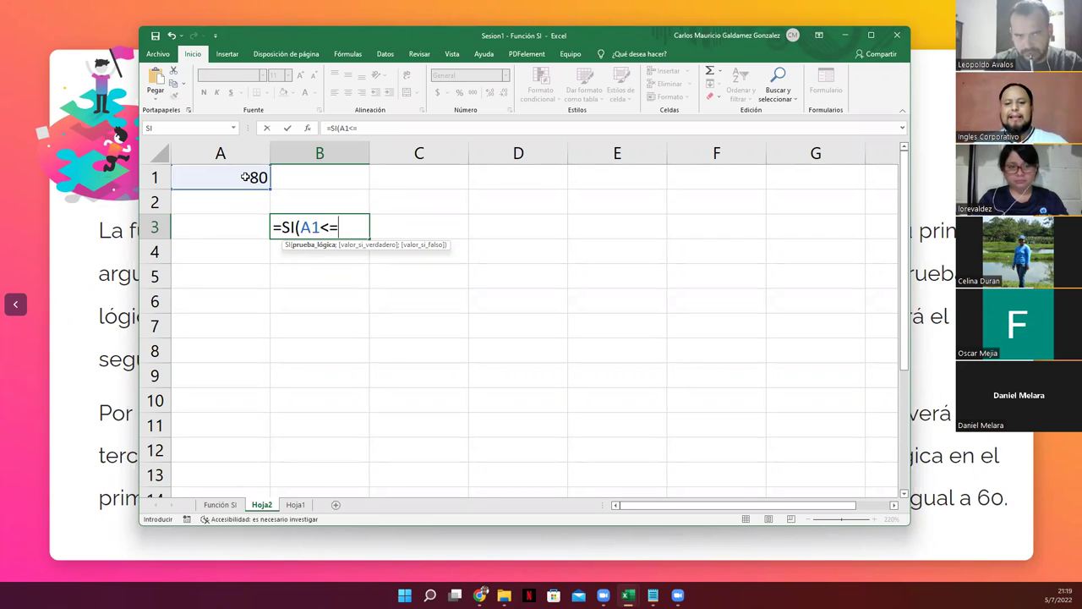
{"action": "type", "text": "70"}
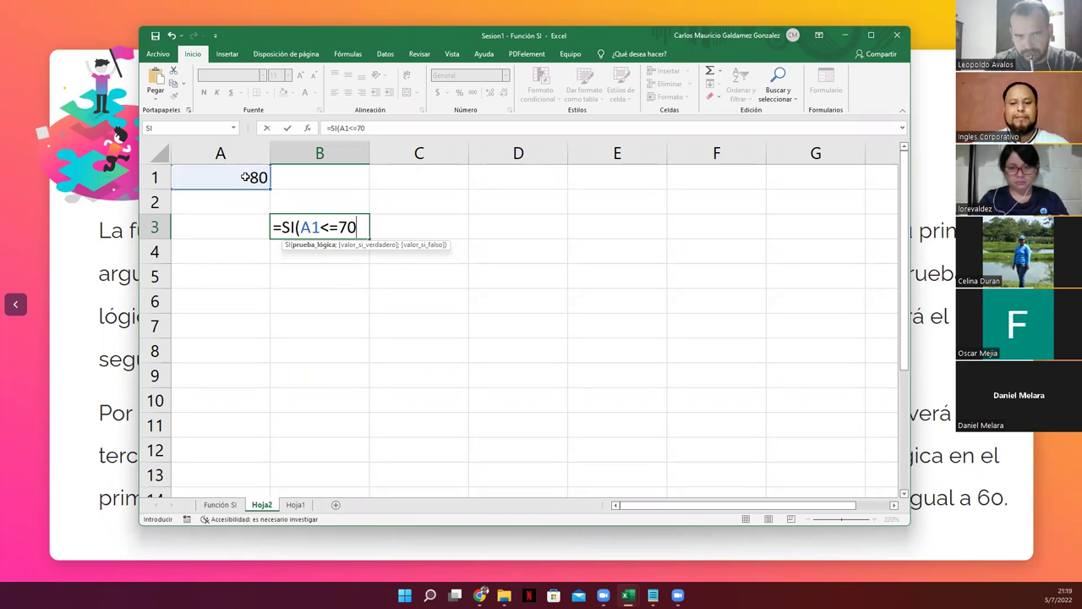
{"action": "type", "text": ";"}
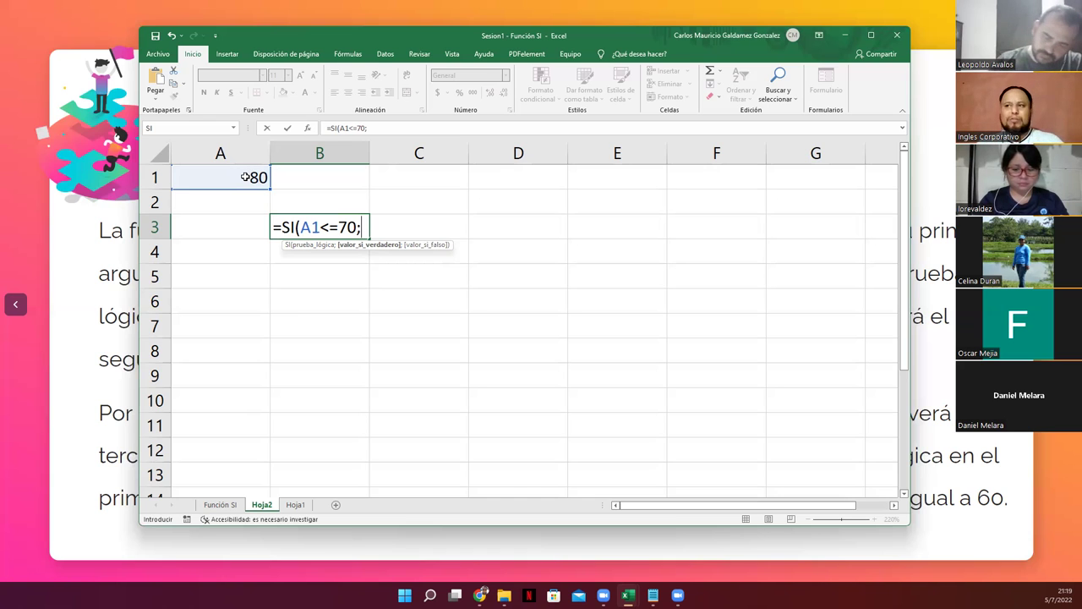
Add the text "Reprobó" as the value if true in the SI formula in B3
{"action": "double_click", "coordinate": [310, 229]}
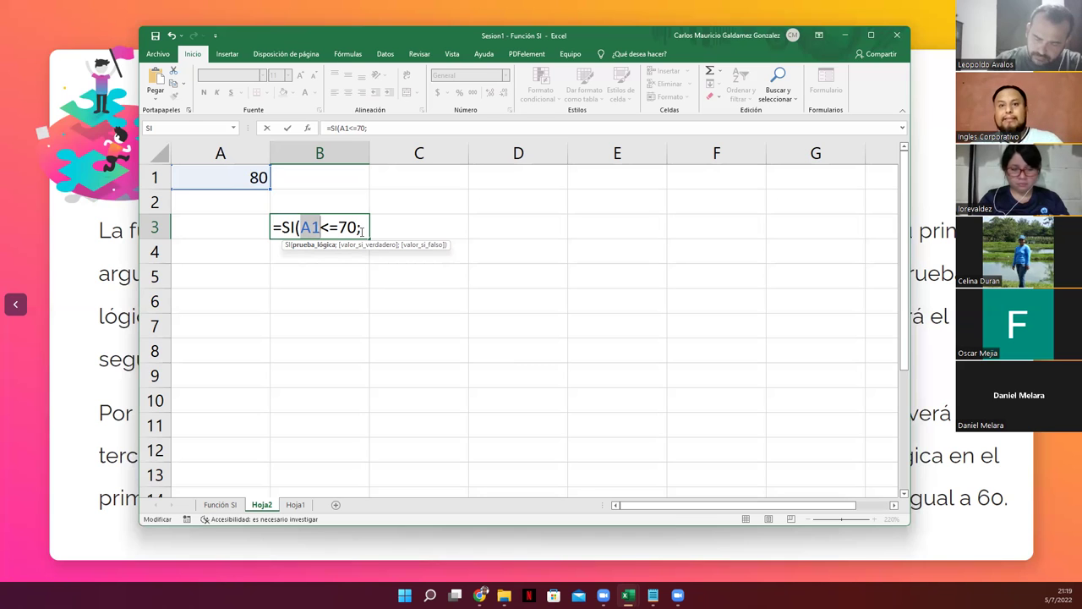
{"action": "left_click", "coordinate": [370, 246]}
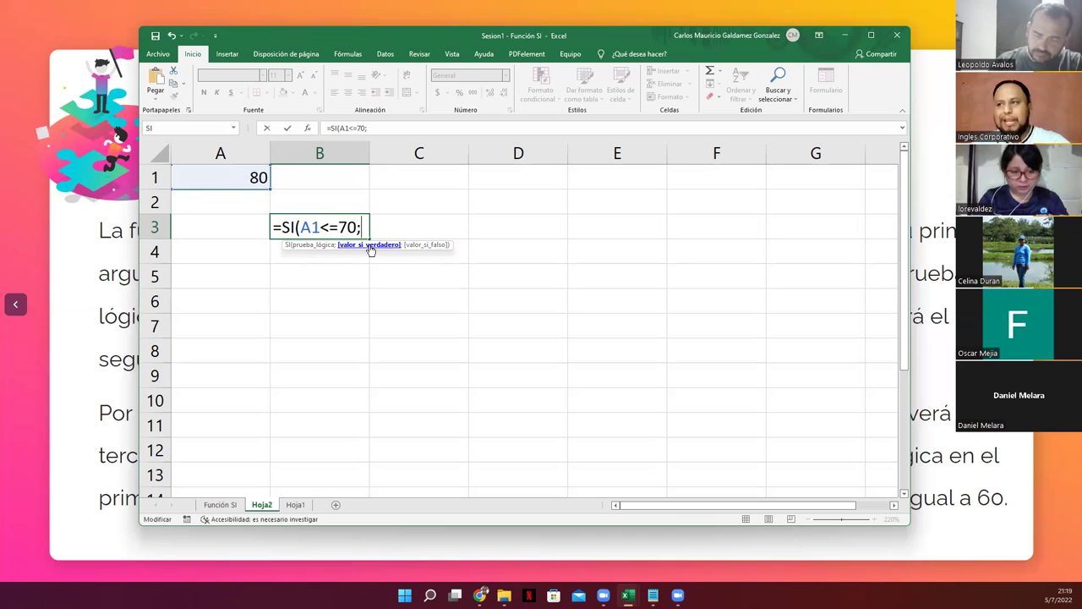
{"action": "type", "text": "\""}
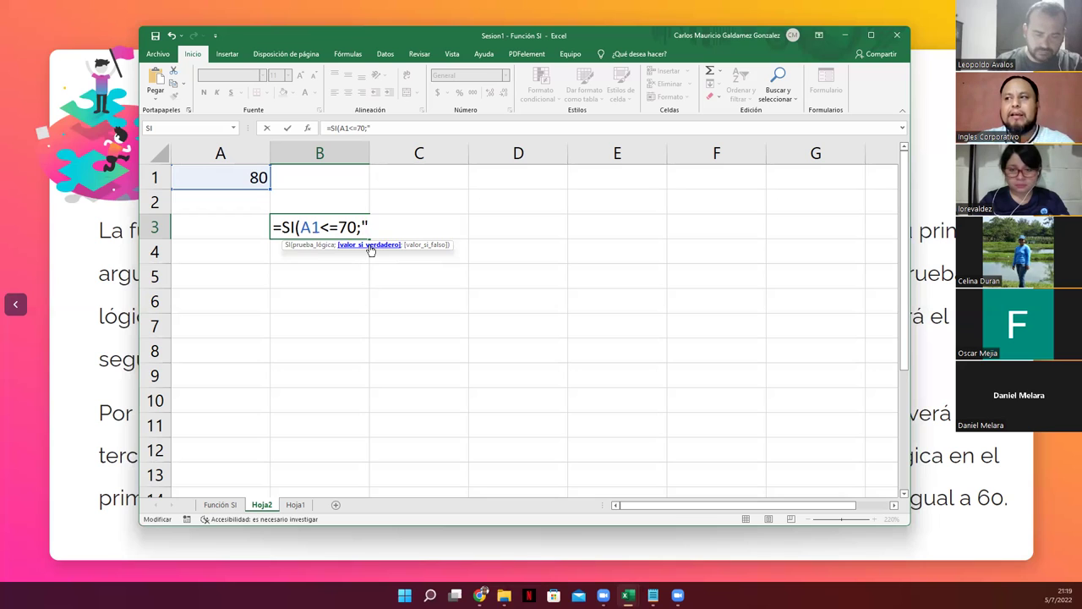
{"action": "type", "text": "Reprobó\""}
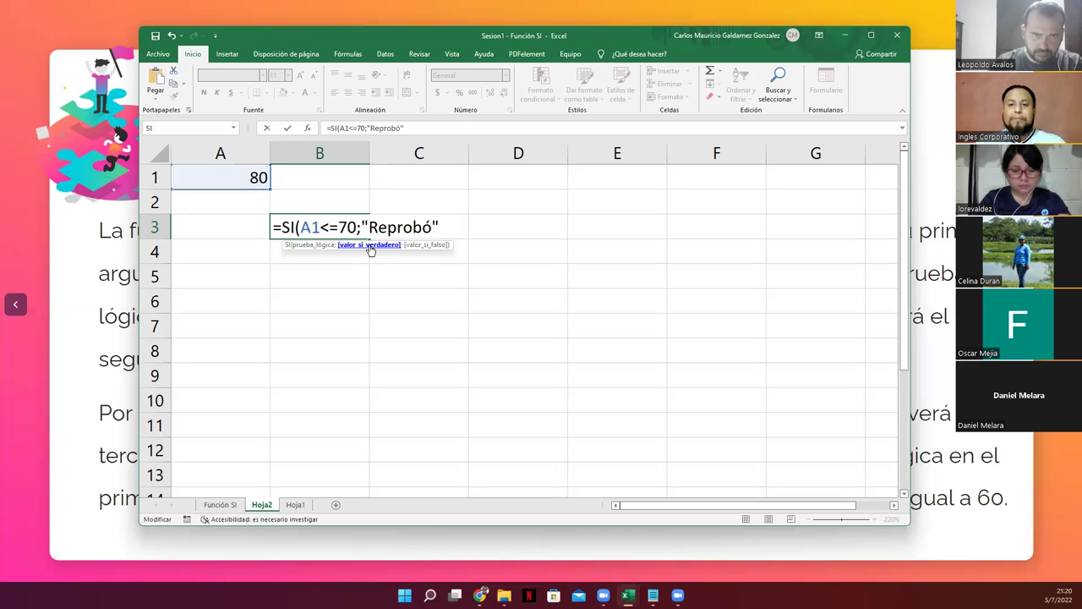
{"action": "left_click", "coordinate": [370, 245]}
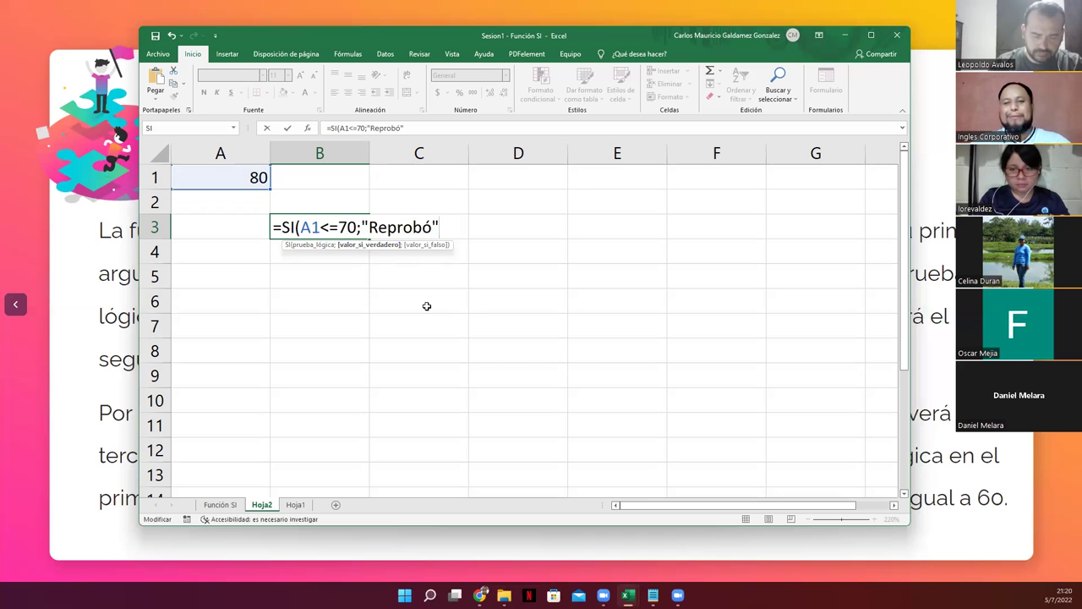
{"action": "type", "text": ";"}
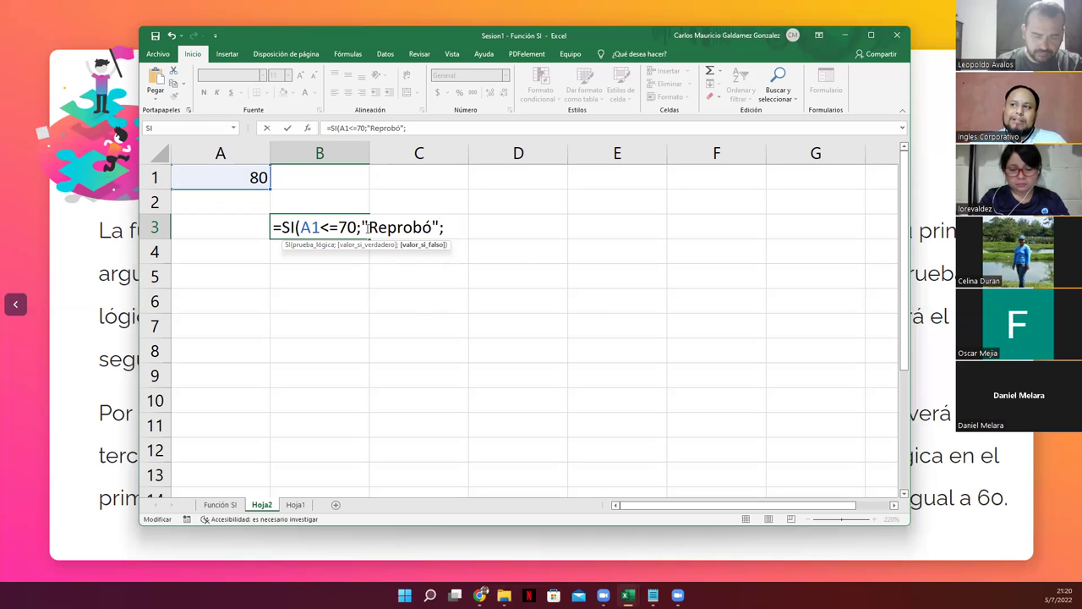
Add the text "Aprobó" as the value if false and enter the completed SI formula in B3
{"action": "left_click_drag", "start_coordinate": [369, 227], "coordinate": [453, 240]}
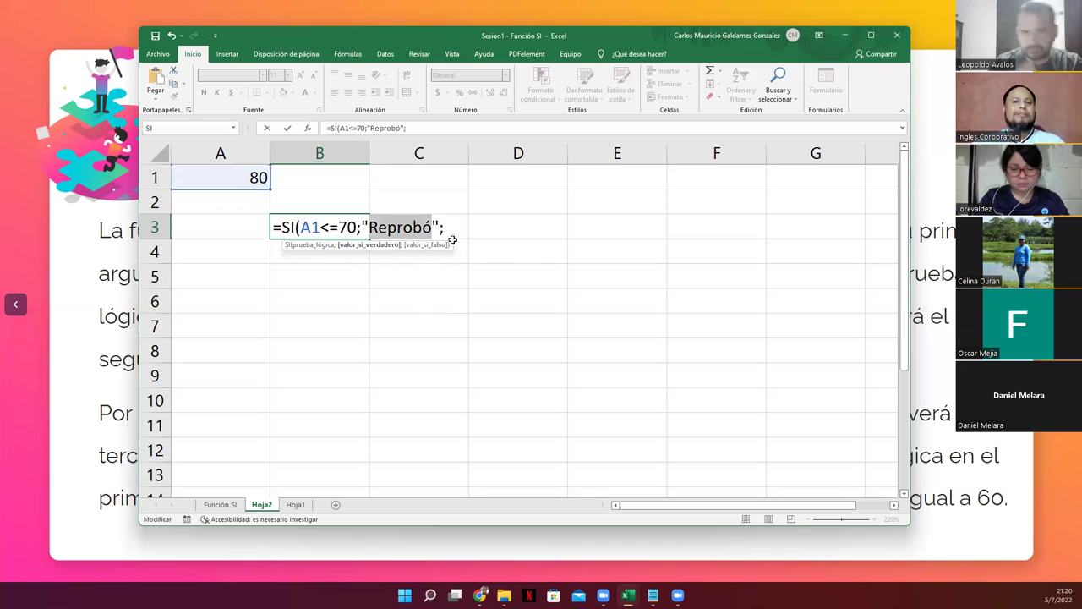
{"action": "left_click", "coordinate": [454, 240]}
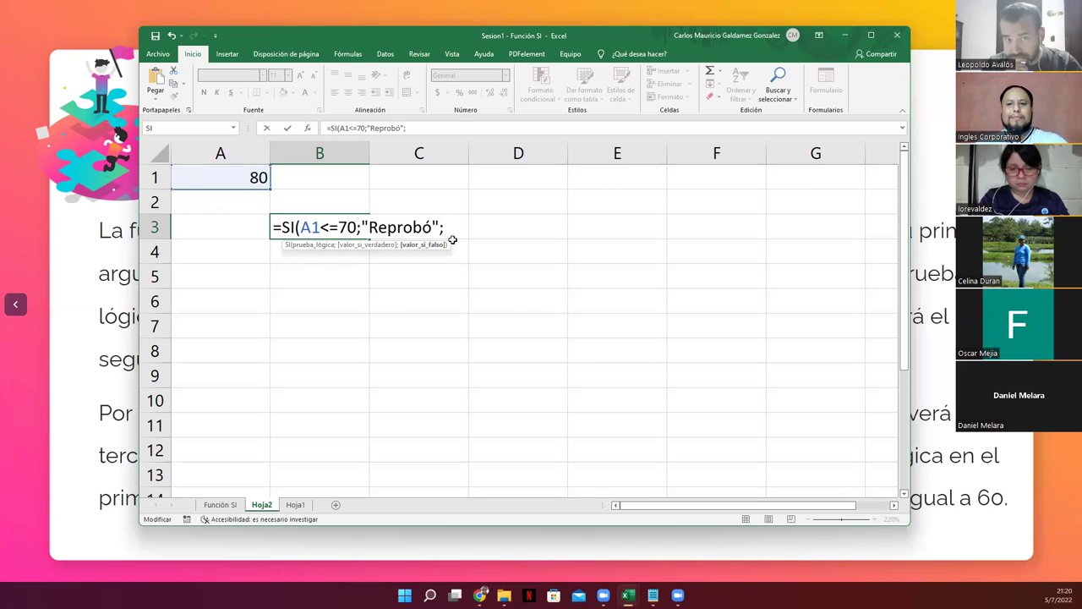
{"action": "type", "text": "\""}
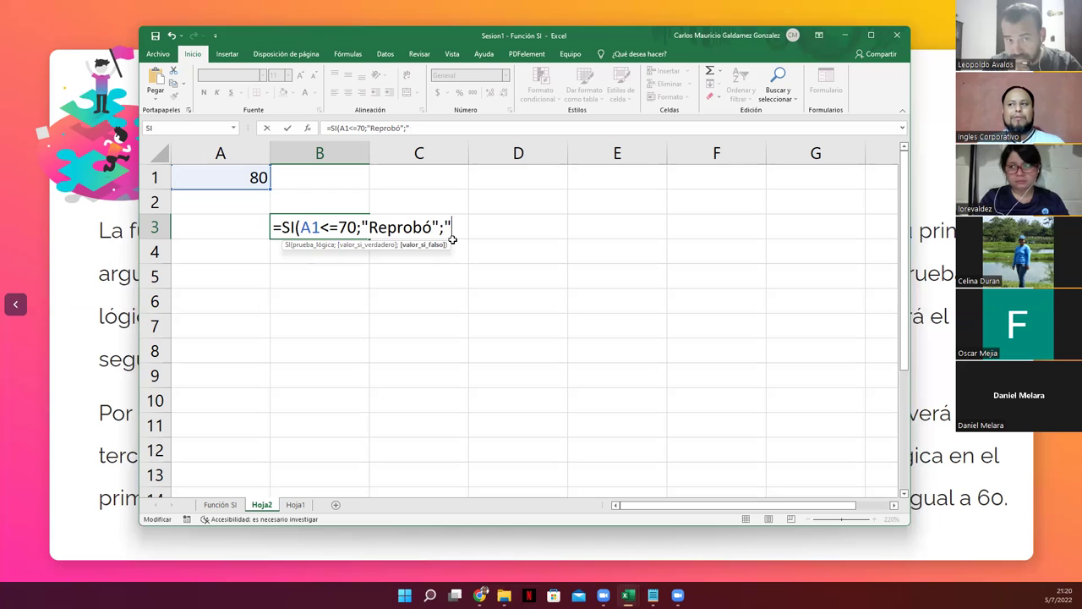
{"action": "type", "text": "Ap"}
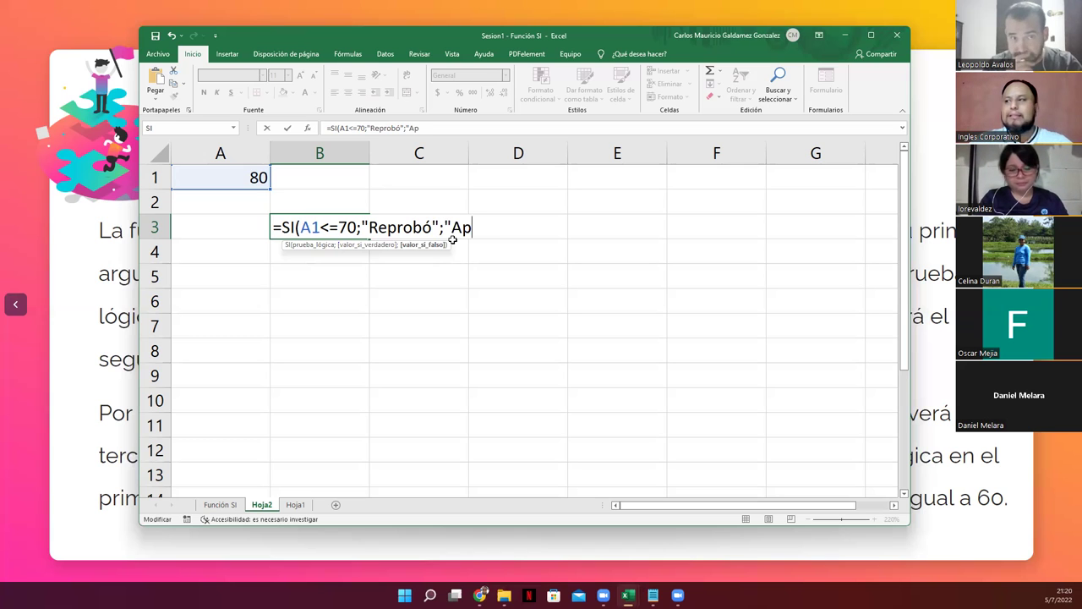
{"action": "type", "text": "rob"}
{"action": "key", "text": "BackSpace"}
{"action": "key", "text": "BackSpace"}
{"action": "key", "text": "BackSpace"}
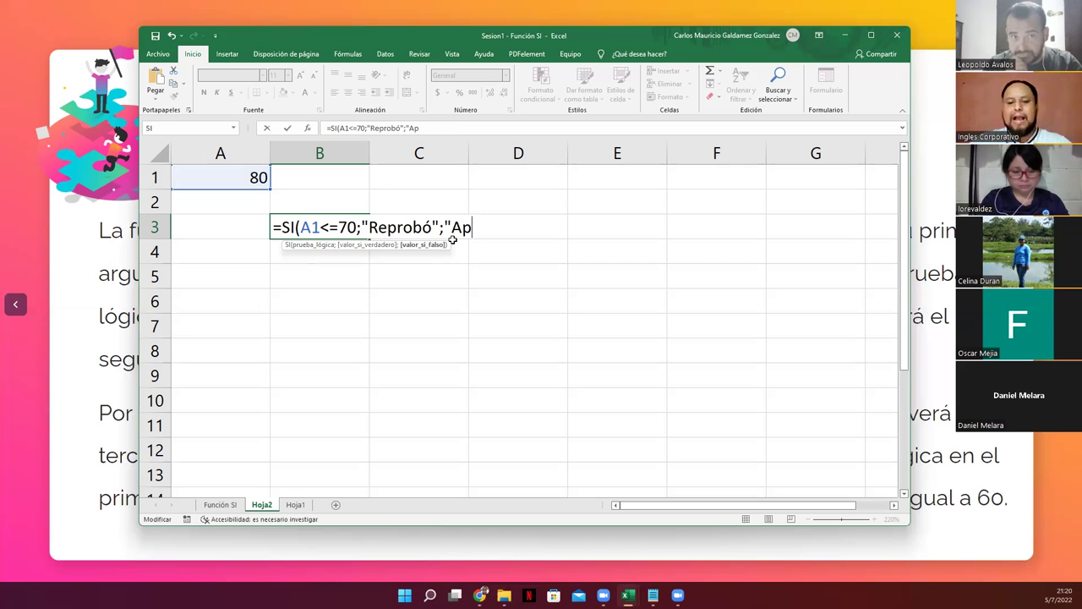
{"action": "type", "text": "rob"}
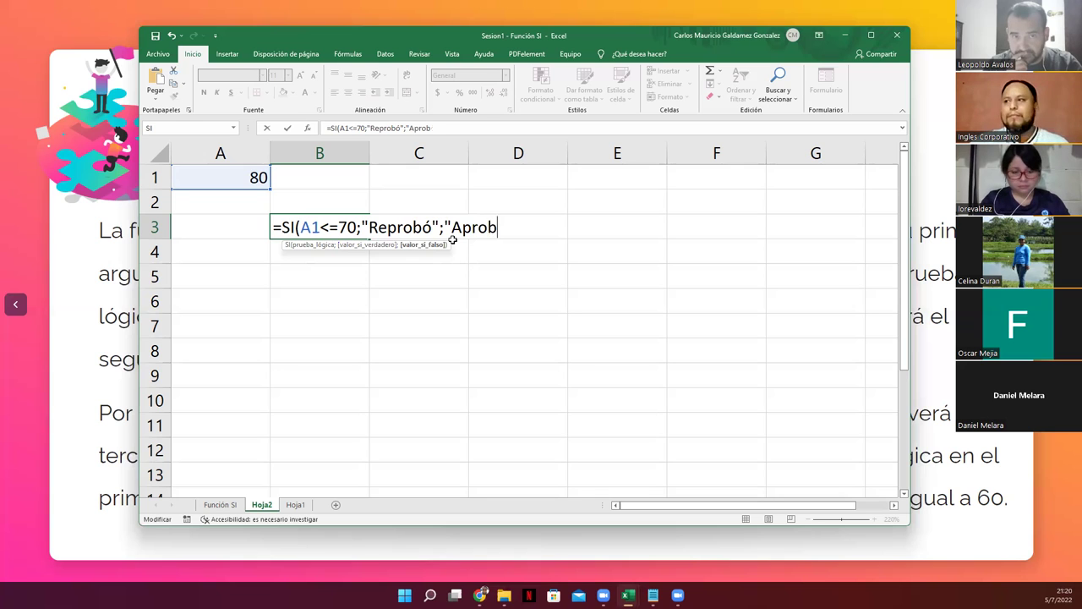
{"action": "type", "text": "ó"}
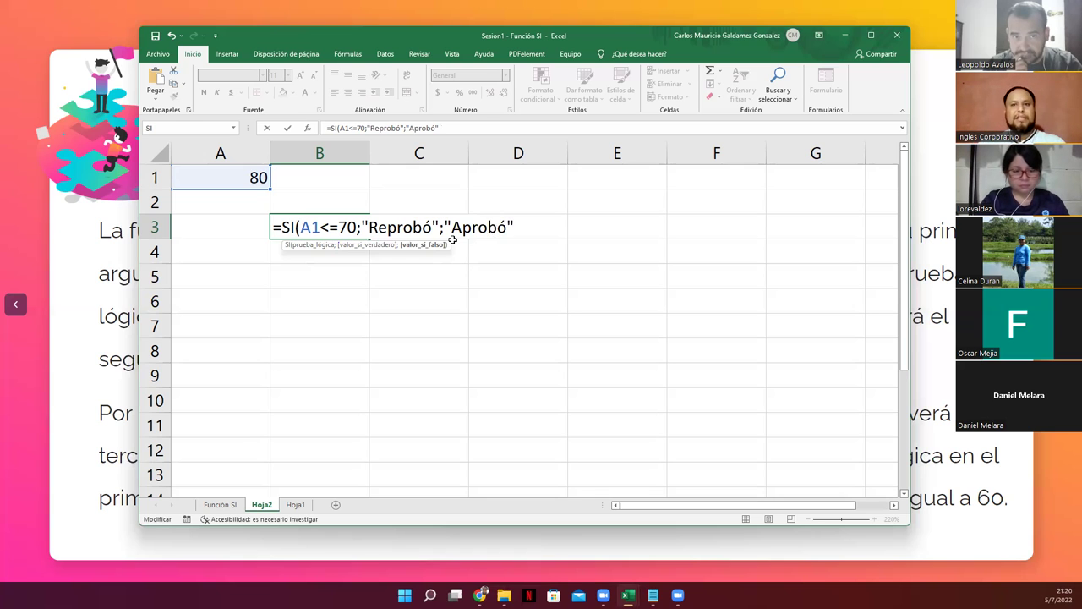
{"action": "type", "text": "\")"}
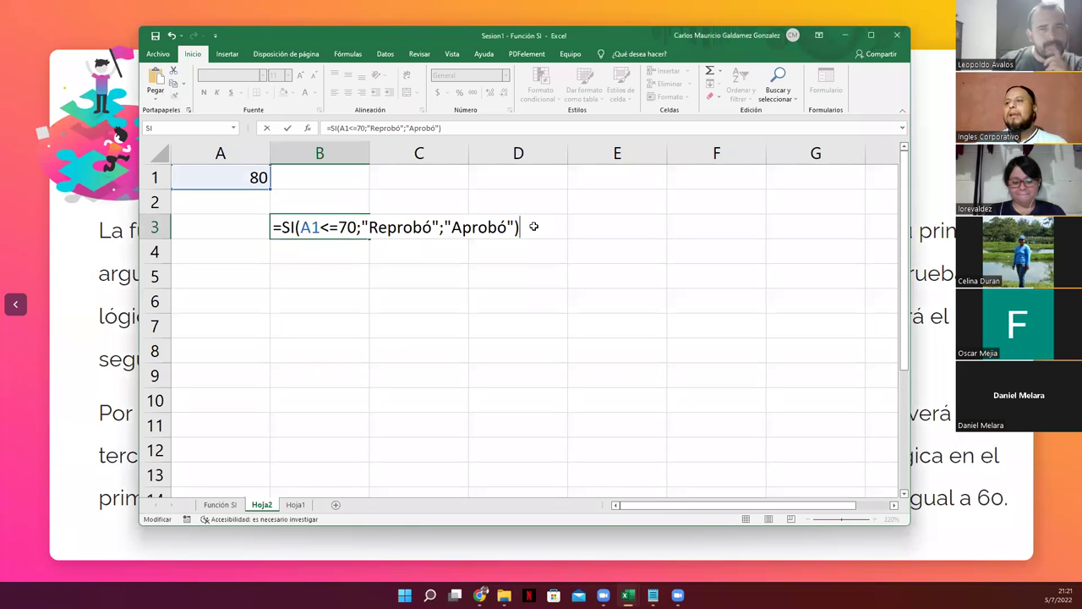
{"action": "key", "text": "Return"}
{"action": "key", "text": "Up"}
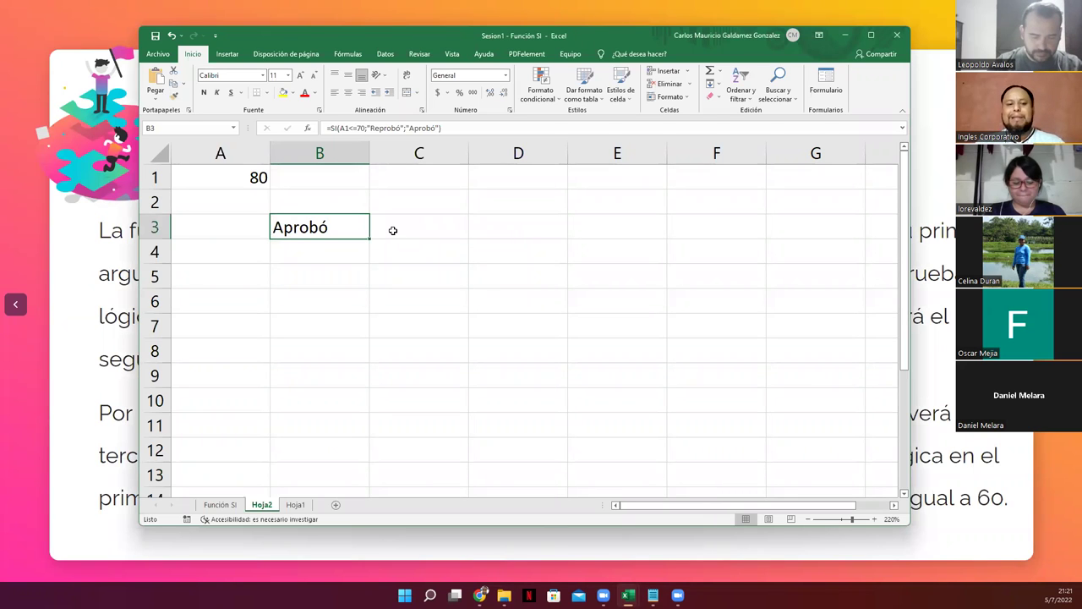
Set the grade in cell A1 to 69 to test the other outcome of the SI formula
{"action": "key", "text": "F2"}
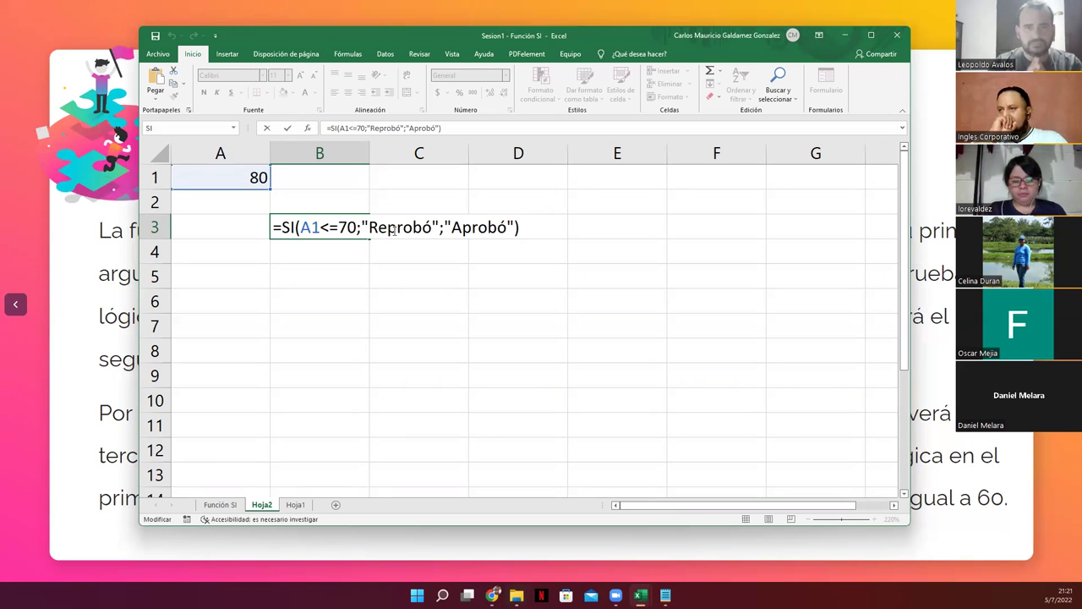
{"action": "left_click", "coordinate": [241, 178]}
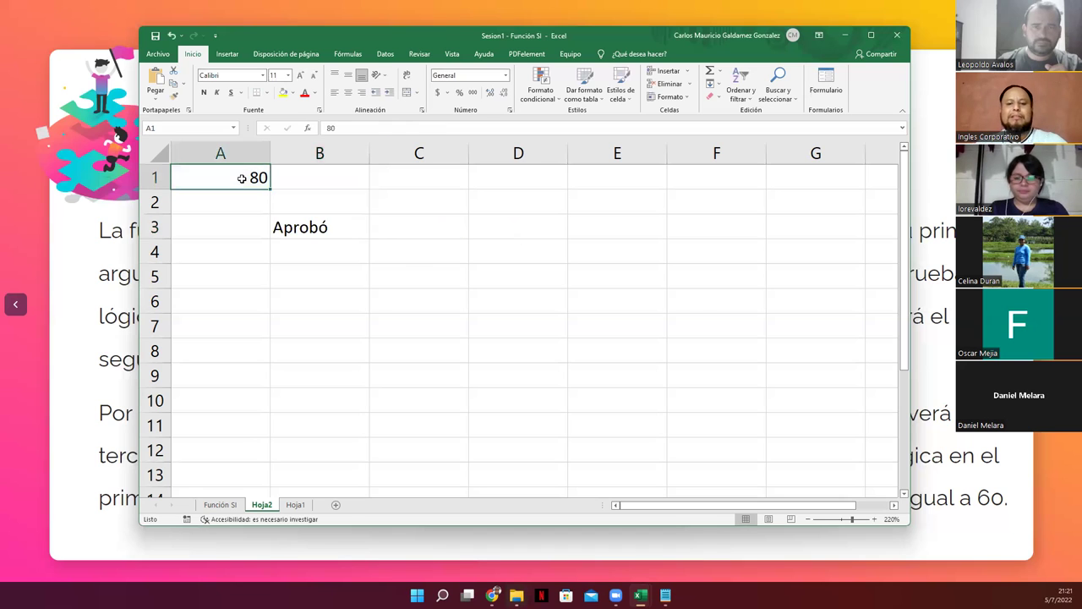
{"action": "type", "text": "69"}
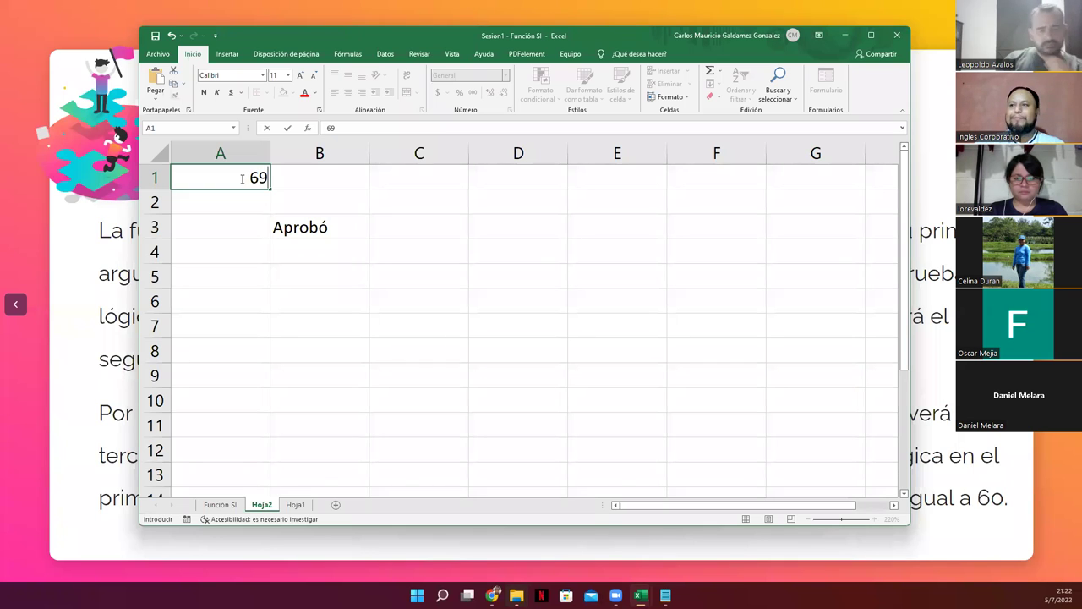
{"action": "key", "text": "Return"}
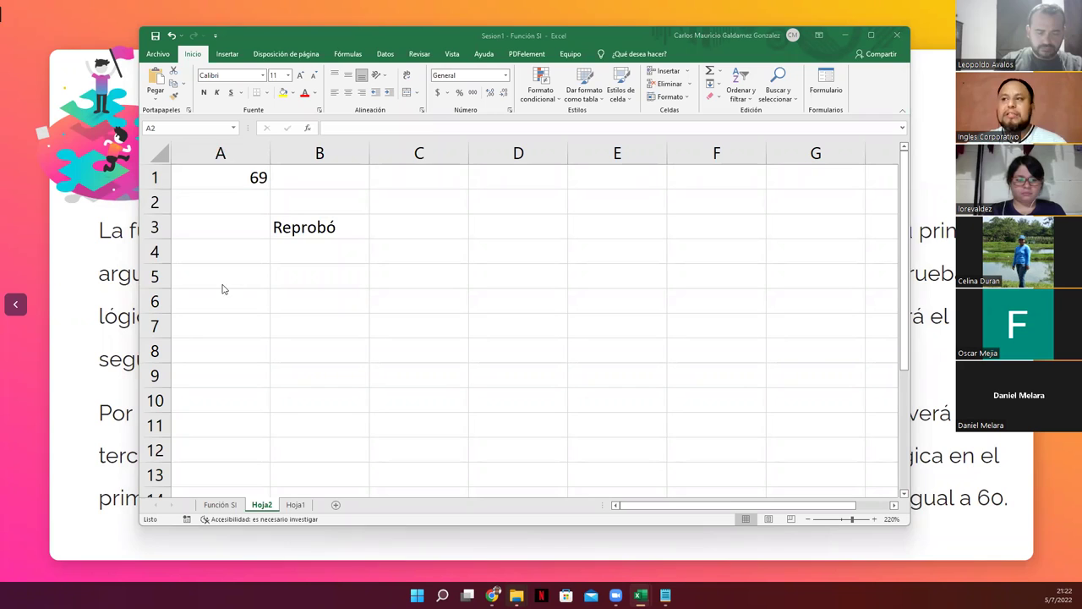
Examine the <= comparison in the logical test of the SI formula in cell B3
{"action": "left_click", "coordinate": [288, 229]}
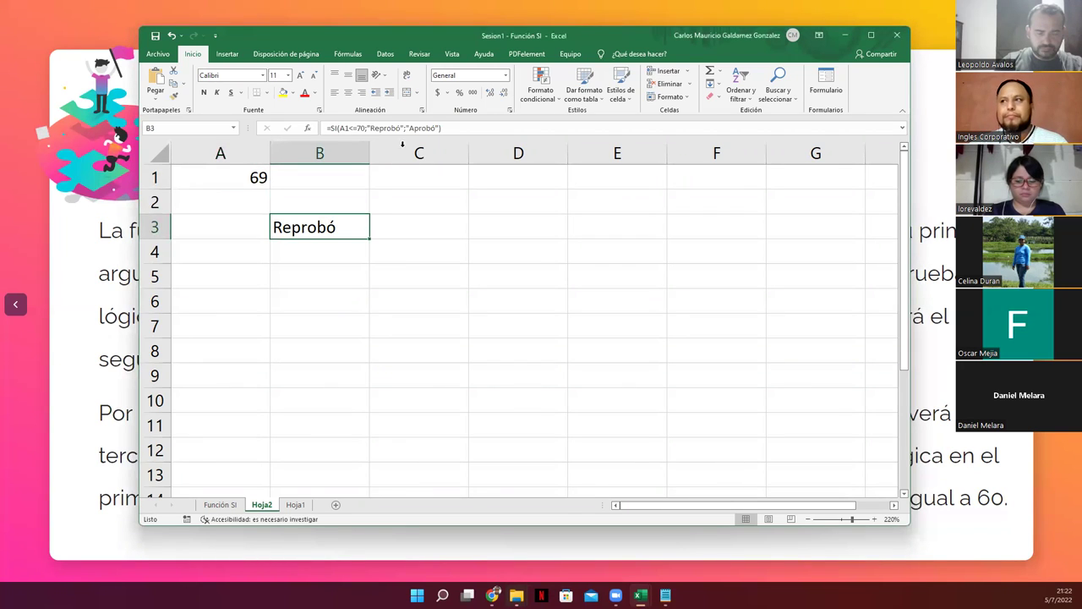
{"action": "key", "text": "F2"}
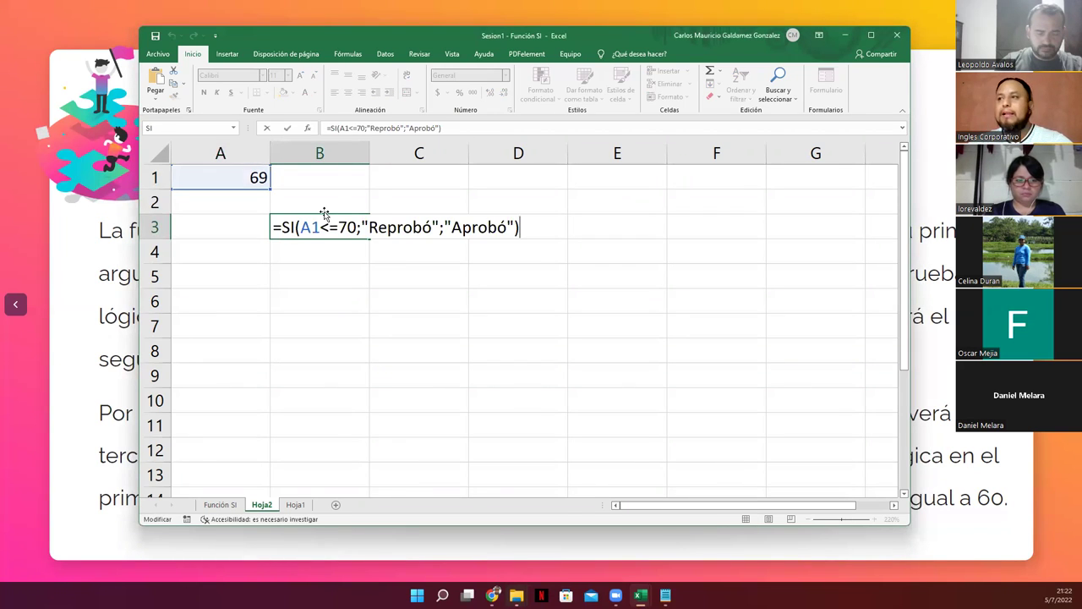
{"action": "left_click_drag", "start_coordinate": [302, 227], "coordinate": [340, 226]}
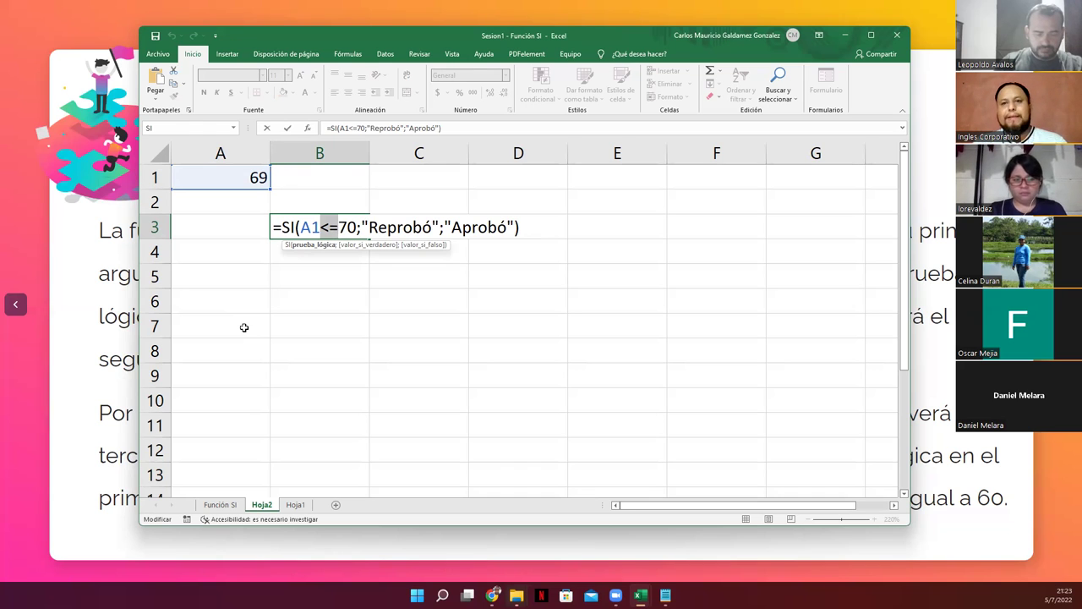
{"action": "key", "text": "ctrl+Return"}
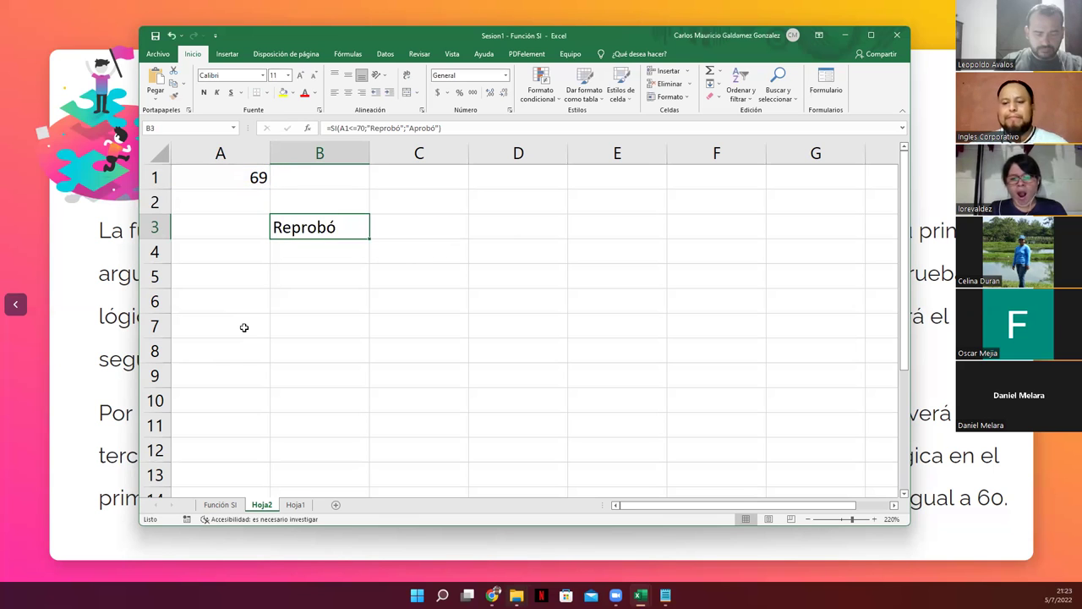
{"action": "key", "text": "Down"}
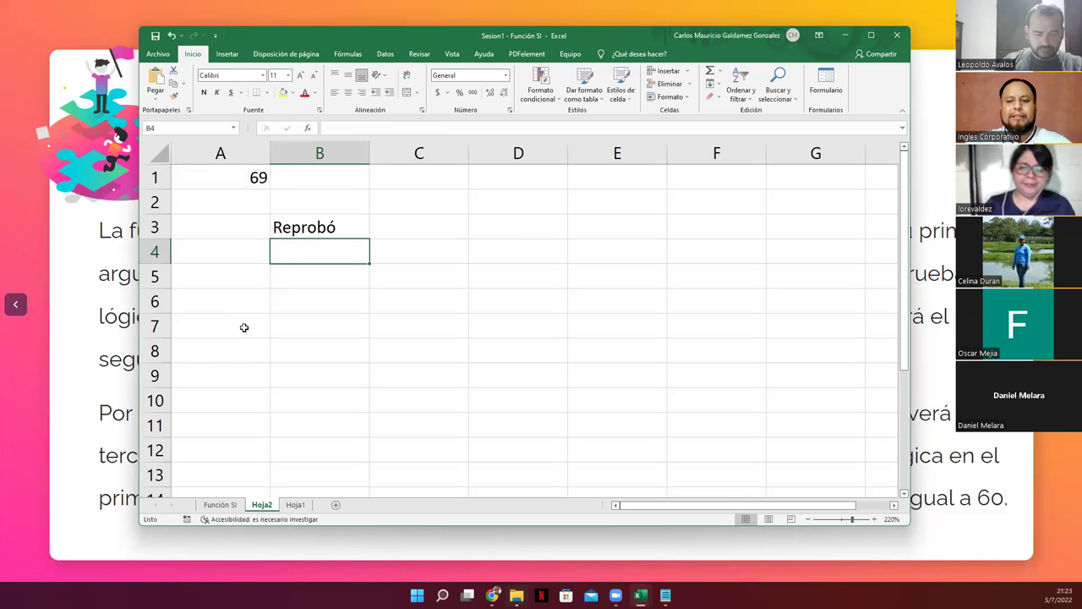
Start an SI formula in cell B4 with the logical test A1>=70
{"action": "type", "text": "="}
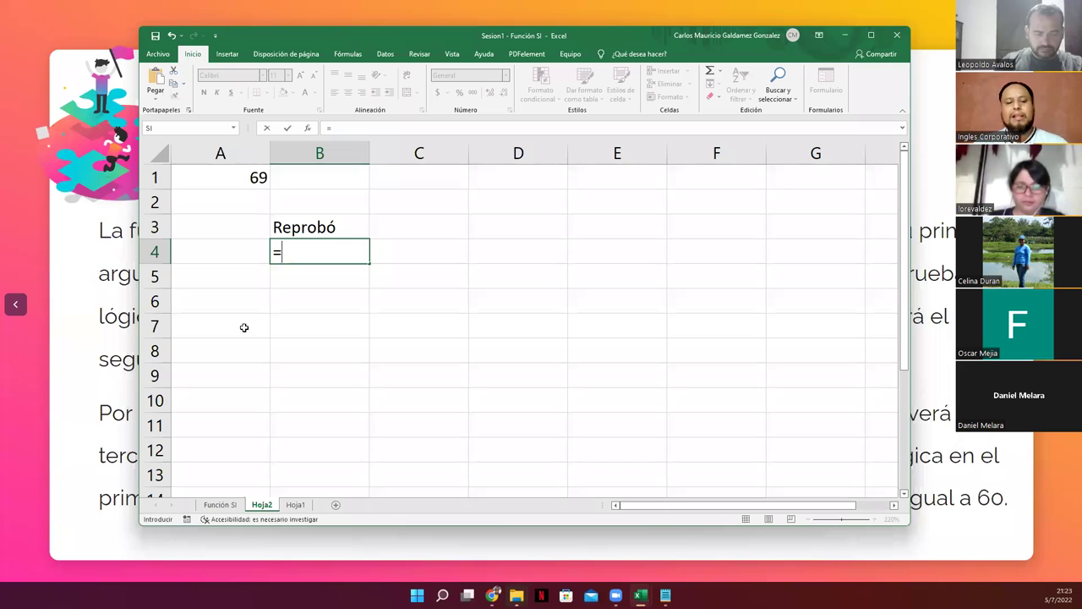
{"action": "type", "text": "si"}
{"action": "key", "text": "Tab"}
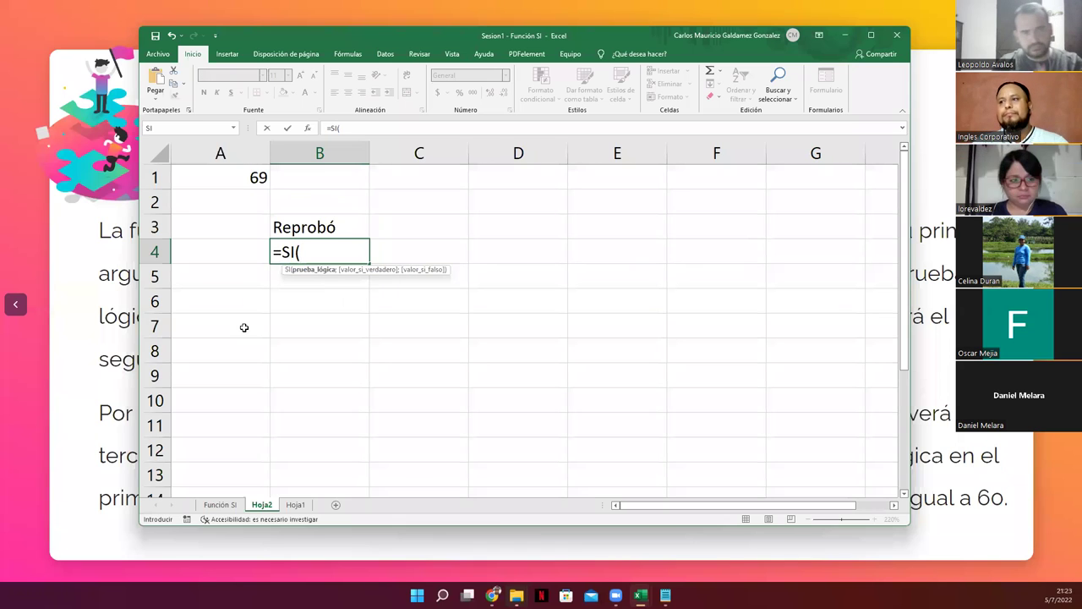
{"action": "left_click", "coordinate": [233, 179]}
{"action": "type", "text": ">=70"}
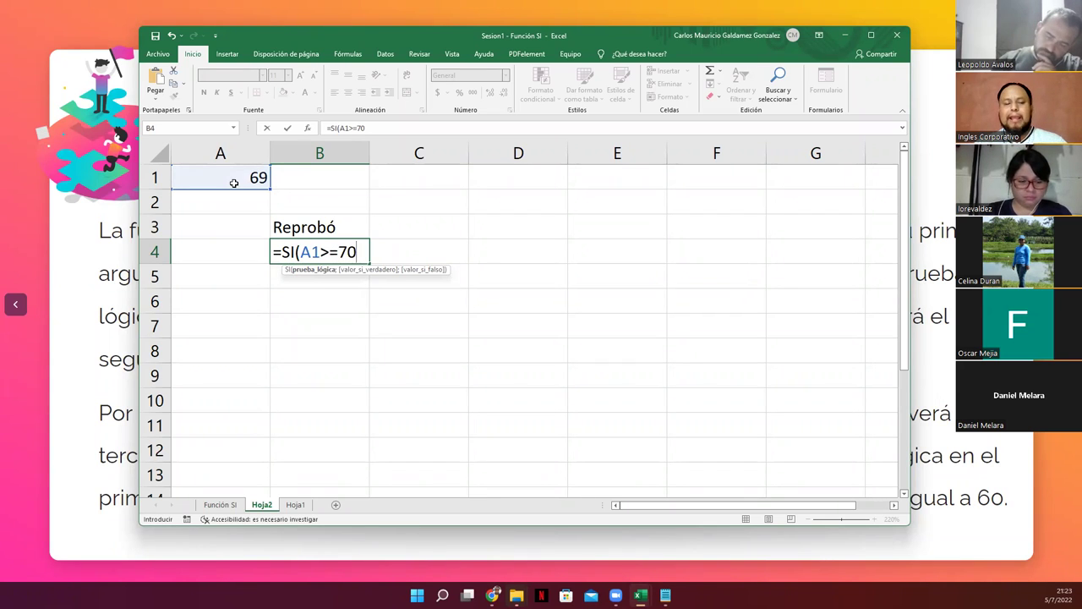
Add the text "APROBADO" as the value if true in the SI formula in B4
{"action": "type", "text": ";\"A"}
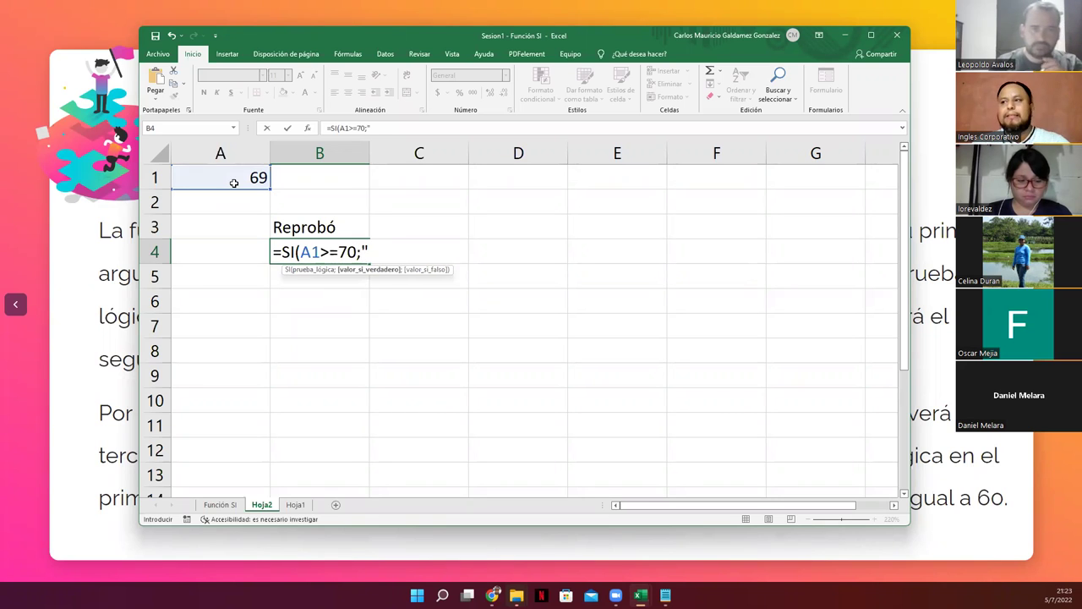
{"action": "type", "text": "RPO"}
{"action": "key", "text": "BackSpace"}
{"action": "key", "text": "BackSpace"}
{"action": "key", "text": "BackSpace"}
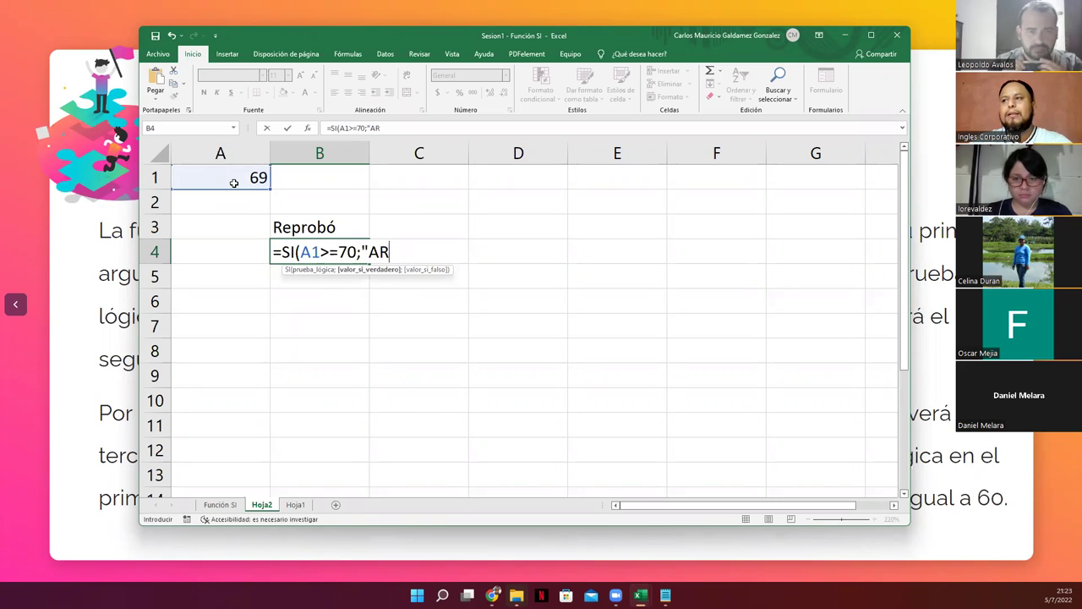
{"action": "type", "text": "PROBADO\""}
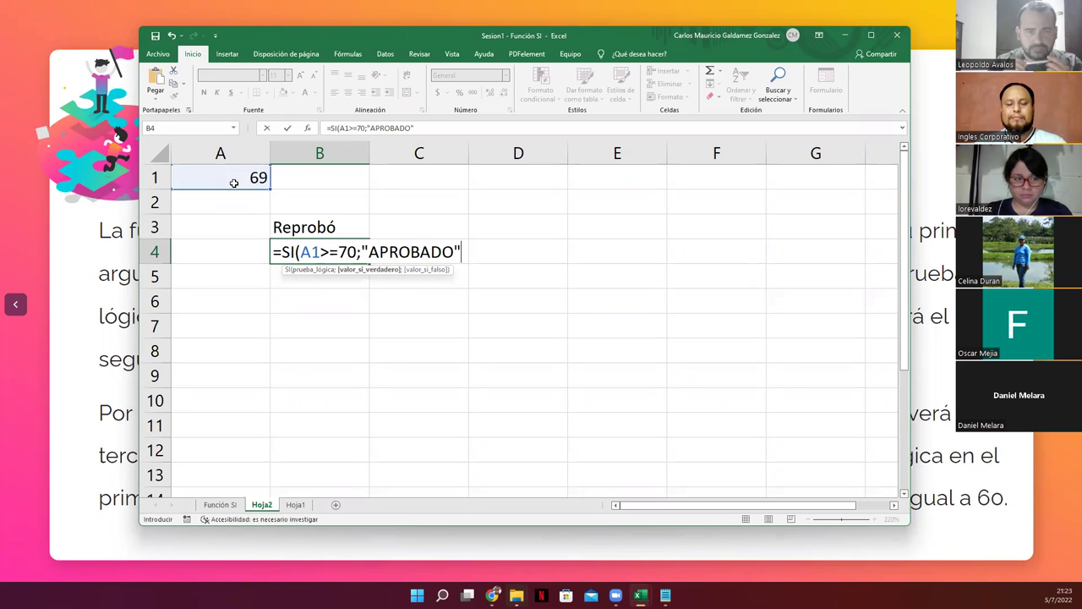
{"action": "type", "text": ";"}
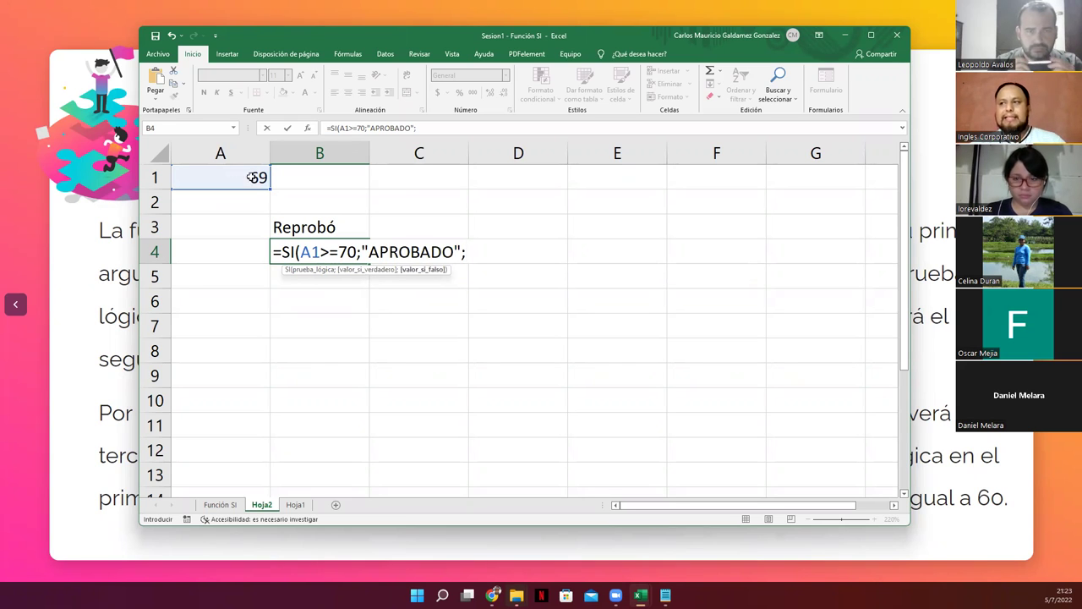
Add the text "REPROBADO" as the value if false and enter the completed SI formula in B4
{"action": "left_click_drag", "start_coordinate": [302, 251], "coordinate": [454, 251]}
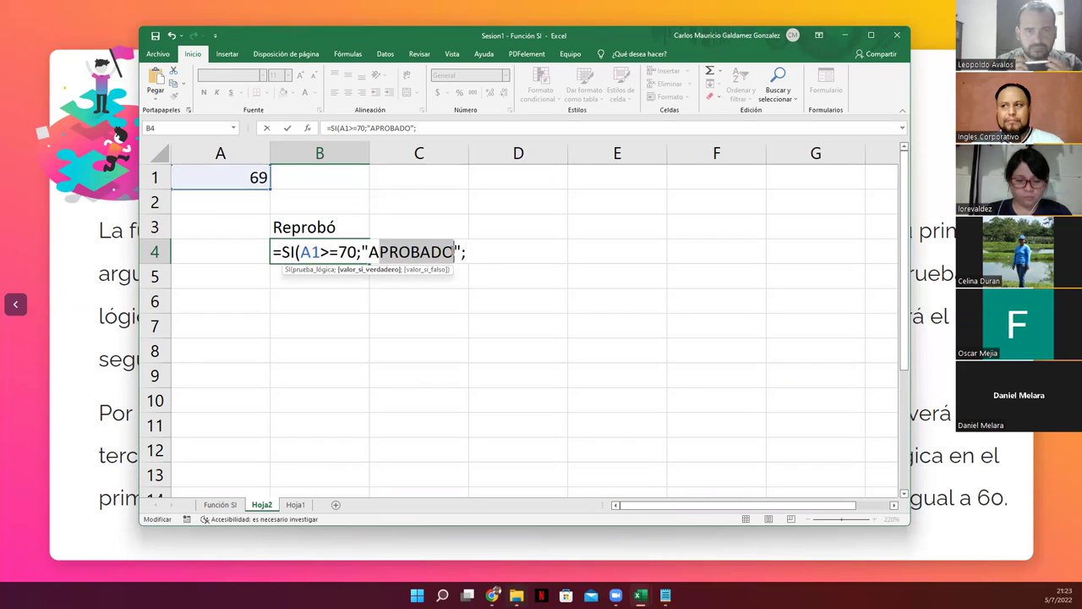
{"action": "left_click", "coordinate": [469, 251]}
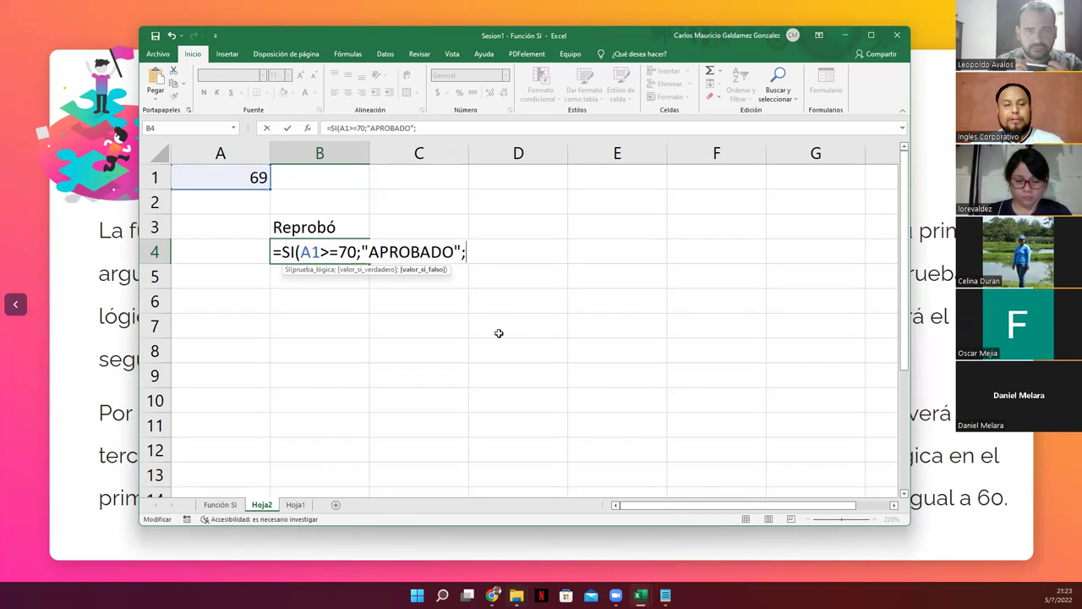
{"action": "type", "text": "\"REPROBADO\""}
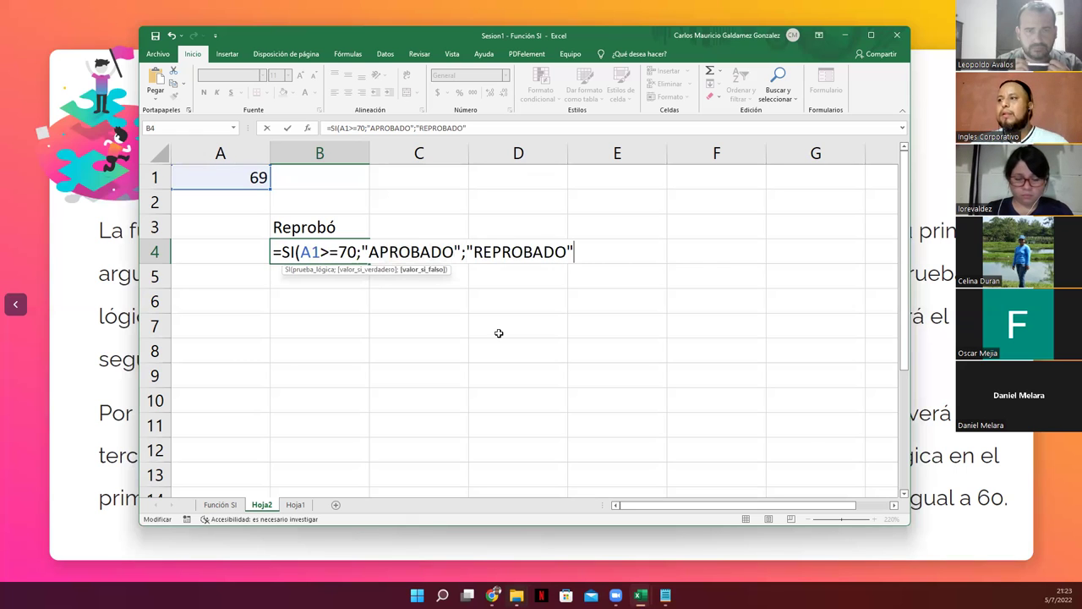
{"action": "type", "text": ")"}
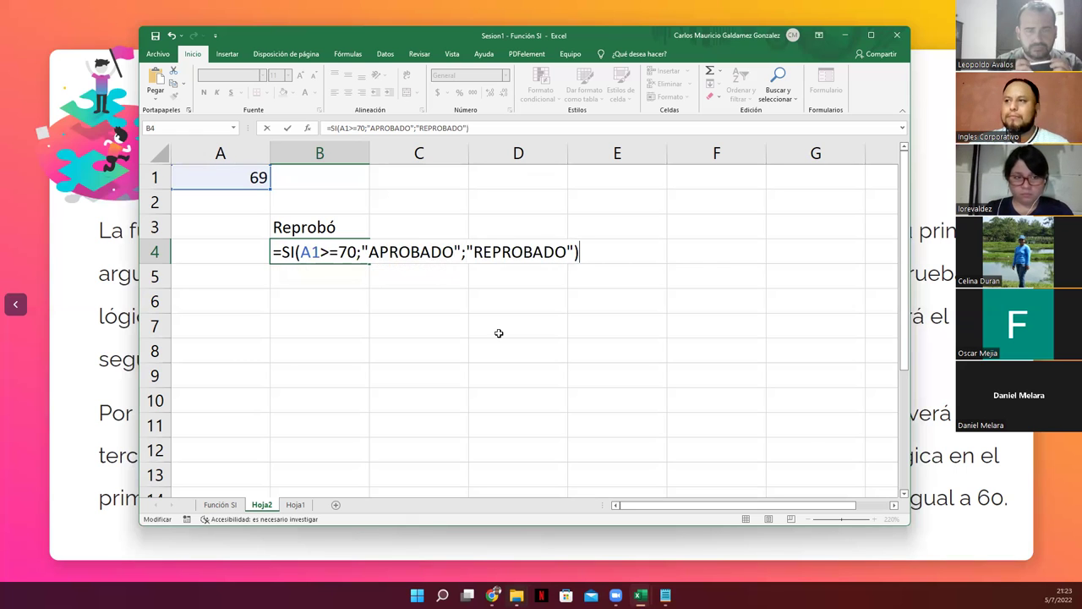
{"action": "key", "text": "Return"}
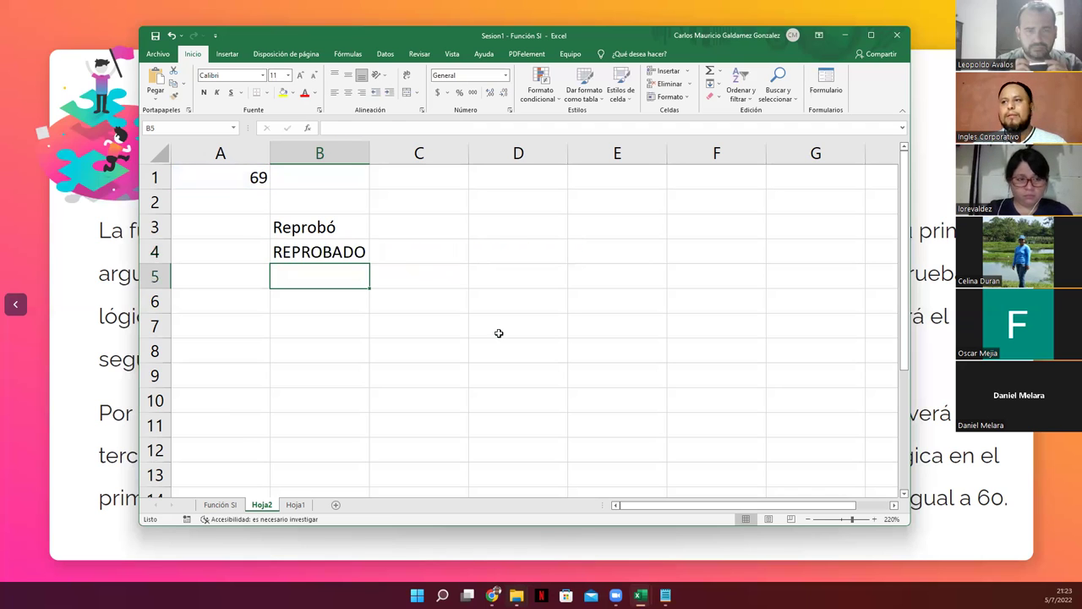
{"action": "key", "text": "Up"}
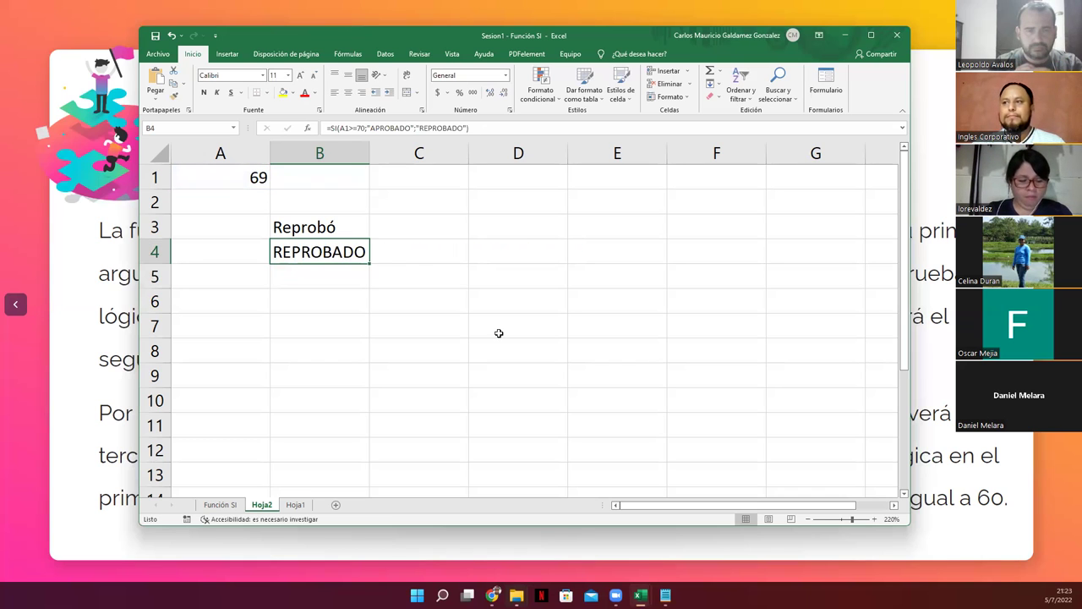
{"action": "left_click", "coordinate": [230, 178]}
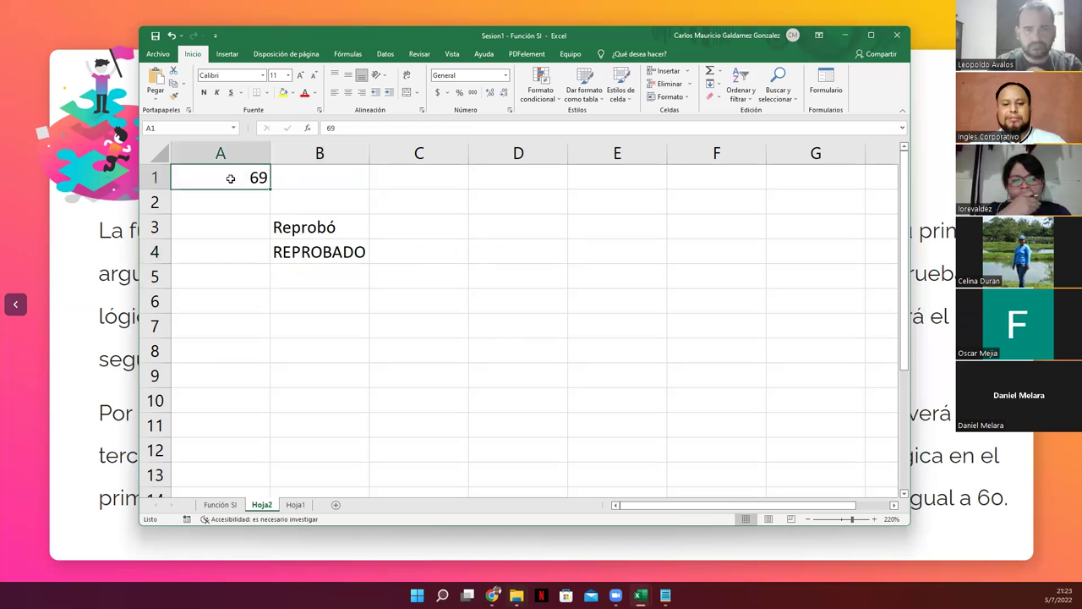
{"action": "type", "text": "7"}
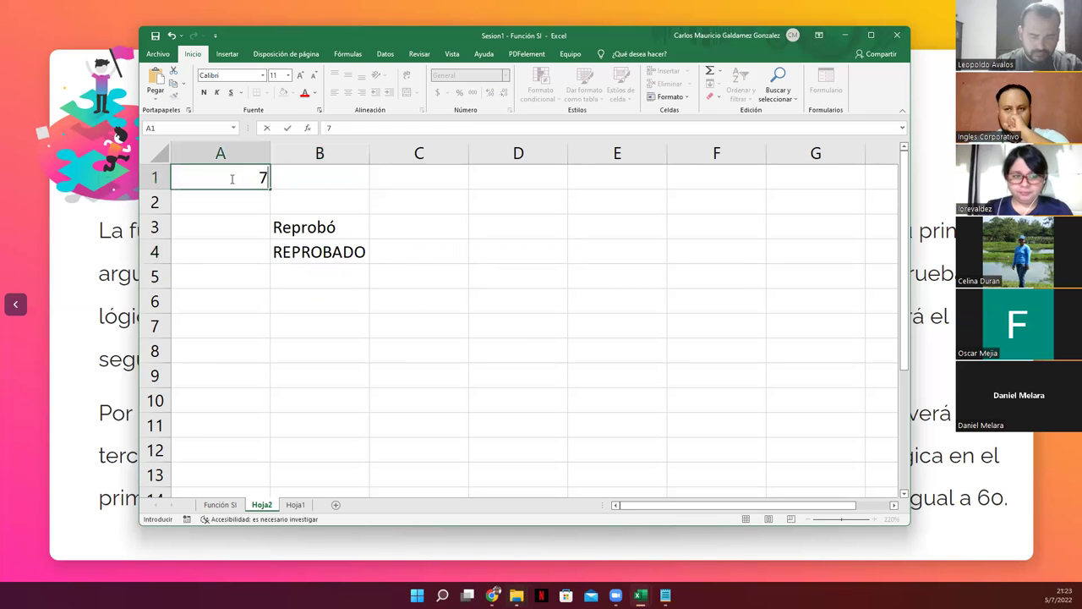
{"action": "key", "text": "Escape"}
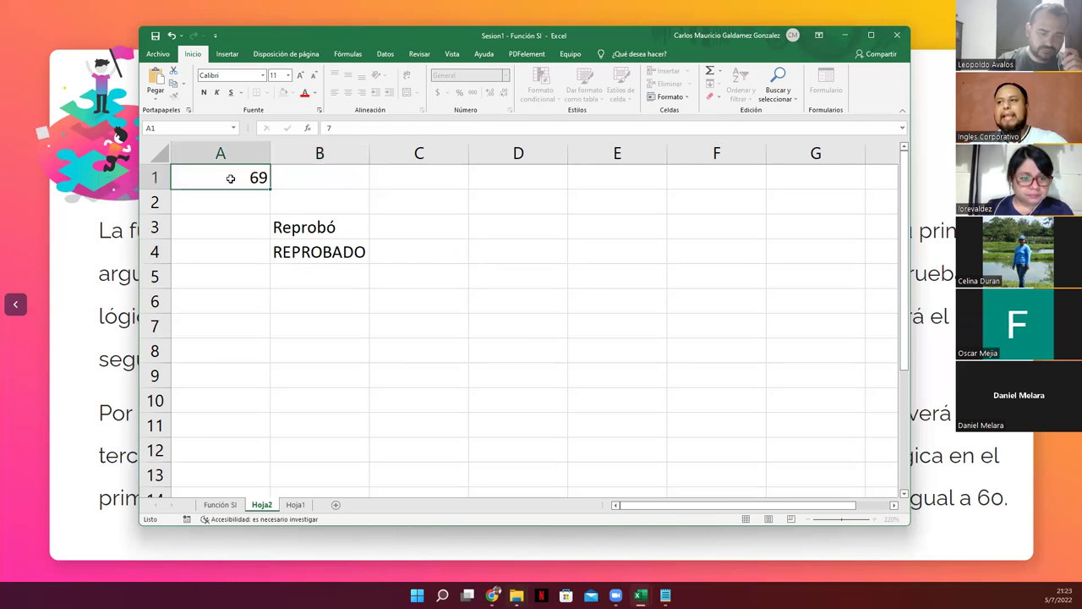
Review the SI formula in cell B4 alongside the one in B3
{"action": "left_click", "coordinate": [314, 251]}
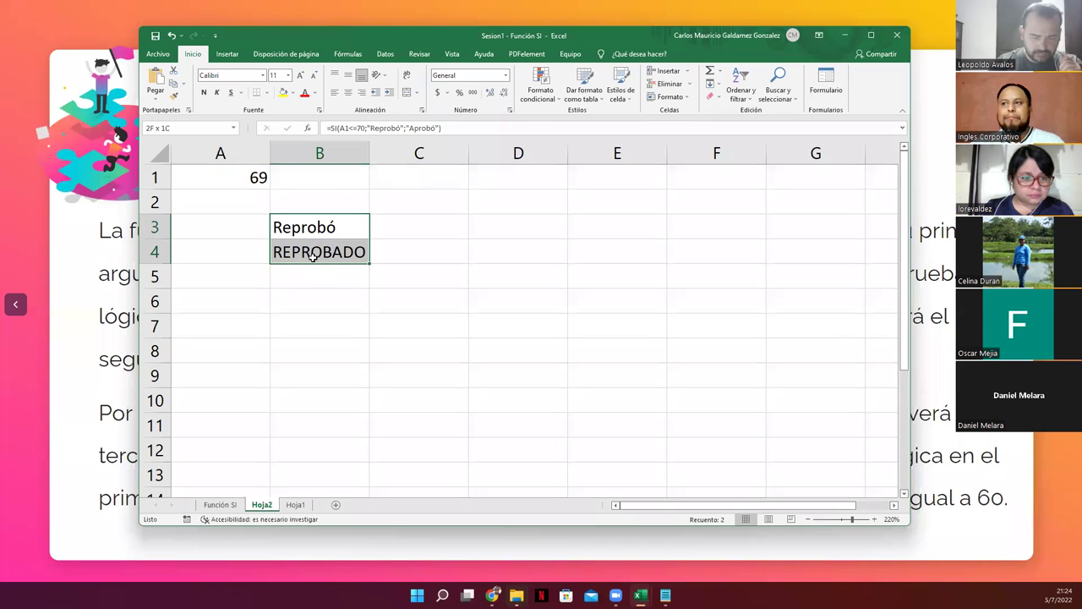
{"action": "double_click", "coordinate": [312, 251]}
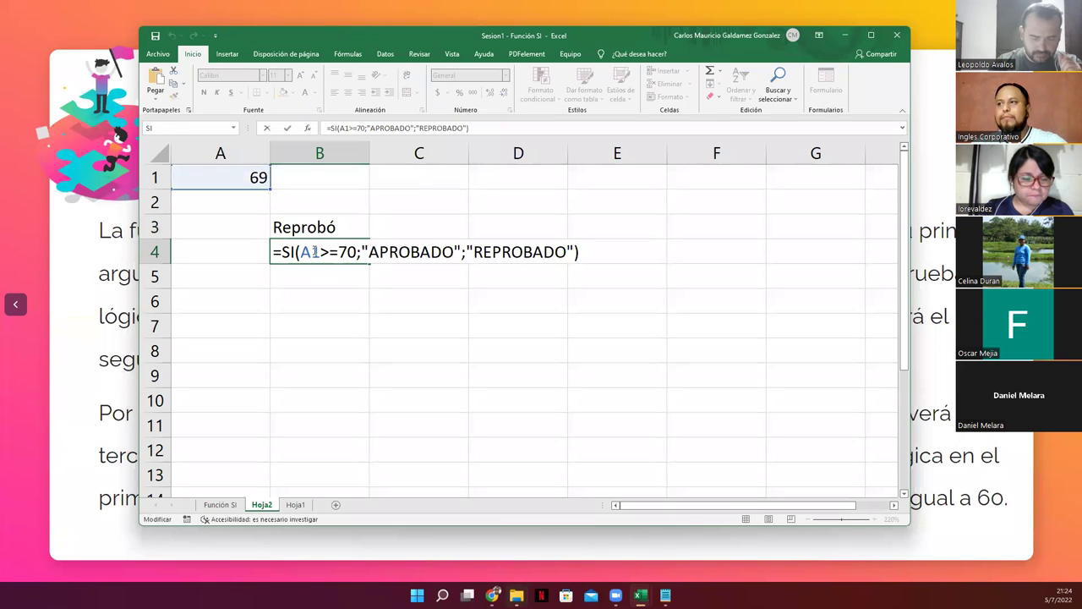
{"action": "key", "text": "Escape"}
Set the grade in cell A1 to 70 to test both SI formulas at the passing limit
{"action": "left_click", "coordinate": [245, 178]}
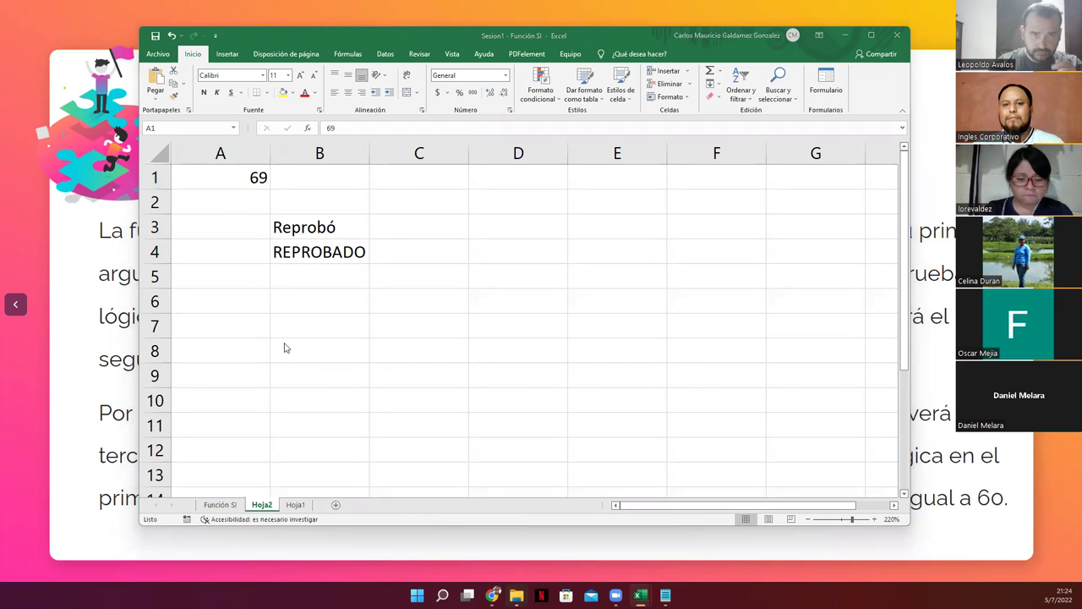
{"action": "left_click", "coordinate": [236, 177]}
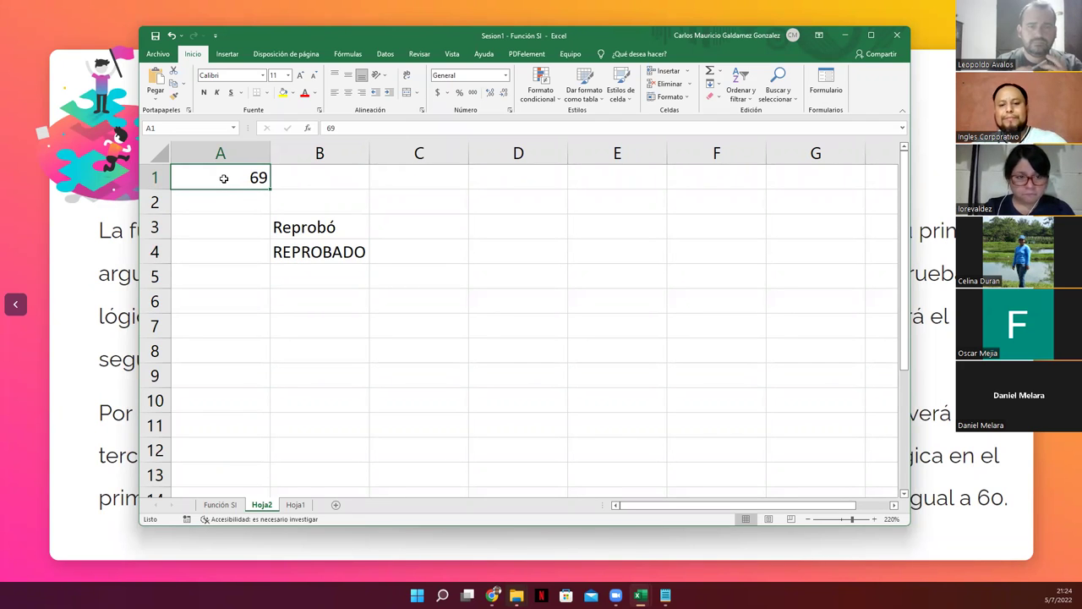
{"action": "type", "text": "70"}
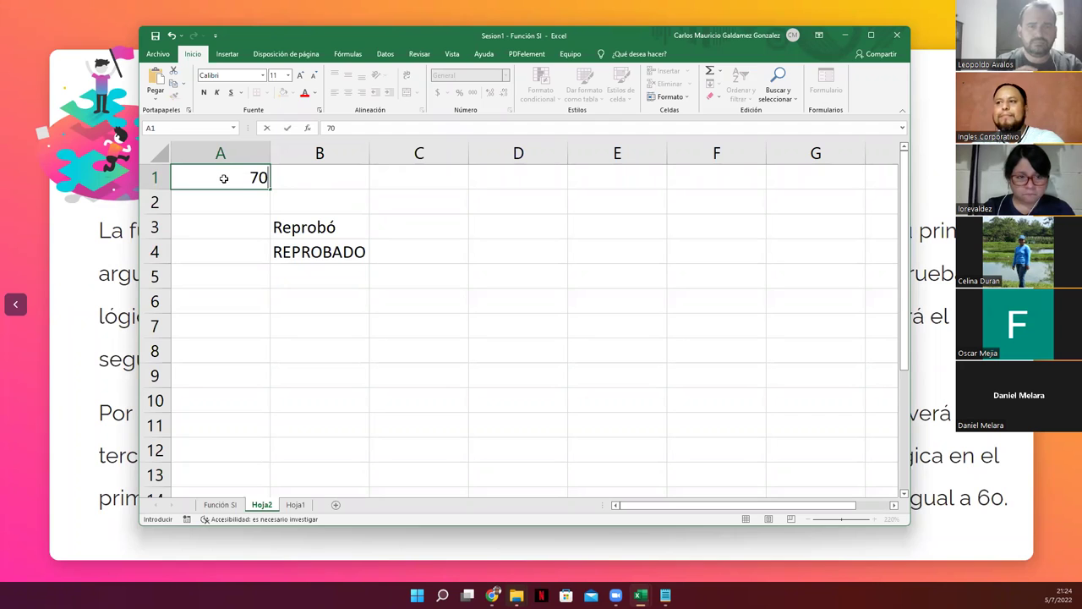
{"action": "key", "text": "Return"}
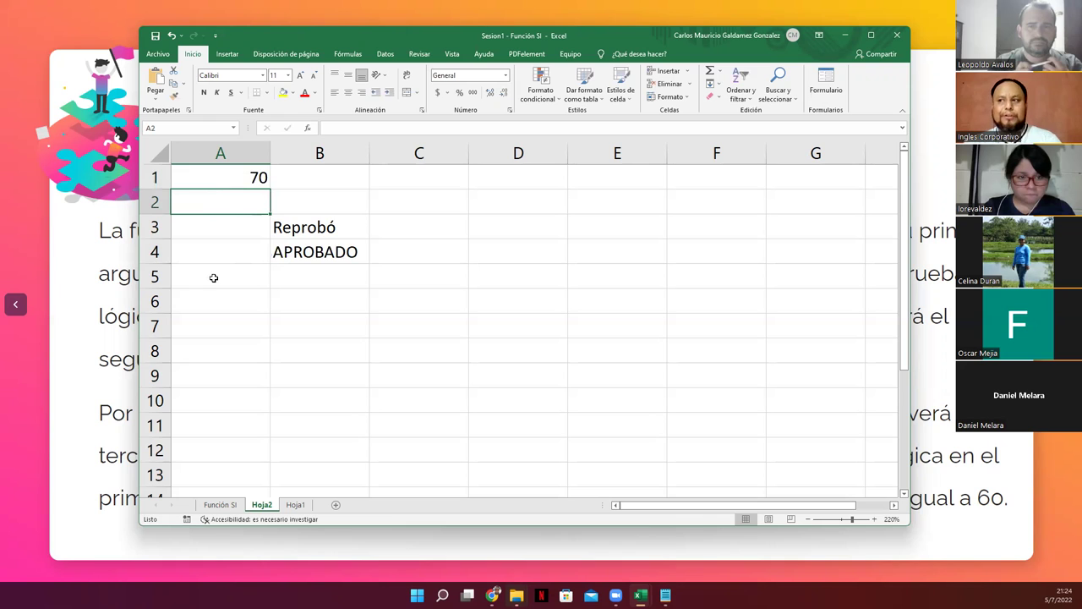
Examine the cell reference, comparison operator, limit and value if true in the SI formula in B4
{"action": "left_click", "coordinate": [284, 258]}
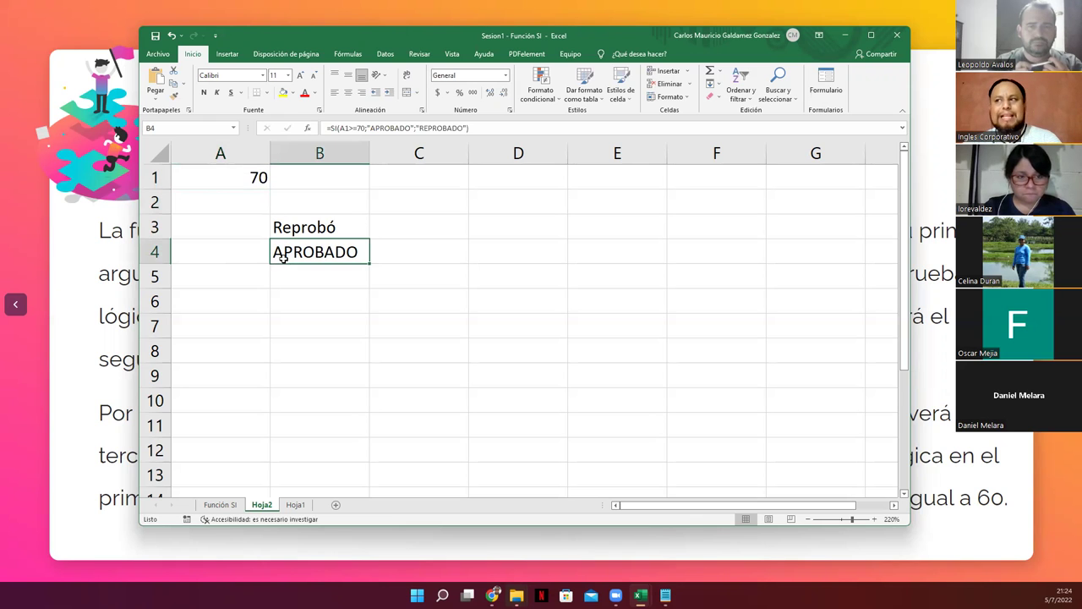
{"action": "left_click", "coordinate": [346, 126]}
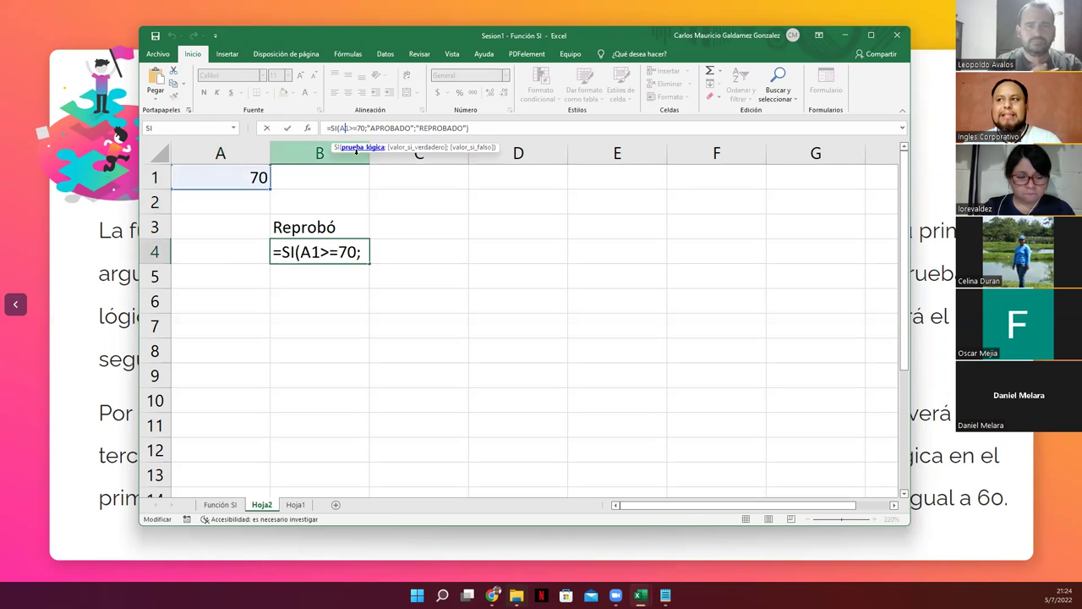
{"action": "double_click", "coordinate": [310, 251]}
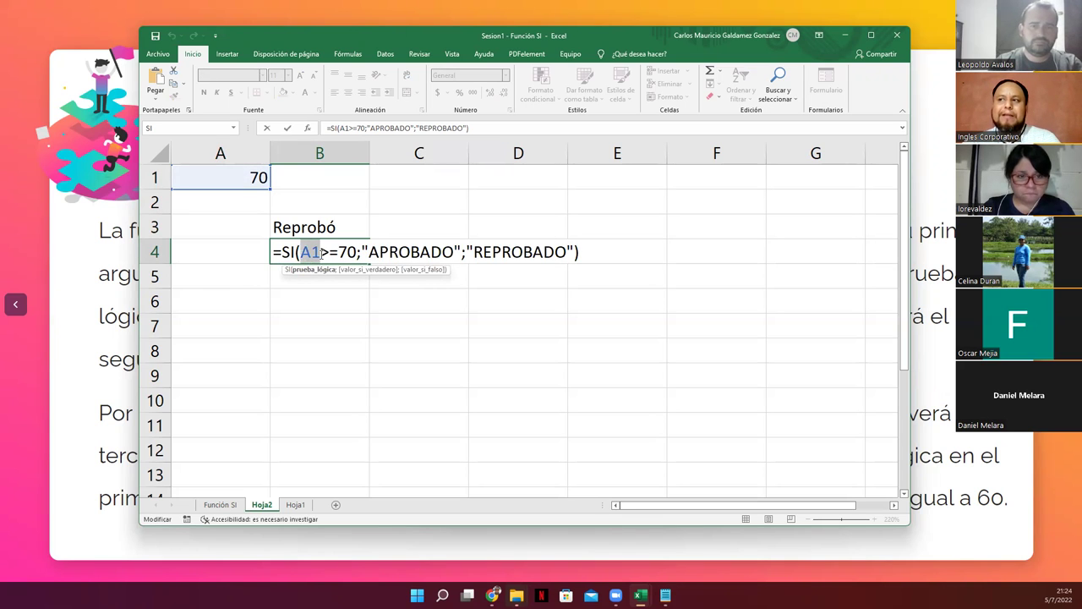
{"action": "left_click_drag", "start_coordinate": [320, 251], "coordinate": [339, 251]}
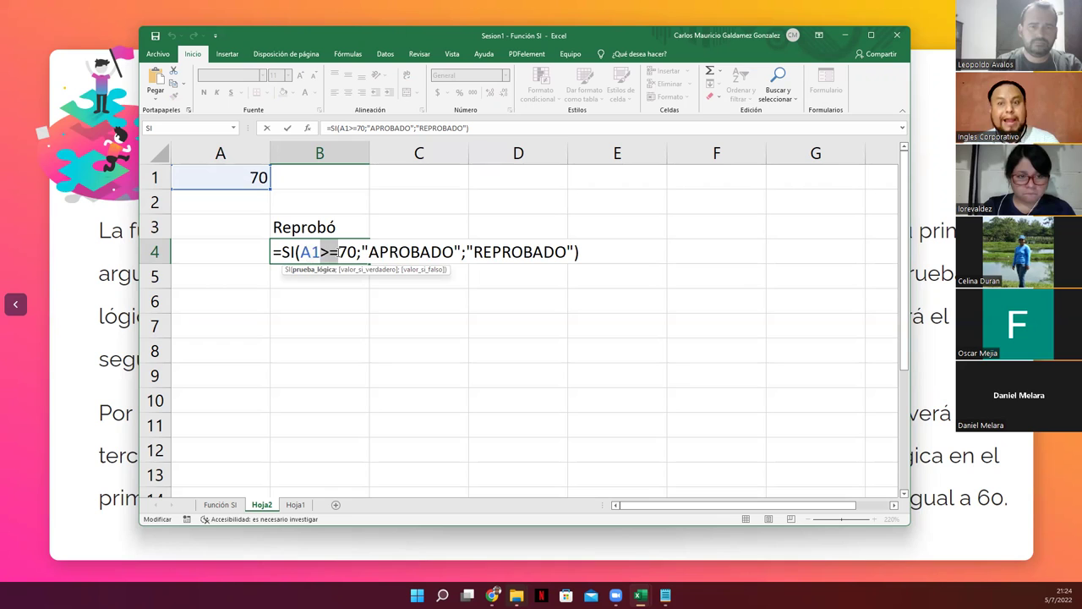
{"action": "double_click", "coordinate": [347, 251]}
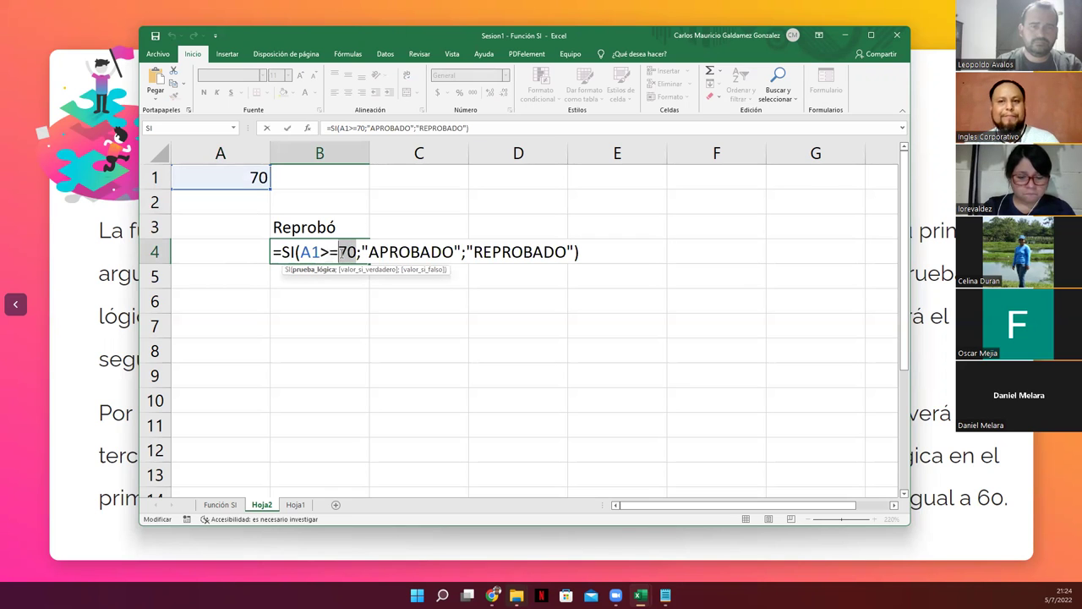
{"action": "left_click_drag", "start_coordinate": [363, 251], "coordinate": [434, 252]}
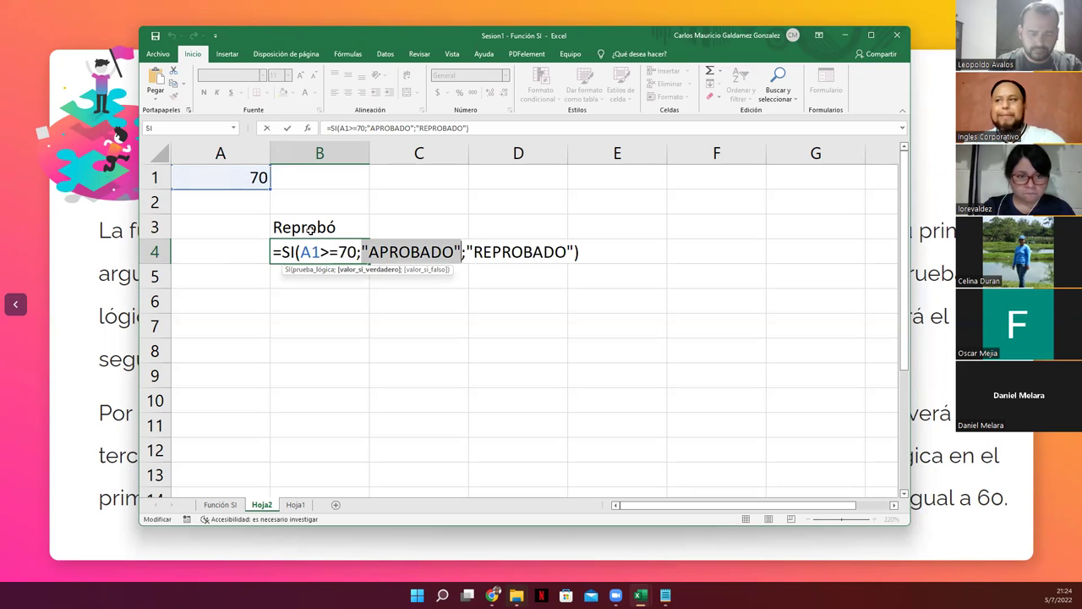
Change the logical test of the SI formula in B3 to A1<70 and recheck the edited formula
{"action": "left_click", "coordinate": [309, 228]}
{"action": "double_click", "coordinate": [309, 228]}
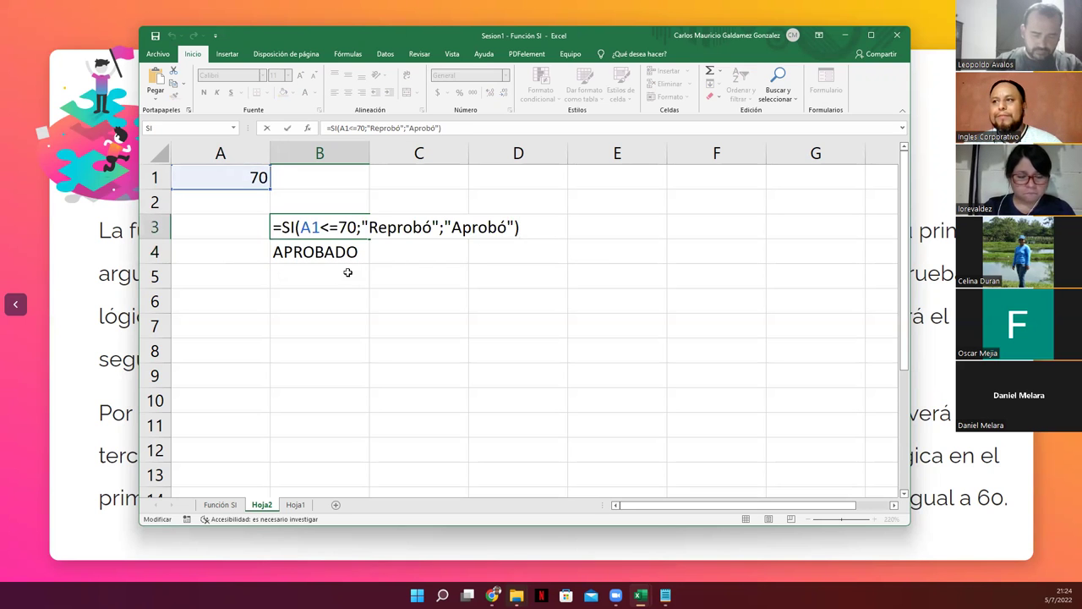
{"action": "double_click", "coordinate": [474, 226]}
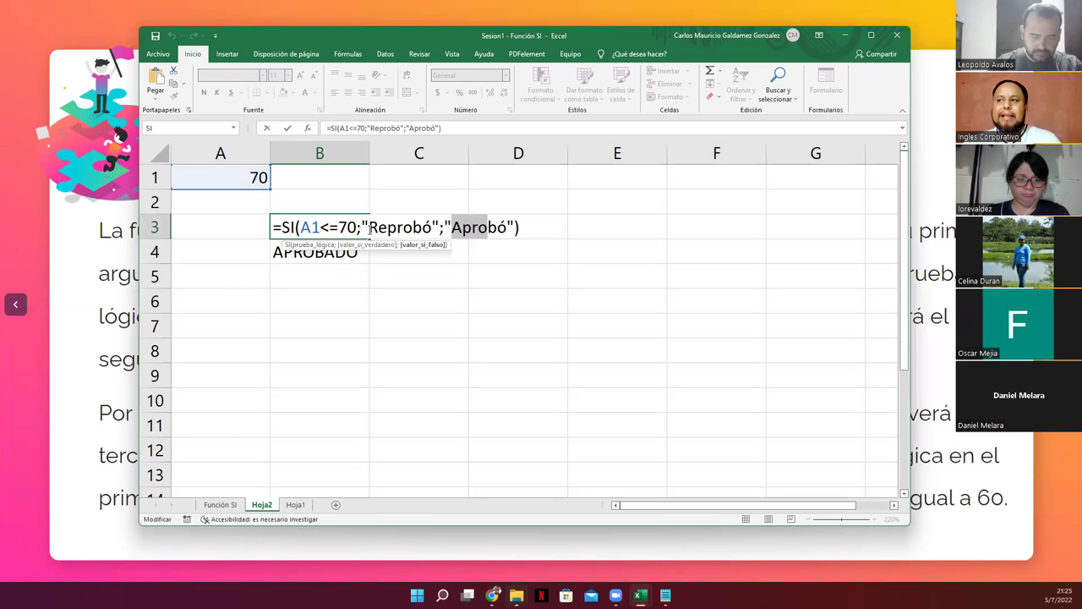
{"action": "double_click", "coordinate": [355, 228]}
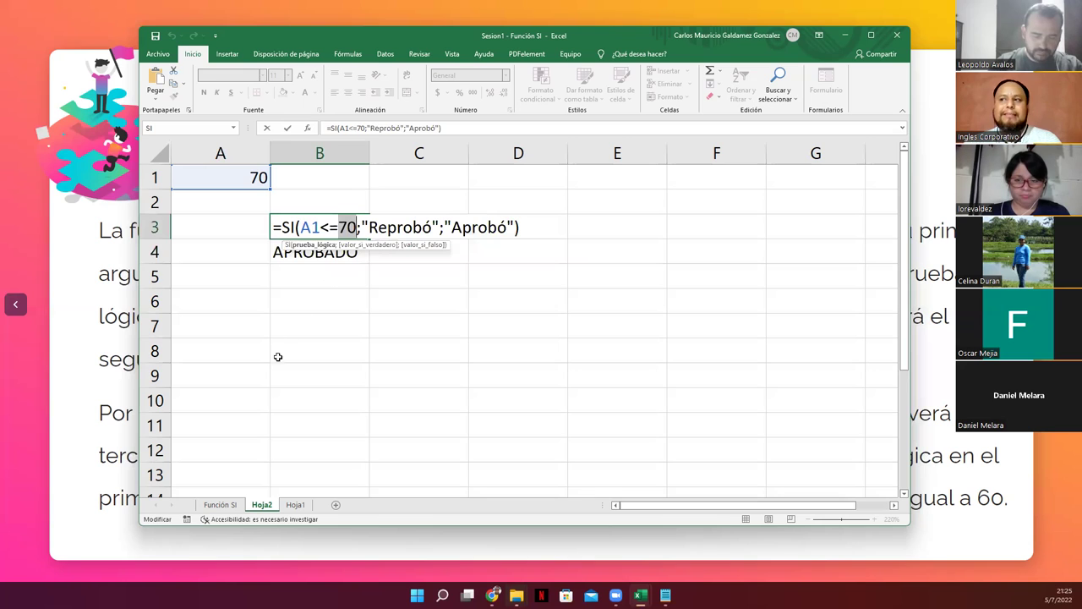
{"action": "key", "text": "Left"}
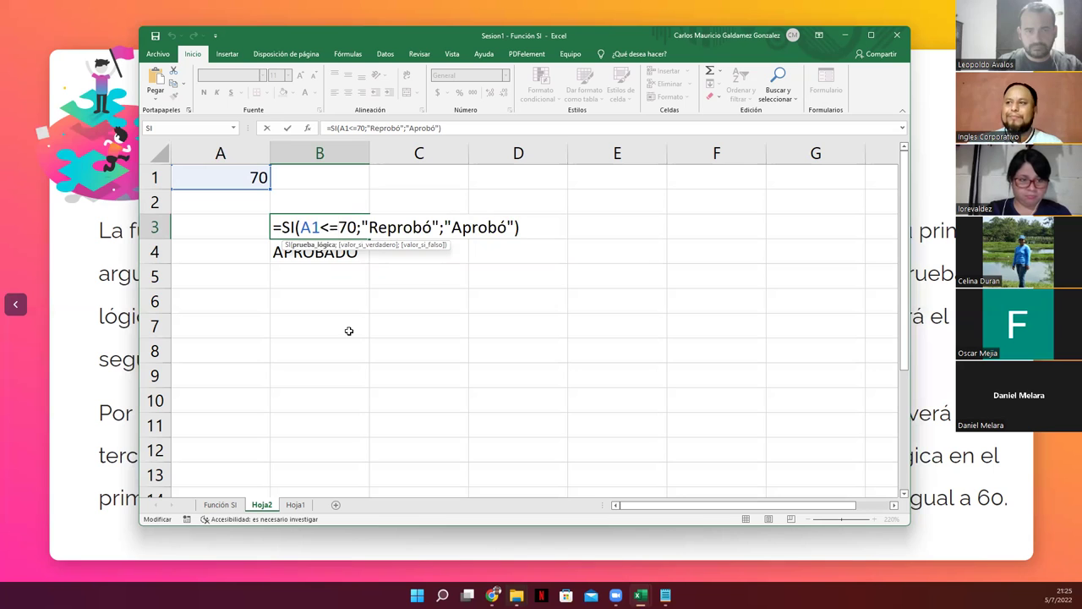
{"action": "key", "text": "BackSpace"}
{"action": "key", "text": "ctrl+Return"}
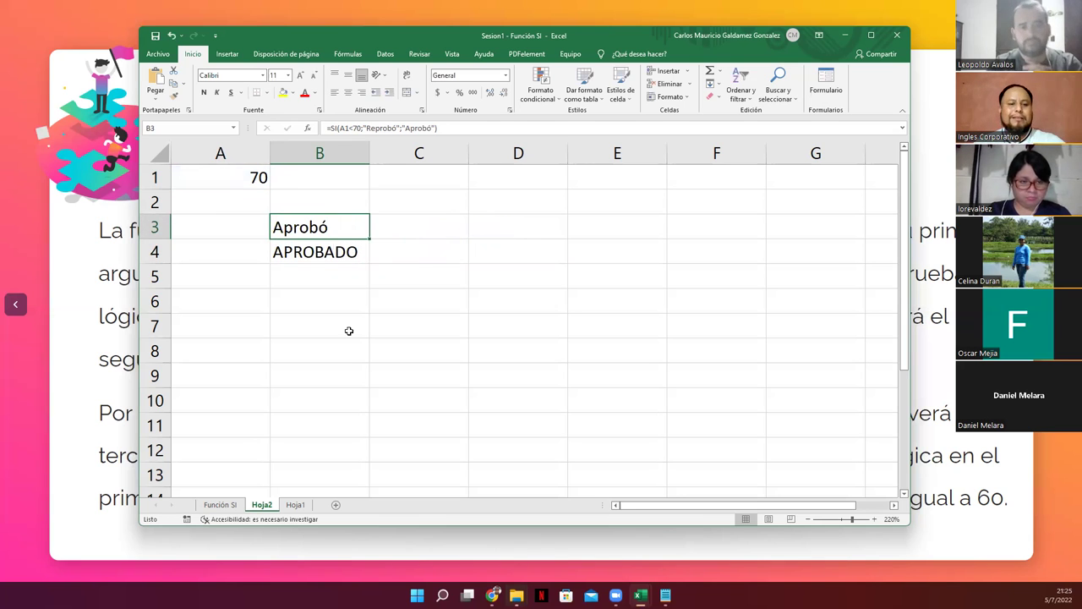
{"action": "key", "text": "F2"}
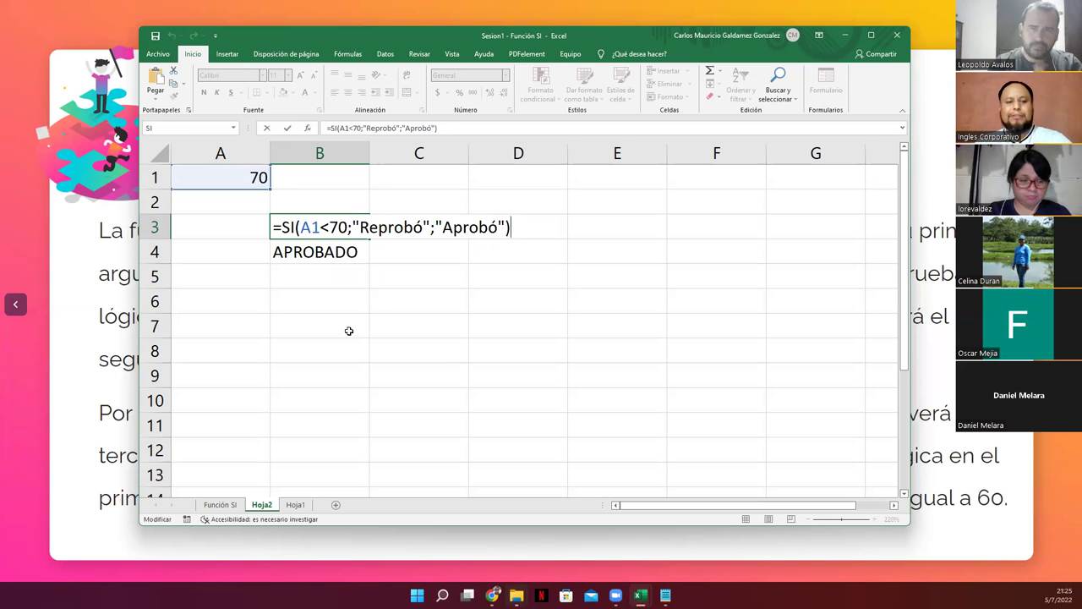
{"action": "key", "text": "ctrl+Return"}
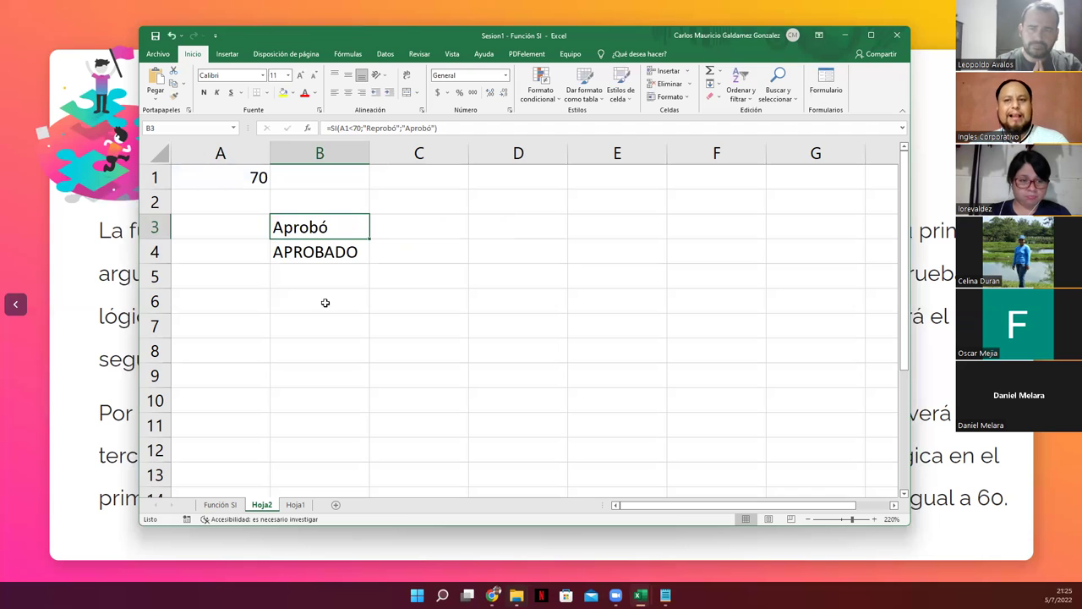
Review the SI formula in B4 and compare it with the one in B3, leaving both as they are
{"action": "left_click", "coordinate": [302, 253]}
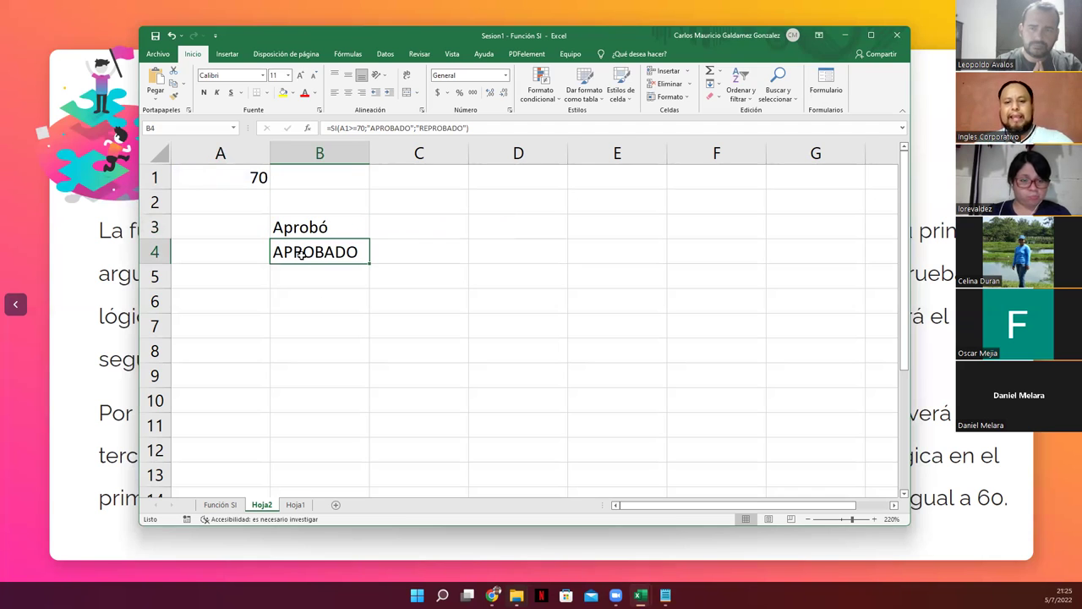
{"action": "double_click", "coordinate": [301, 253]}
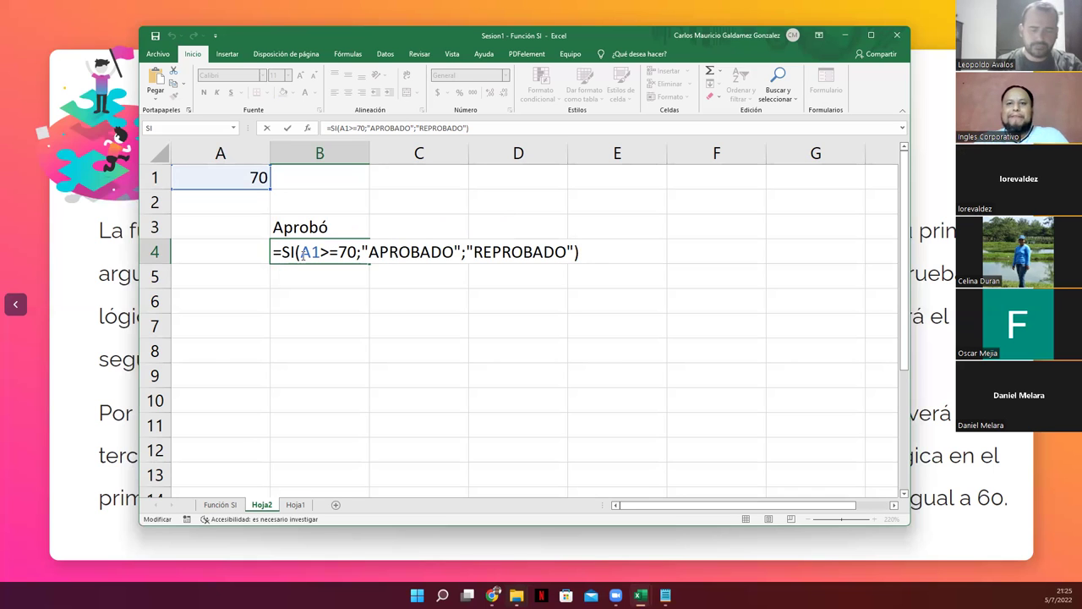
{"action": "key", "text": "ctrl+Return"}
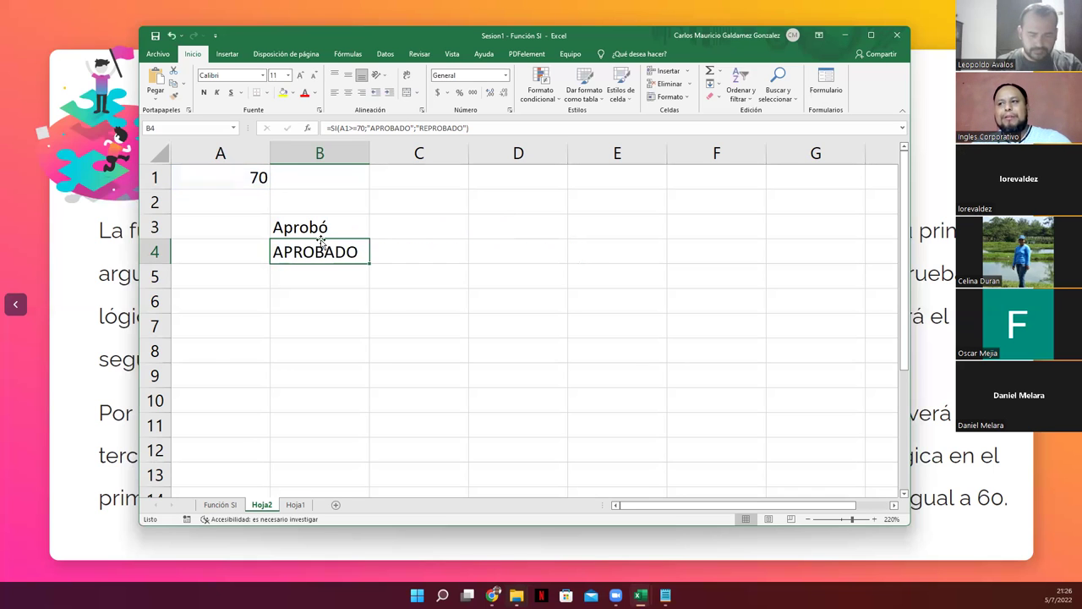
{"action": "left_click", "coordinate": [313, 227]}
{"action": "double_click", "coordinate": [313, 226]}
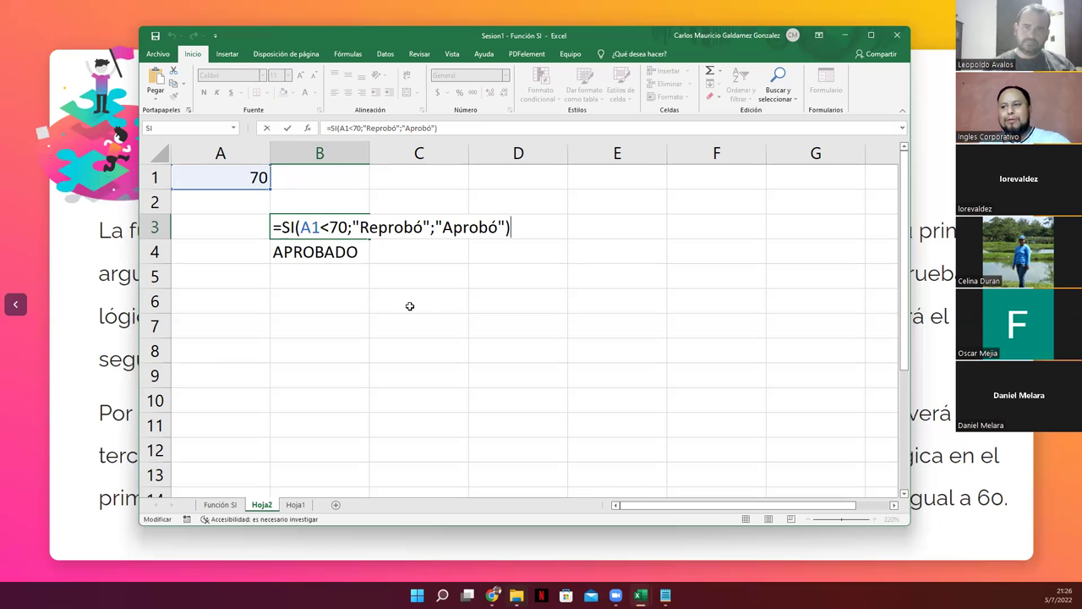
{"action": "key", "text": "ctrl+Return"}
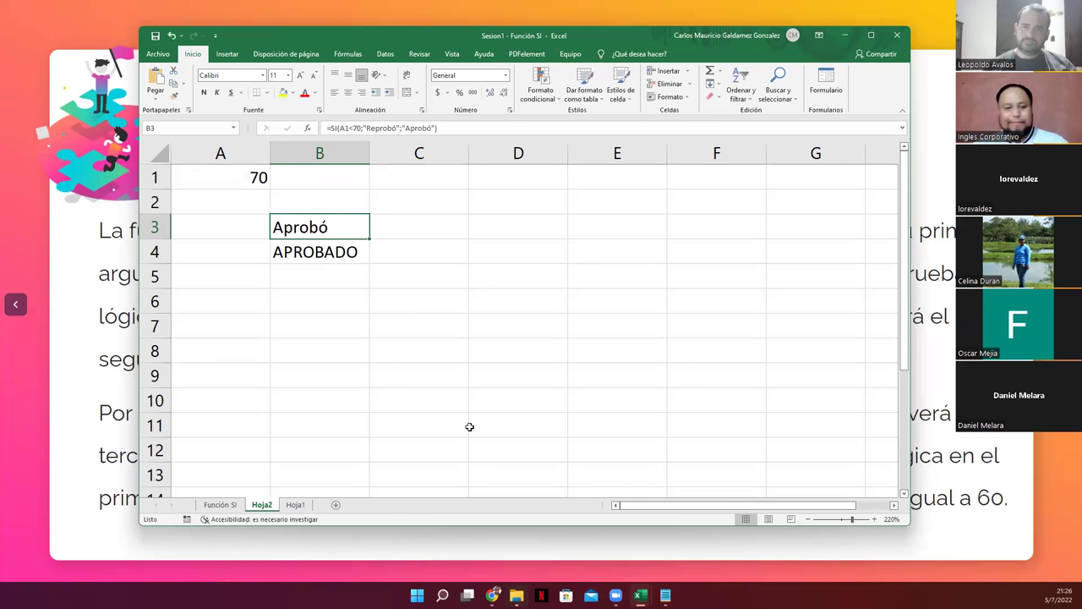
Open Paint beside the worksheet, enlarge its window and widen the blank canvas to 777 × 600 pixels
{"action": "key", "text": "super"}
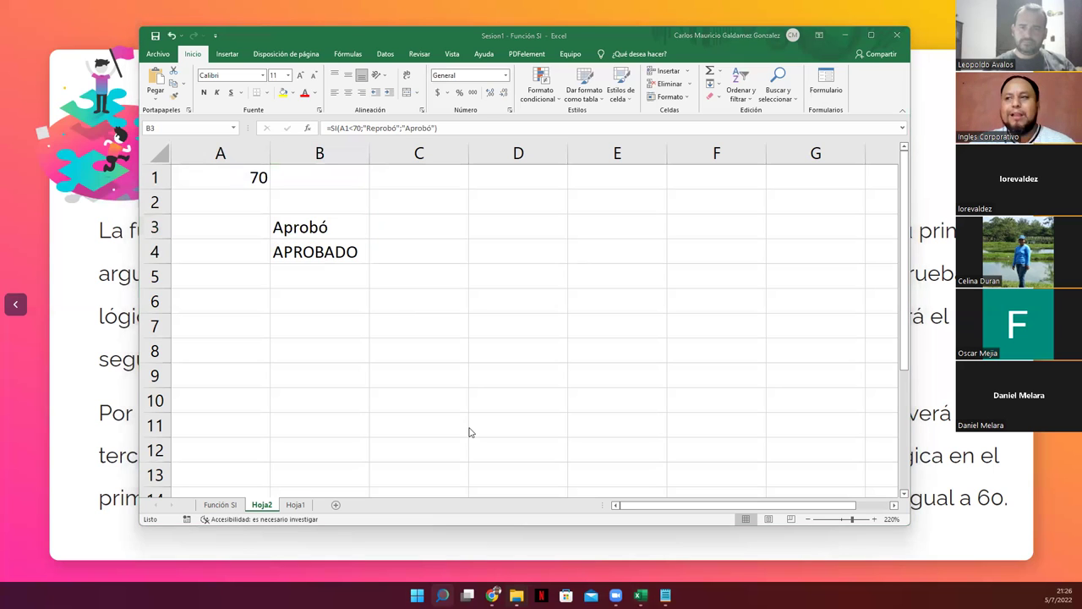
{"action": "key", "text": "Escape"}
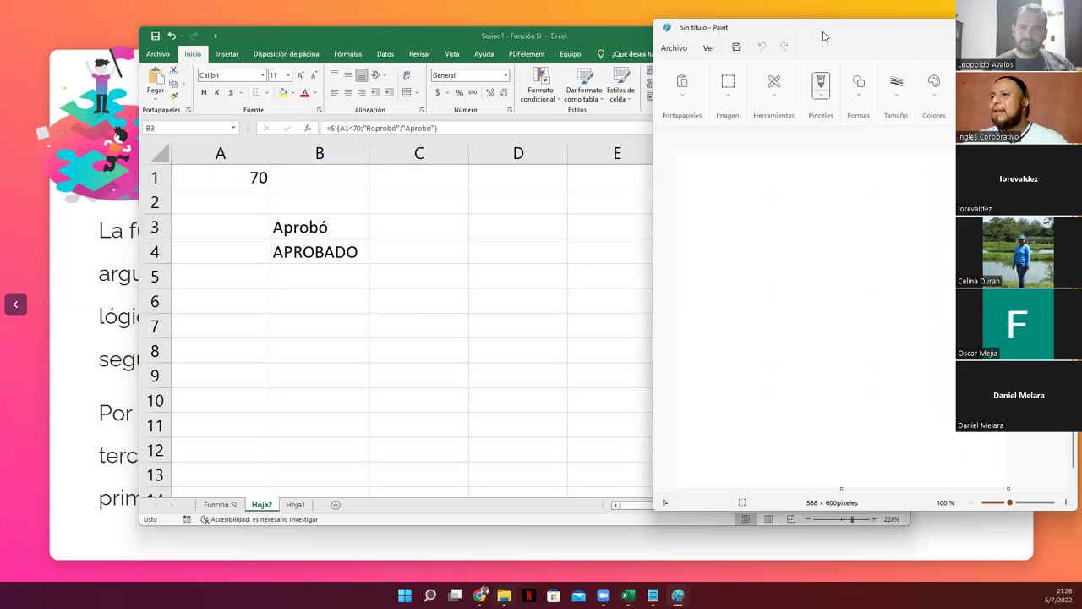
{"action": "left_click_drag", "start_coordinate": [824, 37], "coordinate": [695, 33]}
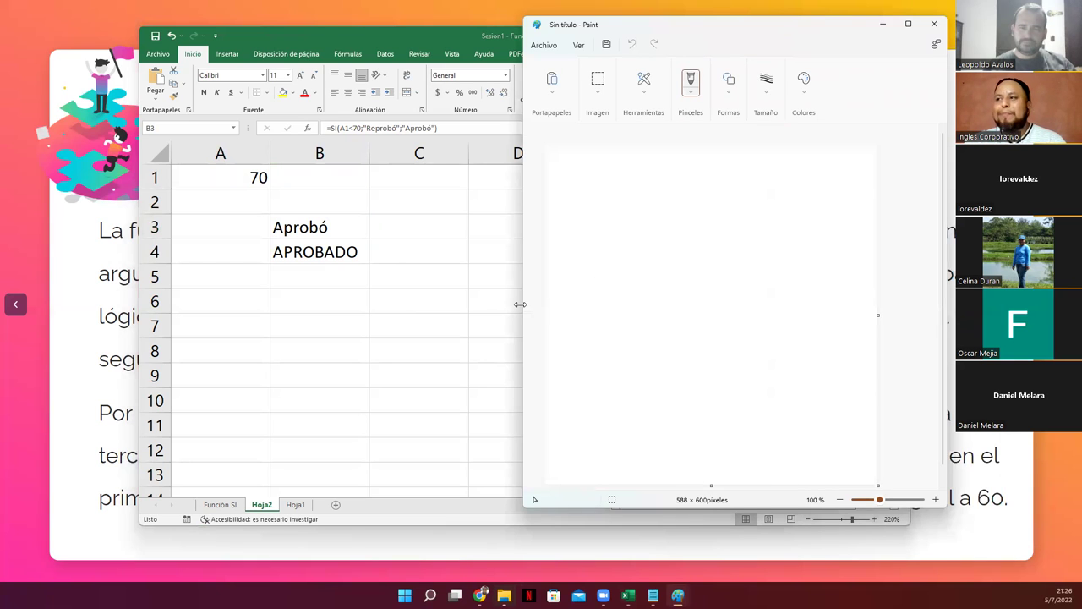
{"action": "left_click_drag", "start_coordinate": [520, 305], "coordinate": [403, 304]}
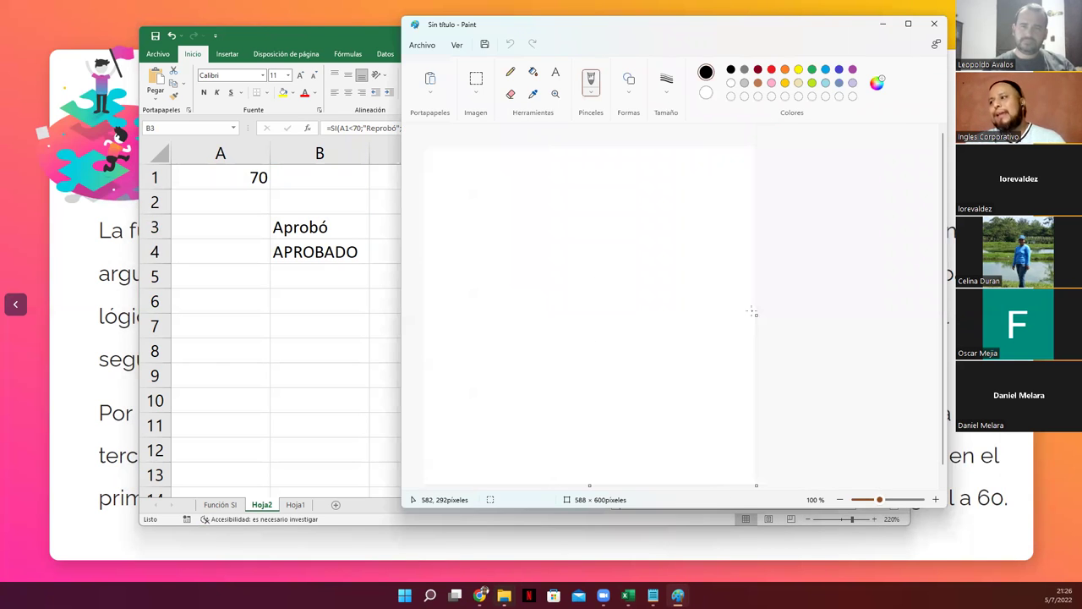
{"action": "left_click_drag", "start_coordinate": [756, 315], "coordinate": [862, 315]}
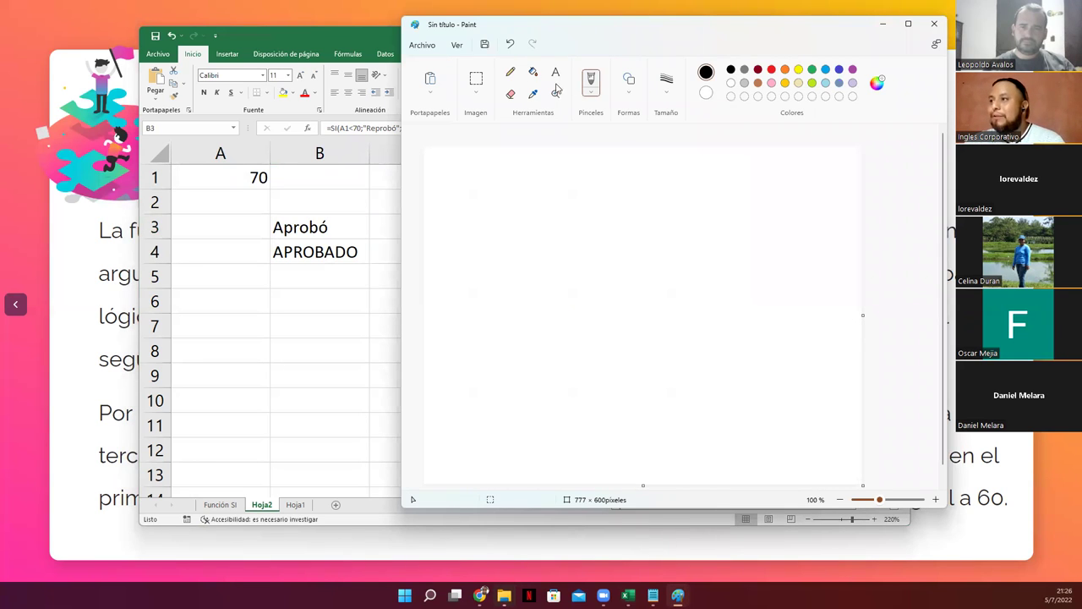
Draw a horizontal number line across the upper canvas with arrowheads at both ends and a zero mark near its middle
{"action": "mouse_move", "coordinate": [469, 216]}
{"action": "left_mouse_down"}
{"action": "mouse_move", "coordinate": [811, 219]}
{"action": "mouse_move", "coordinate": [793, 227]}
{"action": "left_mouse_up"}
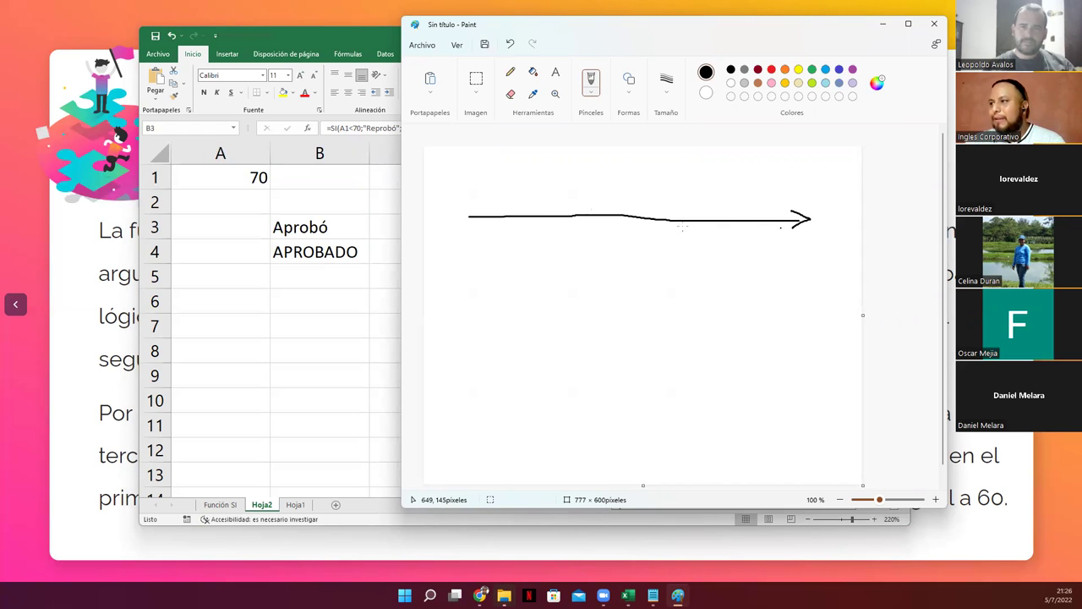
{"action": "left_click_drag", "start_coordinate": [475, 209], "coordinate": [459, 217]}
{"action": "left_click_drag", "start_coordinate": [459, 218], "coordinate": [476, 223]}
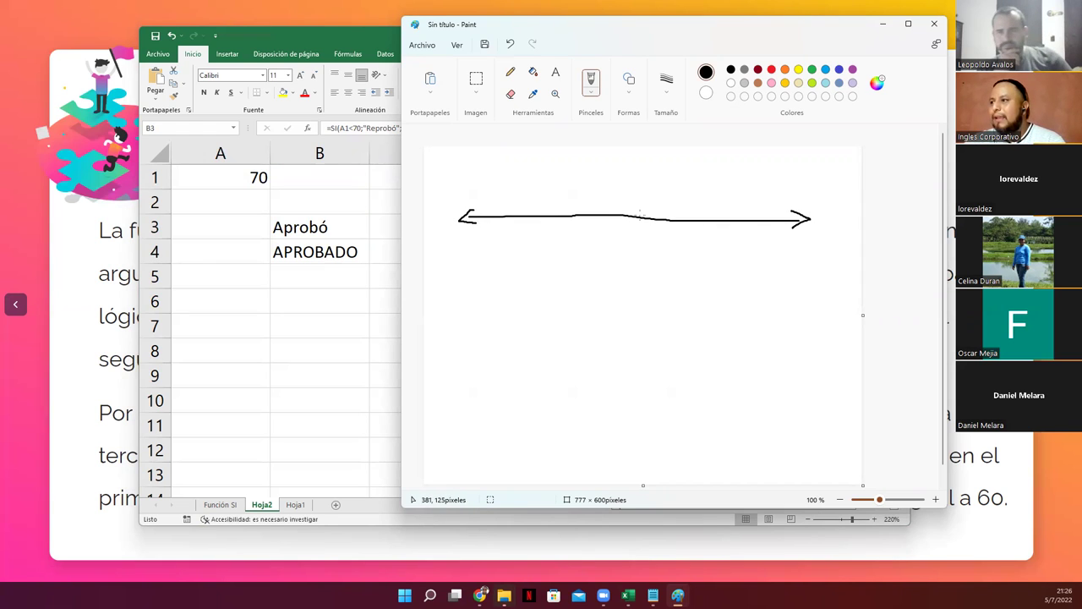
{"action": "mouse_move", "coordinate": [631, 206]}
{"action": "left_mouse_down"}
{"action": "mouse_move", "coordinate": [624, 250]}
{"action": "mouse_move", "coordinate": [632, 239]}
{"action": "left_mouse_up"}
Label the two ends of the number line with positive and negative infinity symbols and mark -5 and 5 on it
{"action": "mouse_move", "coordinate": [763, 172]}
{"action": "left_mouse_down"}
{"action": "mouse_move", "coordinate": [752, 182]}
{"action": "mouse_move", "coordinate": [769, 174]}
{"action": "left_mouse_up"}
{"action": "mouse_move", "coordinate": [526, 169]}
{"action": "left_mouse_down"}
{"action": "mouse_move", "coordinate": [504, 176]}
{"action": "mouse_move", "coordinate": [531, 169]}
{"action": "left_mouse_up"}
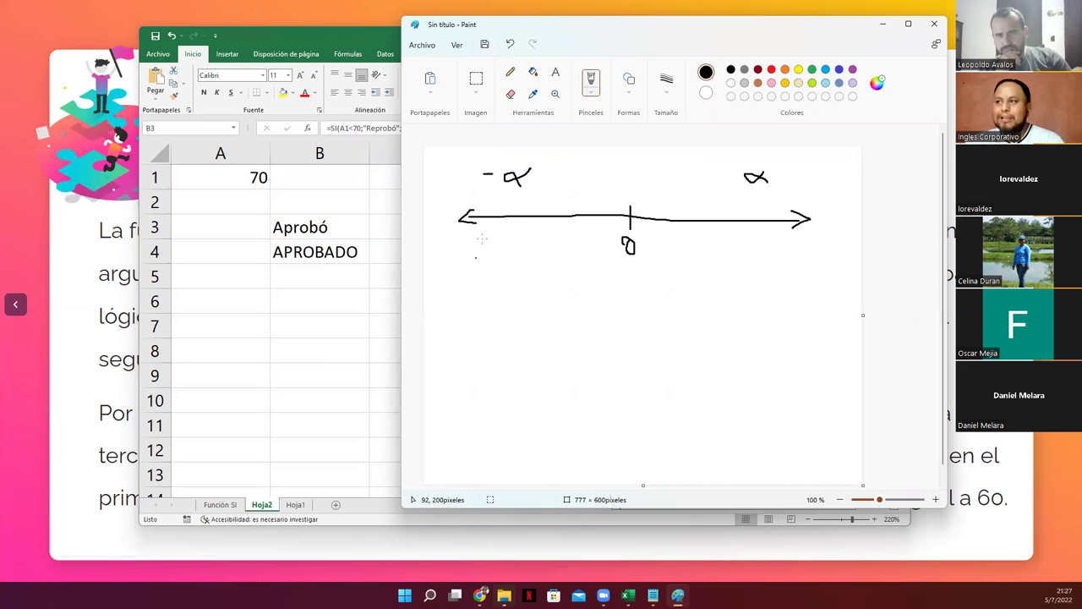
{"action": "mouse_move", "coordinate": [496, 213]}
{"action": "left_mouse_down"}
{"action": "mouse_move", "coordinate": [510, 240]}
{"action": "mouse_move", "coordinate": [493, 253]}
{"action": "mouse_move", "coordinate": [509, 233]}
{"action": "left_mouse_up"}
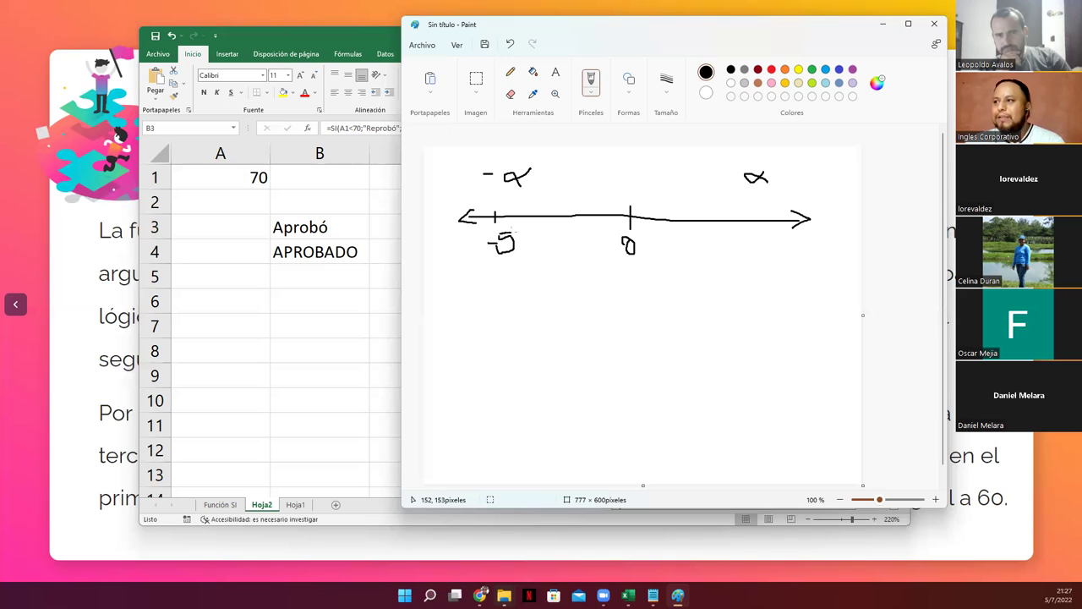
{"action": "left_click_drag", "start_coordinate": [774, 213], "coordinate": [770, 261]}
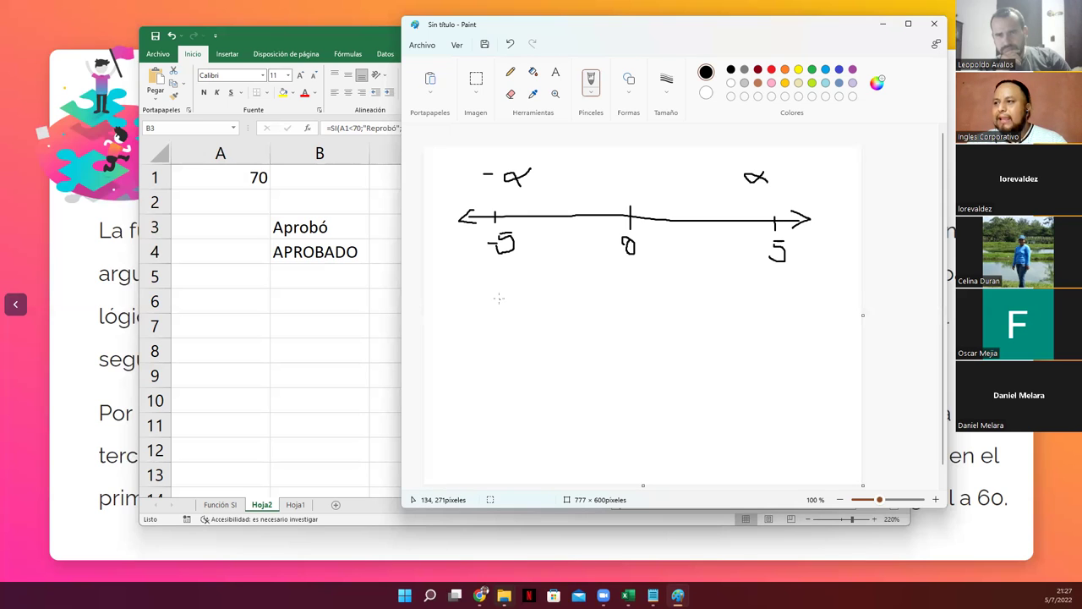
Write the closed interval [-5;5] below the number line and begin the open interval ]-5; under it
{"action": "mouse_move", "coordinate": [512, 298]}
{"action": "left_mouse_down"}
{"action": "mouse_move", "coordinate": [504, 330]}
{"action": "mouse_move", "coordinate": [518, 336]}
{"action": "mouse_move", "coordinate": [533, 315]}
{"action": "mouse_move", "coordinate": [548, 313]}
{"action": "mouse_move", "coordinate": [540, 325]}
{"action": "mouse_move", "coordinate": [560, 332]}
{"action": "mouse_move", "coordinate": [587, 320]}
{"action": "mouse_move", "coordinate": [569, 327]}
{"action": "mouse_move", "coordinate": [588, 298]}
{"action": "mouse_move", "coordinate": [607, 337]}
{"action": "mouse_move", "coordinate": [595, 339]}
{"action": "left_mouse_up"}
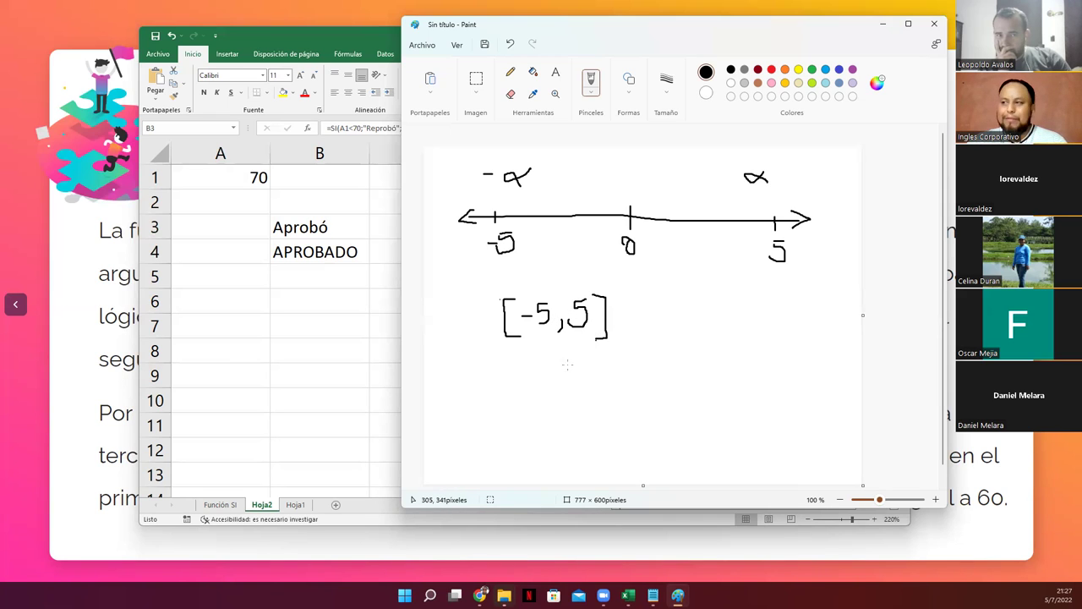
{"action": "mouse_move", "coordinate": [513, 367]}
{"action": "left_mouse_down"}
{"action": "mouse_move", "coordinate": [515, 397]}
{"action": "mouse_move", "coordinate": [492, 399]}
{"action": "mouse_move", "coordinate": [535, 393]}
{"action": "mouse_move", "coordinate": [558, 372]}
{"action": "mouse_move", "coordinate": [562, 400]}
{"action": "left_mouse_up"}
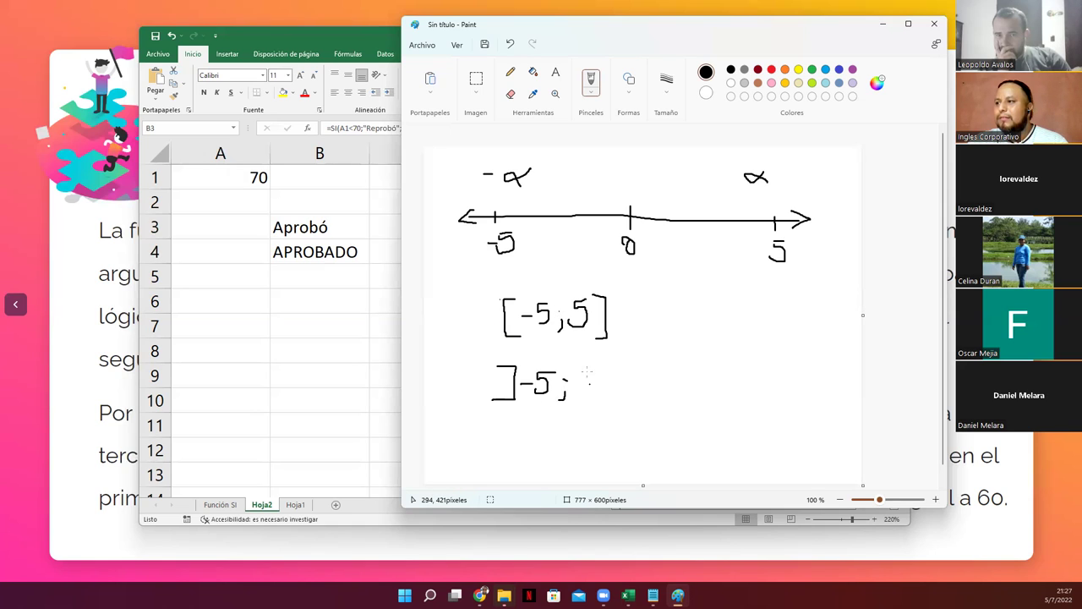
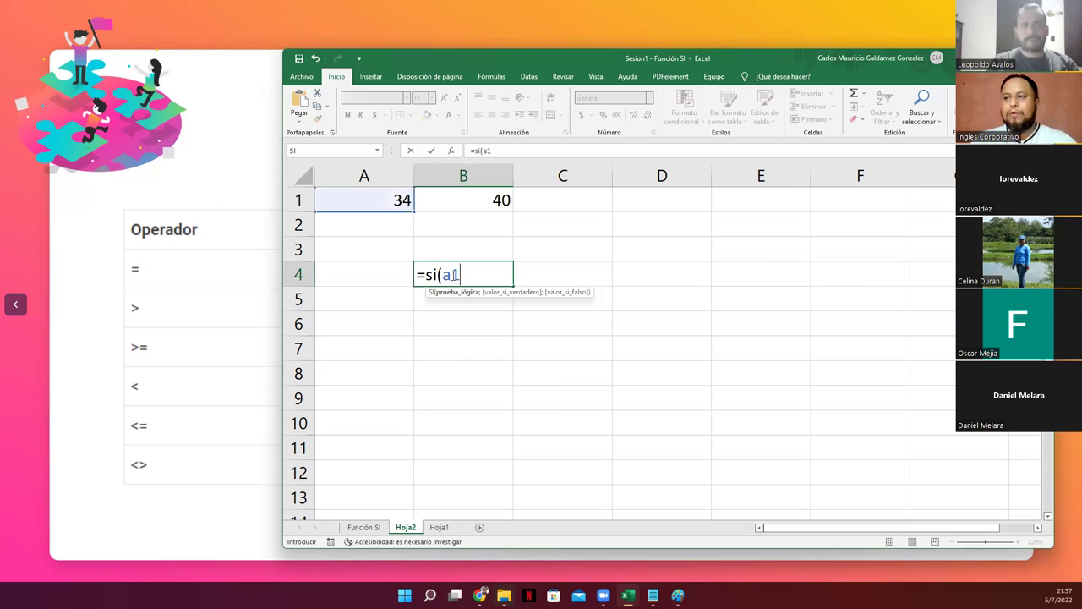
Give the SI formula in B4 the logical test a1=b1 and the value if true "Iguales"
{"action": "type", "text": "=b1"}
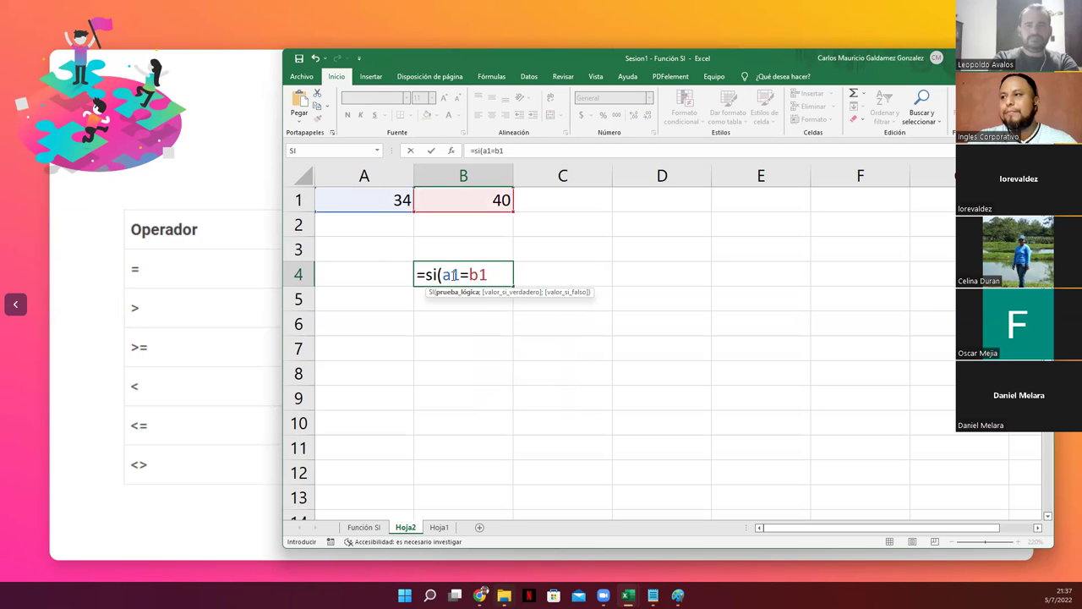
{"action": "type", "text": ";"}
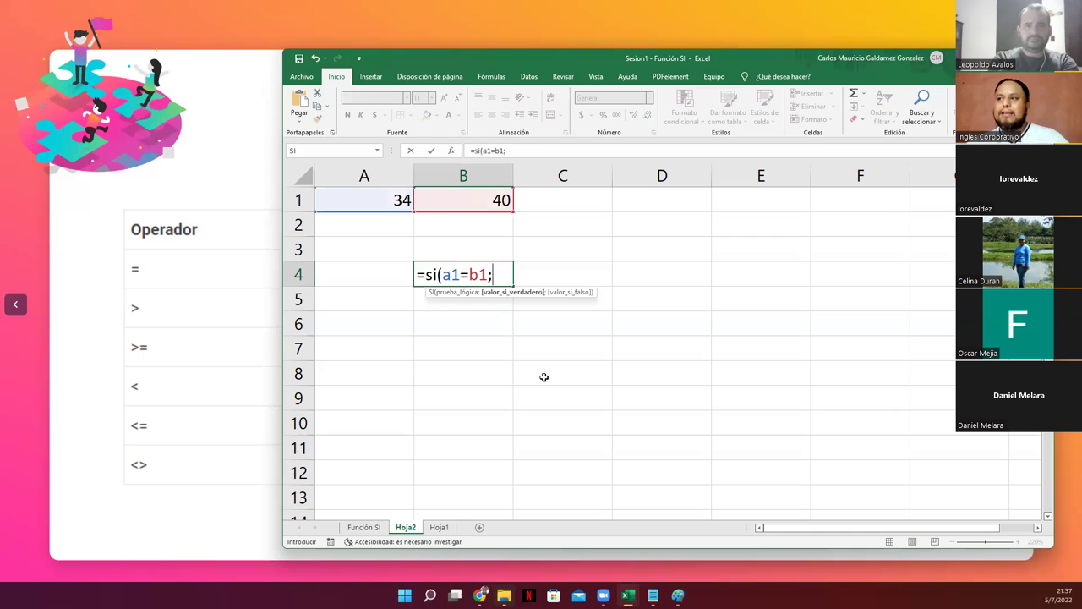
{"action": "type", "text": "\""}
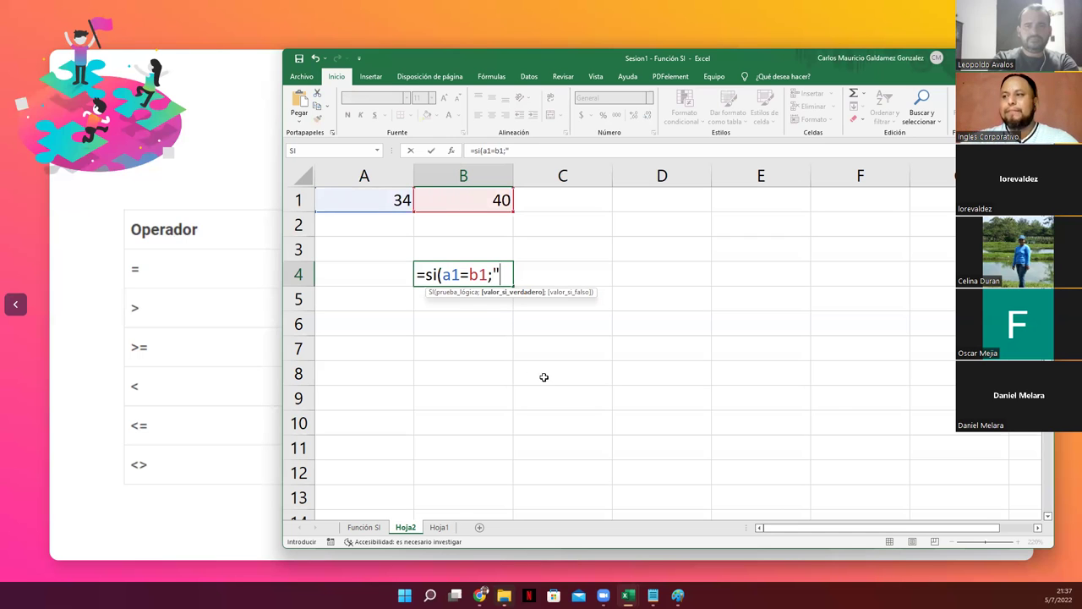
{"action": "type", "text": "Iguales"}
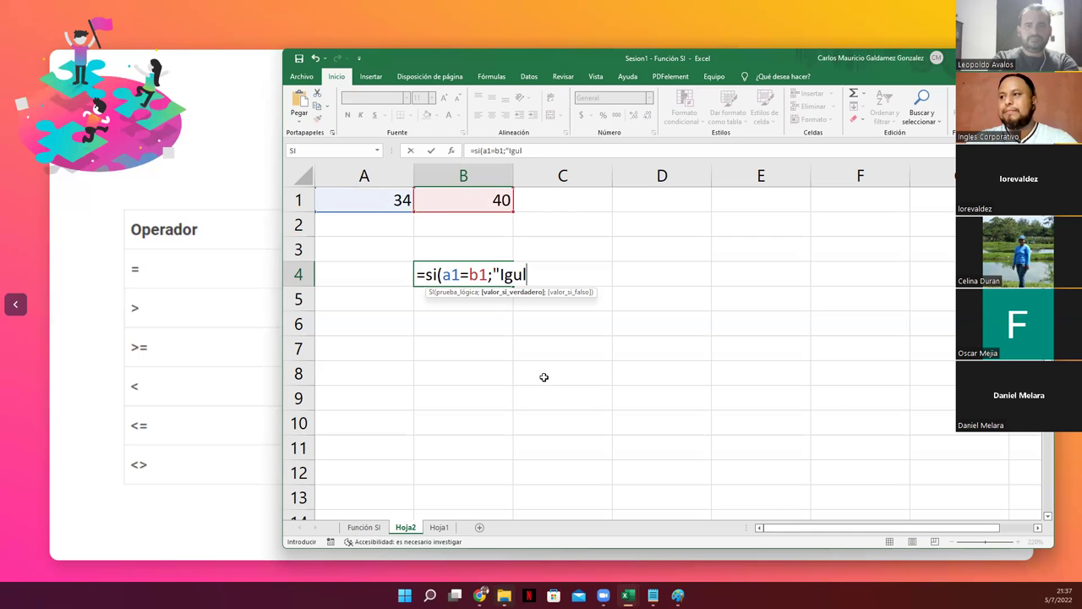
{"action": "type", "text": "\""}
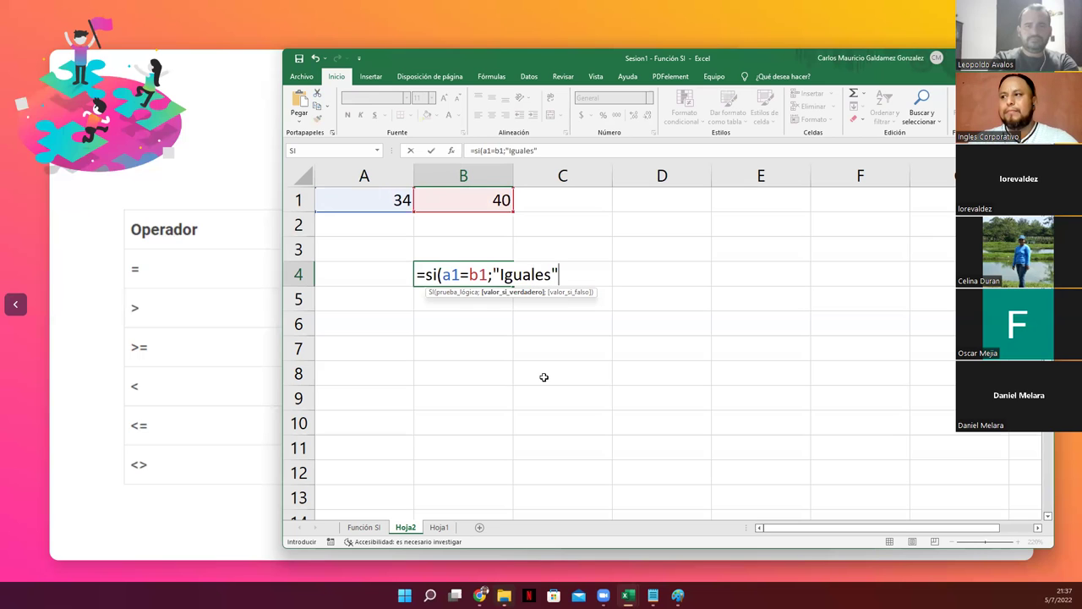
Add "Diferentes" as the value if false, close the SI formula in B4 and enter it
{"action": "type", "text": ";;\""}
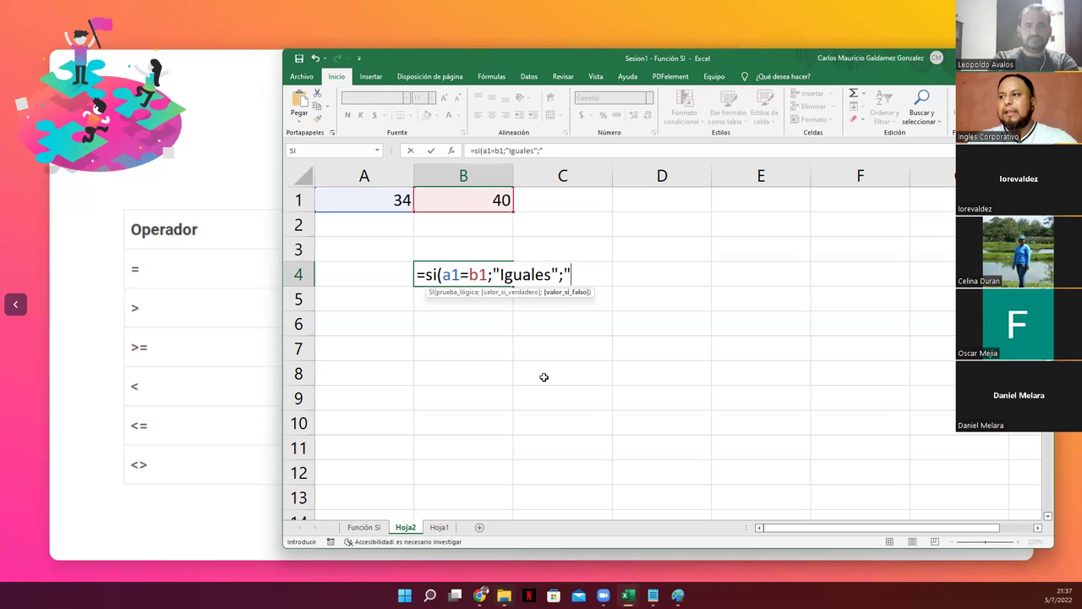
{"action": "type", "text": "Difeten"}
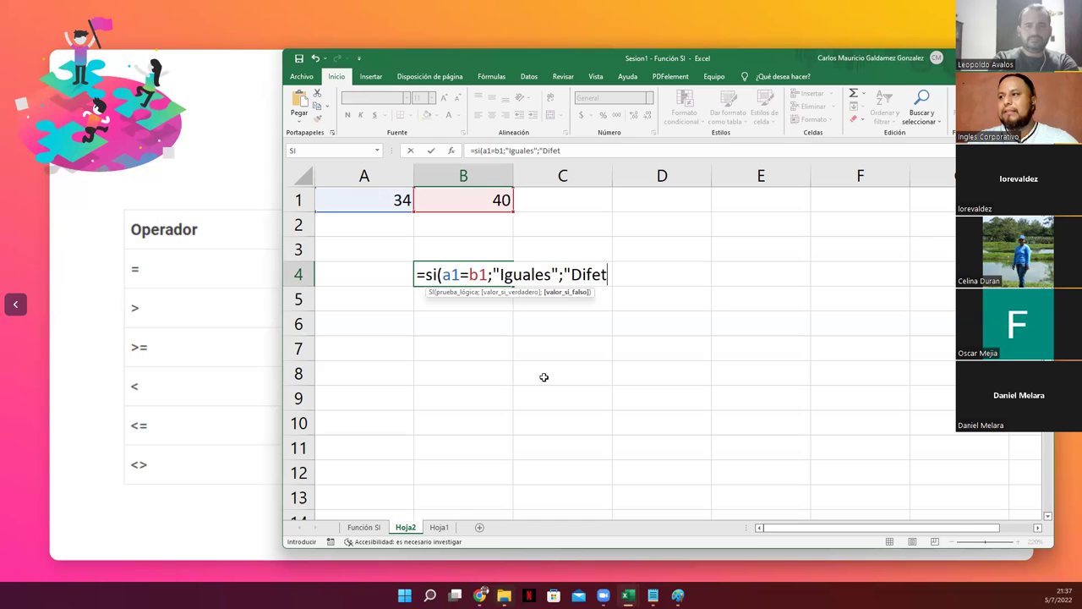
{"action": "key", "text": "BackSpace"}
{"action": "key", "text": "BackSpace"}
{"action": "key", "text": "BackSpace"}
{"action": "type", "text": "rente"}
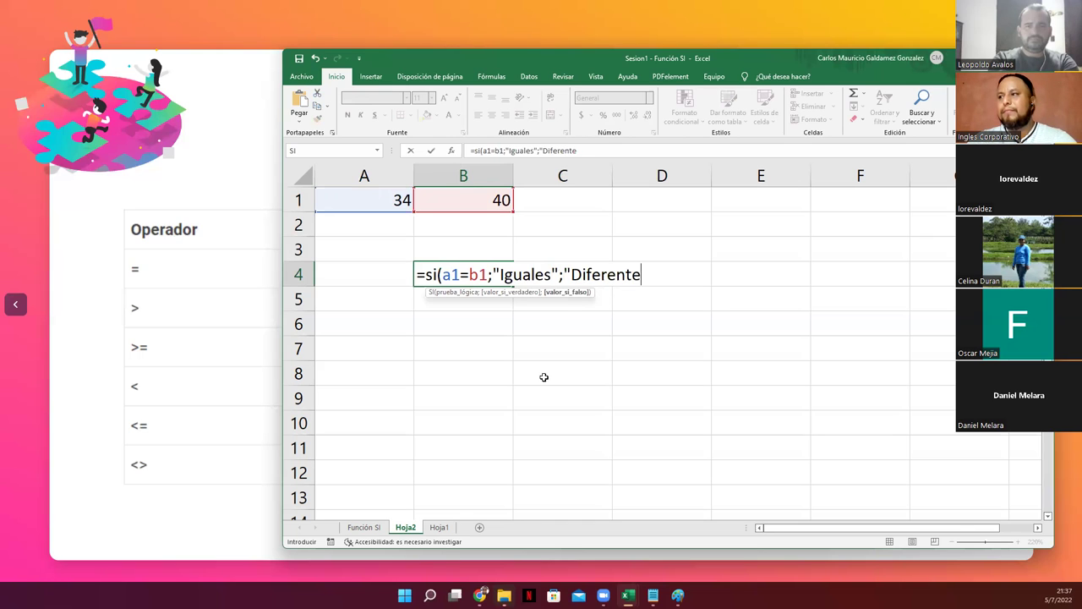
{"action": "type", "text": "s\"="}
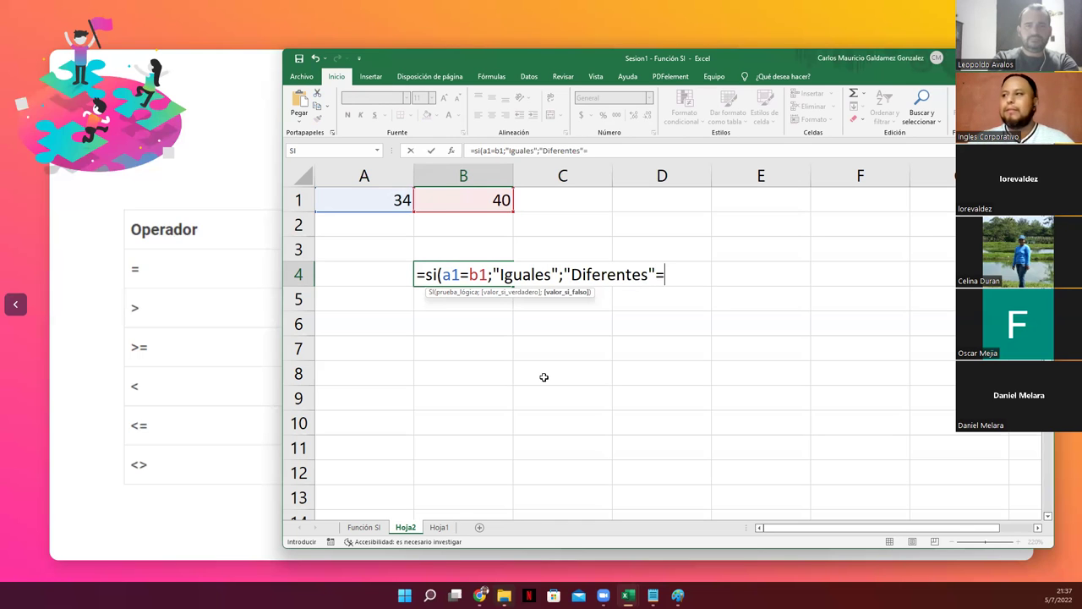
{"action": "key", "text": "BackSpace"}
{"action": "type", "text": ")"}
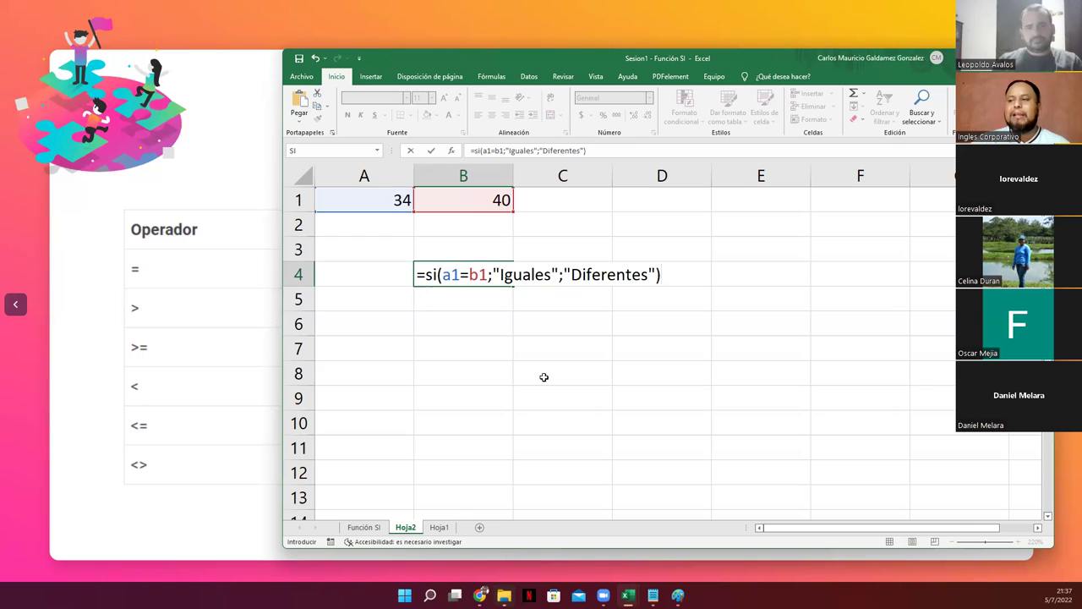
{"action": "key", "text": "Return"}
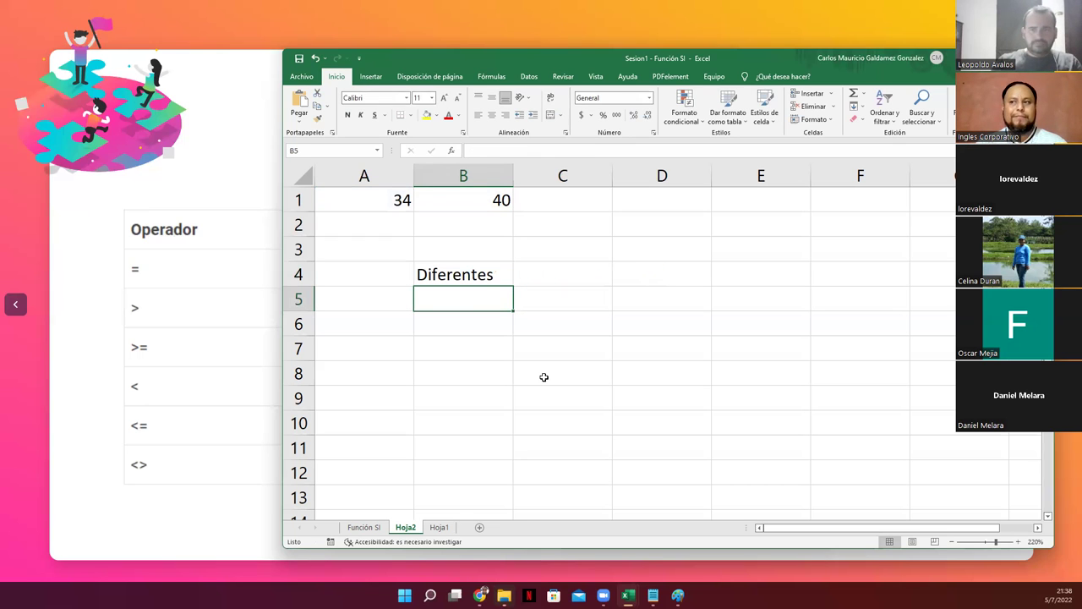
Move the Excel window up and copy the SI formula from B4 down into B5
{"action": "left_click_drag", "start_coordinate": [440, 60], "coordinate": [436, 31]}
{"action": "left_click", "coordinate": [469, 255]}
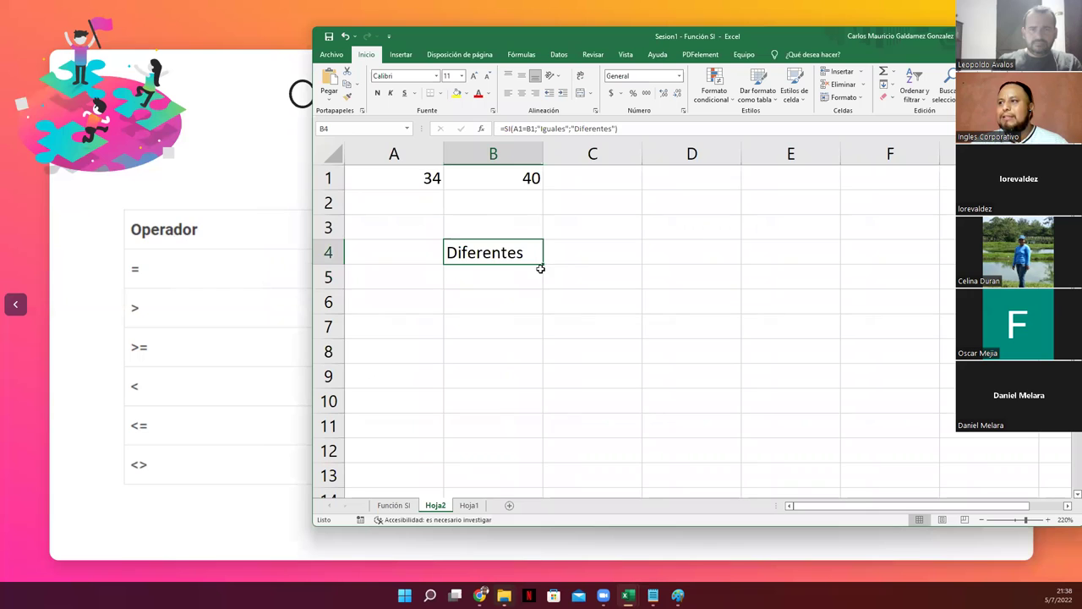
{"action": "left_click_drag", "start_coordinate": [542, 265], "coordinate": [534, 279]}
{"action": "left_click", "coordinate": [486, 275]}
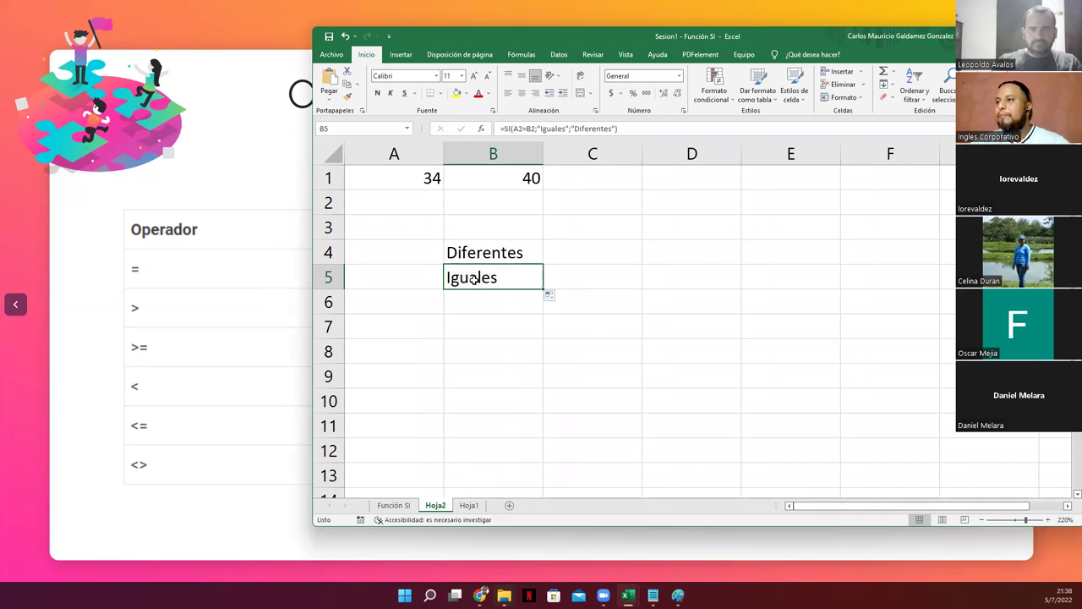
Change the cell references in the logical test of the B5 formula to A1 and B1
{"action": "left_click", "coordinate": [519, 128]}
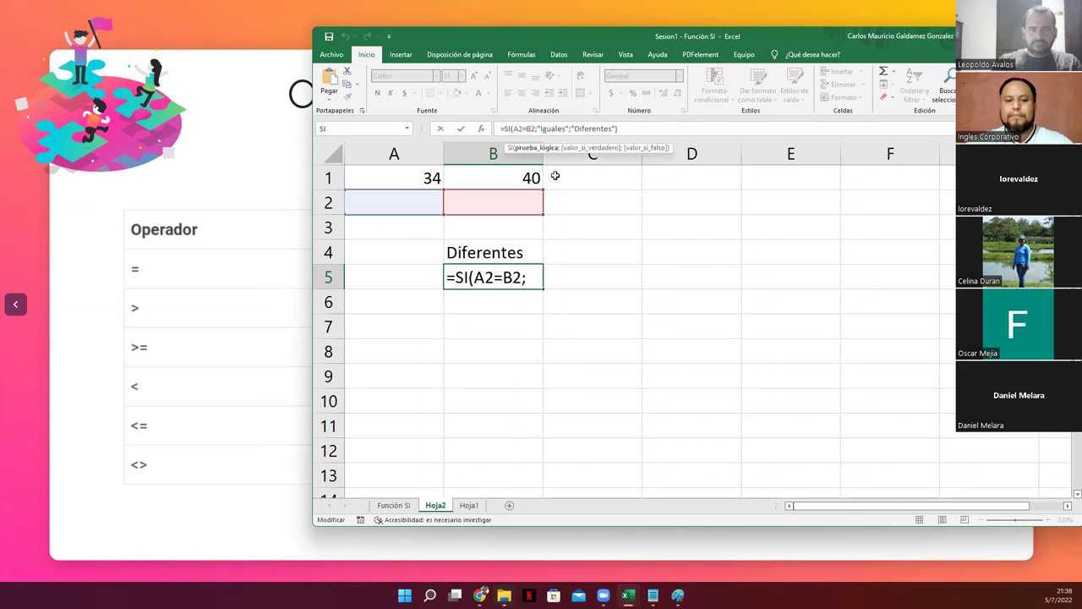
{"action": "key", "text": "BackSpace"}
{"action": "type", "text": "1"}
{"action": "key", "text": "BackSpace"}
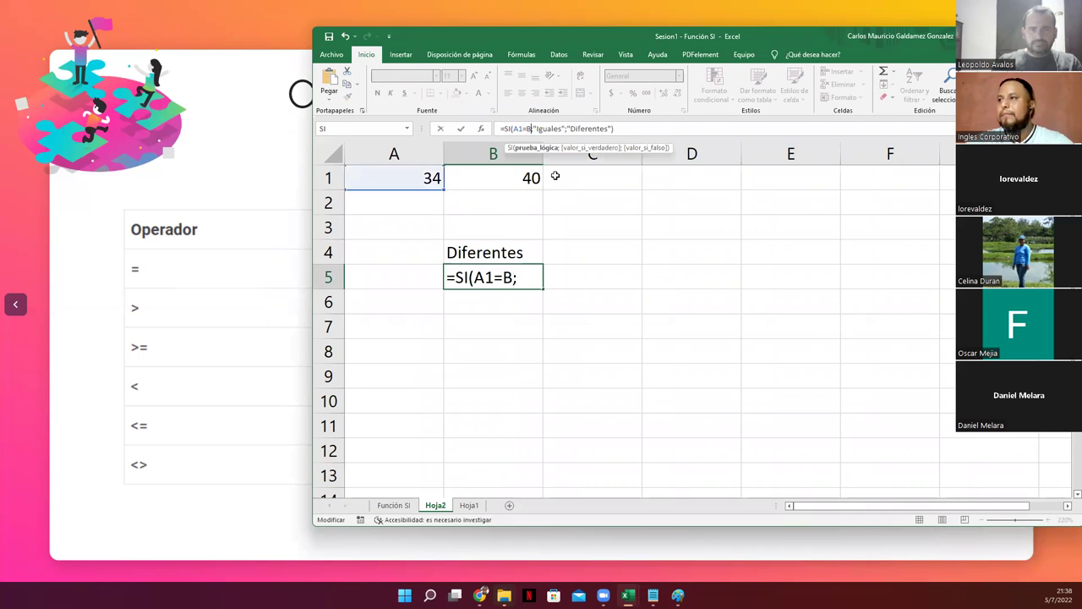
{"action": "type", "text": "1"}
Change the comparison operator in the B5 formula so the logical test reads A1>B1
{"action": "key", "text": "Right"}
{"action": "key", "text": "Right"}
{"action": "key", "text": "Left"}
{"action": "key", "text": "Left"}
{"action": "key", "text": "Left"}
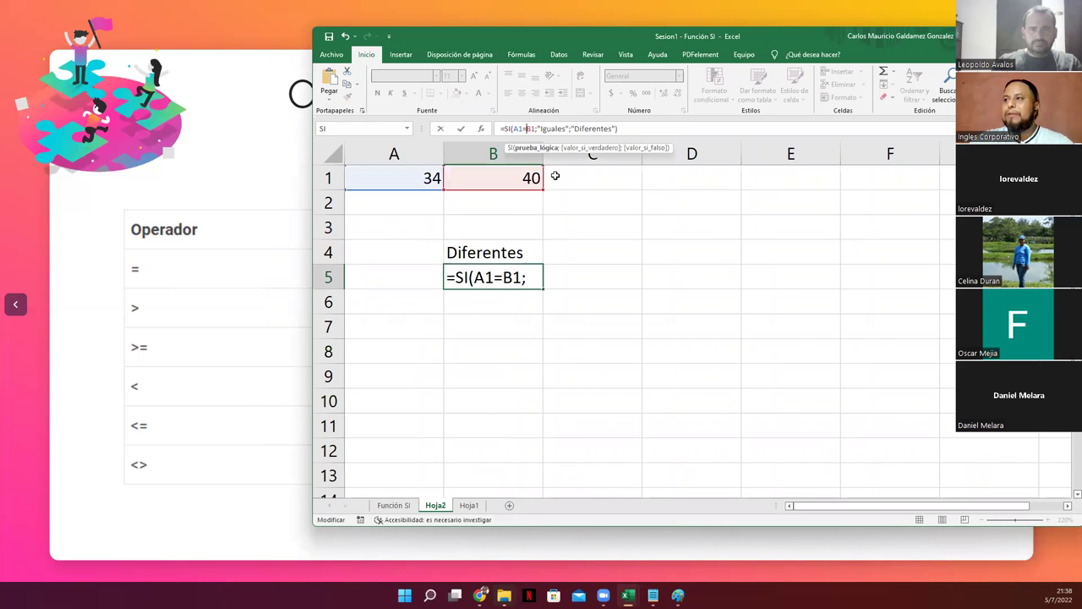
{"action": "key", "text": "BackSpace"}
{"action": "type", "text": "<"}
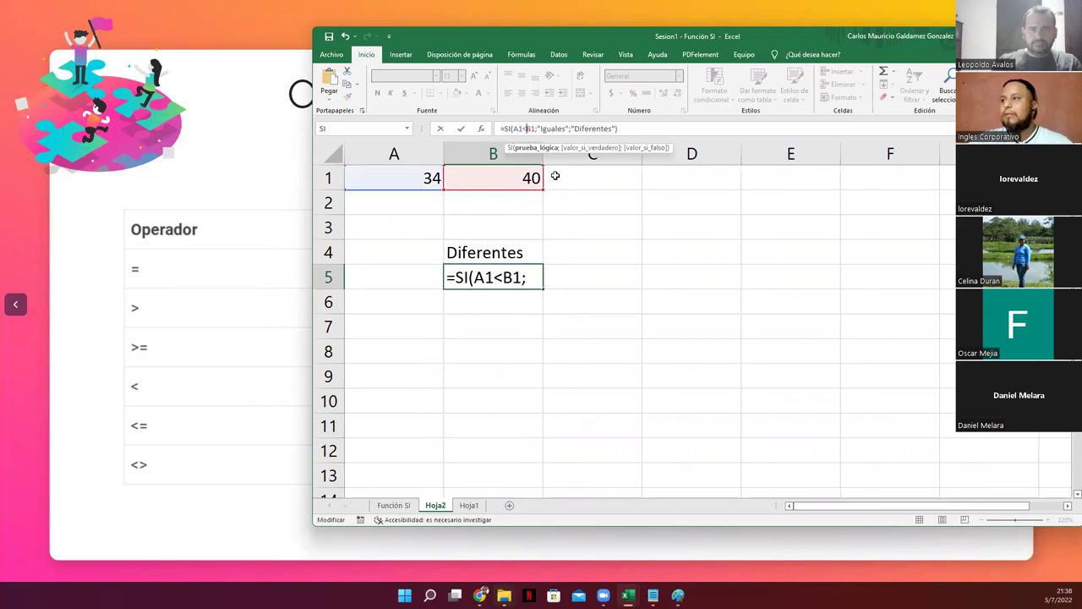
{"action": "key", "text": "BackSpace"}
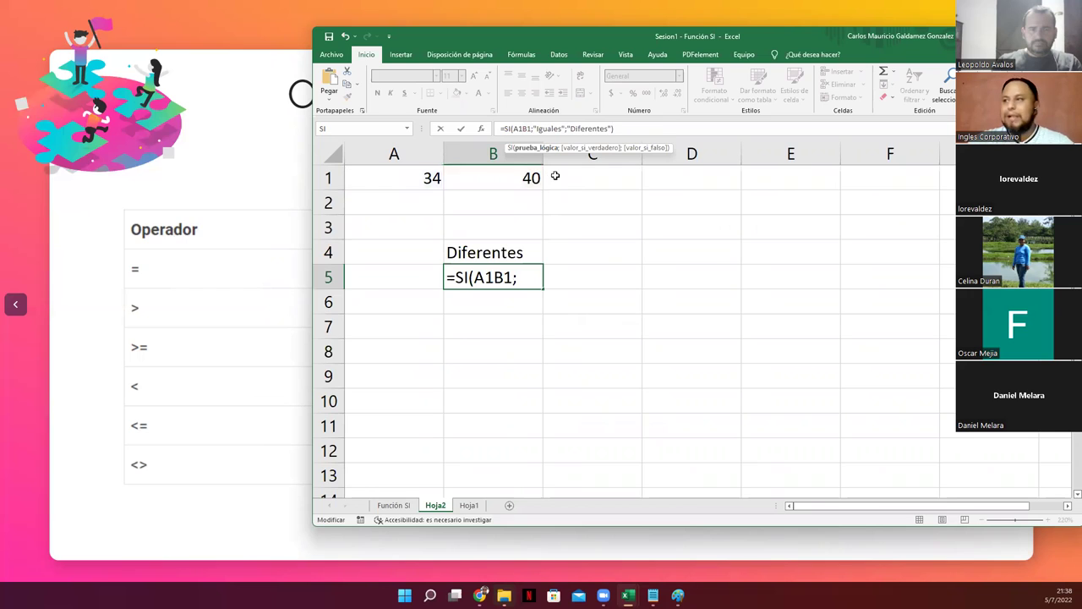
{"action": "type", "text": ">"}
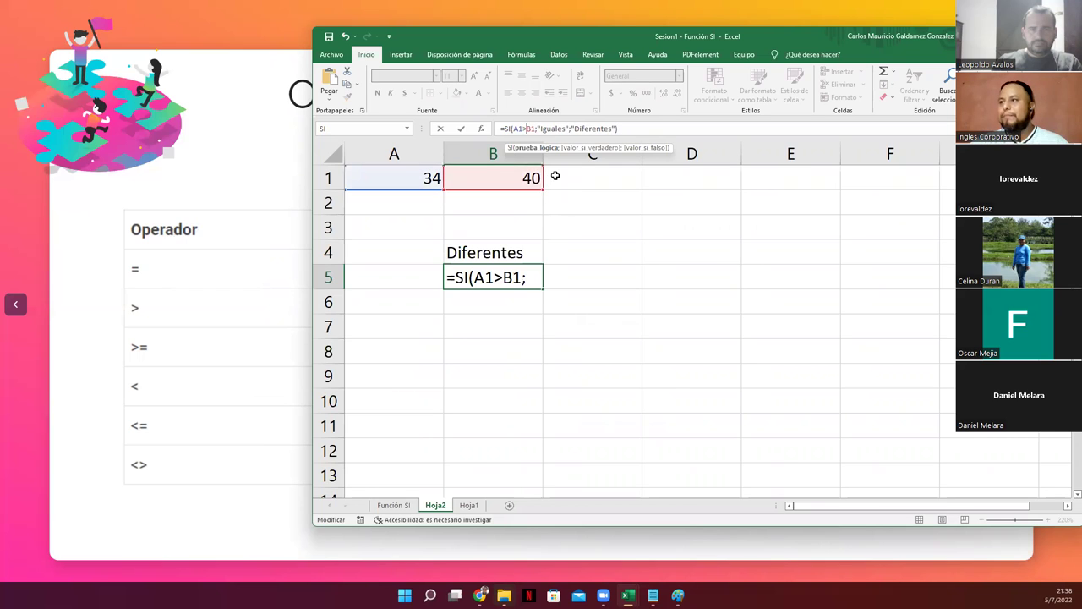
Replace the value if true in the B5 formula with "A1 es Mayor"
{"action": "left_click", "coordinate": [544, 129]}
{"action": "left_click_drag", "start_coordinate": [541, 128], "coordinate": [565, 129]}
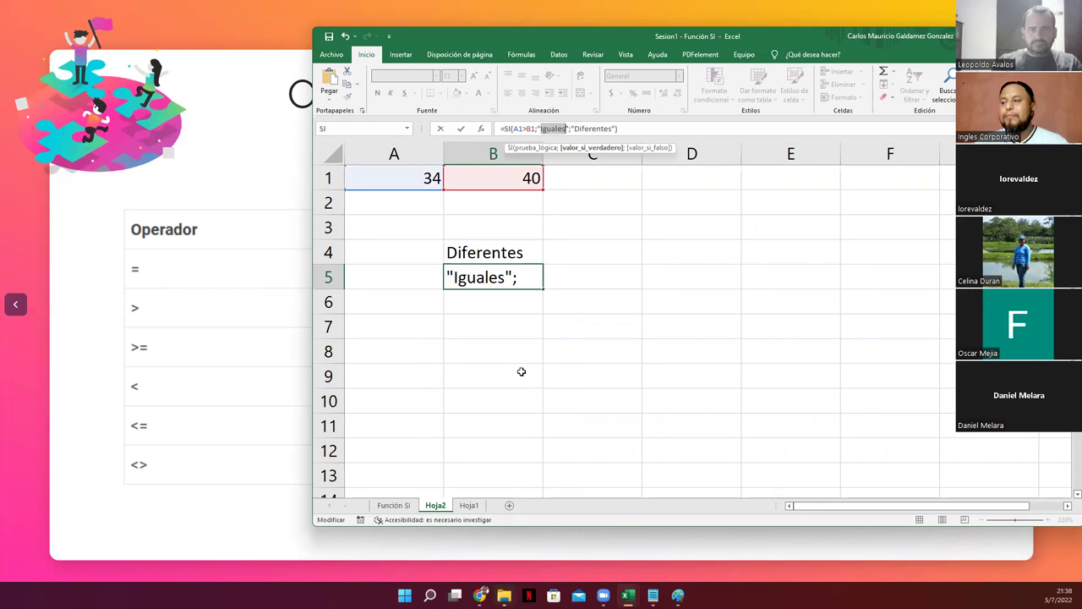
{"action": "type", "text": "A1 es Mayor"}
Replace the value if false in the B5 formula with "B1 es Mayor" and enter the formula
{"action": "key", "text": "Right"}
{"action": "key", "text": "Right"}
{"action": "key", "text": "Right"}
{"action": "key", "text": "shift+Right"}
{"action": "key", "text": "shift+Right"}
{"action": "key", "text": "shift+Right"}
{"action": "key", "text": "shift+Right"}
{"action": "key", "text": "shift+Right"}
{"action": "key", "text": "shift+Right"}
{"action": "key", "text": "shift+Right"}
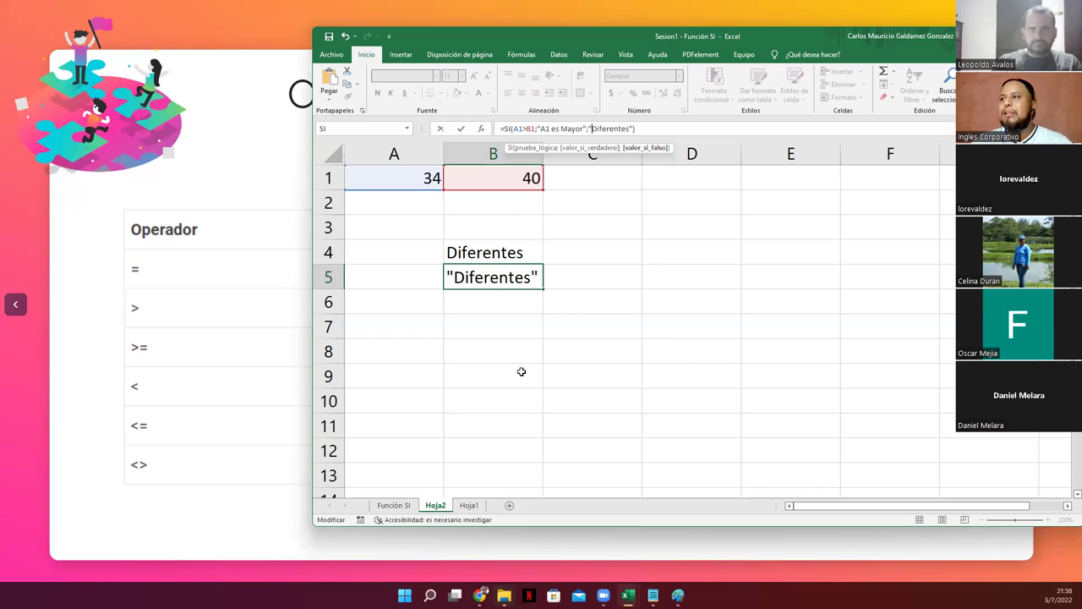
{"action": "key", "text": "shift+Right"}
{"action": "key", "text": "shift+Right"}
{"action": "key", "text": "shift+Right"}
{"action": "type", "text": "B1 es Mayor"}
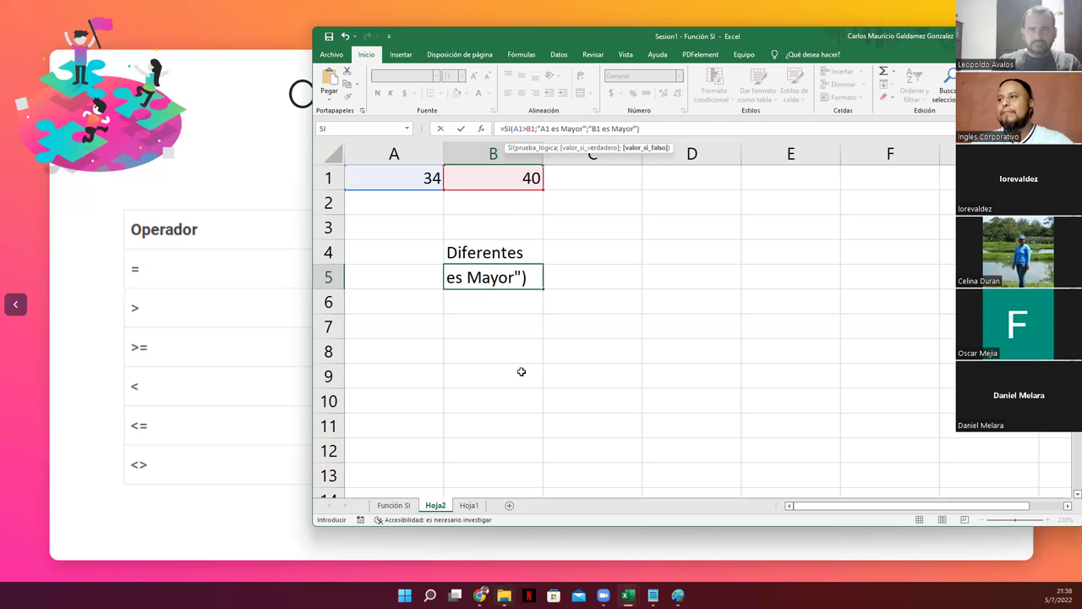
{"action": "key", "text": "Return"}
Review the logical test and the value if false inside the B5 formula, leaving it as it is
{"action": "key", "text": "Up"}
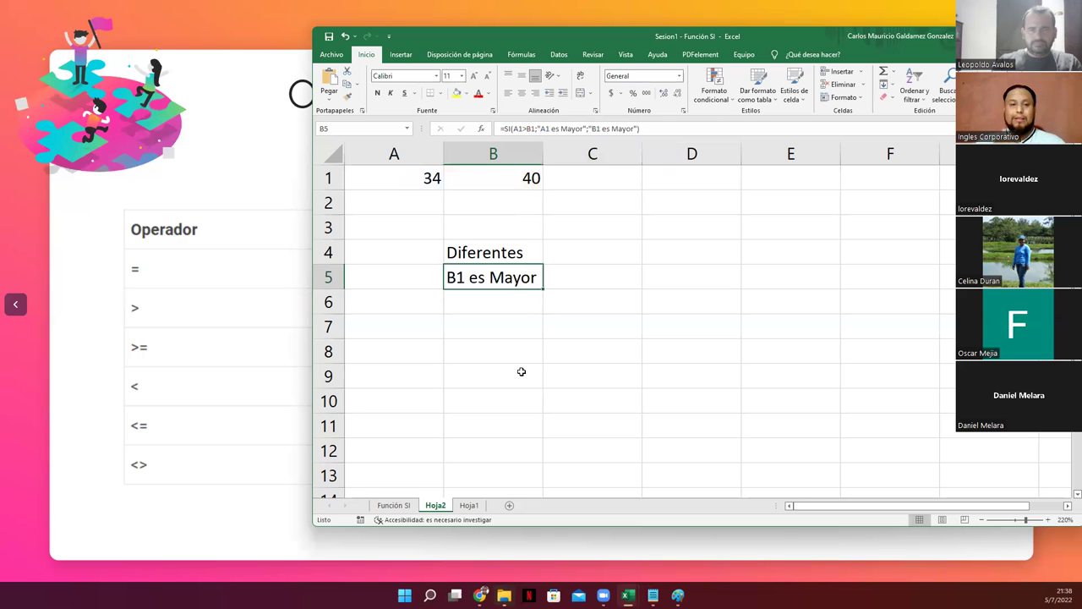
{"action": "key", "text": "F2"}
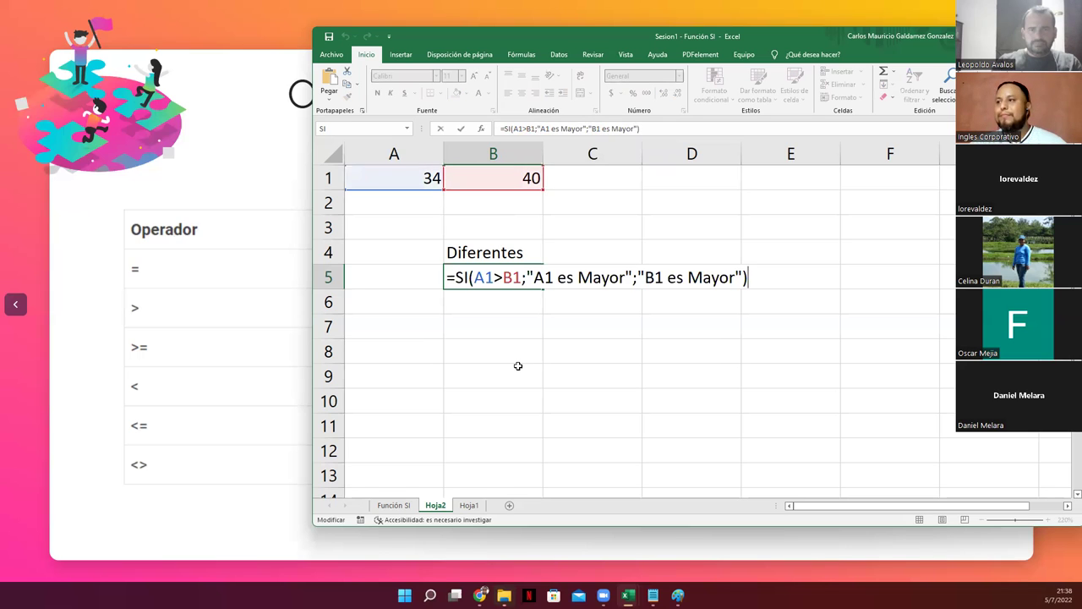
{"action": "left_click_drag", "start_coordinate": [475, 278], "coordinate": [523, 277]}
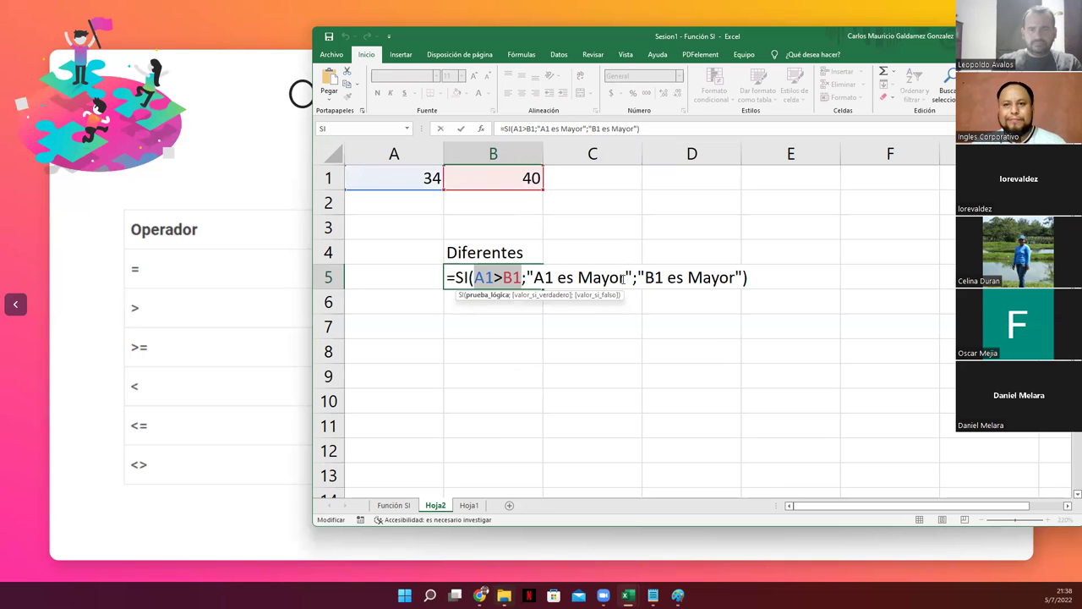
{"action": "left_click_drag", "start_coordinate": [646, 279], "coordinate": [734, 281]}
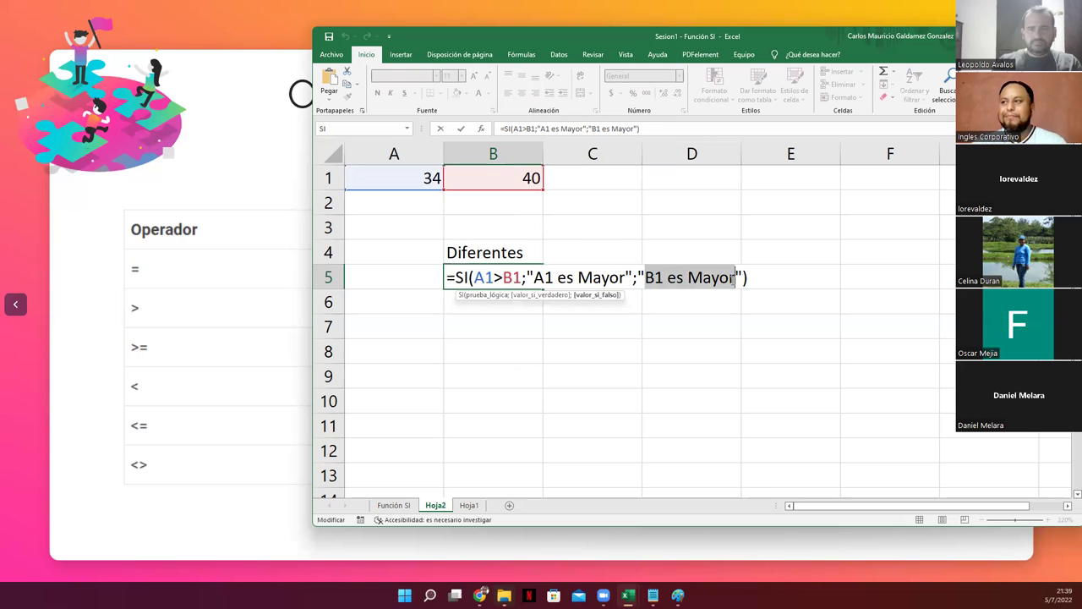
{"action": "key", "text": "Return"}
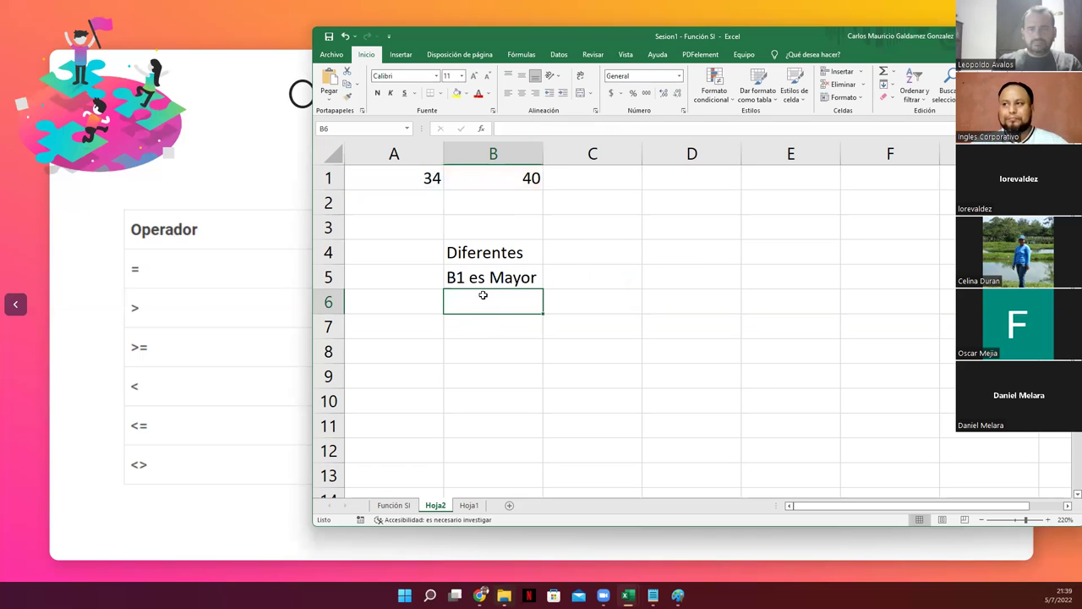
Enter 70 in cell A2
{"action": "left_click", "coordinate": [398, 201]}
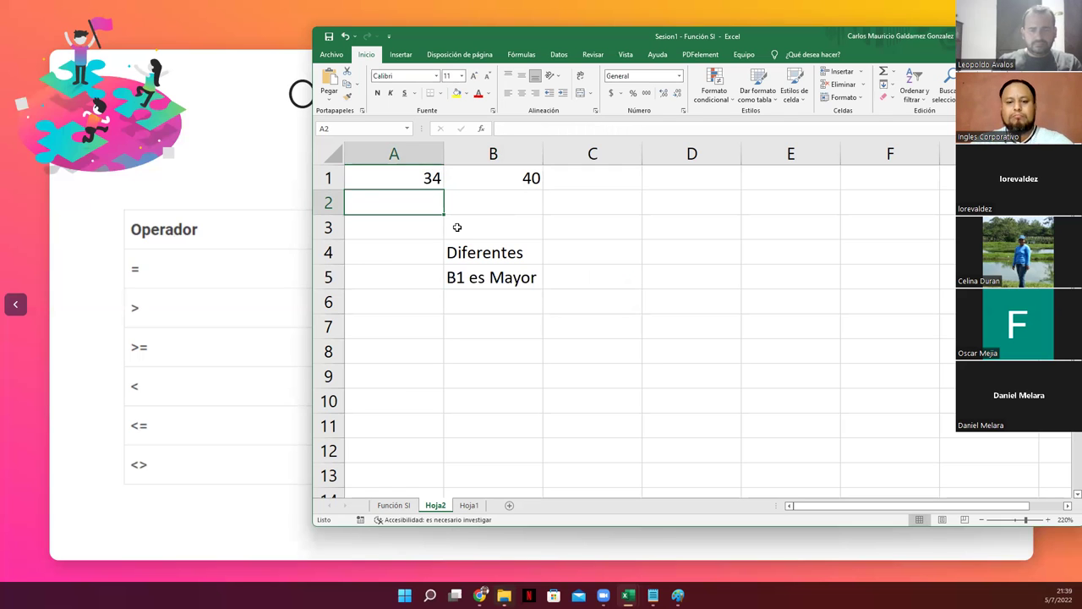
{"action": "type", "text": "70"}
{"action": "key", "text": "Return"}
Start an SI formula in B6 with the logical test A2>=69
{"action": "key", "text": "Return"}
{"action": "key", "text": "Return"}
{"action": "key", "text": "Return"}
{"action": "key", "text": "Right"}
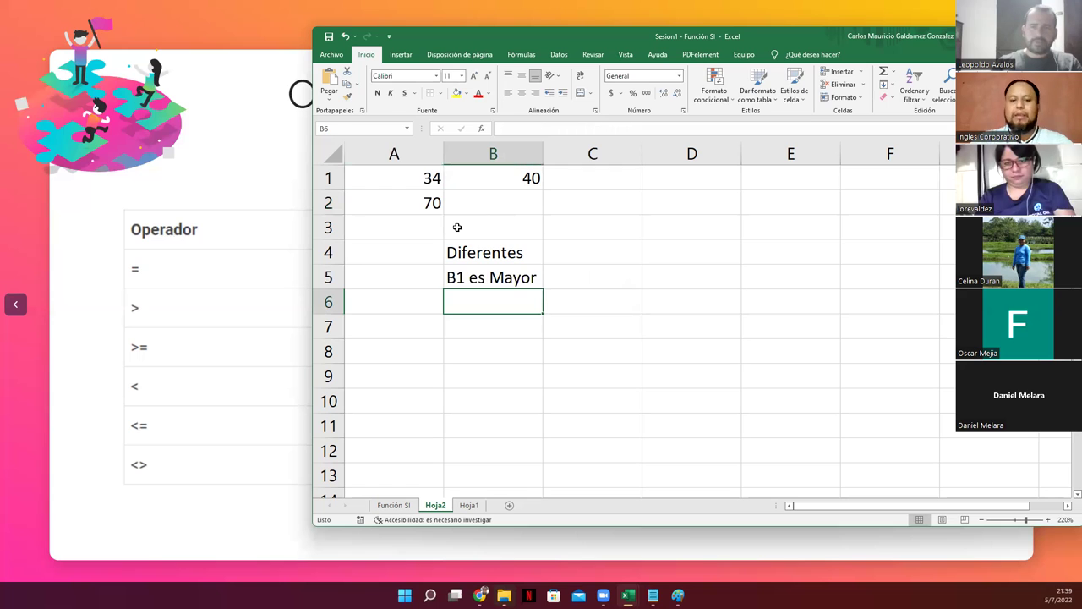
{"action": "type", "text": "=si("}
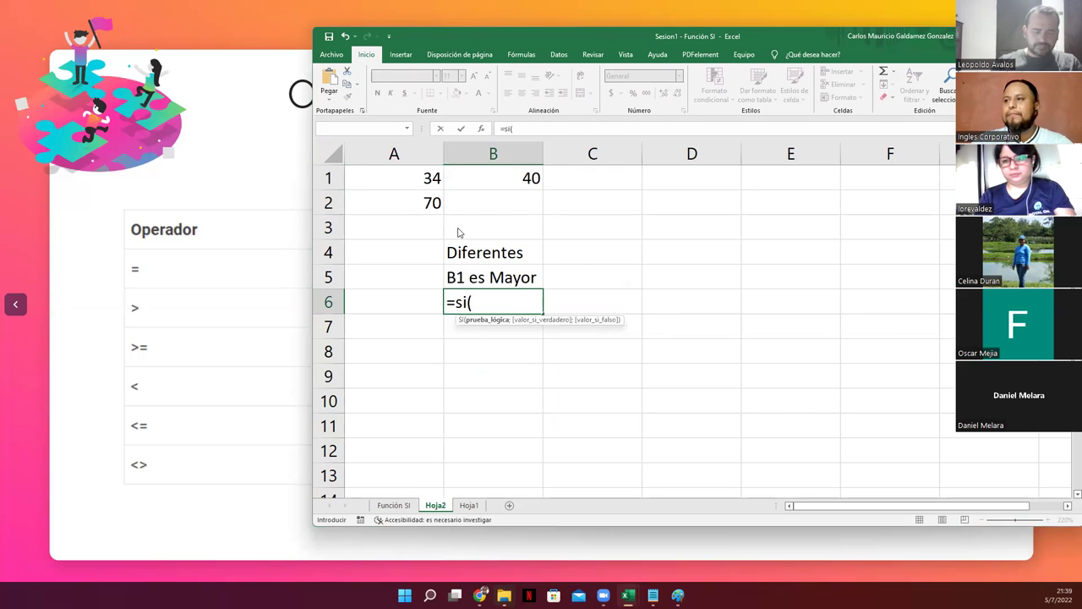
{"action": "key", "text": "Return"}
{"action": "key", "text": "Return"}
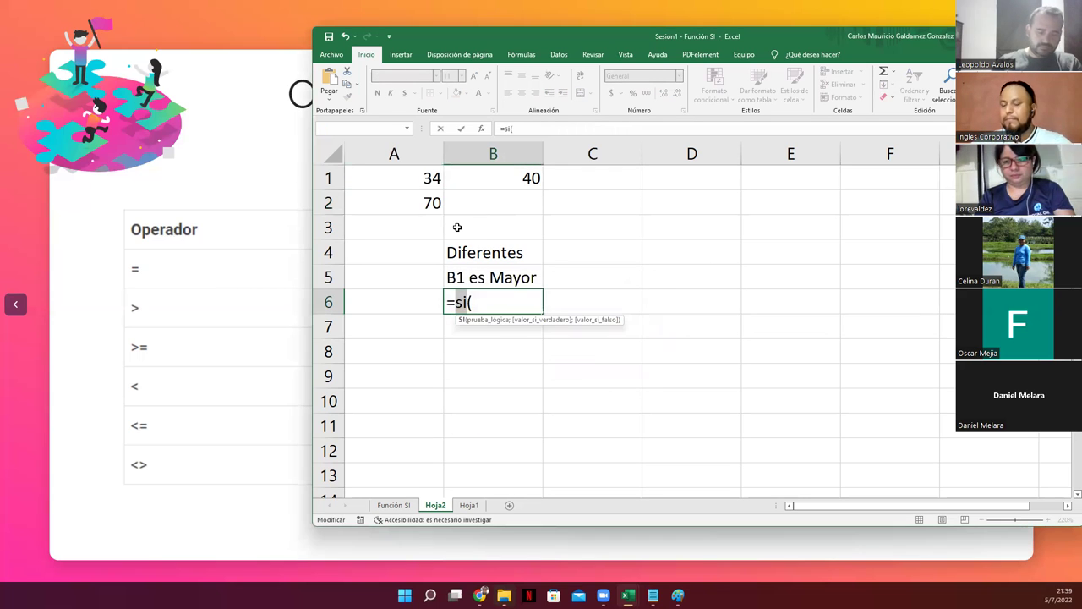
{"action": "key", "text": "BackSpace"}
{"action": "key", "text": "BackSpace"}
{"action": "key", "text": "BackSpace"}
{"action": "type", "text": "si"}
{"action": "key", "text": "Tab"}
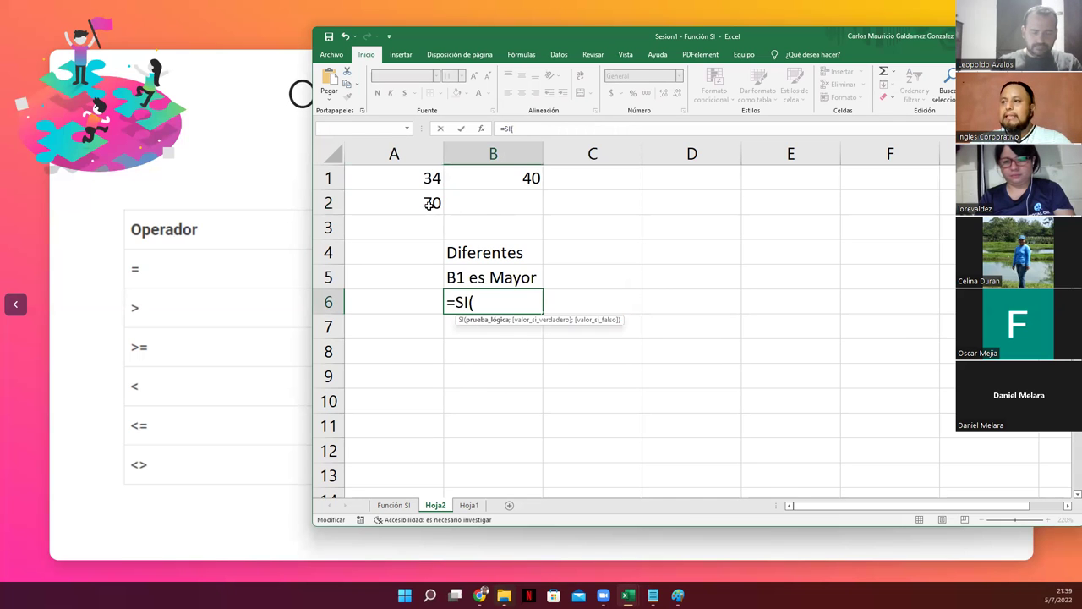
{"action": "left_click", "coordinate": [431, 203]}
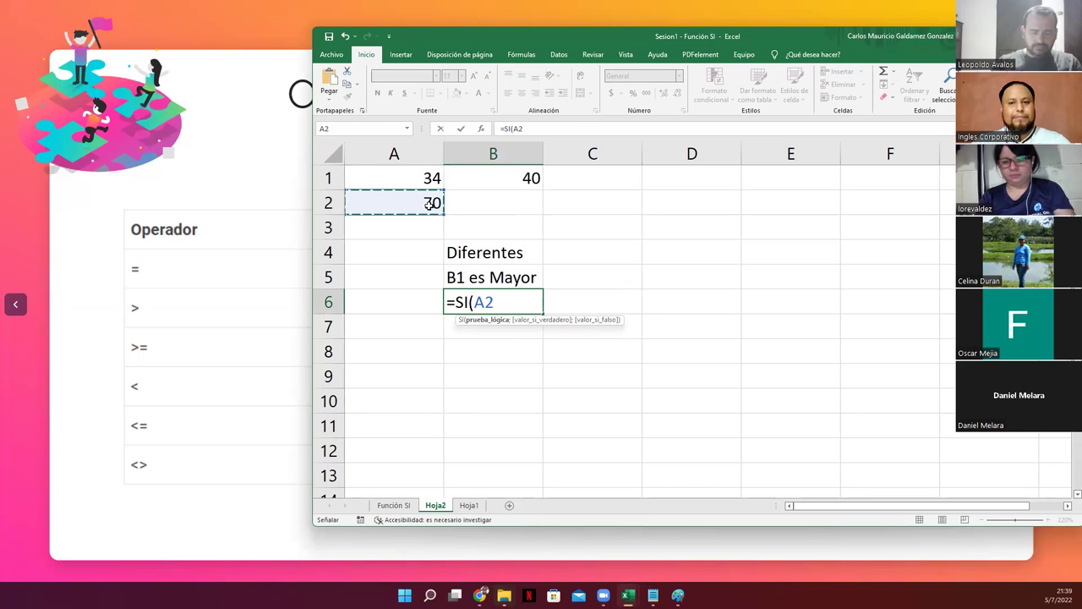
{"action": "type", "text": ">="}
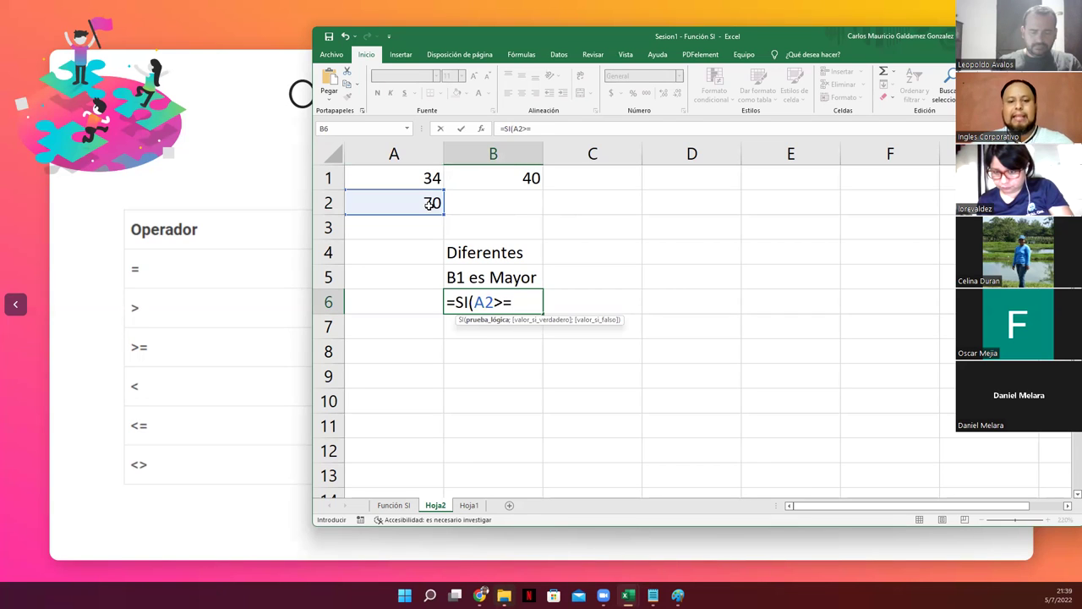
{"action": "type", "text": "69;\""}
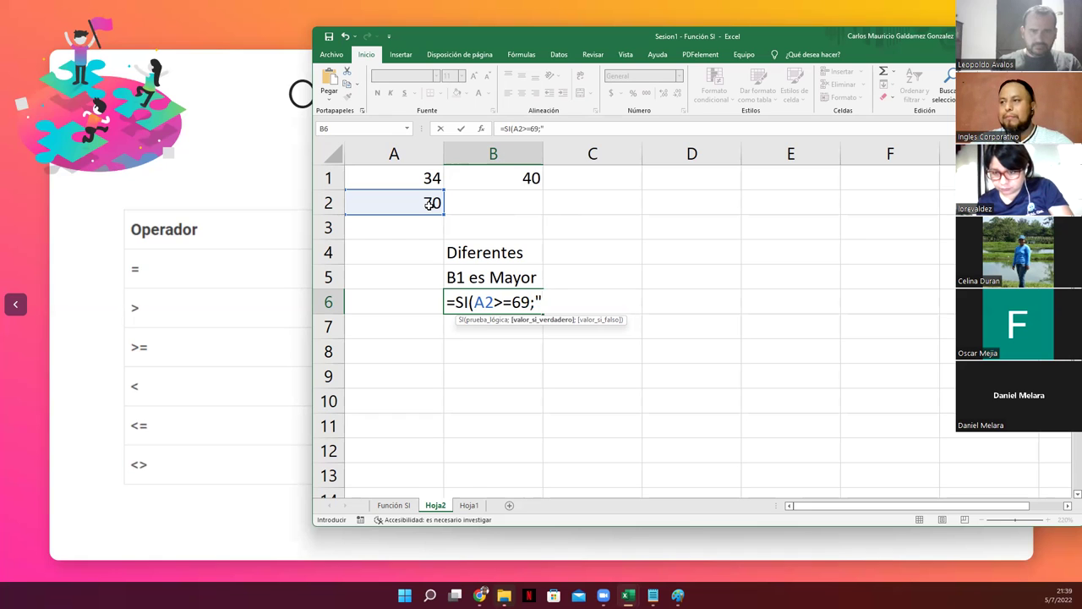
Add "OK" as the value if true and "Null" as the value if false, close the B6 formula and enter it
{"action": "type", "text": "OK\""}
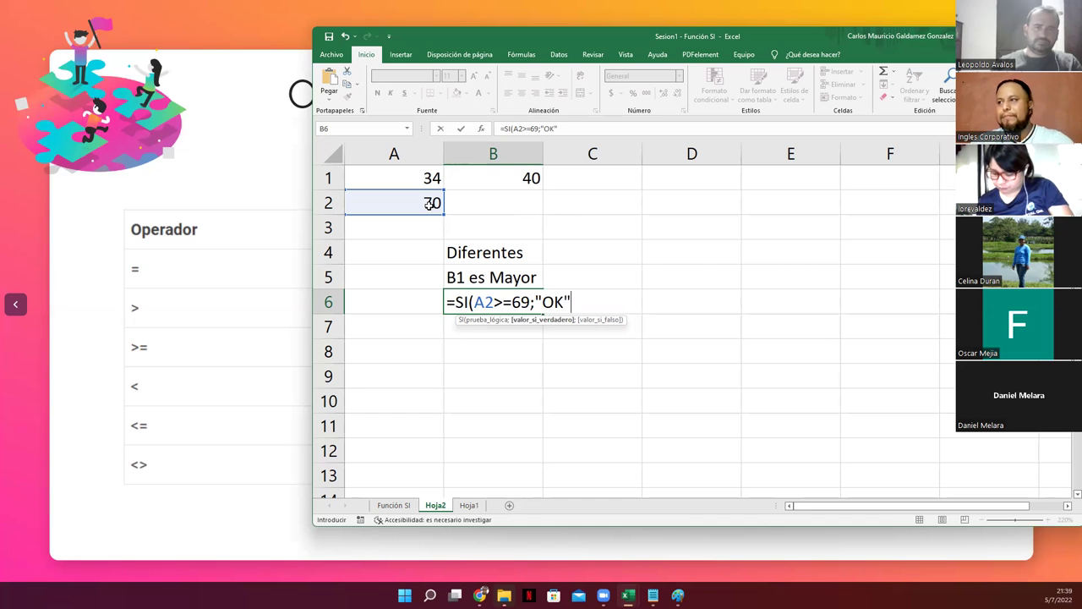
{"action": "type", "text": ";"}
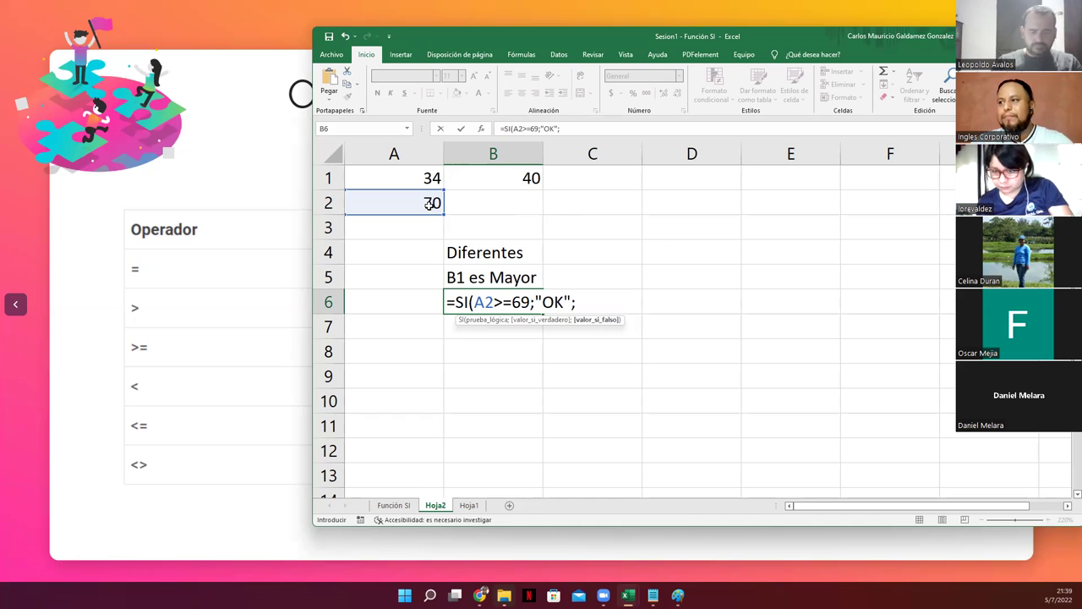
{"action": "type", "text": "\""}
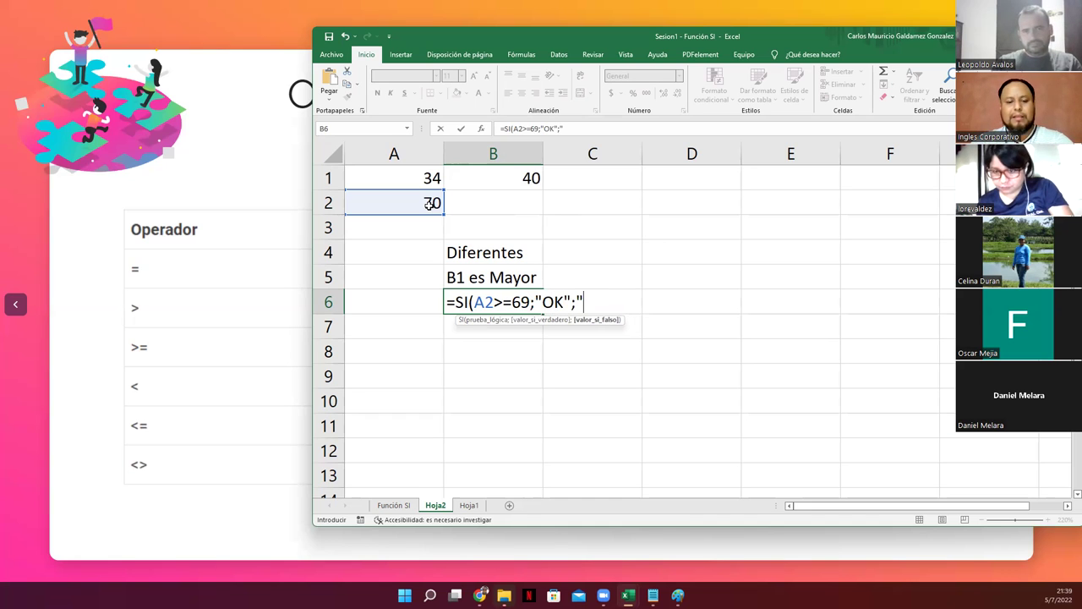
{"action": "type", "text": "Null"}
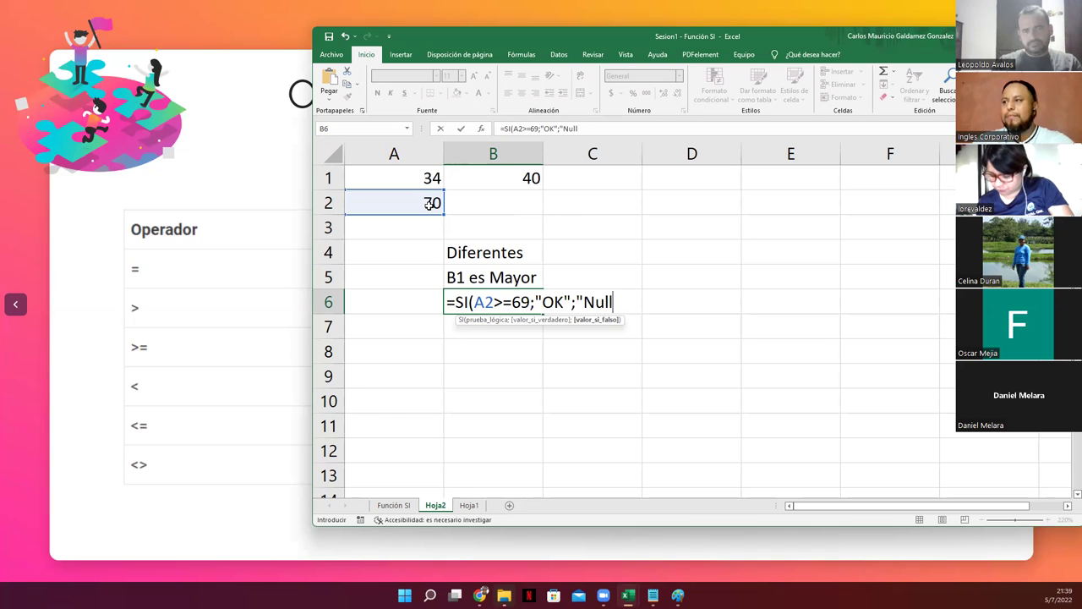
{"action": "type", "text": "\"("}
{"action": "key", "text": "BackSpace"}
{"action": "type", "text": ")"}
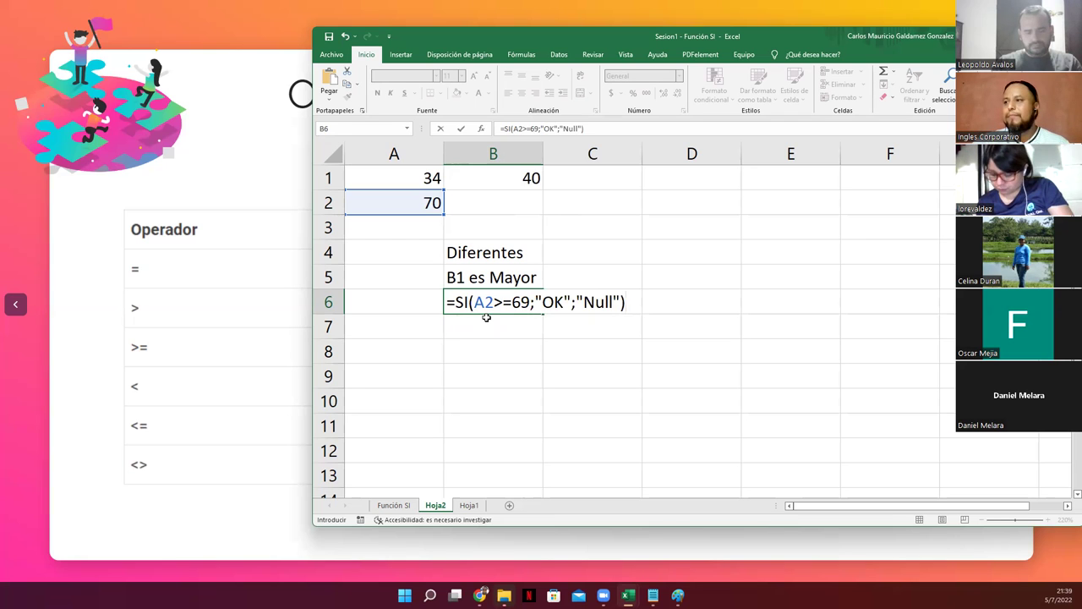
{"action": "key", "text": "Return"}
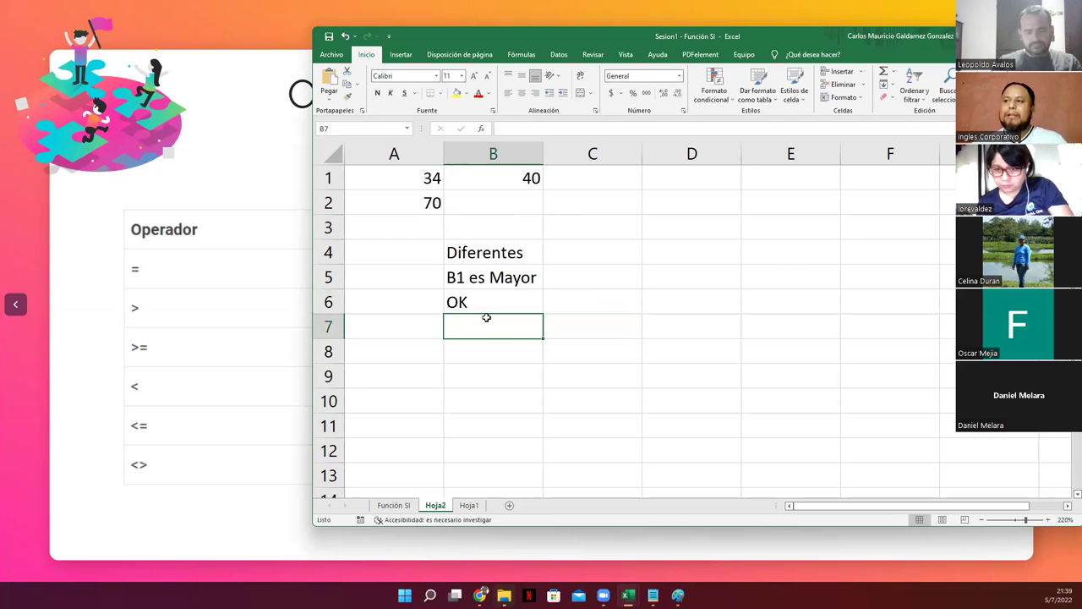
Review the SI formula in B6 and set A2 to 40 to test it
{"action": "left_click", "coordinate": [485, 296]}
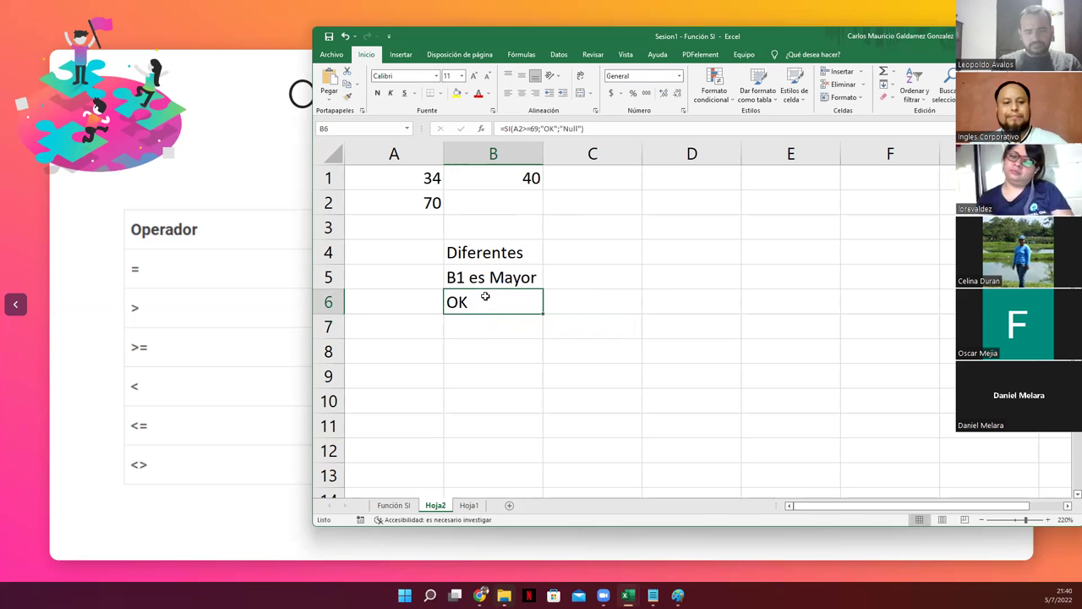
{"action": "key", "text": "F2"}
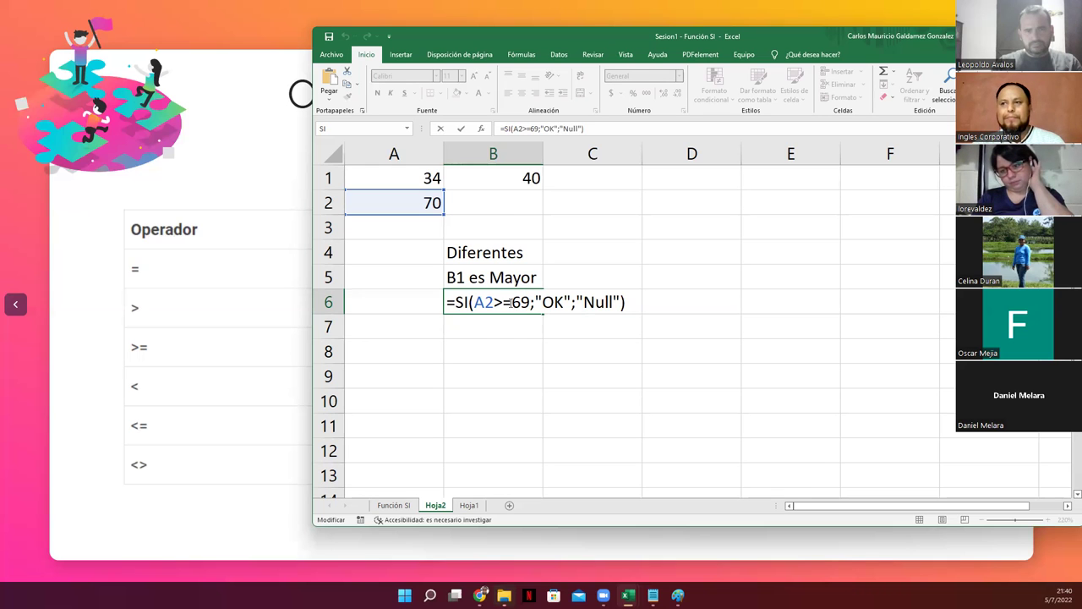
{"action": "left_click", "coordinate": [406, 206]}
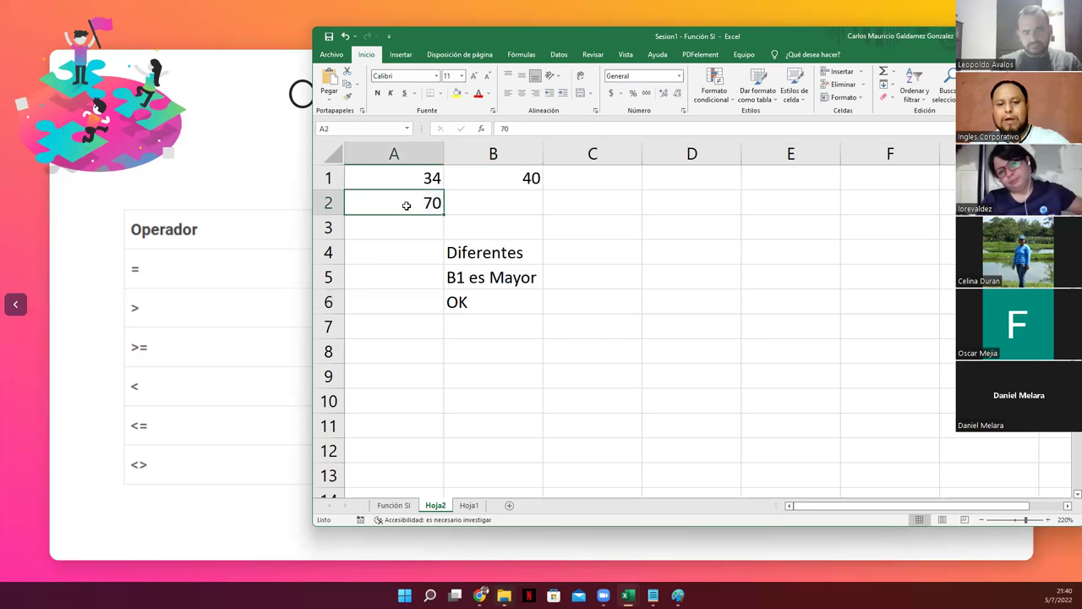
{"action": "type", "text": "40{"}
{"action": "key", "text": "Return"}
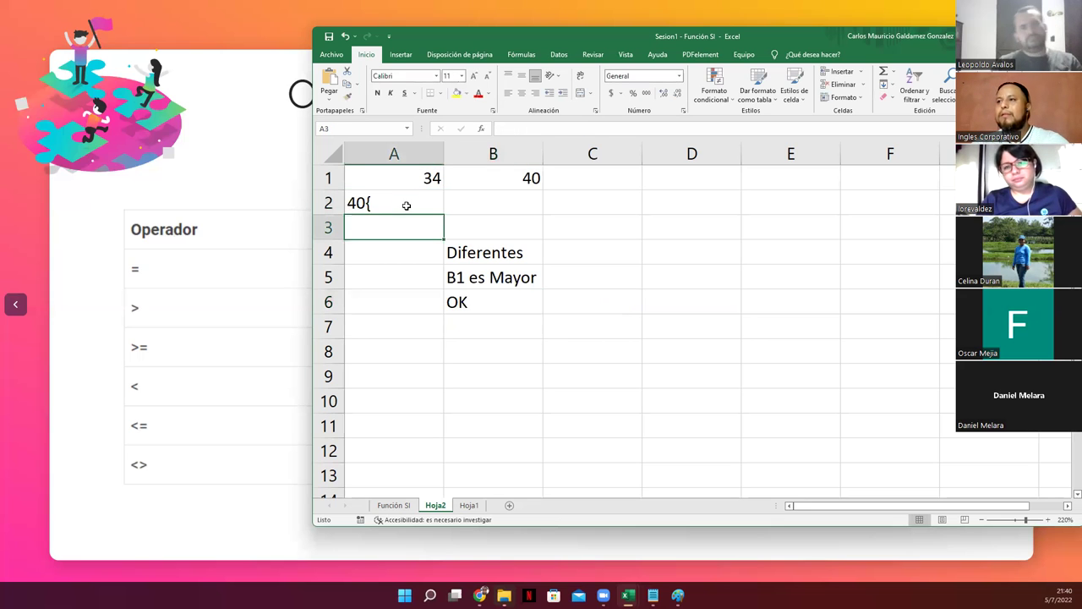
{"action": "left_click", "coordinate": [402, 203]}
{"action": "type", "text": "40"}
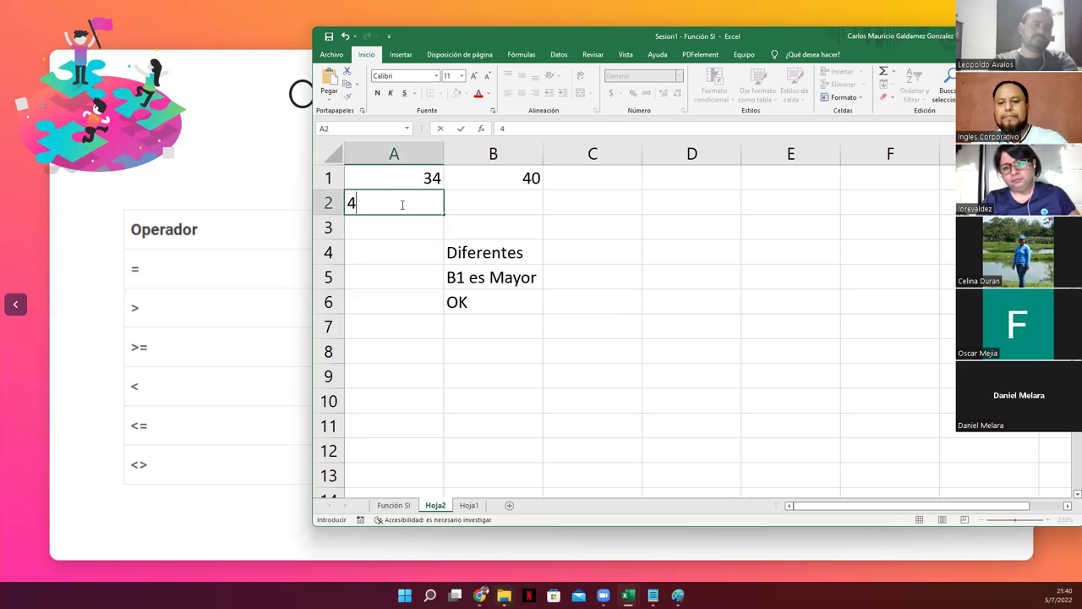
{"action": "key", "text": "Return"}
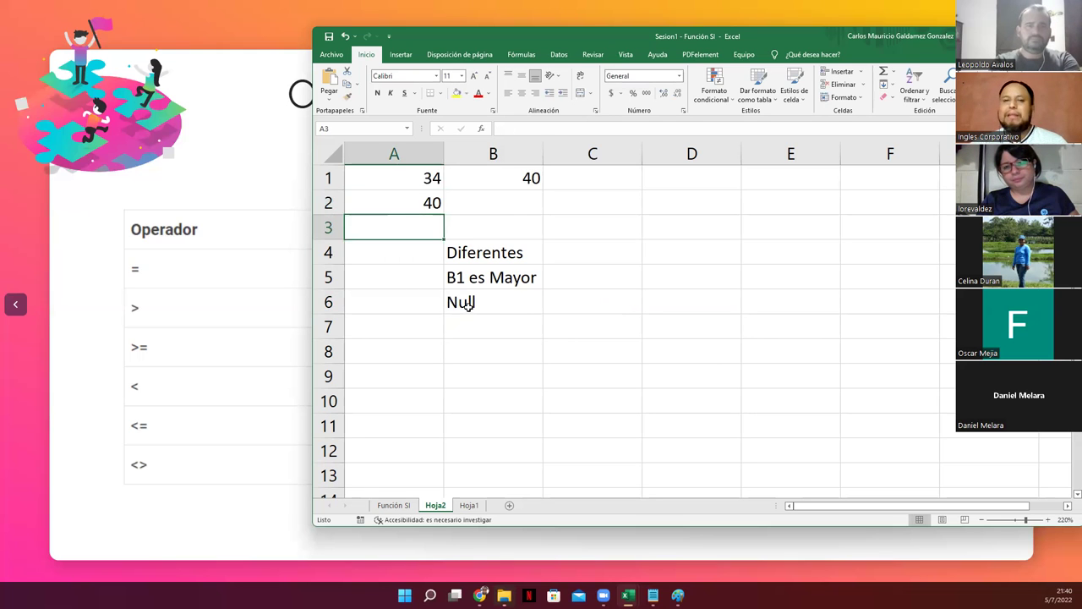
Copy the SI formula from B6 into B7
{"action": "left_click", "coordinate": [409, 203]}
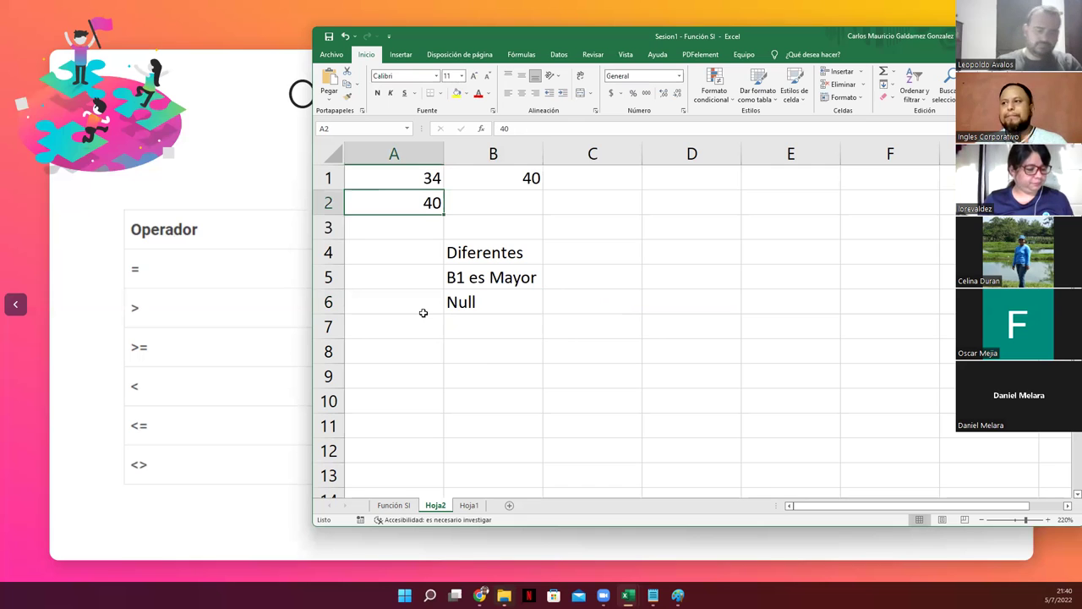
{"action": "left_click", "coordinate": [499, 309]}
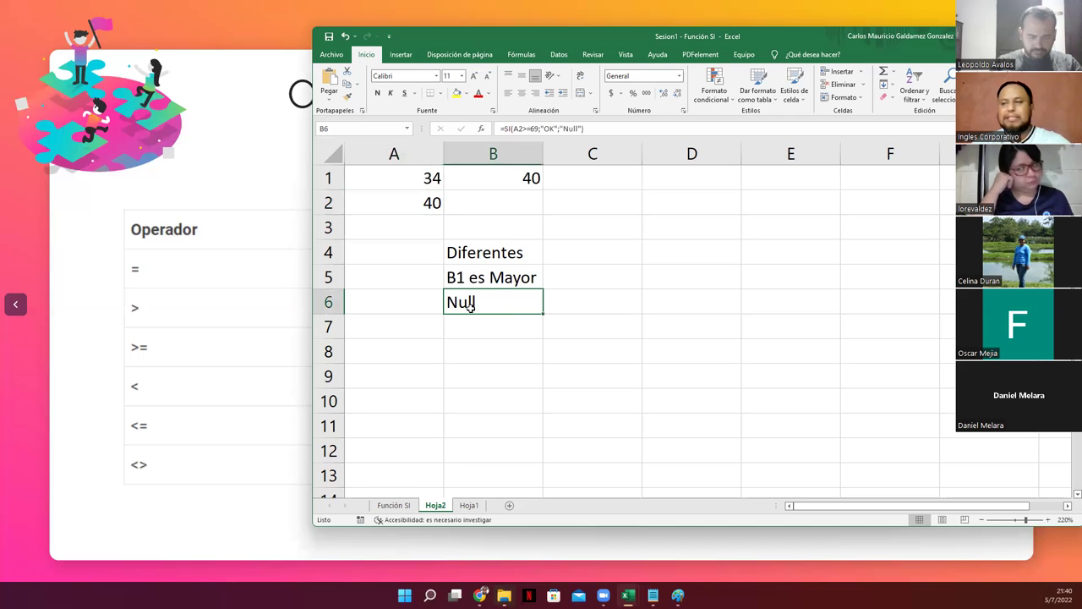
{"action": "key", "text": "ctrl+c"}
{"action": "left_click", "coordinate": [474, 326]}
{"action": "key", "text": "ctrl+v"}
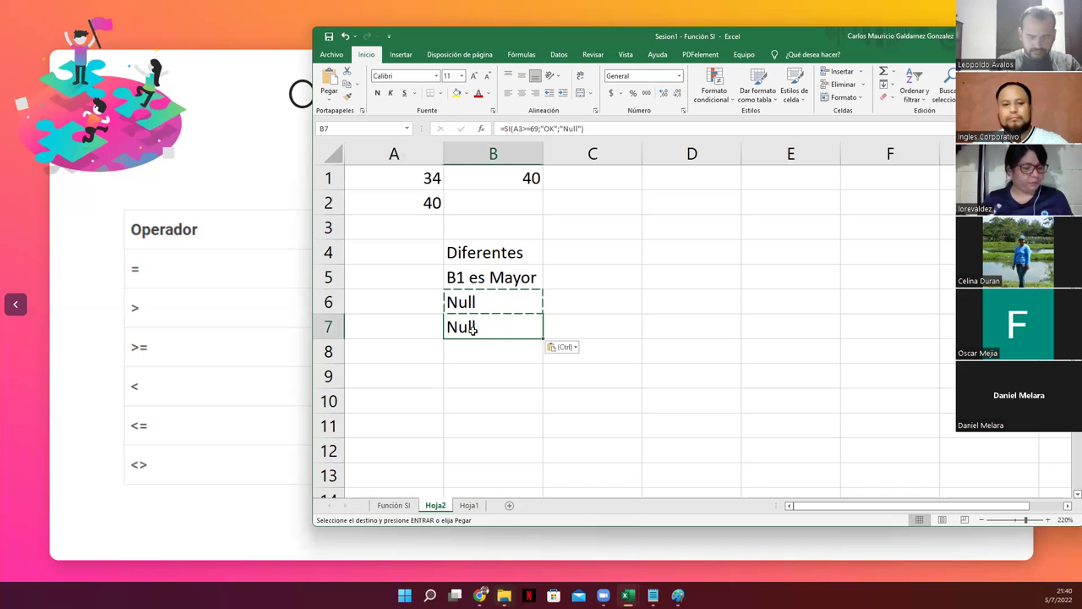
Change the logical test of the SI formula in B7 to A2<69
{"action": "double_click", "coordinate": [473, 328]}
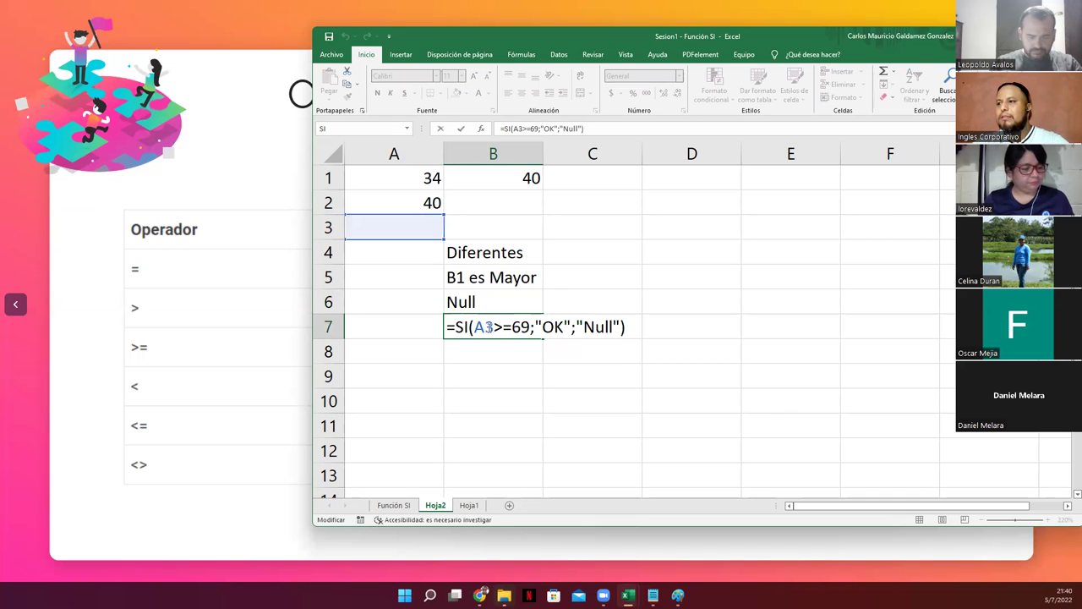
{"action": "left_click", "coordinate": [493, 327]}
{"action": "key", "text": "BackSpace"}
{"action": "type", "text": "2"}
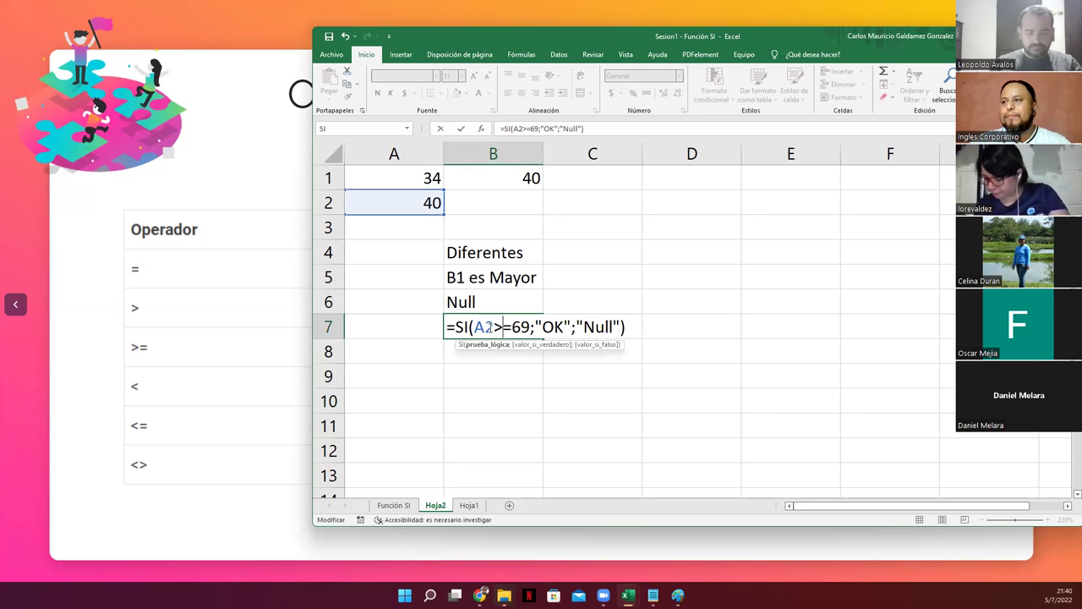
{"action": "key", "text": "Delete"}
{"action": "key", "text": "Delete"}
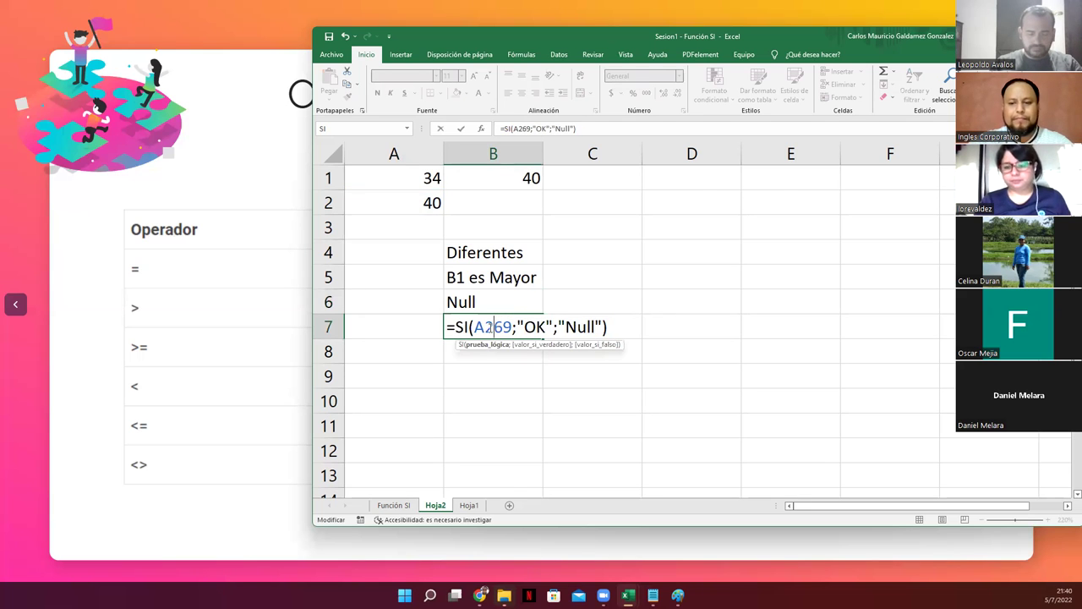
{"action": "type", "text": "<"}
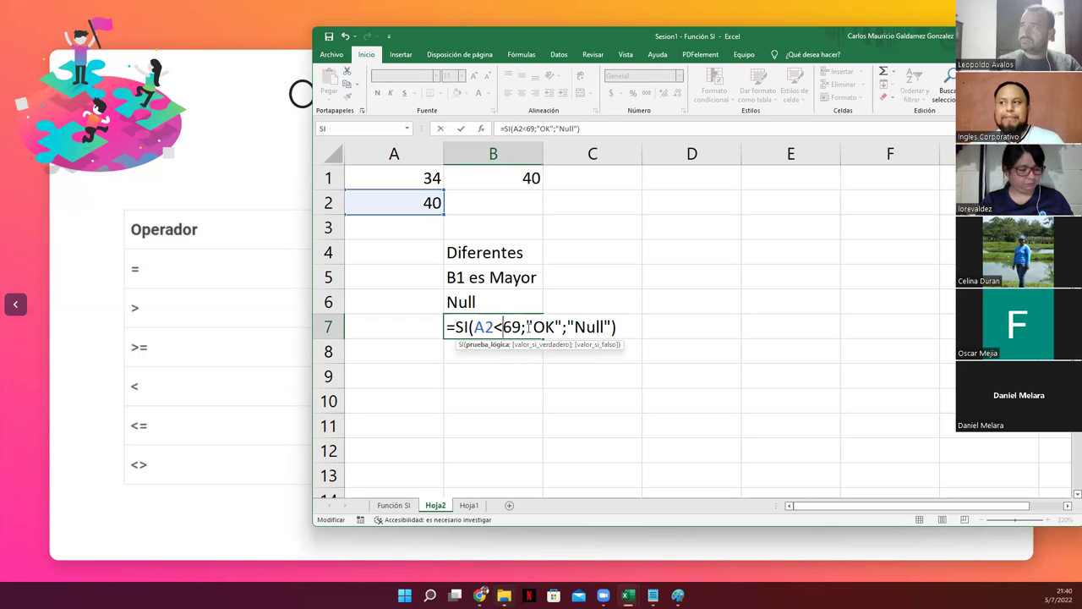
Set the B7 formula's value if true to "NULL" and its value if false to "OK", and enter it
{"action": "left_click_drag", "start_coordinate": [533, 327], "coordinate": [549, 323]}
{"action": "type", "text": "NUll"}
{"action": "key", "text": "BackSpace"}
{"action": "key", "text": "BackSpace"}
{"action": "type", "text": "LL"}
{"action": "key", "text": "Right"}
{"action": "key", "text": "Right"}
{"action": "key", "text": "Right"}
{"action": "key", "text": "Delete"}
{"action": "key", "text": "Delete"}
{"action": "key", "text": "Delete"}
{"action": "key", "text": "Delete"}
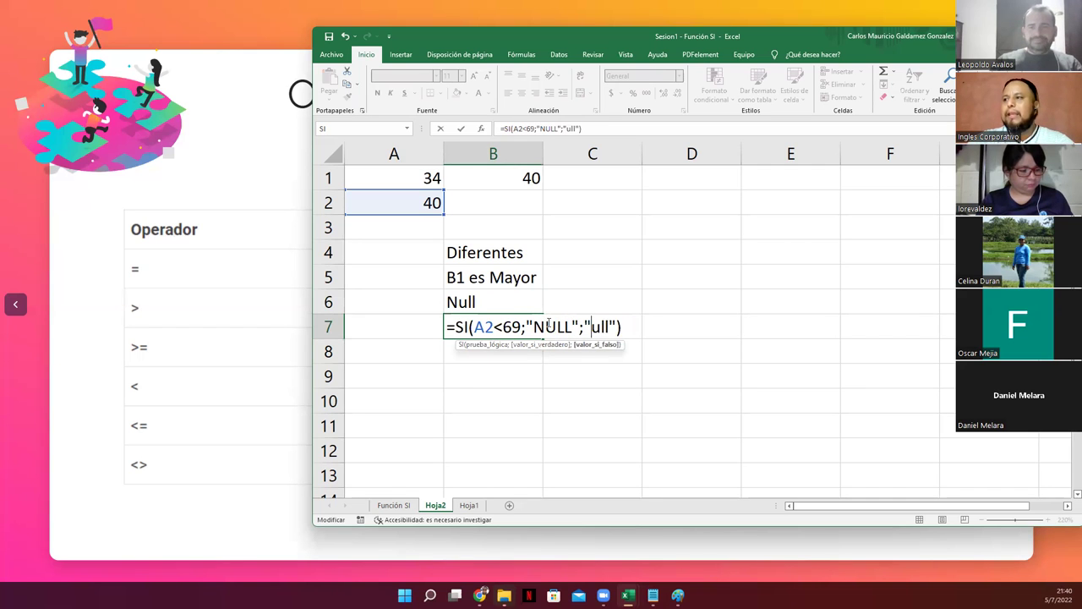
{"action": "type", "text": "OK"}
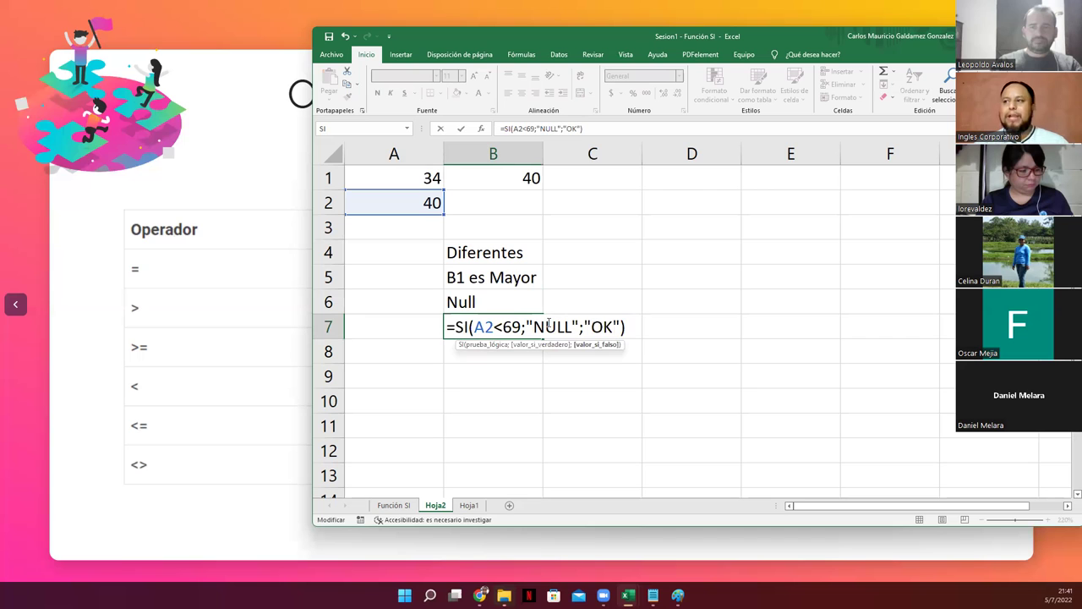
{"action": "key", "text": "Return"}
{"action": "key", "text": "Return"}
Review the edited SI formula in B7 without changing it
{"action": "key", "text": "Up"}
{"action": "key", "text": "Up"}
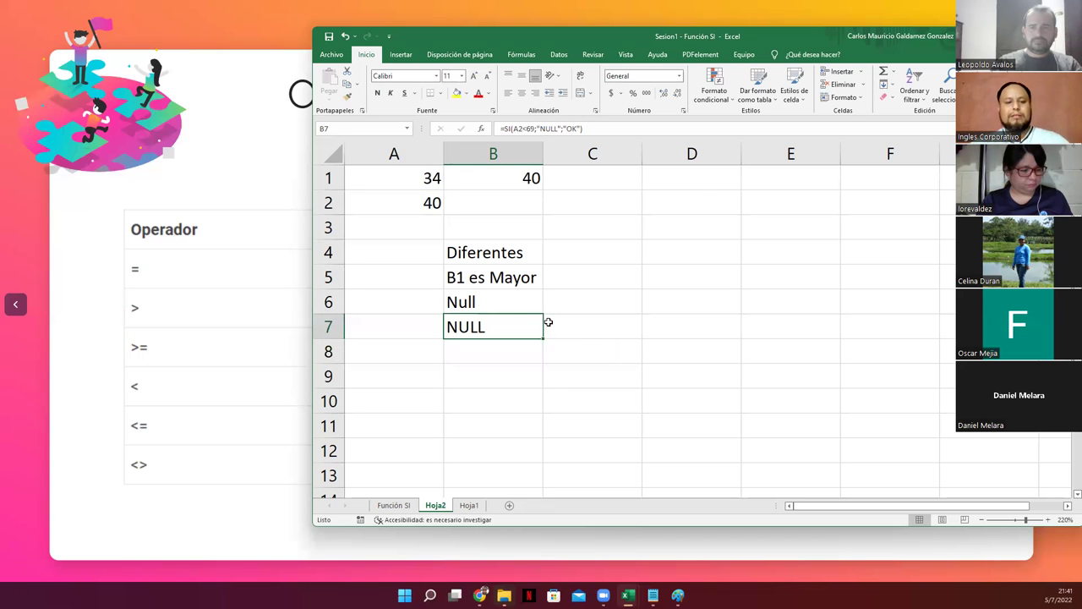
{"action": "key", "text": "F2"}
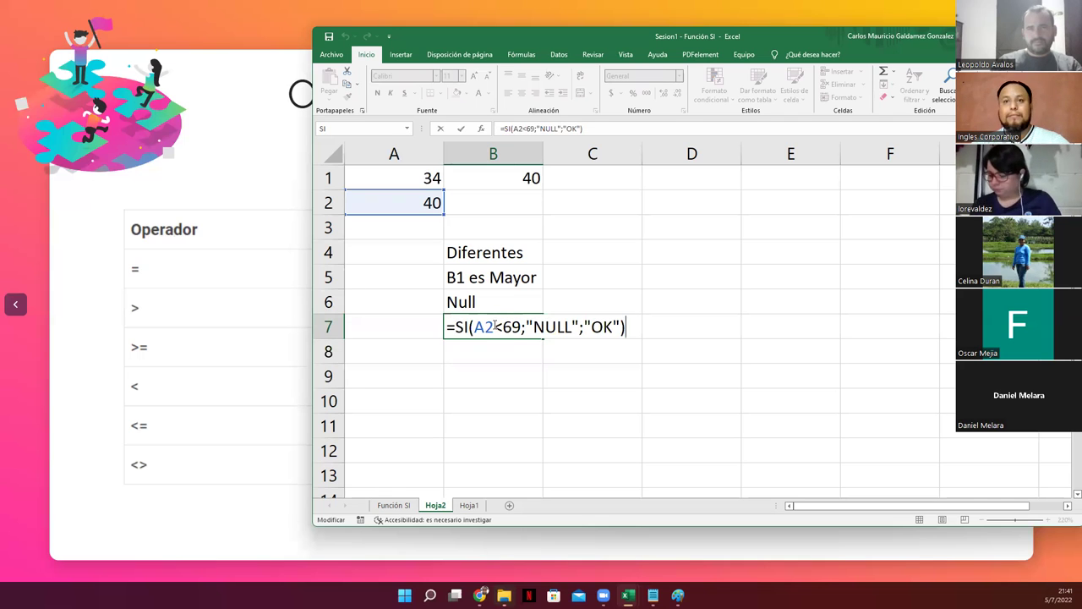
{"action": "key", "text": "Escape"}
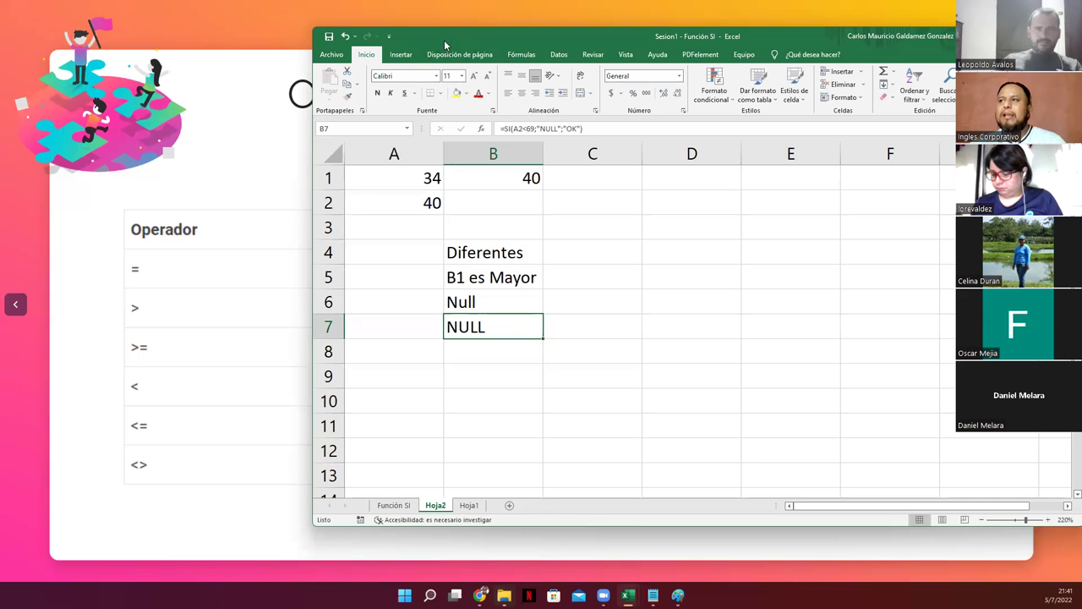
Start an SI formula in B8 with the logical test A1<>B1
{"action": "left_click_drag", "start_coordinate": [442, 40], "coordinate": [329, 35]}
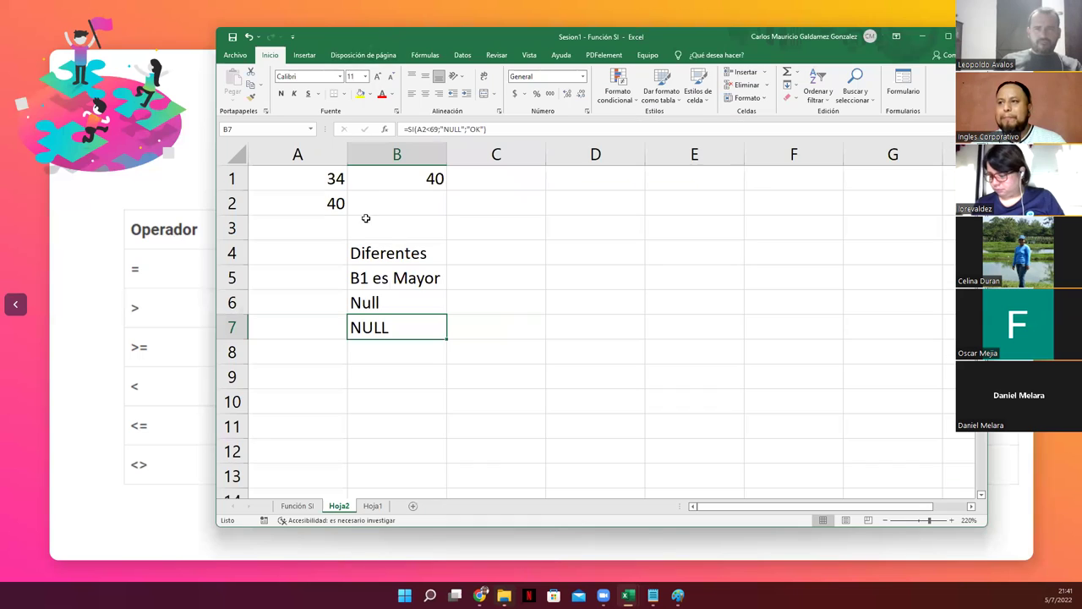
{"action": "left_click", "coordinate": [362, 359]}
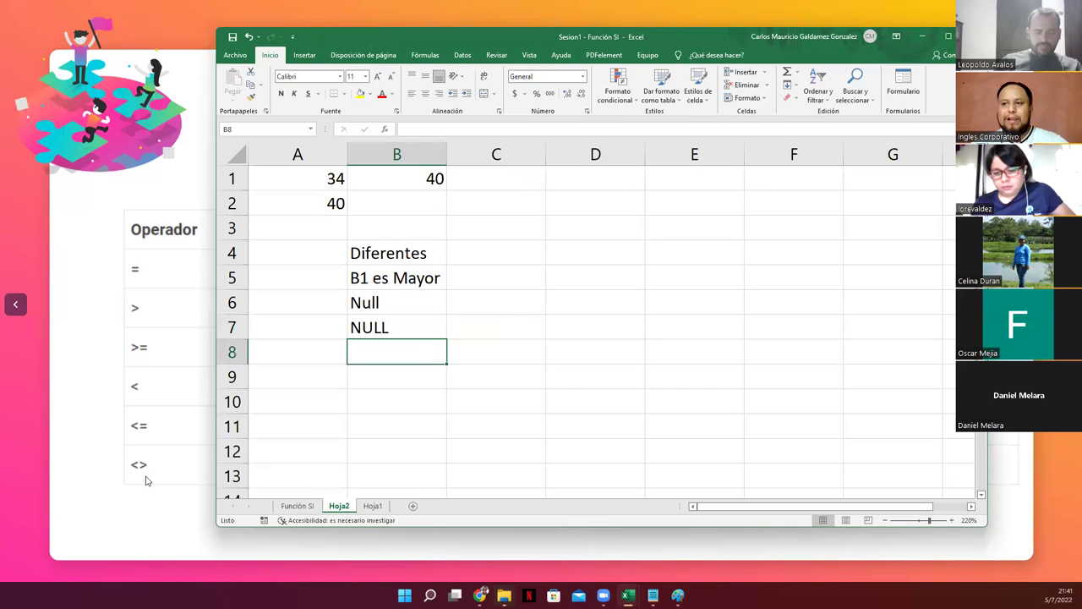
{"action": "type", "text": "=si"}
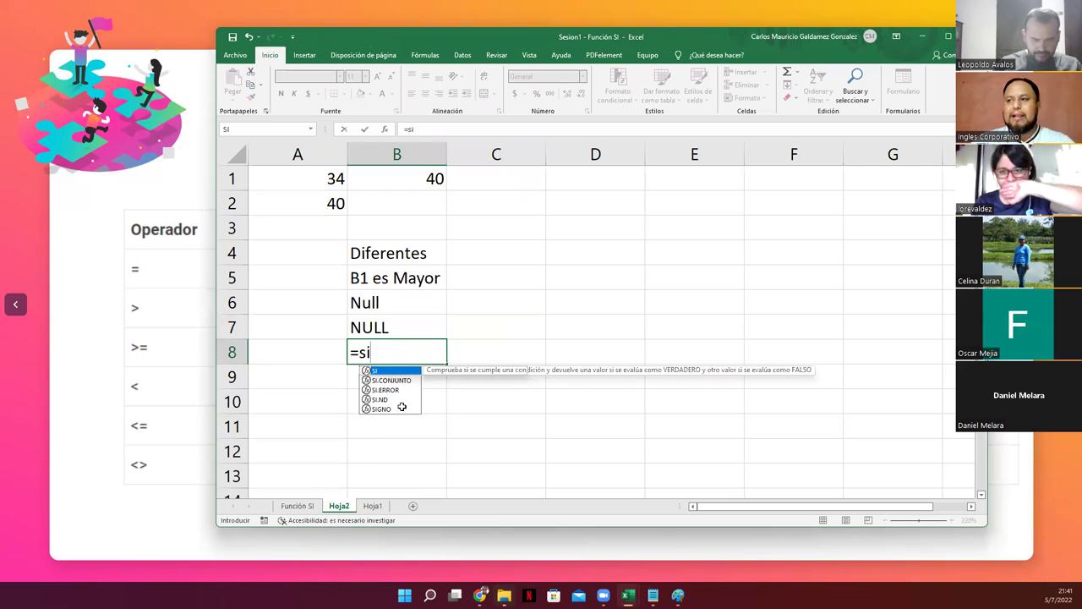
{"action": "key", "text": "Tab"}
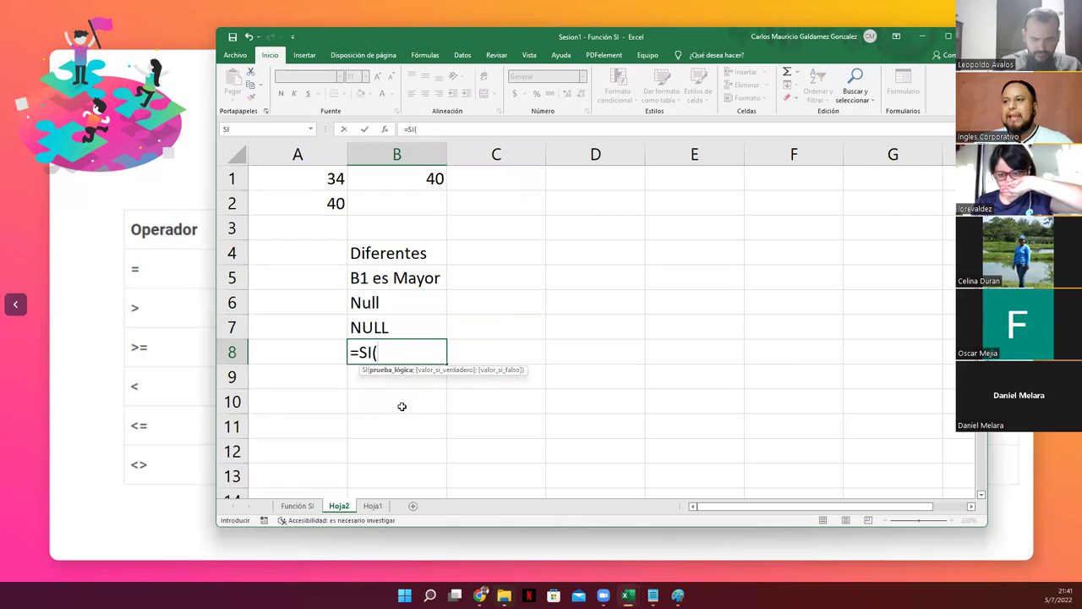
{"action": "type", "text": "A1"}
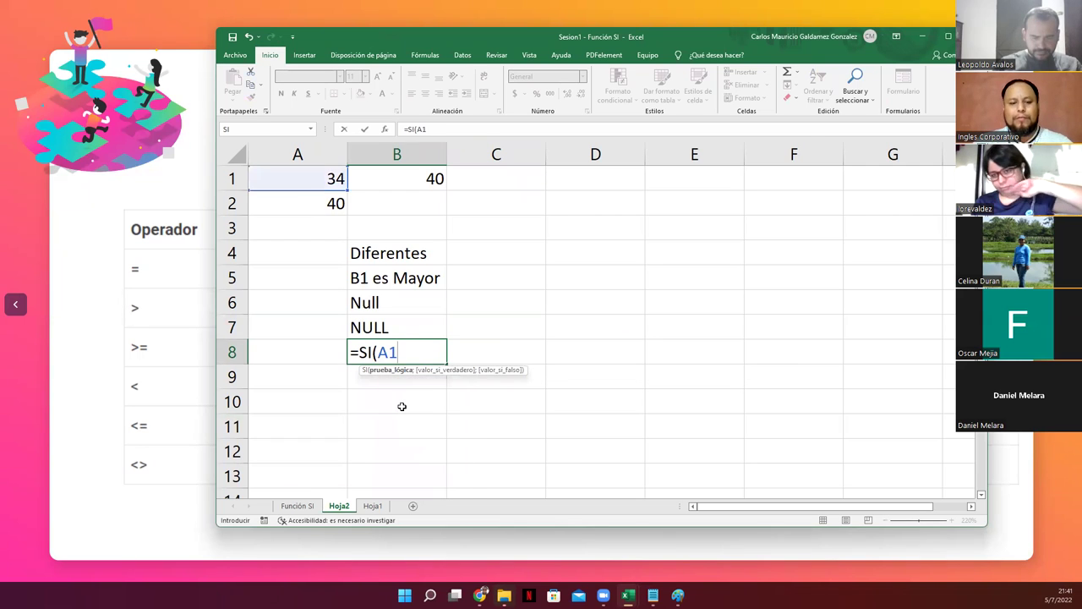
{"action": "type", "text": ">"}
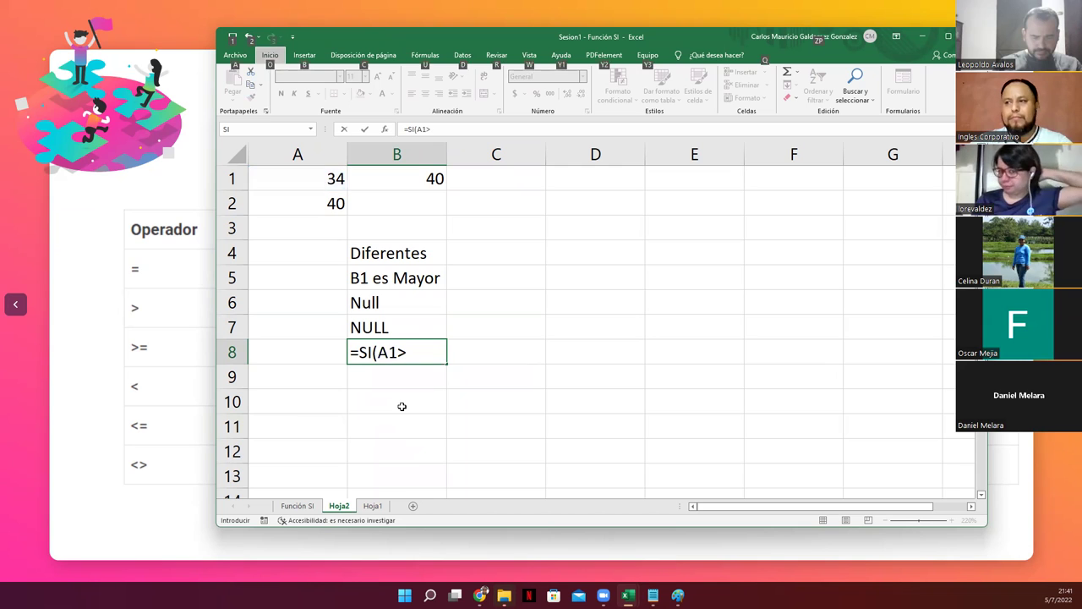
{"action": "key", "text": "F2"}
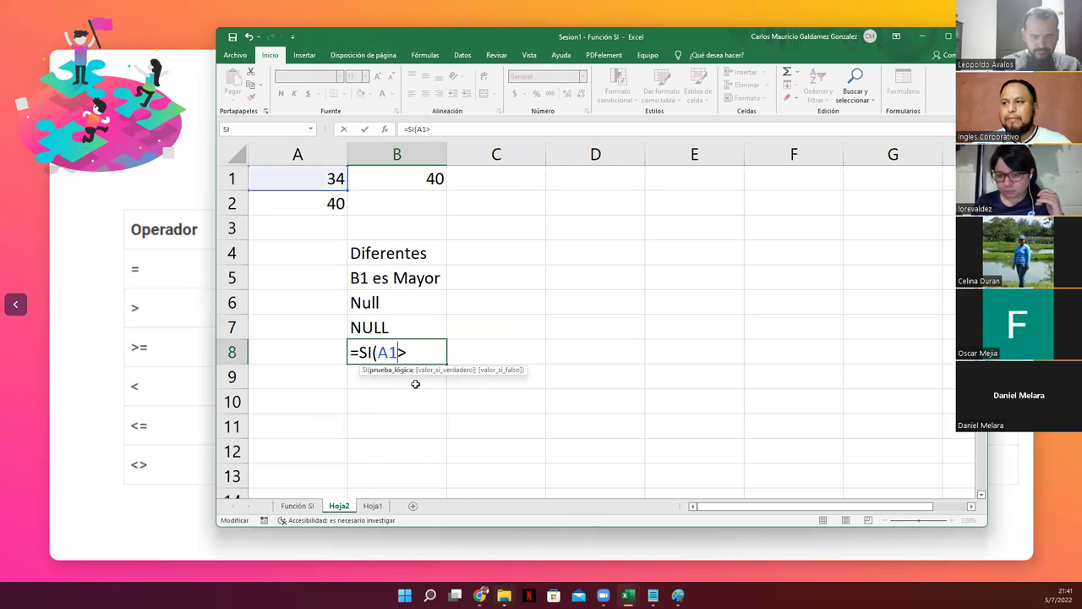
{"action": "key", "text": "Left"}
{"action": "type", "text": "<"}
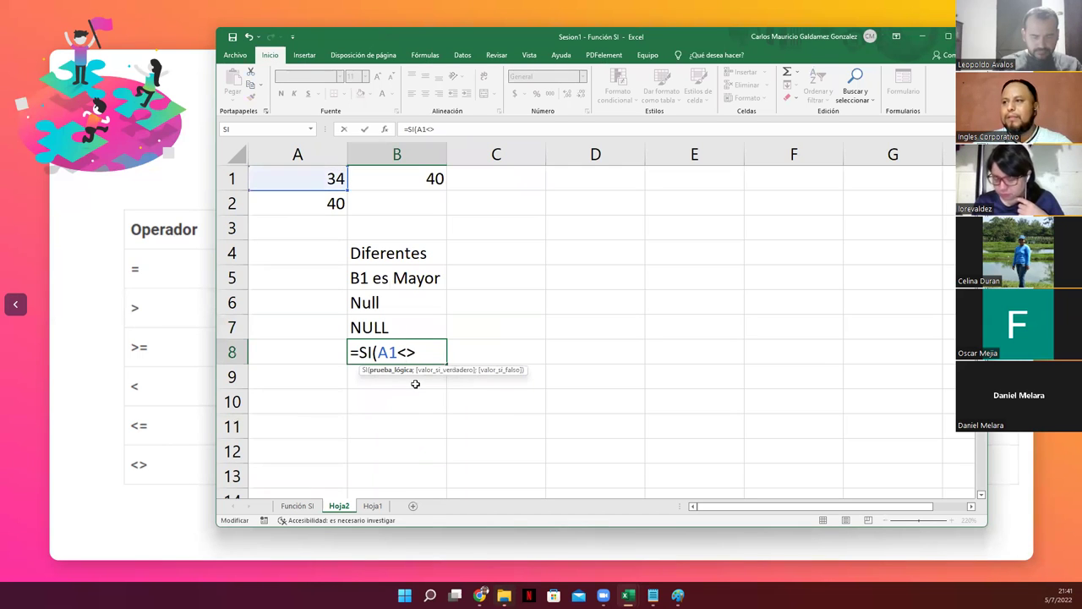
{"action": "key", "text": "Right"}
{"action": "type", "text": "A2"}
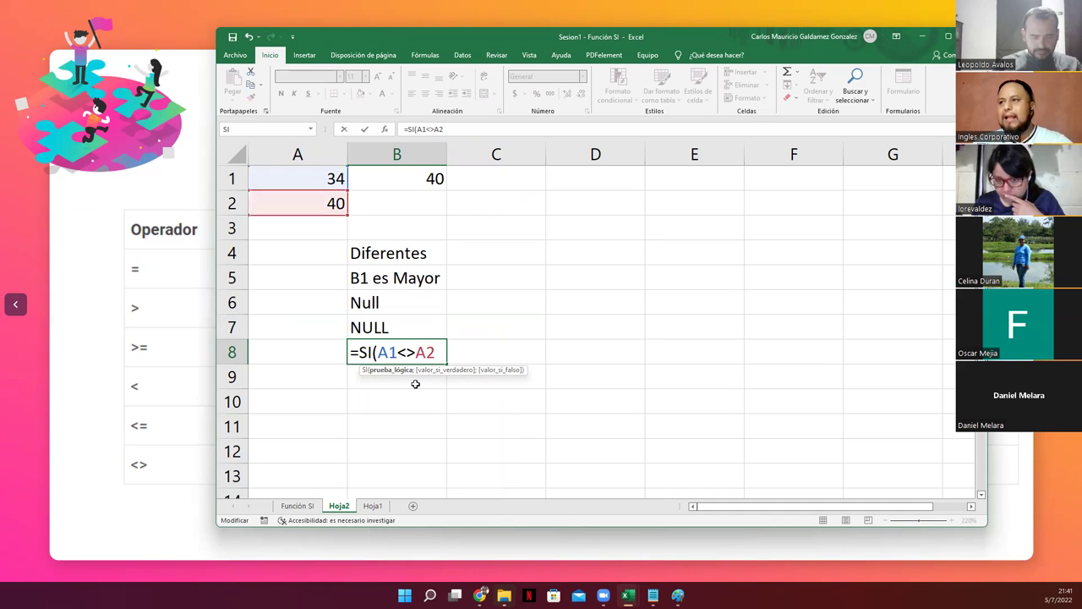
{"action": "key", "text": "BackSpace"}
{"action": "key", "text": "BackSpace"}
{"action": "type", "text": "B1"}
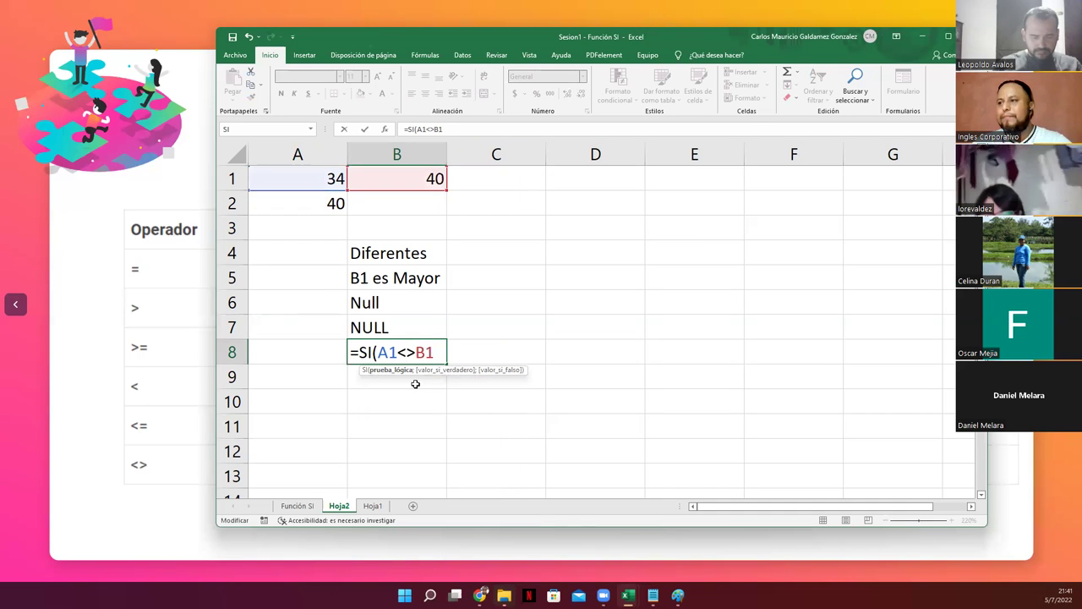
Add "Verdadero" as the value if true and "Falso" as the value if false, close the B8 formula and enter it
{"action": "type", "text": ";\""}
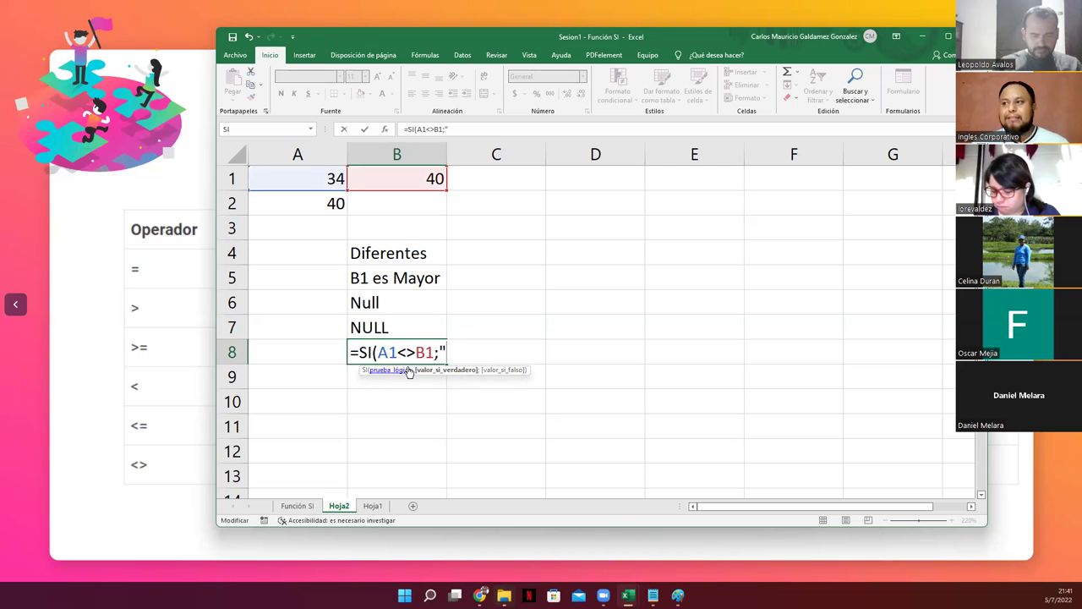
{"action": "type", "text": "V"}
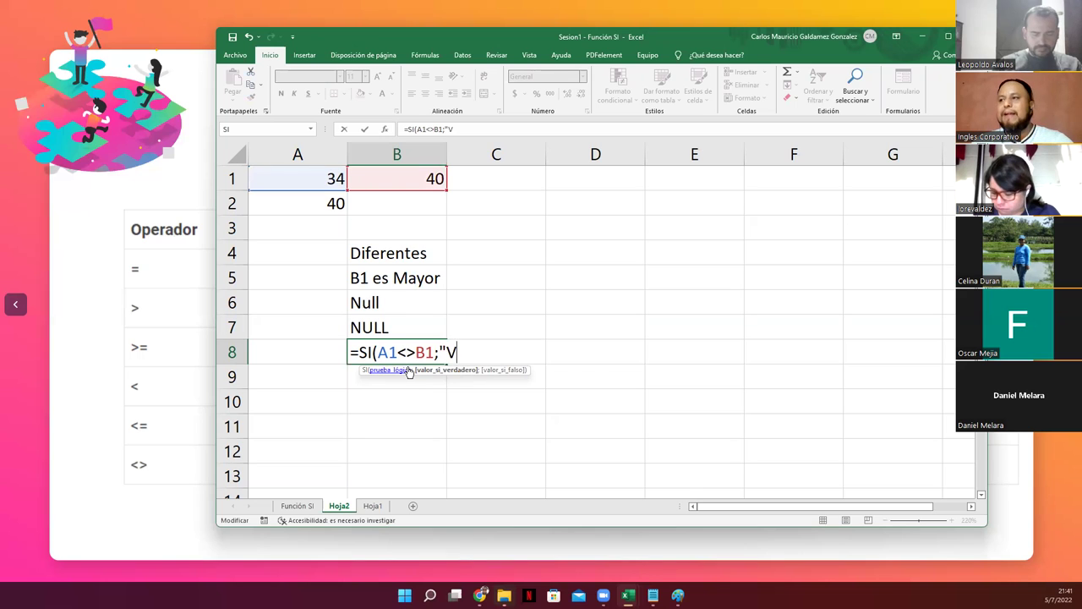
{"action": "type", "text": "erdader"}
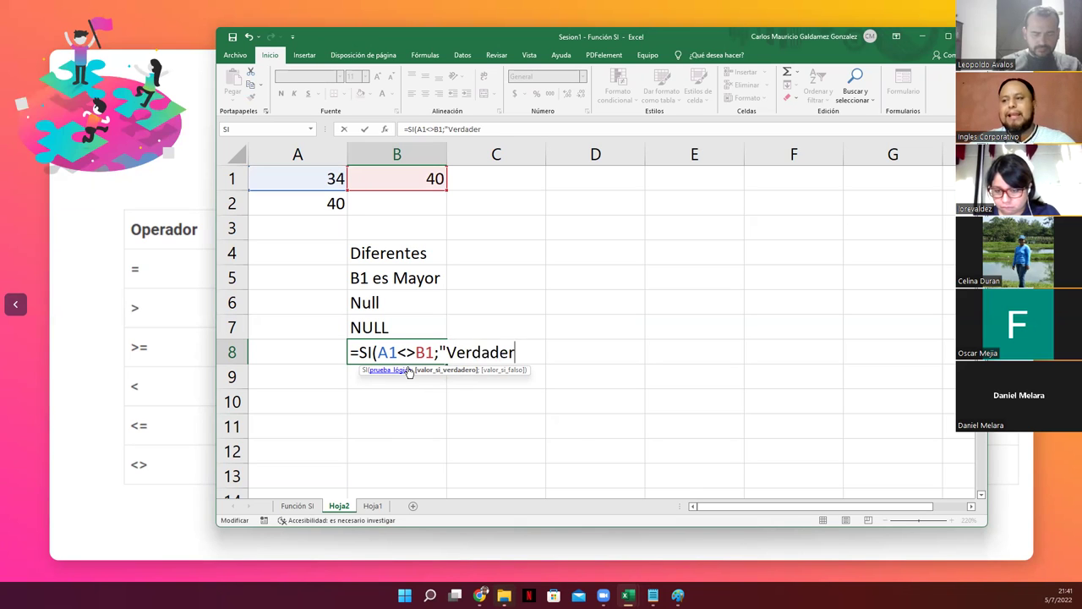
{"action": "type", "text": "o\";"}
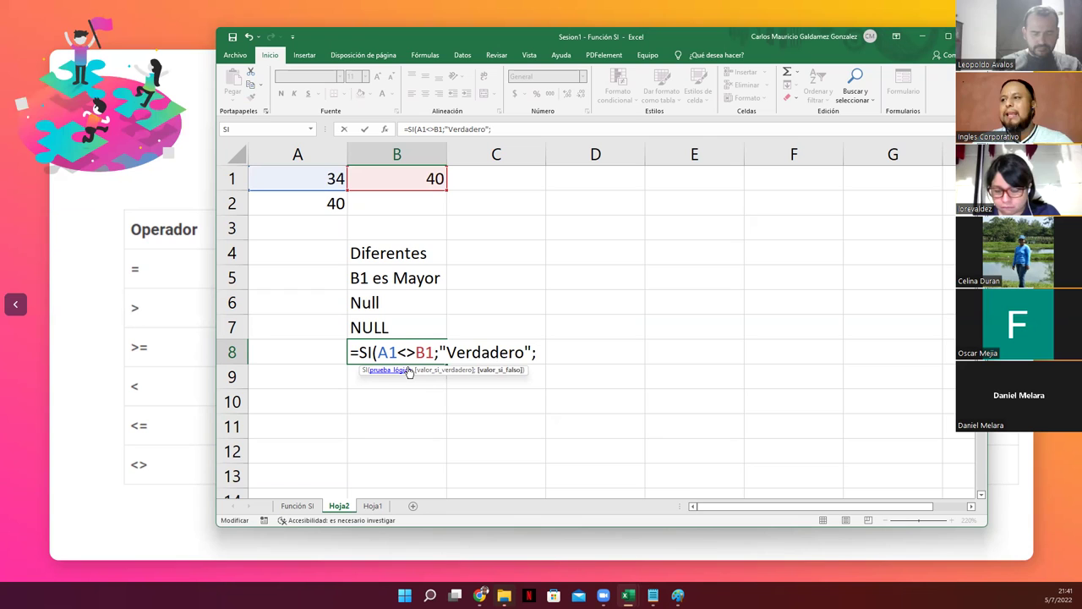
{"action": "type", "text": "\"Falso\""}
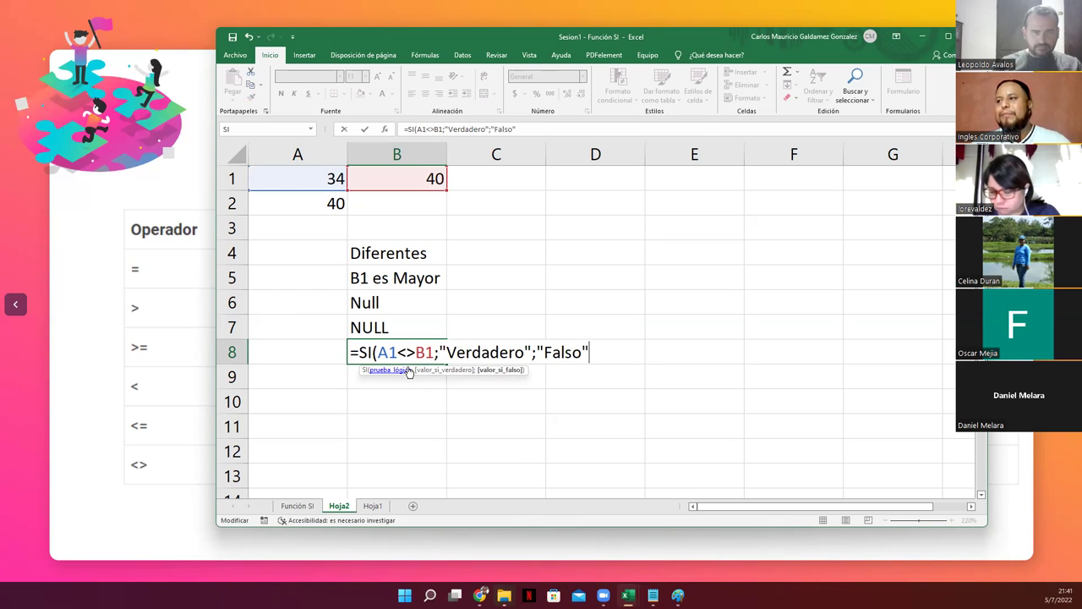
{"action": "type", "text": ")"}
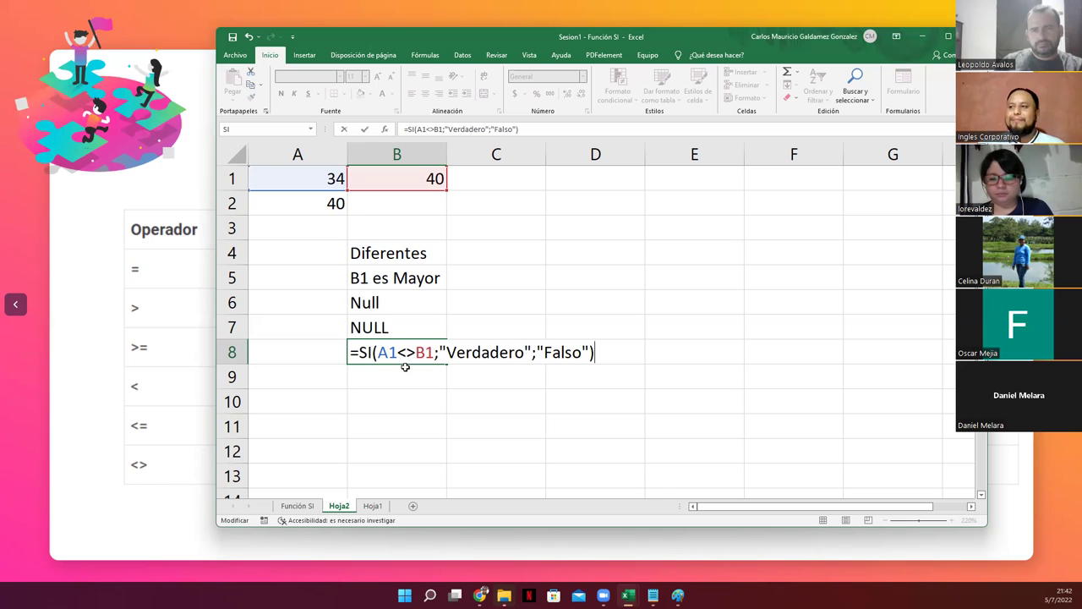
{"action": "key", "text": "Return"}
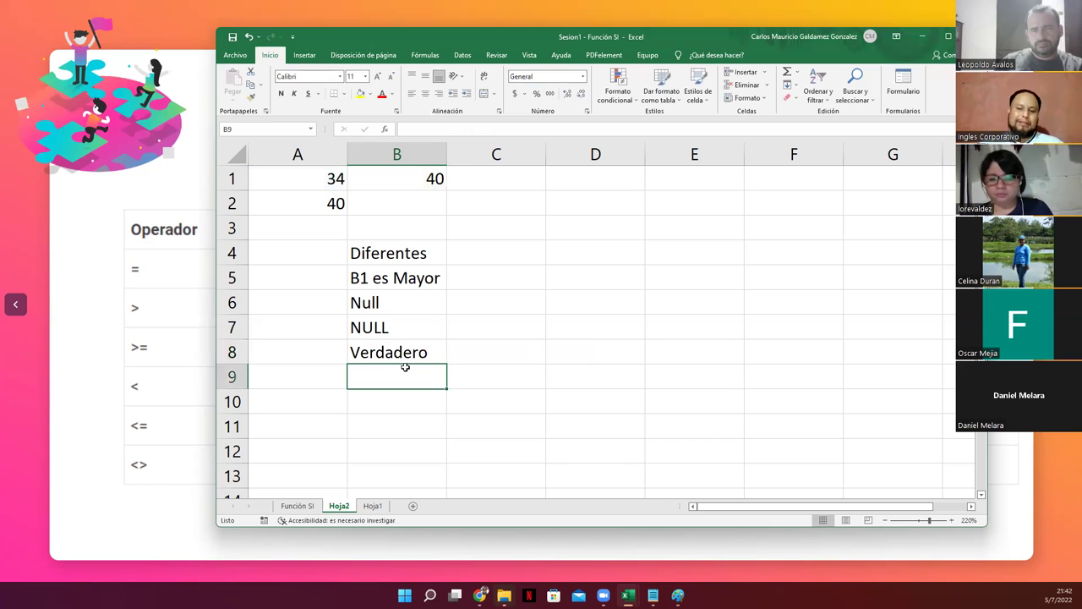
Review the logical test A1<>B1 inside the B8 formula, leaving it unedited
{"action": "key", "text": "Up"}
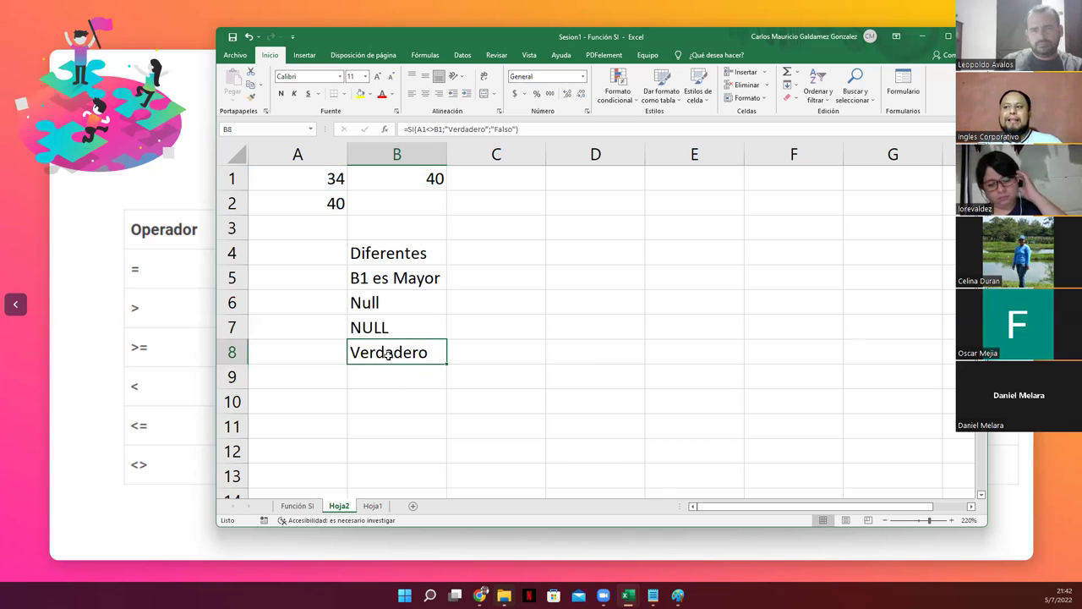
{"action": "double_click", "coordinate": [389, 355]}
{"action": "key", "text": "Left"}
{"action": "key", "text": "Left"}
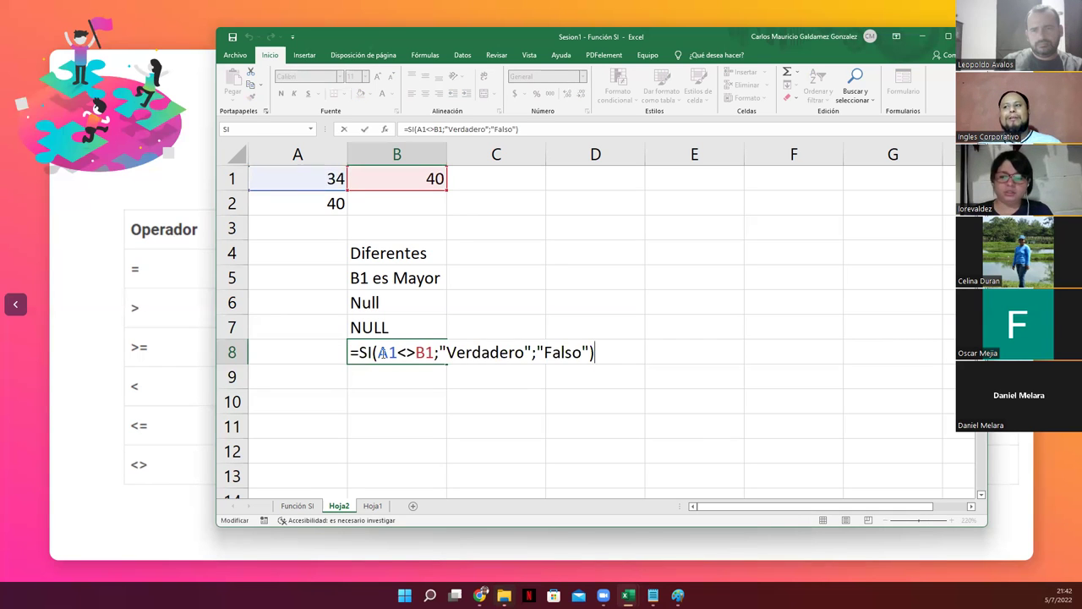
{"action": "key", "text": "shift+Right"}
{"action": "key", "text": "shift+Right"}
{"action": "key", "text": "shift+Right"}
{"action": "key", "text": "shift+Right"}
{"action": "key", "text": "shift+Right"}
{"action": "key", "text": "shift+Right"}
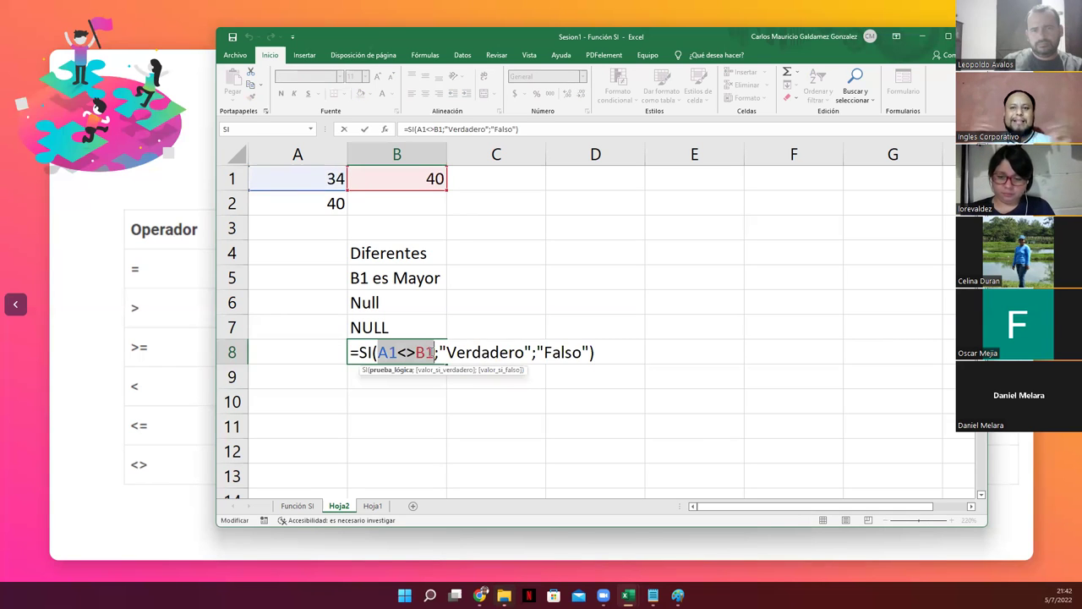
{"action": "key", "text": "Escape"}
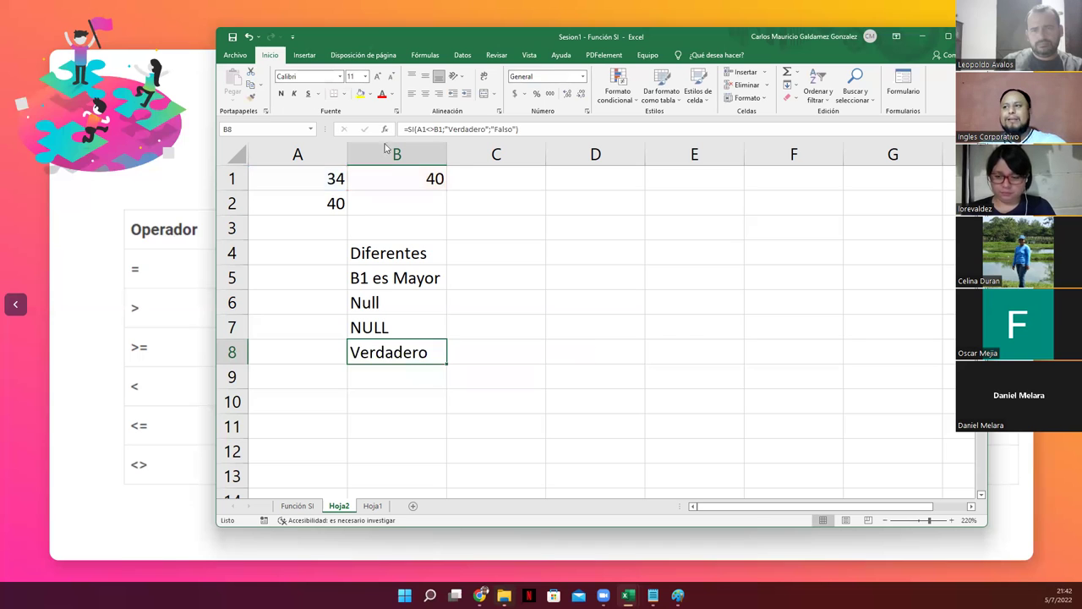
Set B1 to 34 to test the not-equal formula and check B8
{"action": "left_click", "coordinate": [324, 181]}
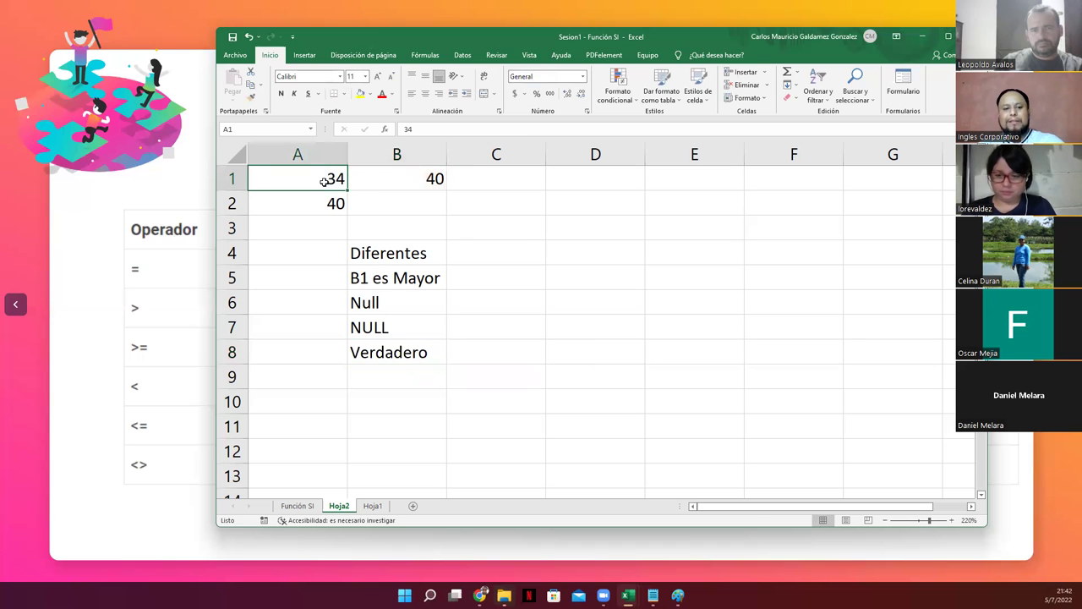
{"action": "left_click", "coordinate": [384, 178]}
{"action": "type", "text": "34"}
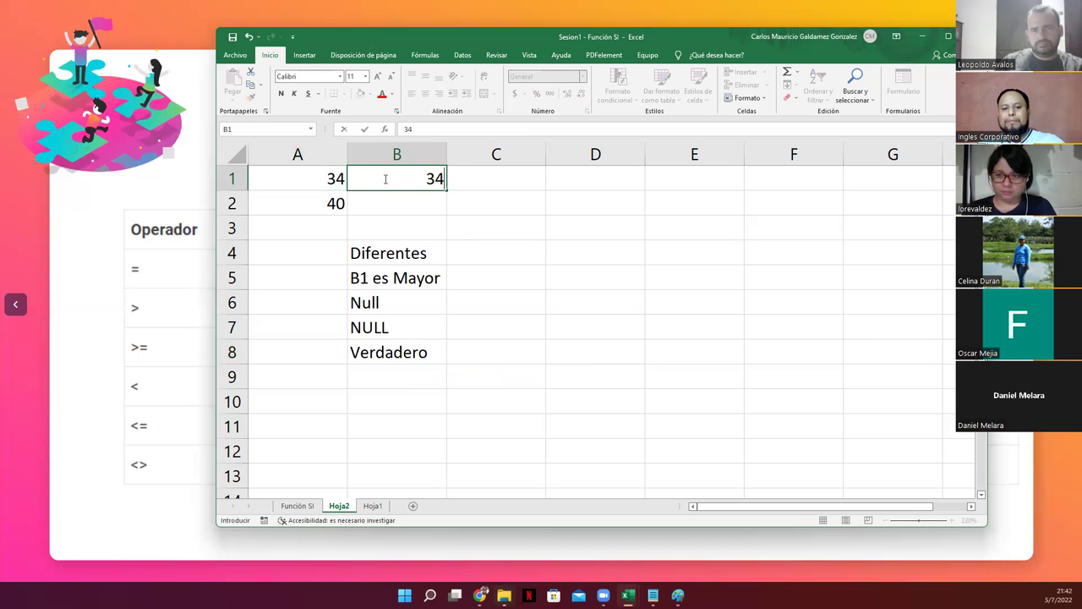
{"action": "key", "text": "Return"}
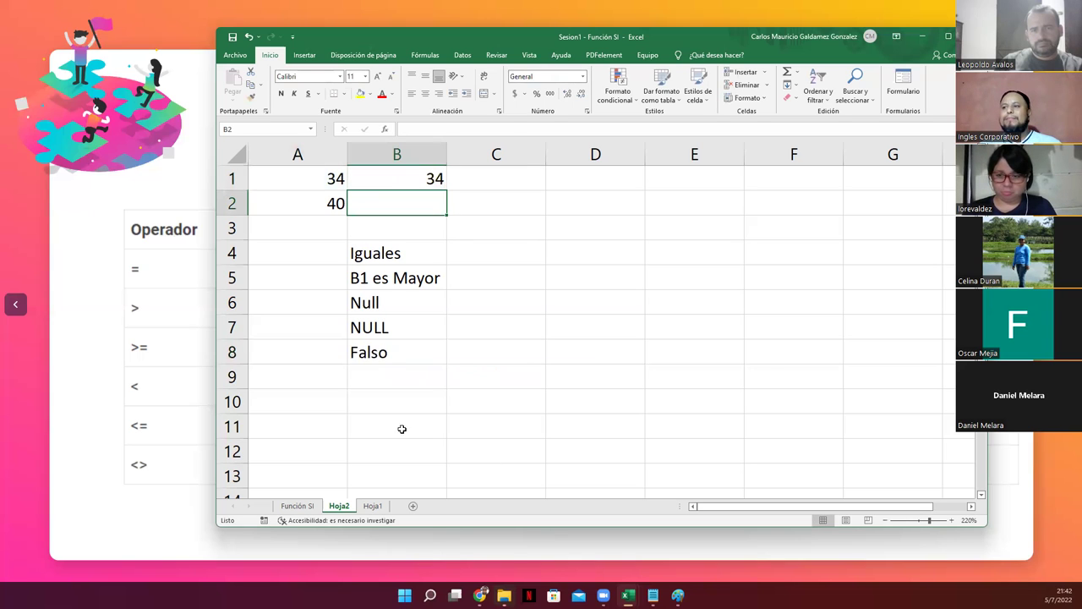
{"action": "left_click", "coordinate": [373, 353]}
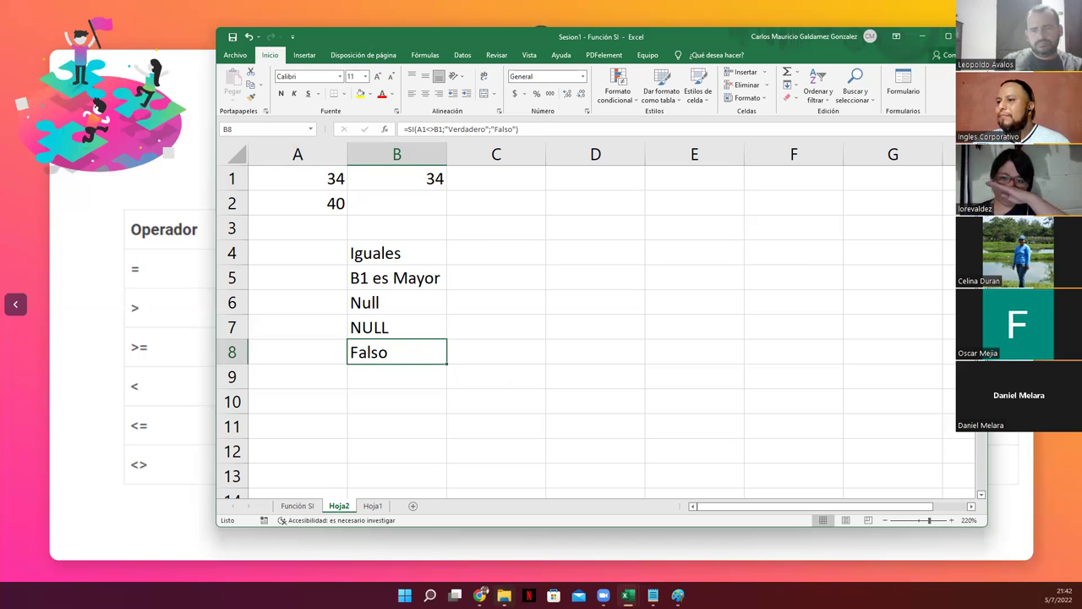
Switch to the Genially presentation and advance to the slide after the operator table
{"action": "key", "text": "alt+Tab"}
{"action": "key", "text": "Right"}
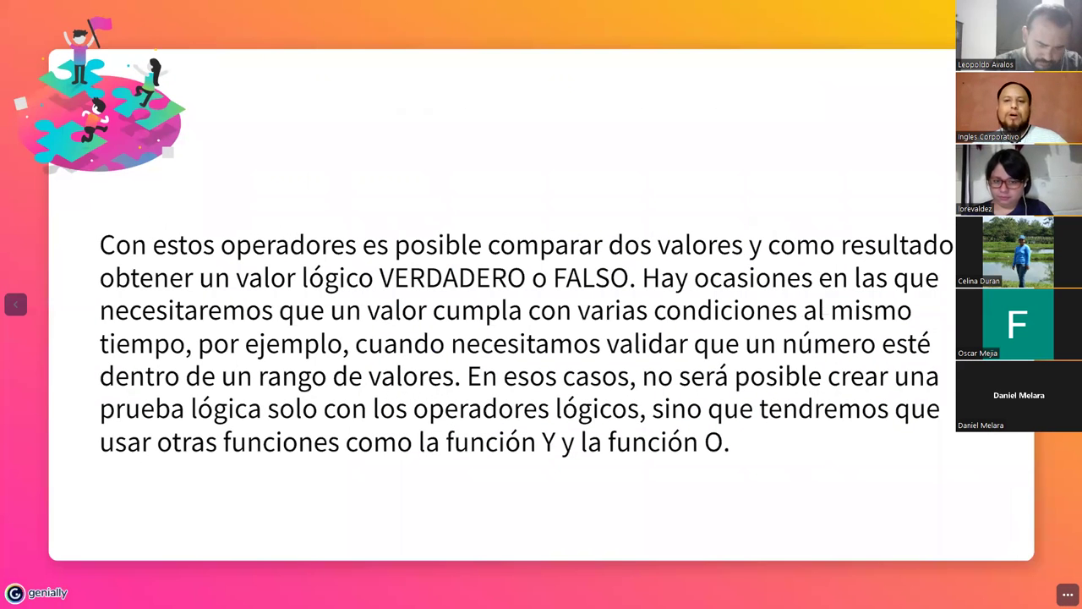
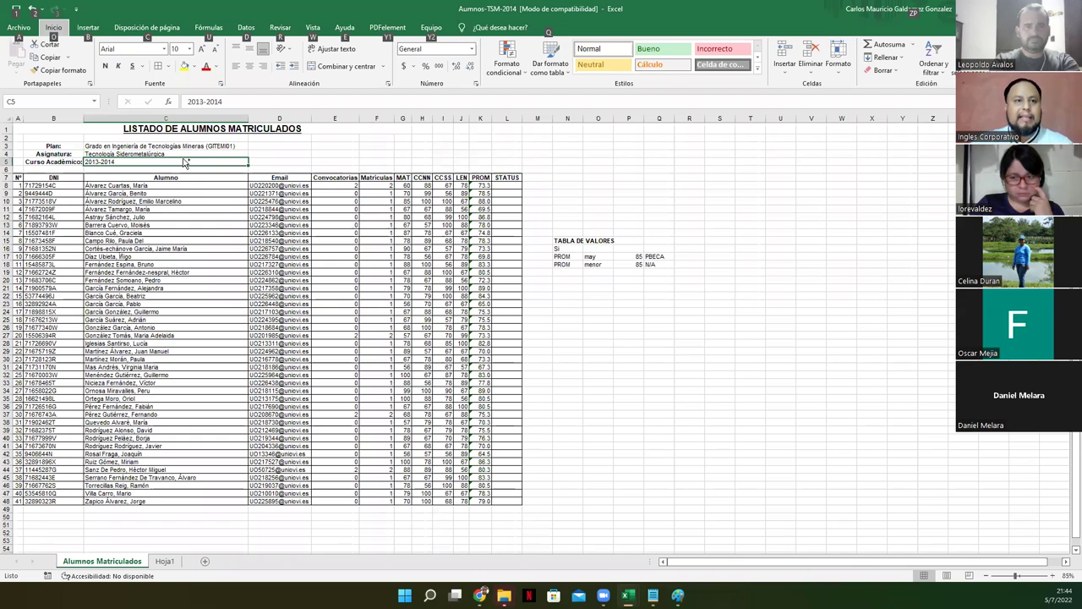
Switch to the Alumnos-TSM-2014 workbook in Excel and enlarge the student list so its columns are readable
{"action": "key", "text": "alt+Tab"}
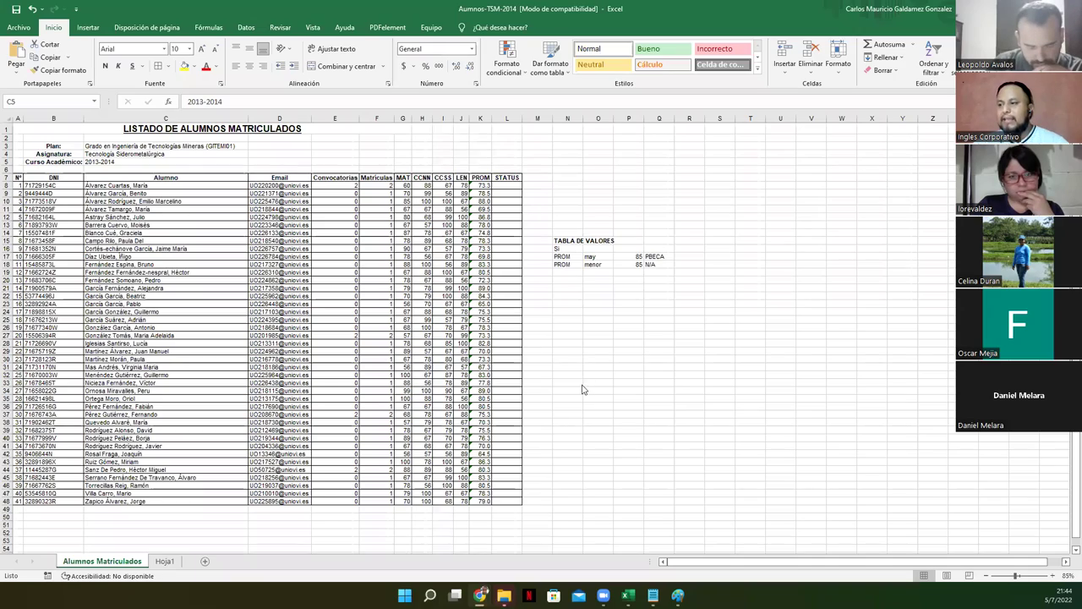
{"action": "scroll", "coordinate": [436, 438], "scroll_direction": "up", "scroll_amount": 4}
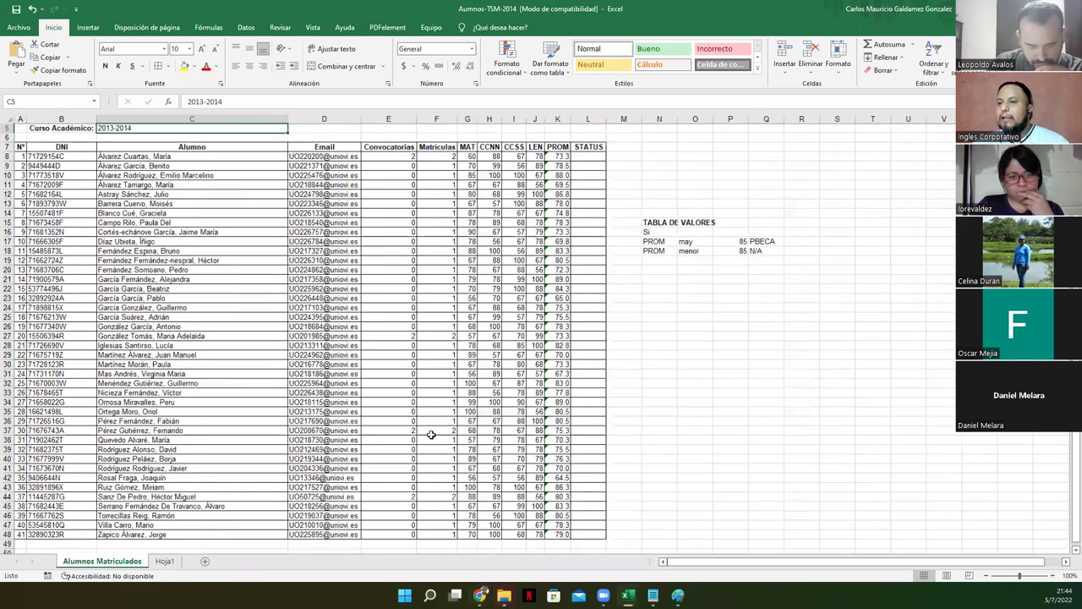
{"action": "scroll", "coordinate": [439, 445], "scroll_direction": "up", "scroll_amount": 3}
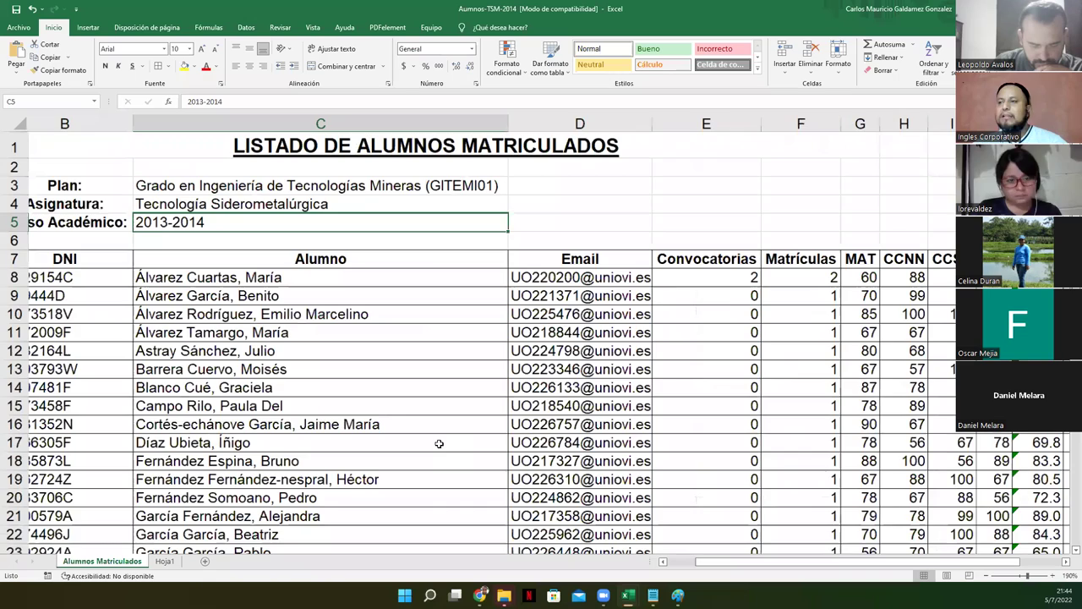
{"action": "scroll", "coordinate": [431, 430], "scroll_direction": "down", "scroll_amount": 3}
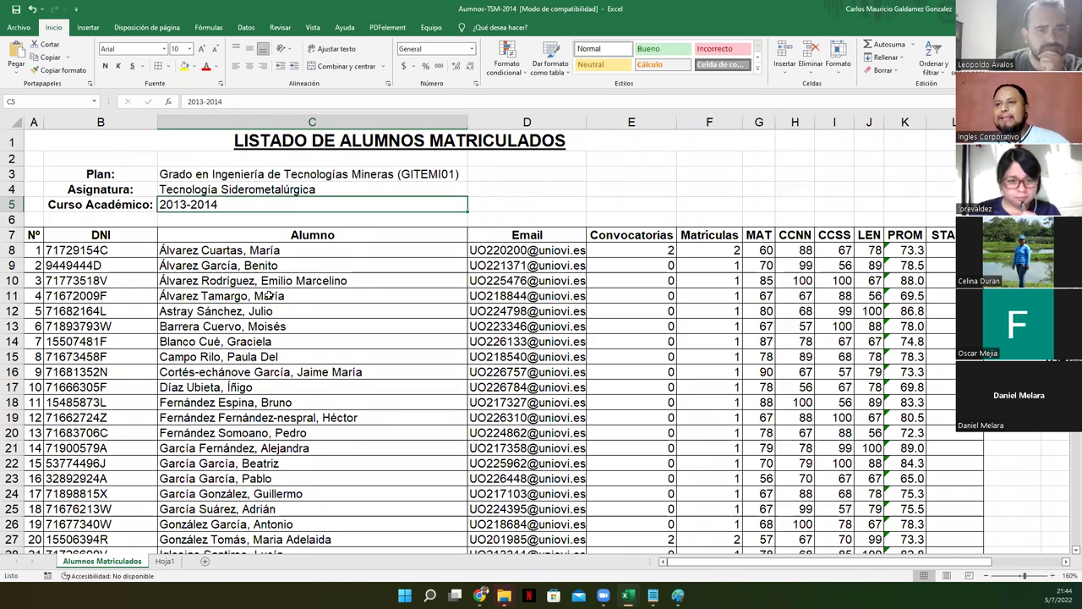
{"action": "scroll", "coordinate": [268, 295], "scroll_direction": "down", "scroll_amount": 1}
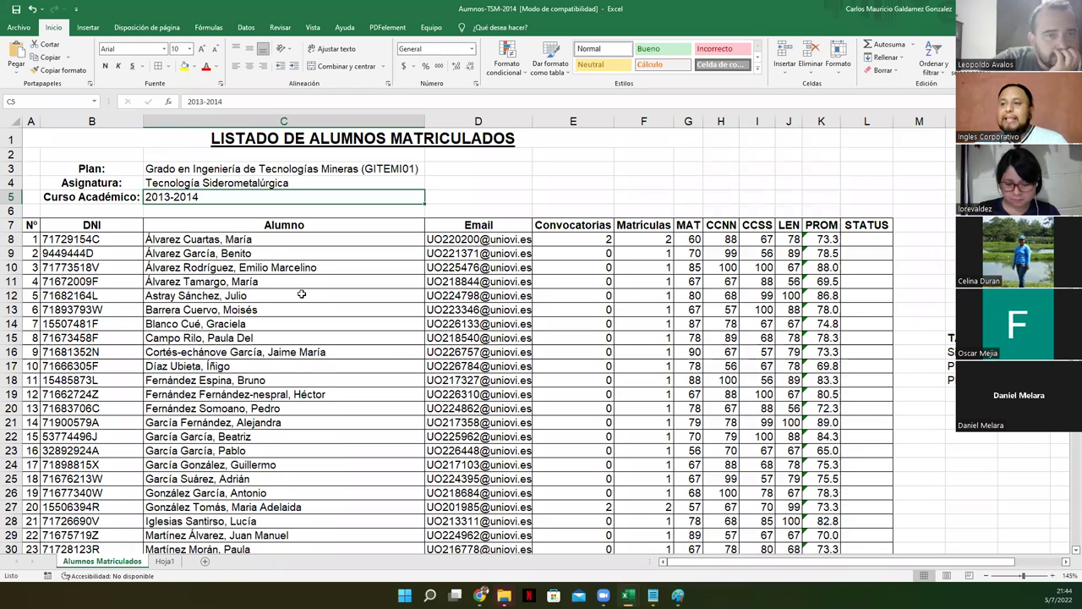
Examine the MAT, CCNN, CCSS and LEN grade columns, the PROM averages and the first STATUS cell
{"action": "left_click_drag", "start_coordinate": [684, 225], "coordinate": [791, 226]}
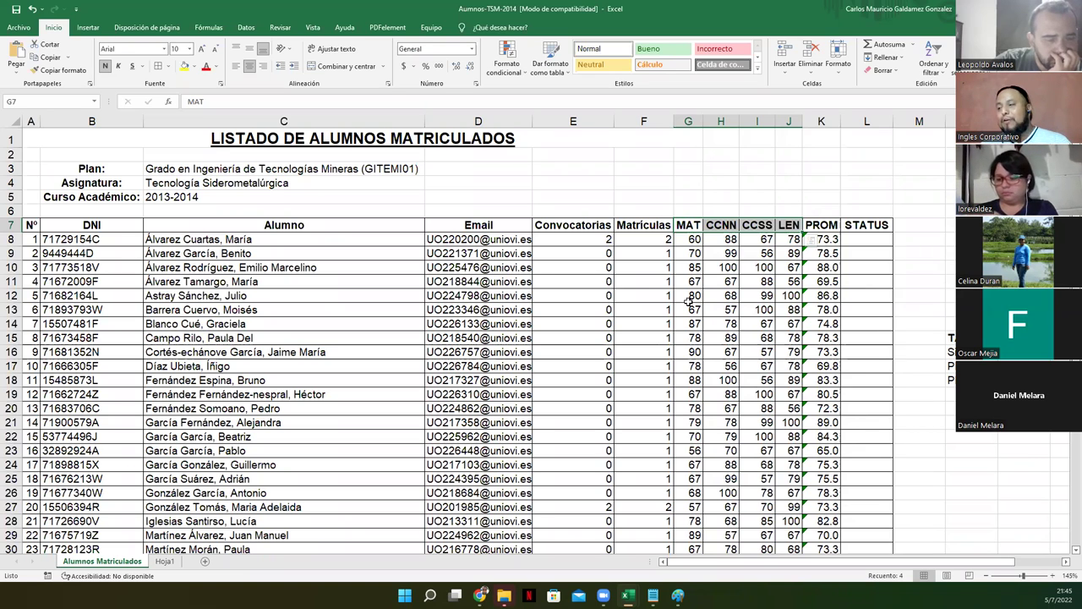
{"action": "left_click", "coordinate": [694, 238]}
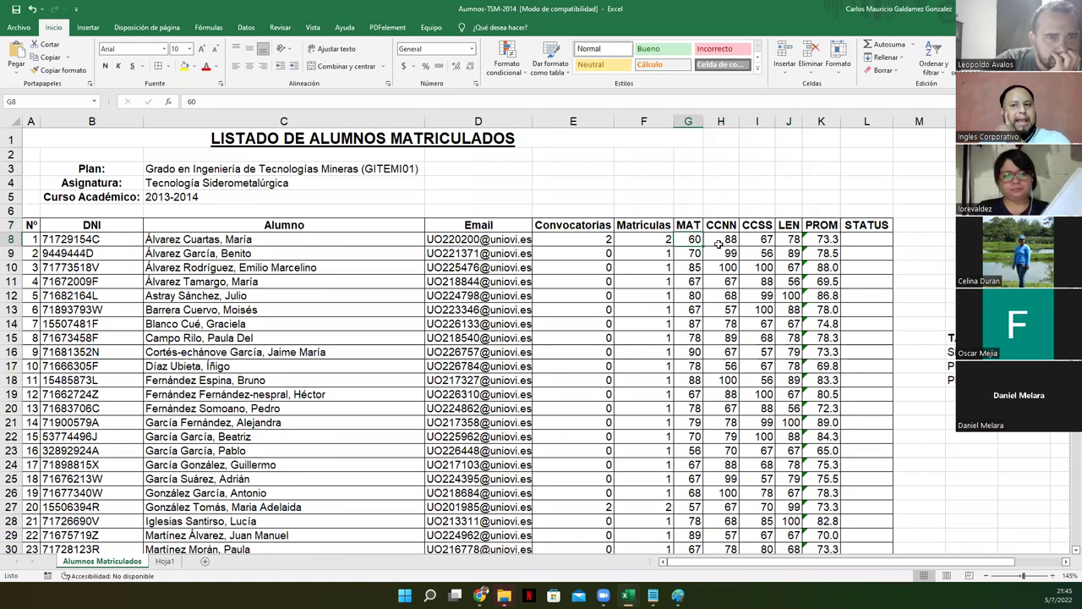
{"action": "left_click_drag", "start_coordinate": [820, 240], "coordinate": [833, 529]}
{"action": "scroll", "coordinate": [679, 397], "scroll_direction": "up", "scroll_amount": 1}
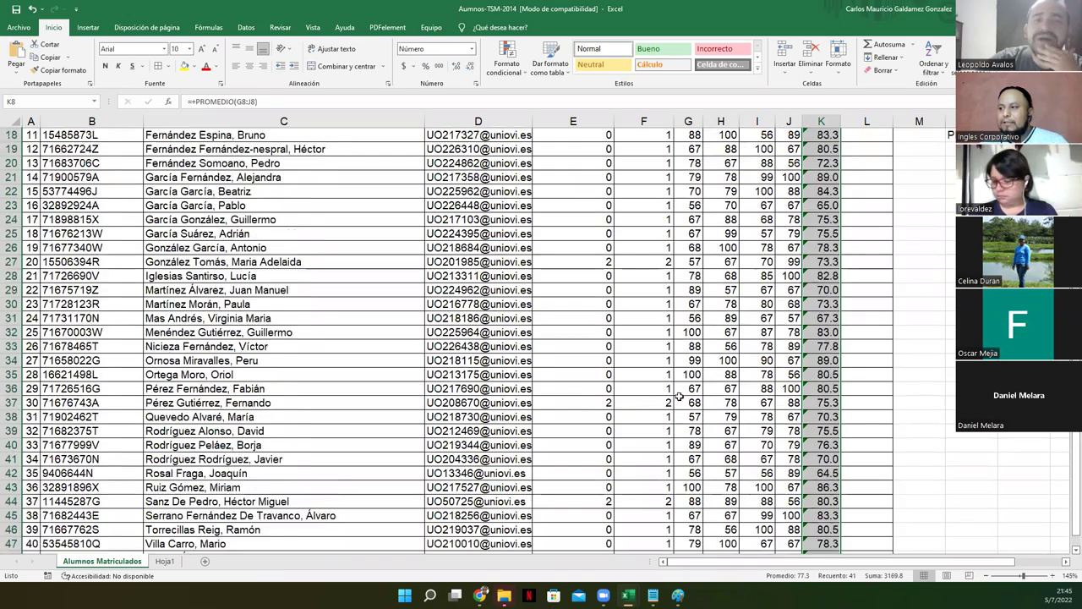
{"action": "scroll", "coordinate": [679, 397], "scroll_direction": "up", "scroll_amount": 5}
{"action": "left_click", "coordinate": [851, 221]}
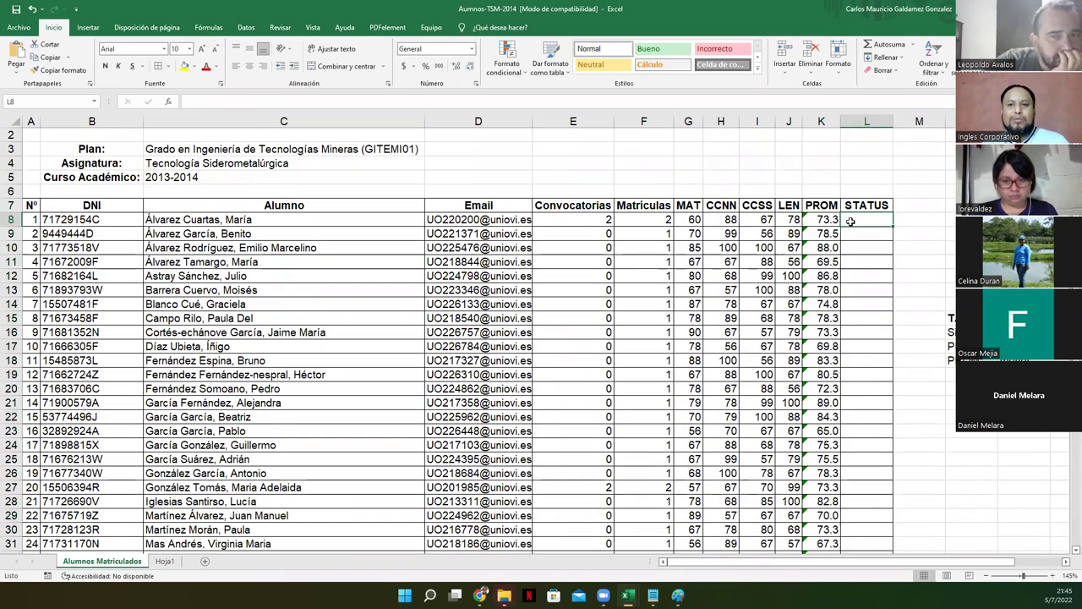
Examine the TABLA DE VALORES criteria beside the student list and the PROM heading they refer to
{"action": "left_click", "coordinate": [1066, 561]}
{"action": "scroll", "coordinate": [428, 382], "scroll_direction": "up", "scroll_amount": 6}
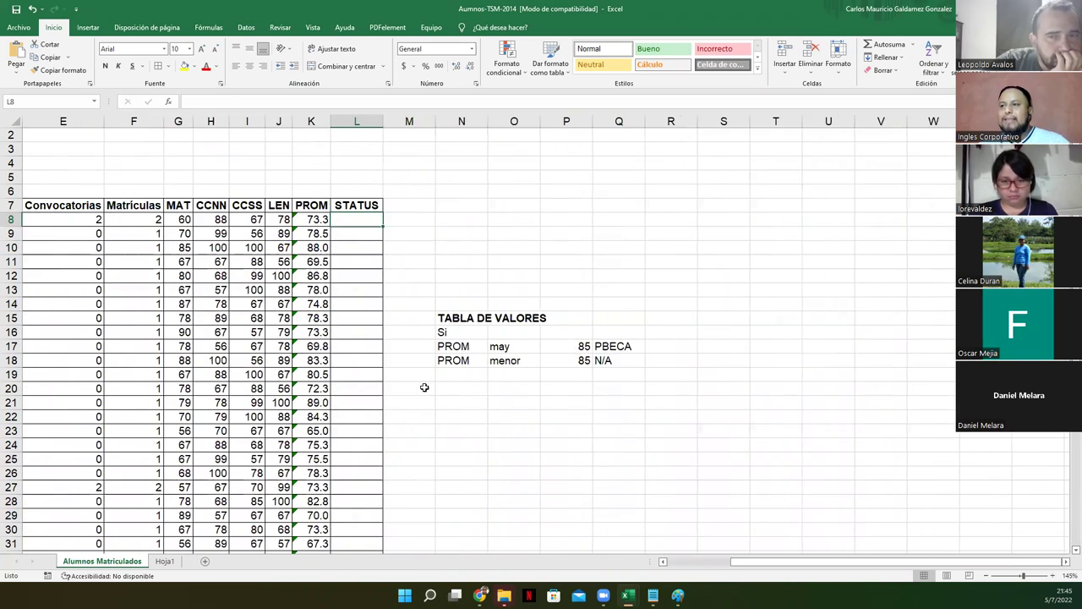
{"action": "left_click", "coordinate": [1065, 562]}
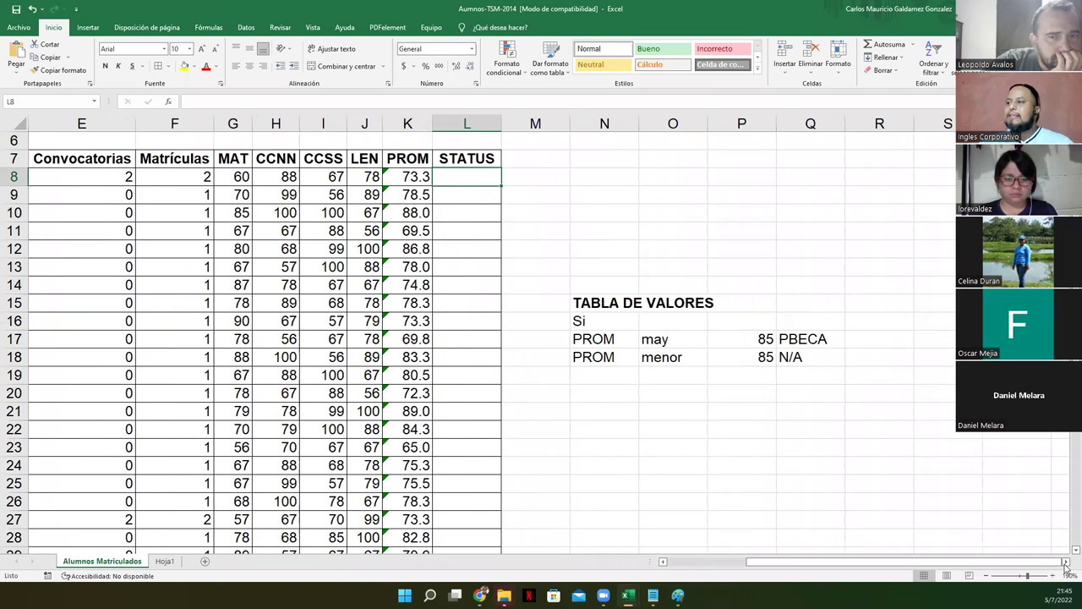
{"action": "left_click", "coordinate": [1065, 562]}
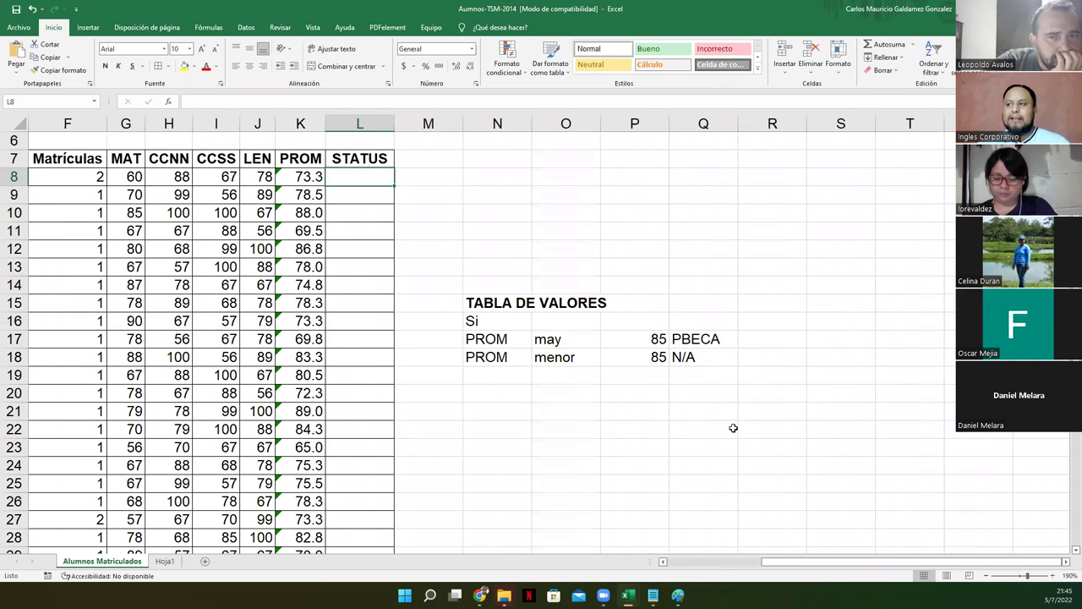
{"action": "left_click_drag", "start_coordinate": [467, 311], "coordinate": [701, 357]}
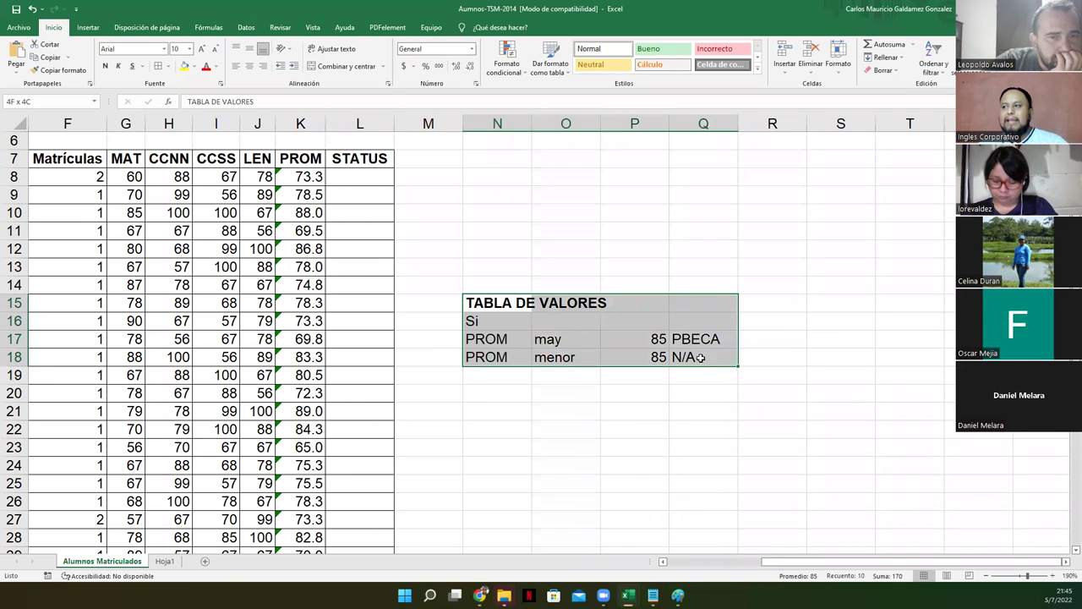
{"action": "left_click", "coordinate": [479, 344]}
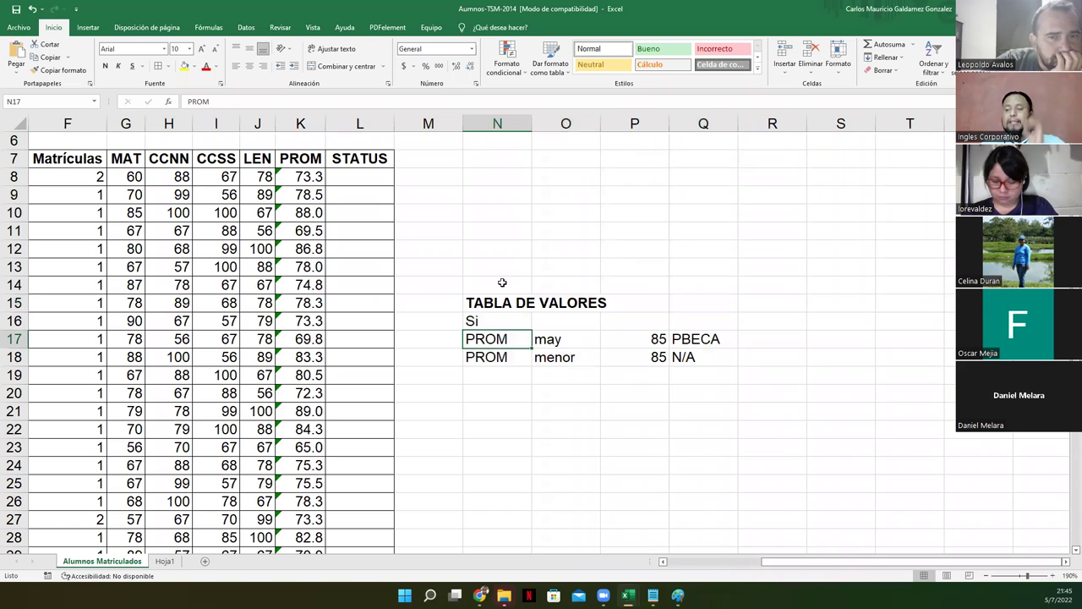
{"action": "left_click", "coordinate": [477, 318]}
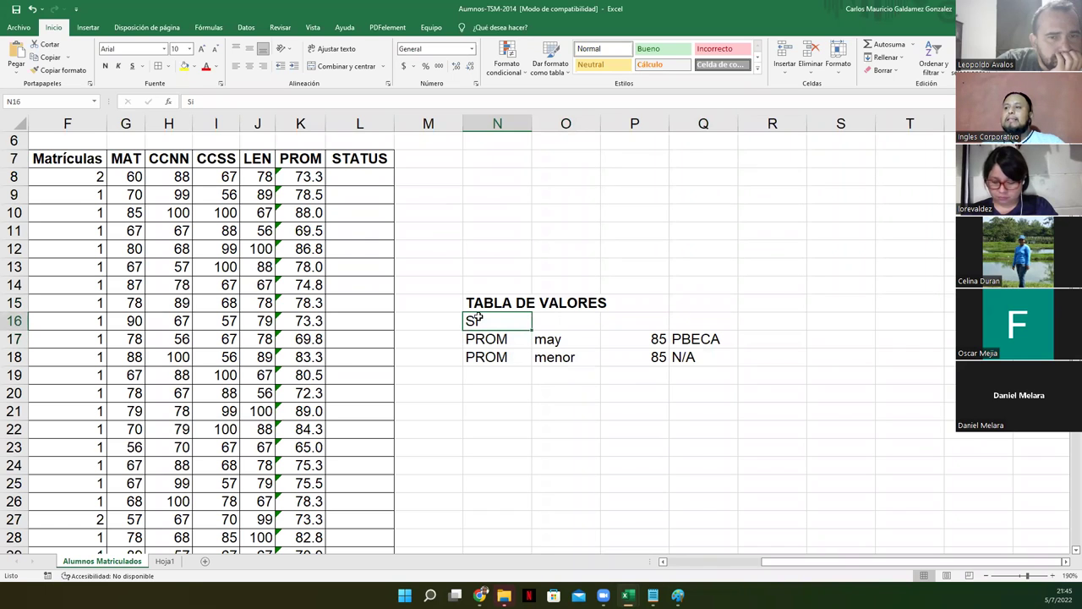
{"action": "left_click", "coordinate": [293, 155]}
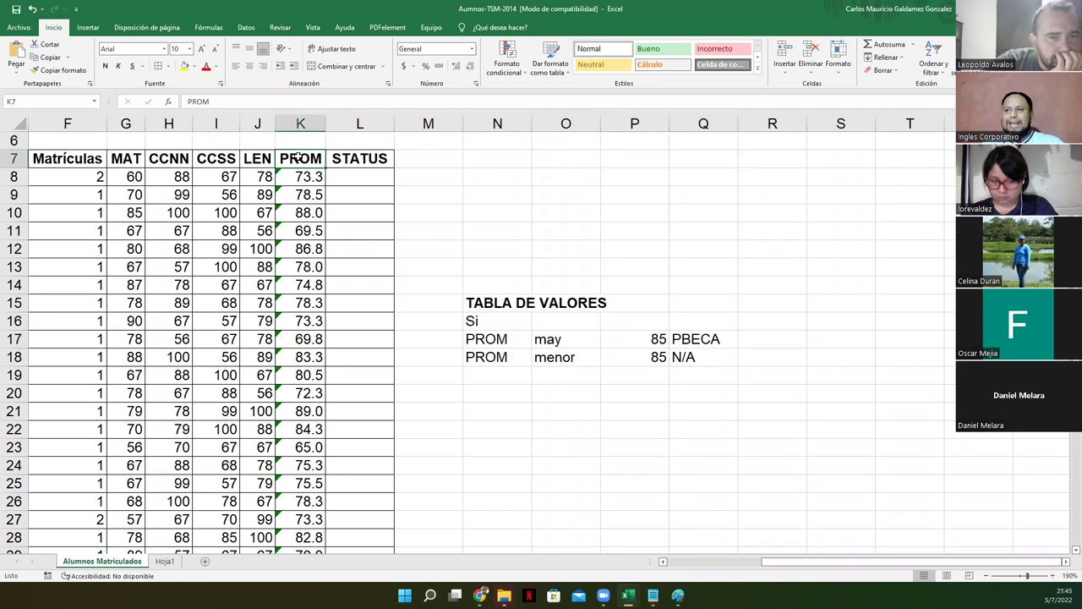
Complete the comparison word in O17 of the TABLA DE VALORES so it reads "mayor"
{"action": "double_click", "coordinate": [558, 339]}
{"action": "type", "text": "or"}
{"action": "key", "text": "Tab"}
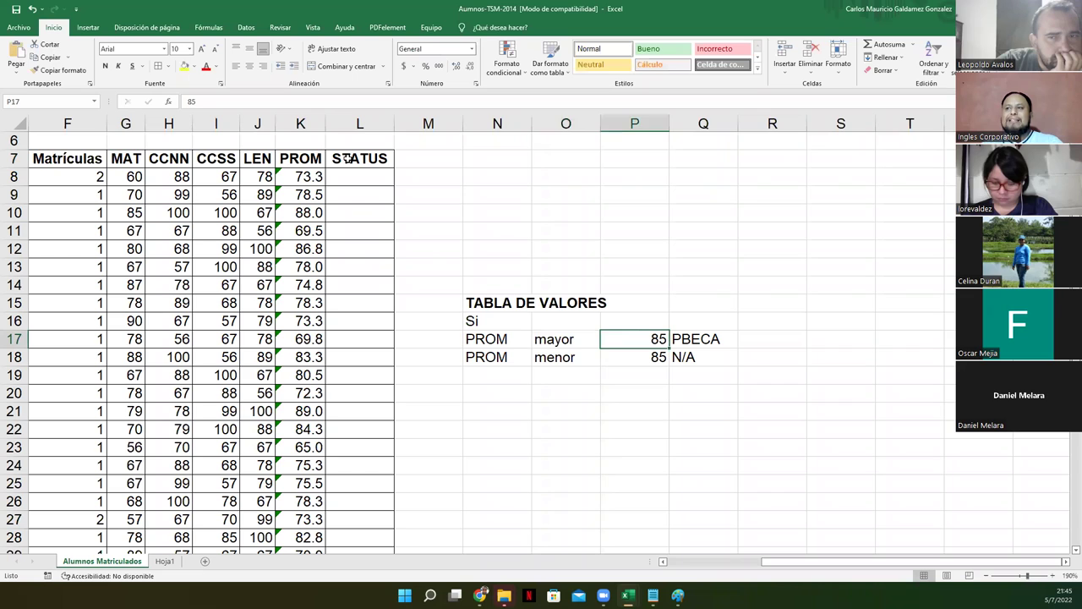
Review the PBECA and N/A outcomes and the "menor" condition in the TABLA DE VALORES, and return to the student list
{"action": "left_click", "coordinate": [696, 338]}
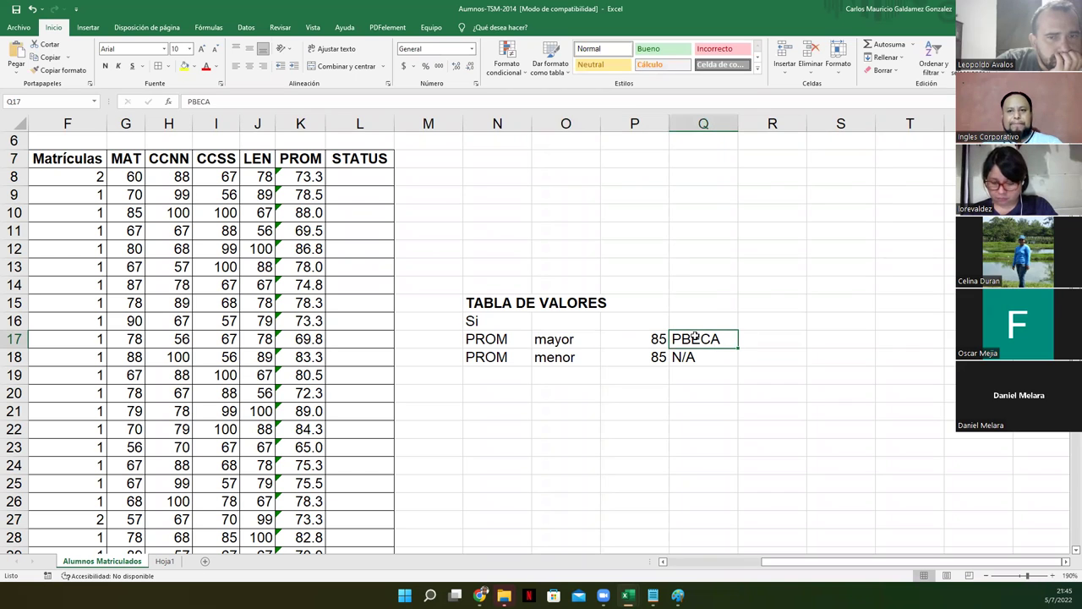
{"action": "left_click", "coordinate": [476, 356]}
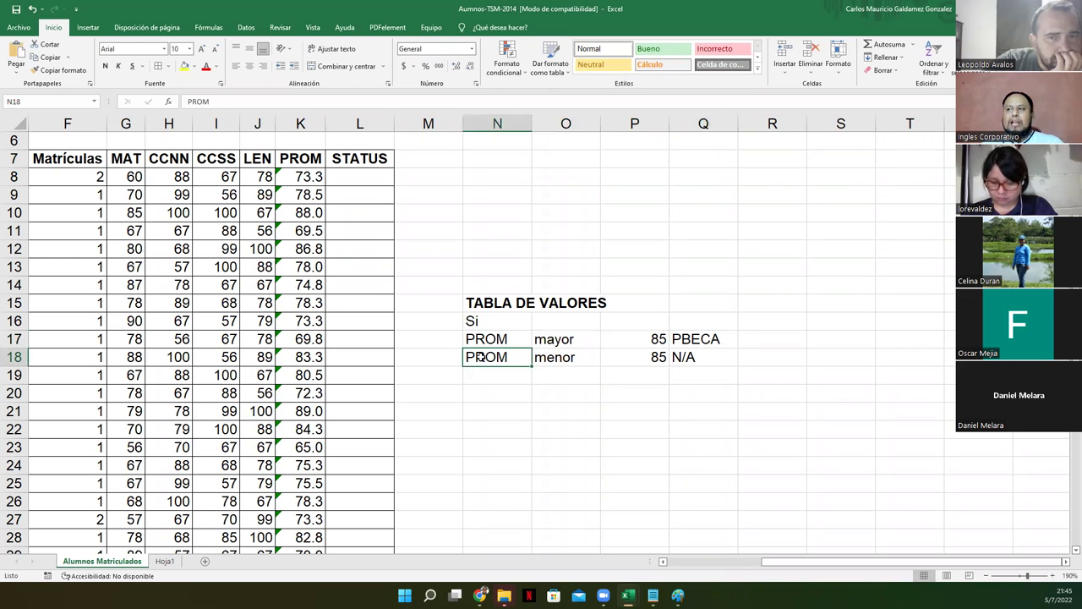
{"action": "left_click", "coordinate": [559, 358]}
{"action": "left_click", "coordinate": [642, 355]}
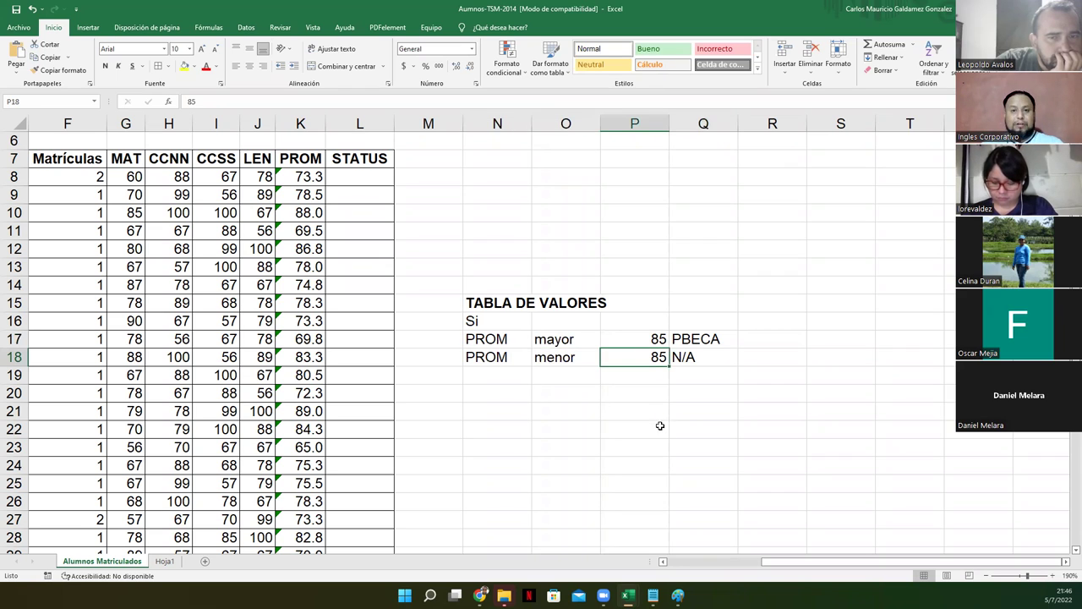
{"action": "left_click", "coordinate": [687, 359]}
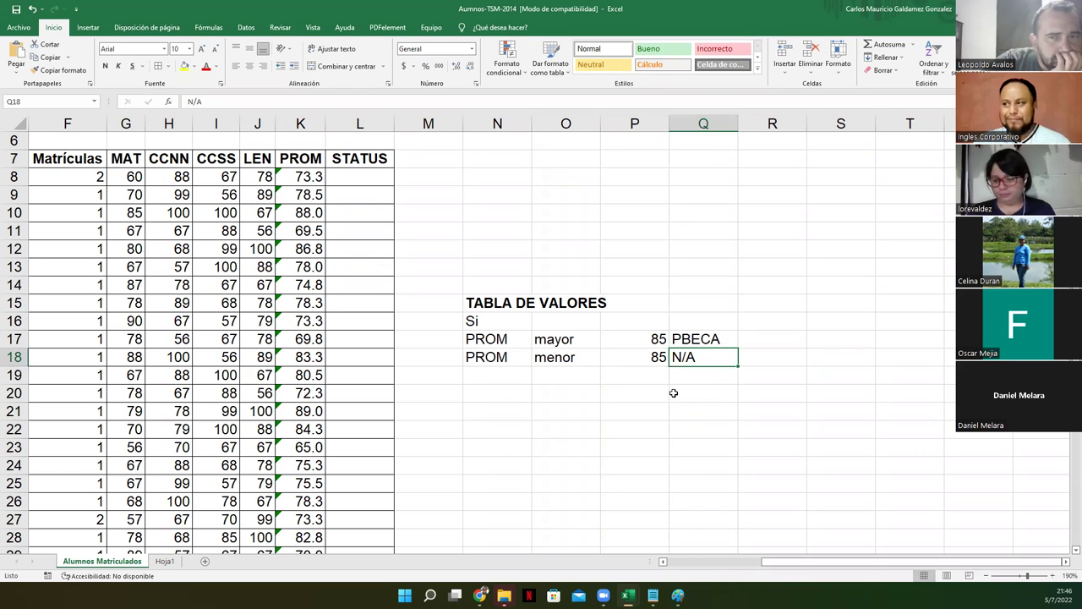
{"action": "left_click", "coordinate": [692, 343]}
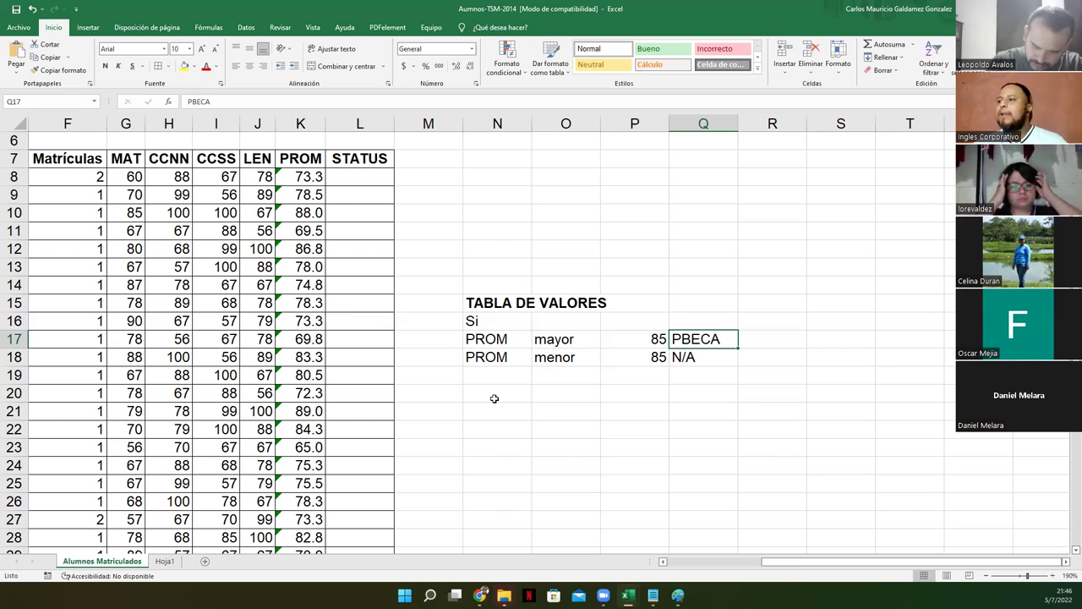
{"action": "left_click", "coordinate": [679, 564]}
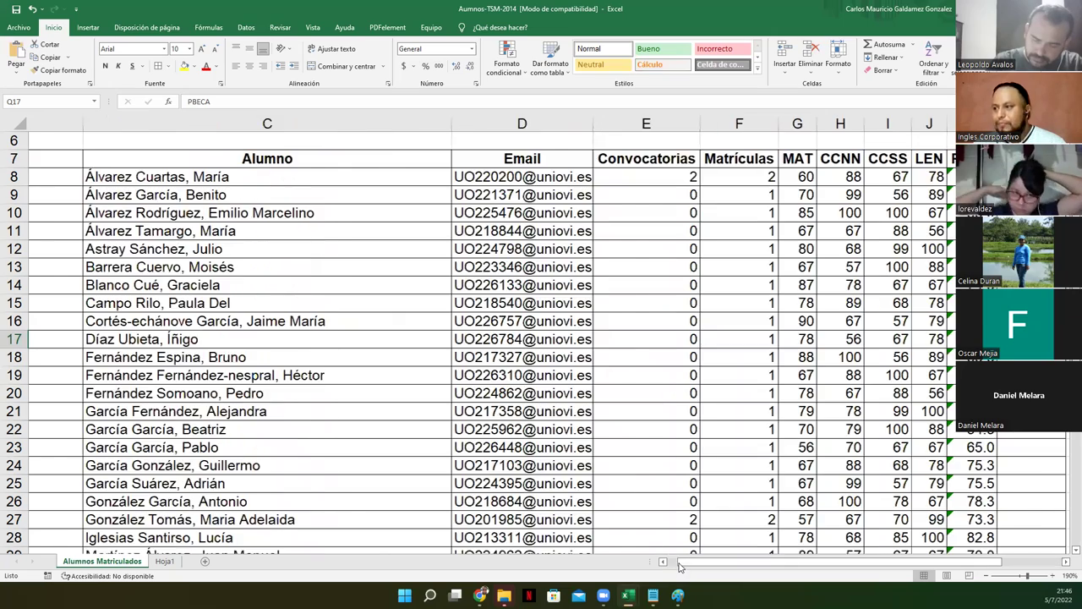
{"action": "left_click", "coordinate": [679, 564]}
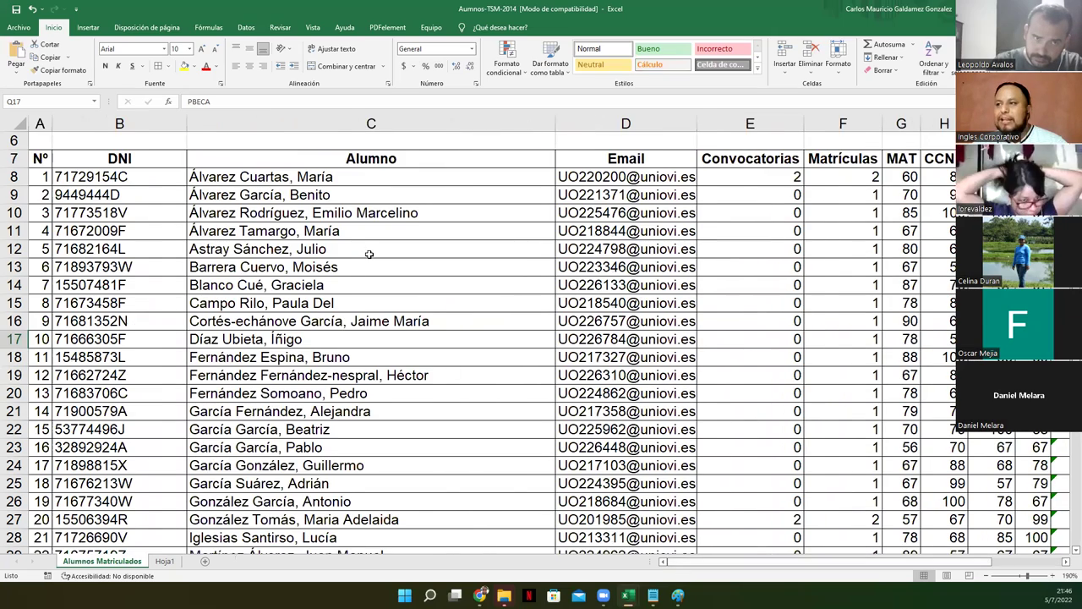
{"action": "scroll", "coordinate": [369, 253], "scroll_direction": "down", "scroll_amount": 3}
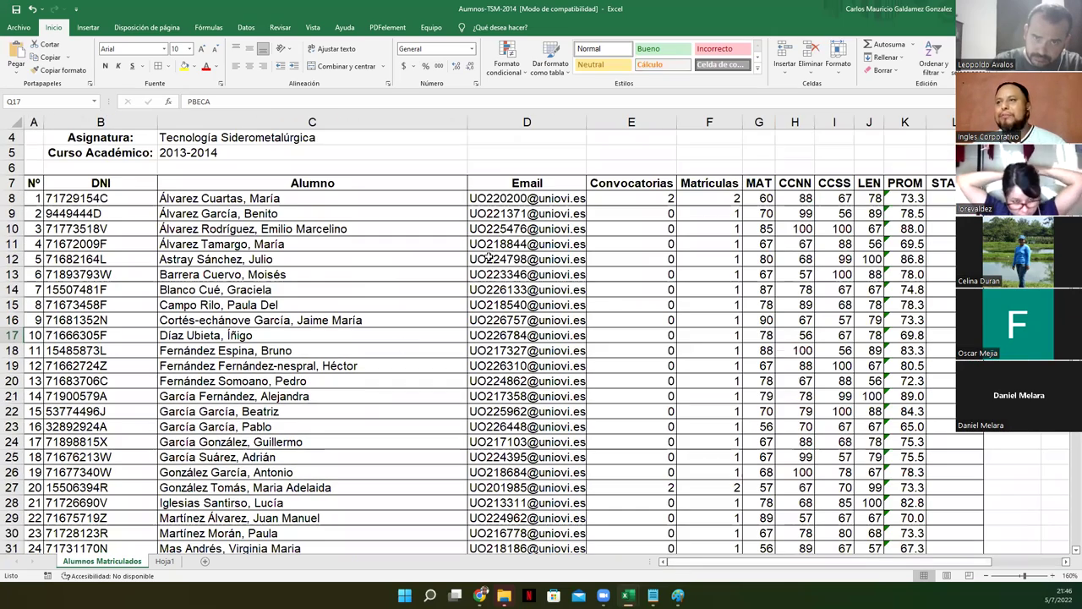
Start a SI function in L8, the first student's STATUS cell
{"action": "left_click", "coordinate": [940, 196]}
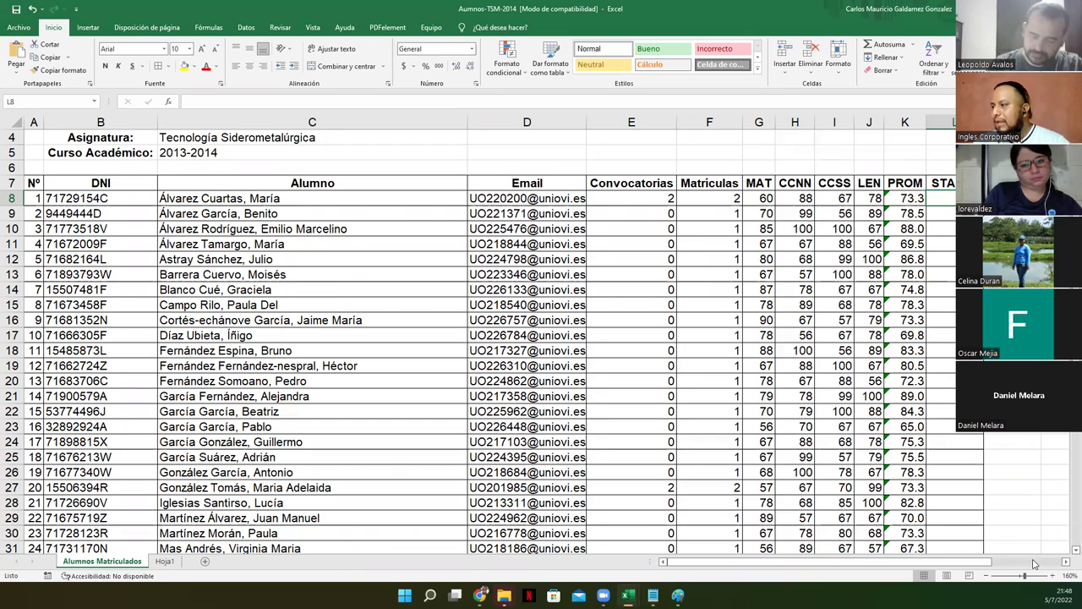
{"action": "left_click", "coordinate": [1066, 562]}
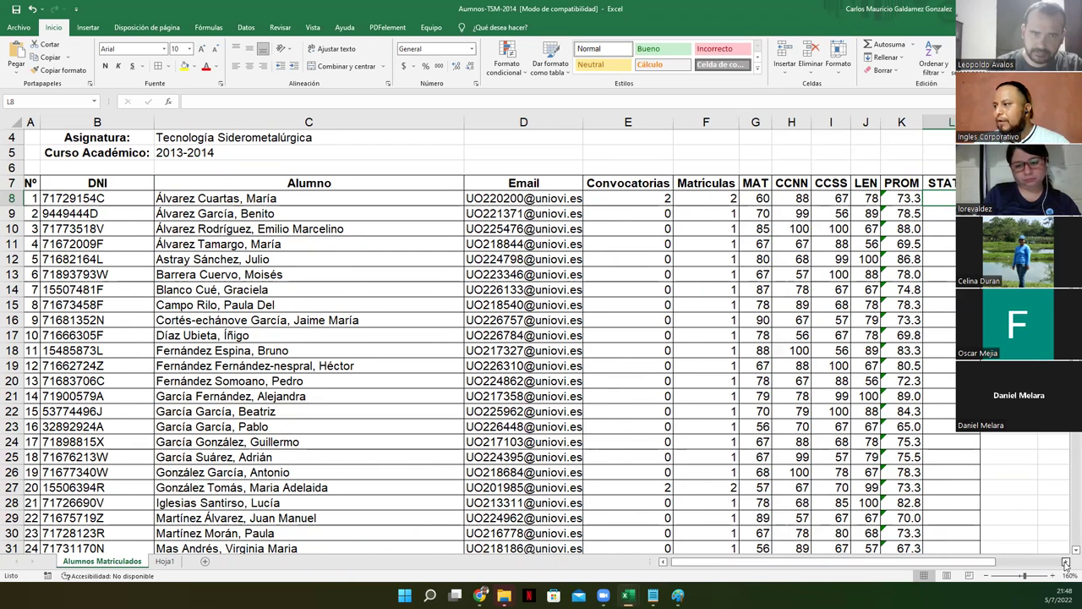
{"action": "scroll", "coordinate": [304, 213], "scroll_direction": "up", "scroll_amount": 1, "text": "ctrl"}
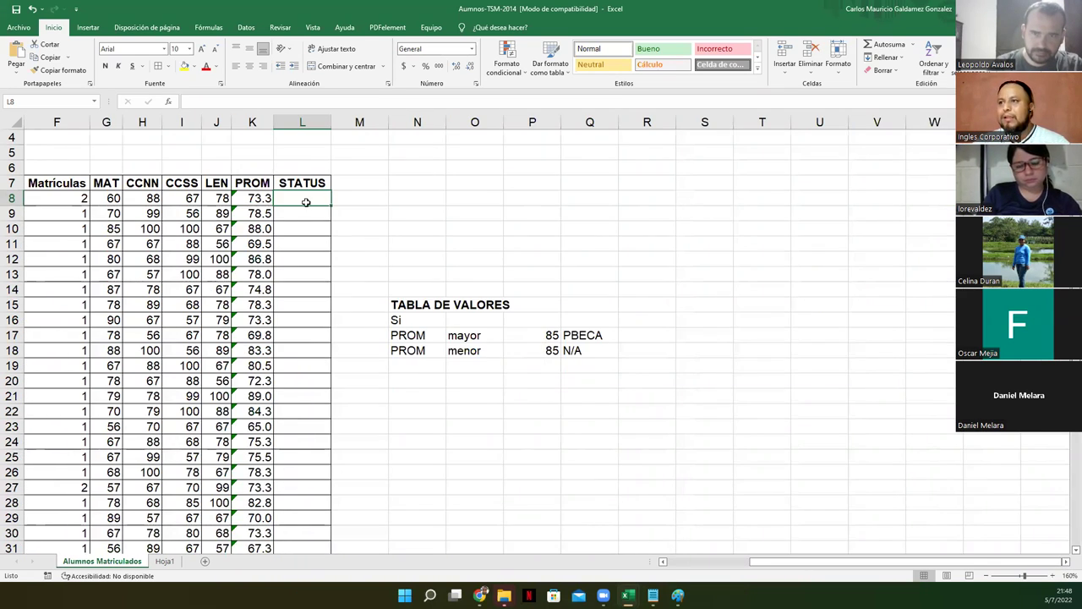
{"action": "scroll", "coordinate": [306, 211], "scroll_direction": "up", "scroll_amount": 1, "text": "ctrl"}
{"action": "scroll", "coordinate": [464, 244], "scroll_direction": "up", "scroll_amount": 1, "text": "ctrl"}
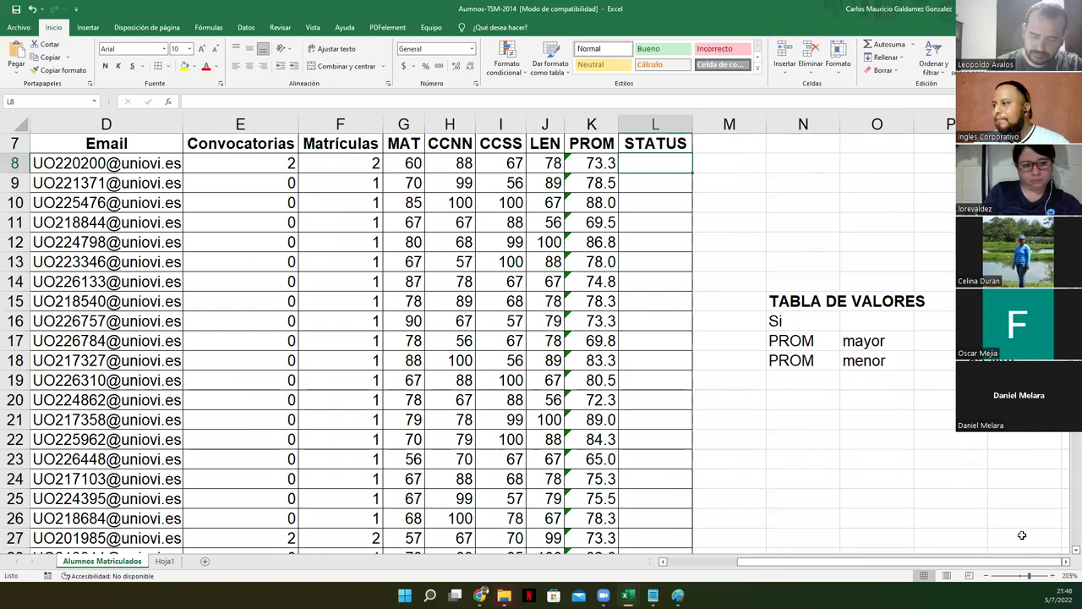
{"action": "left_click", "coordinate": [1065, 562]}
{"action": "left_click", "coordinate": [1066, 562]}
{"action": "scroll", "coordinate": [564, 398], "scroll_direction": "up", "scroll_amount": 2}
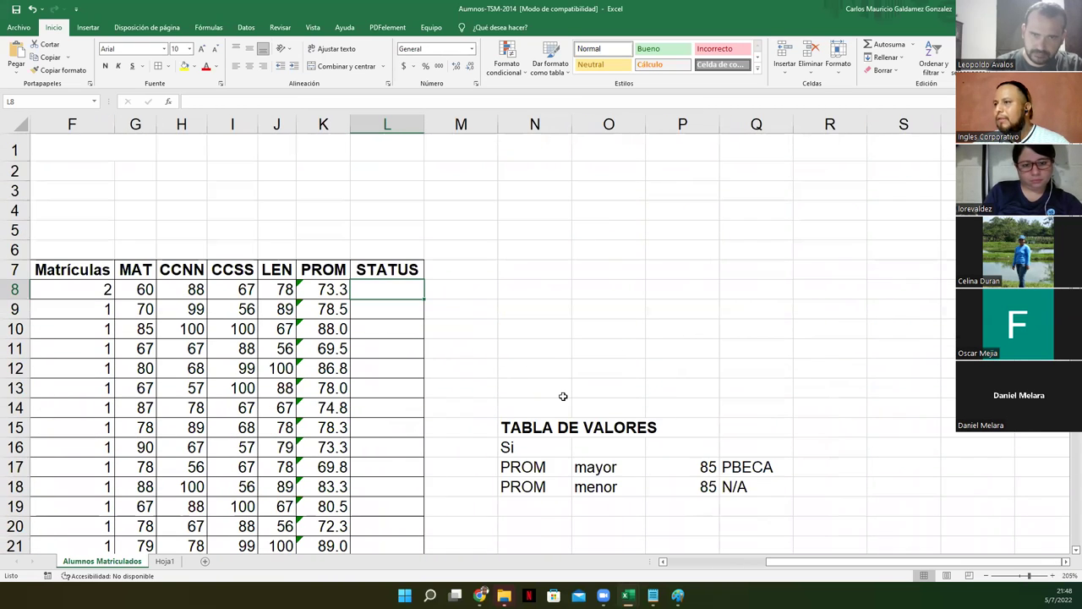
{"action": "type", "text": "="}
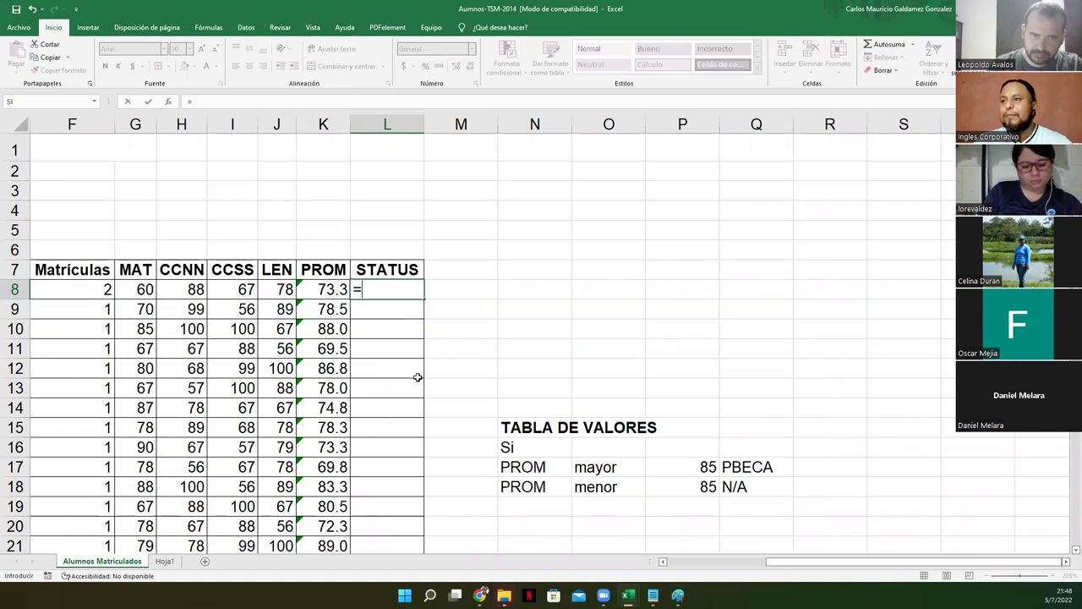
{"action": "type", "text": "si"}
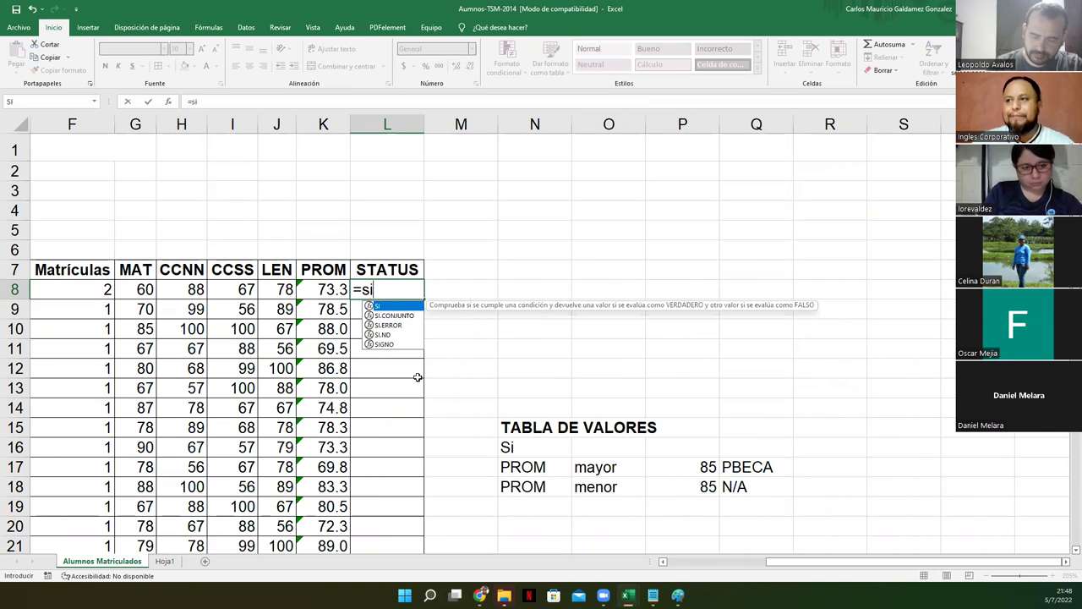
{"action": "key", "text": "Tab"}
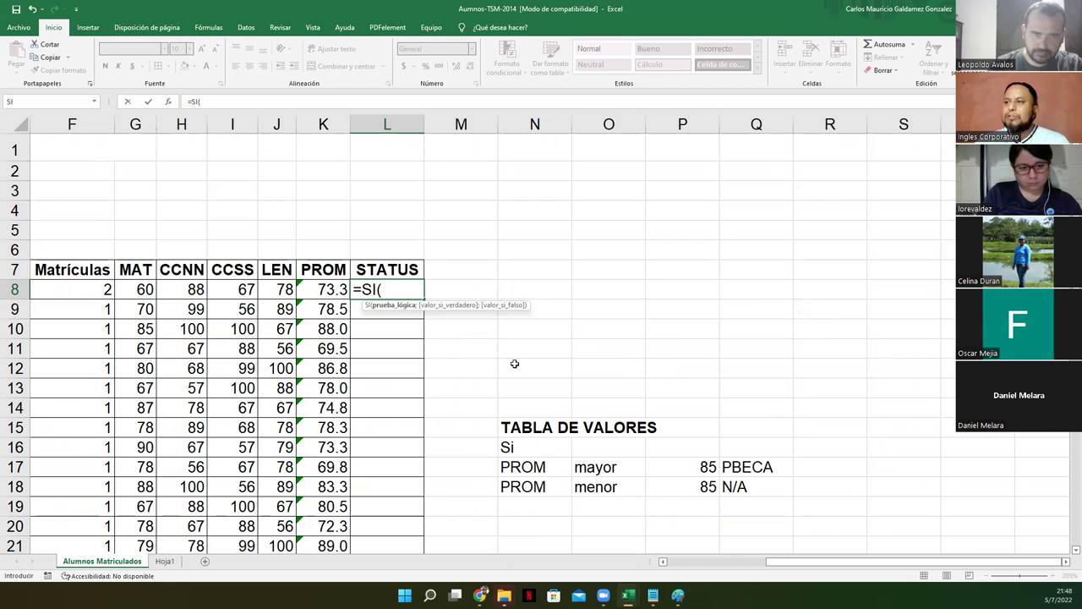
Erase the SI function name in L8, enter it again and move its argument hint closer to the PROM and STATUS headings
{"action": "left_click_drag", "start_coordinate": [430, 307], "coordinate": [433, 250]}
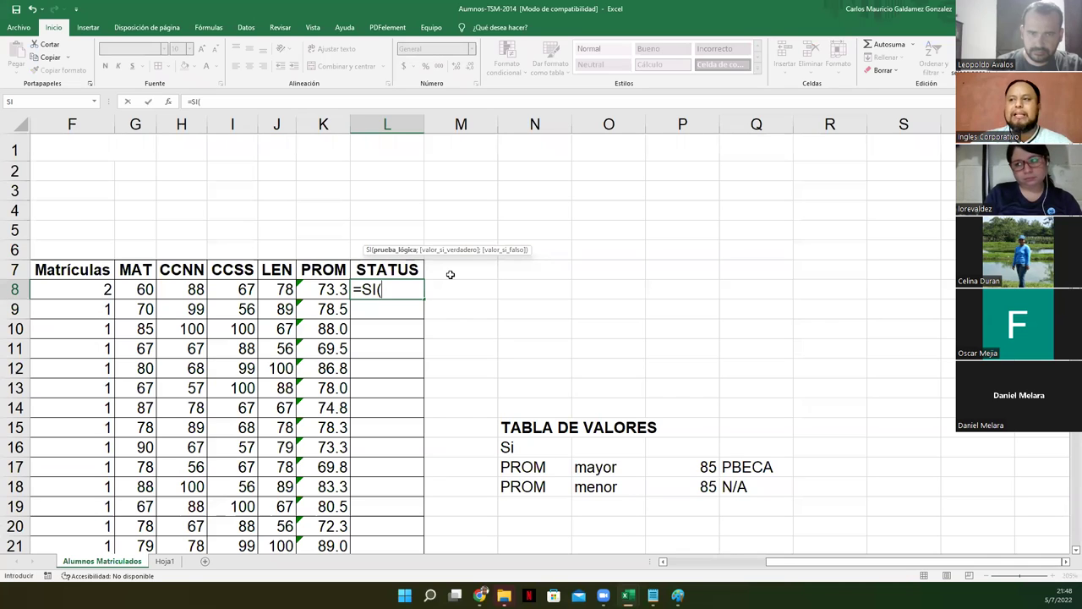
{"action": "key", "text": "BackSpace"}
{"action": "key", "text": "BackSpace"}
{"action": "key", "text": "BackSpace"}
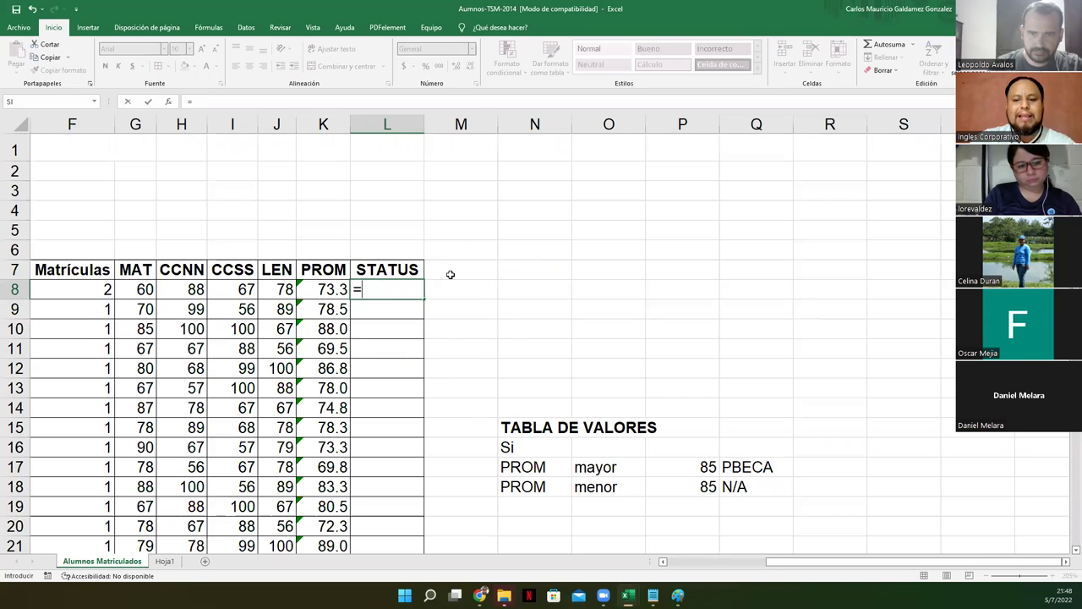
{"action": "type", "text": "si"}
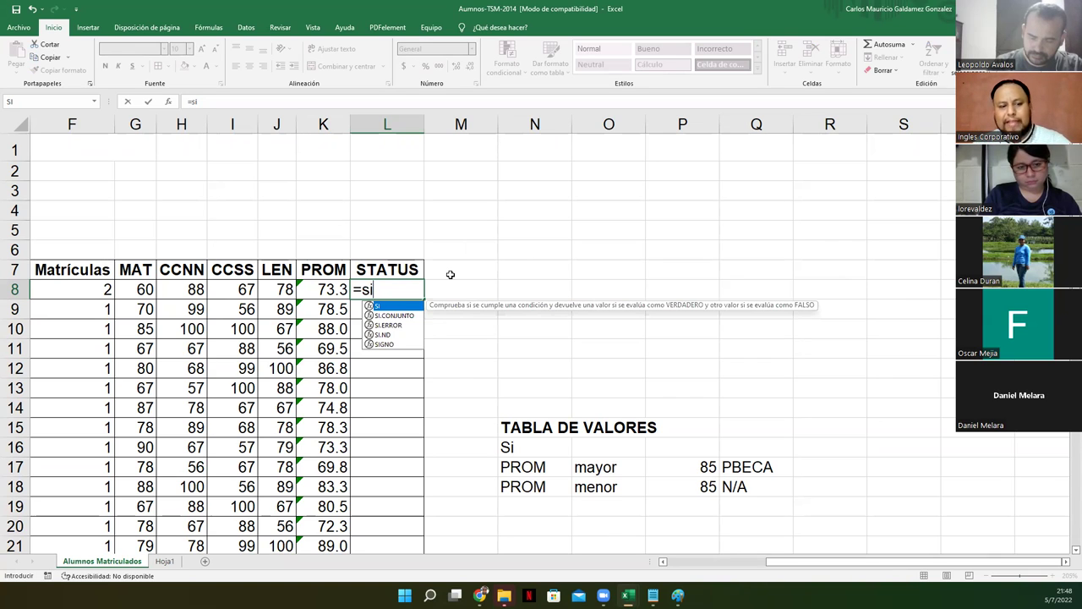
{"action": "key", "text": "Tab"}
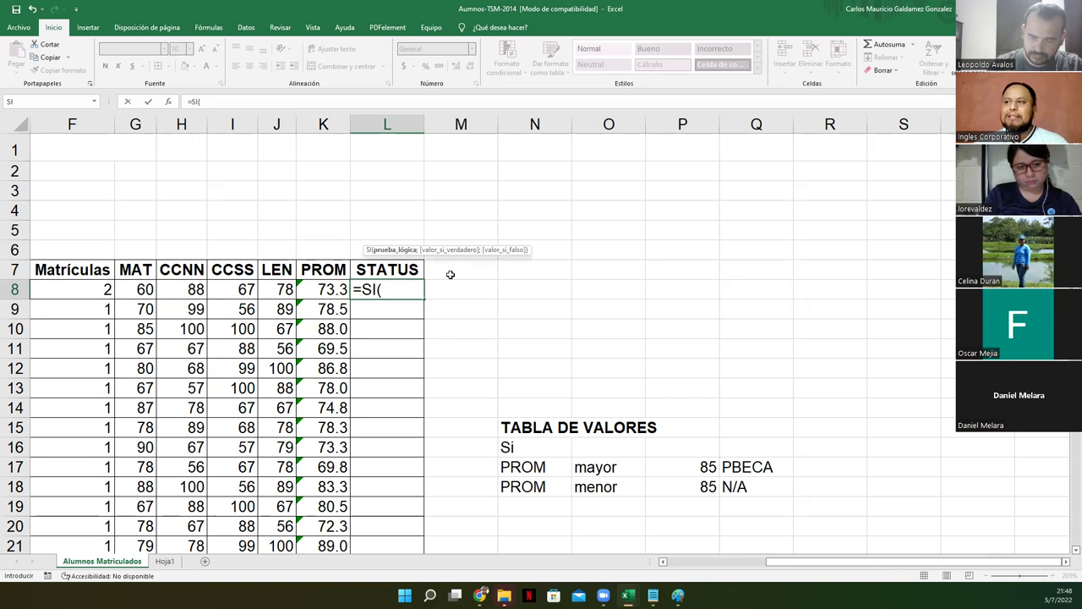
{"action": "left_click_drag", "start_coordinate": [483, 253], "coordinate": [424, 271]}
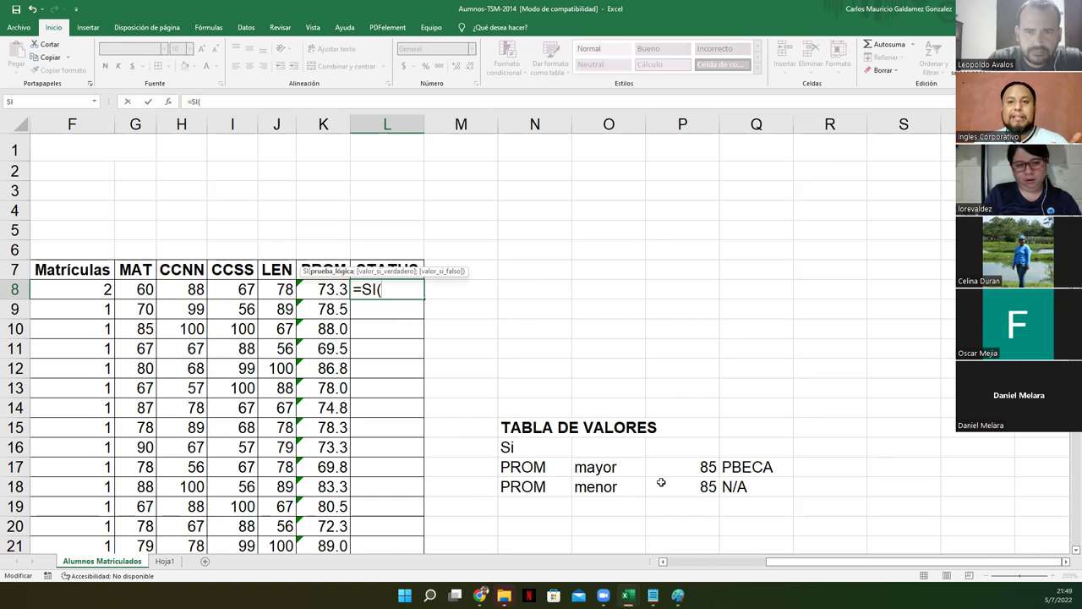
Enter K8>=85 as the logical test of the SI function in L8, referring to the student's PROM average
{"action": "left_click", "coordinate": [304, 289]}
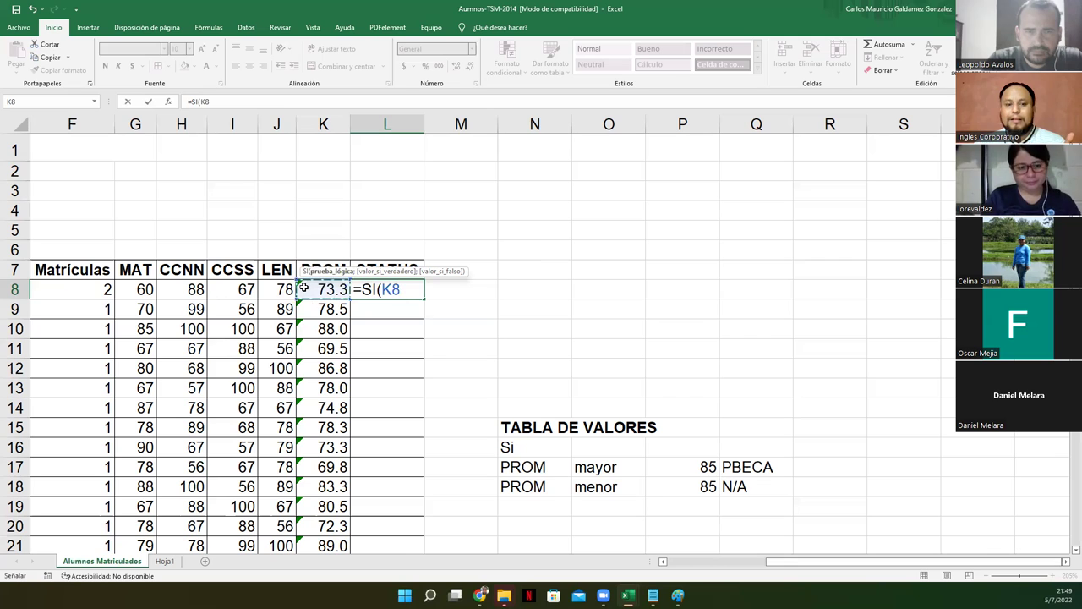
{"action": "type", "text": "<"}
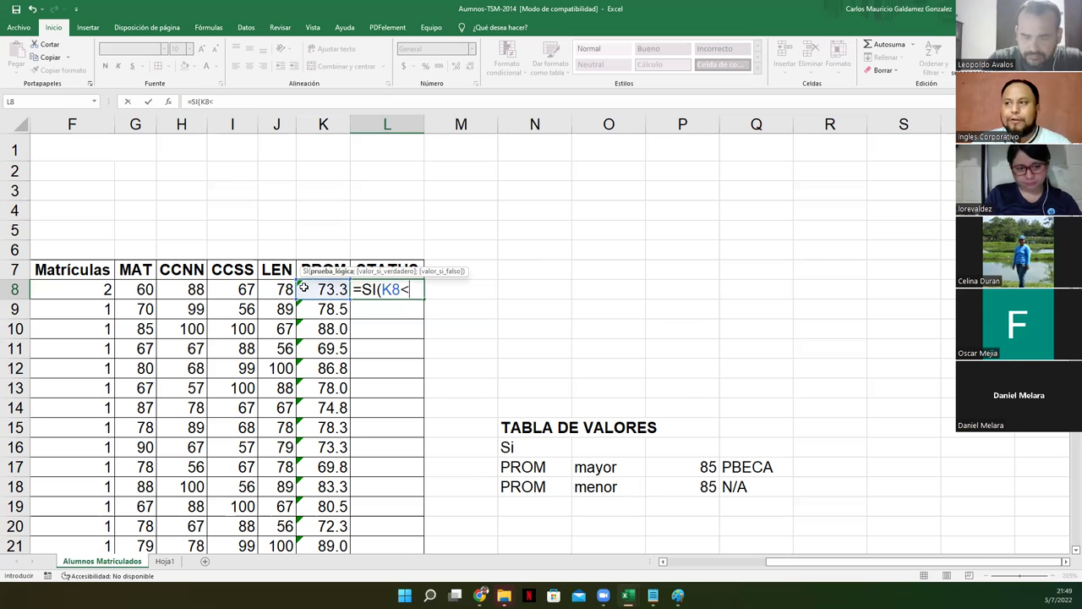
{"action": "key", "text": "BackSpace"}
{"action": "type", "text": ">"}
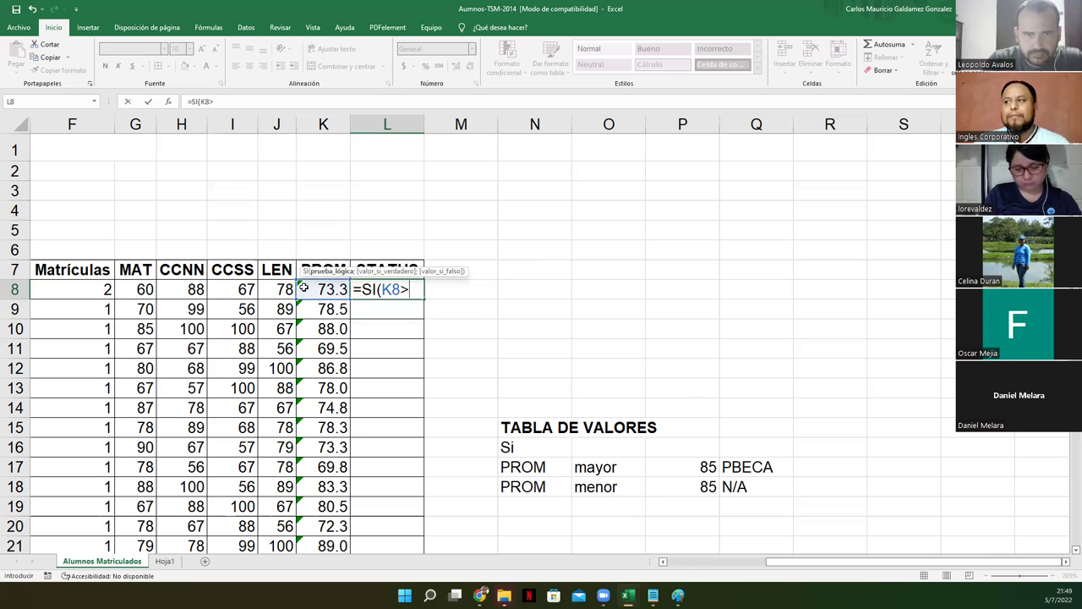
{"action": "type", "text": "="}
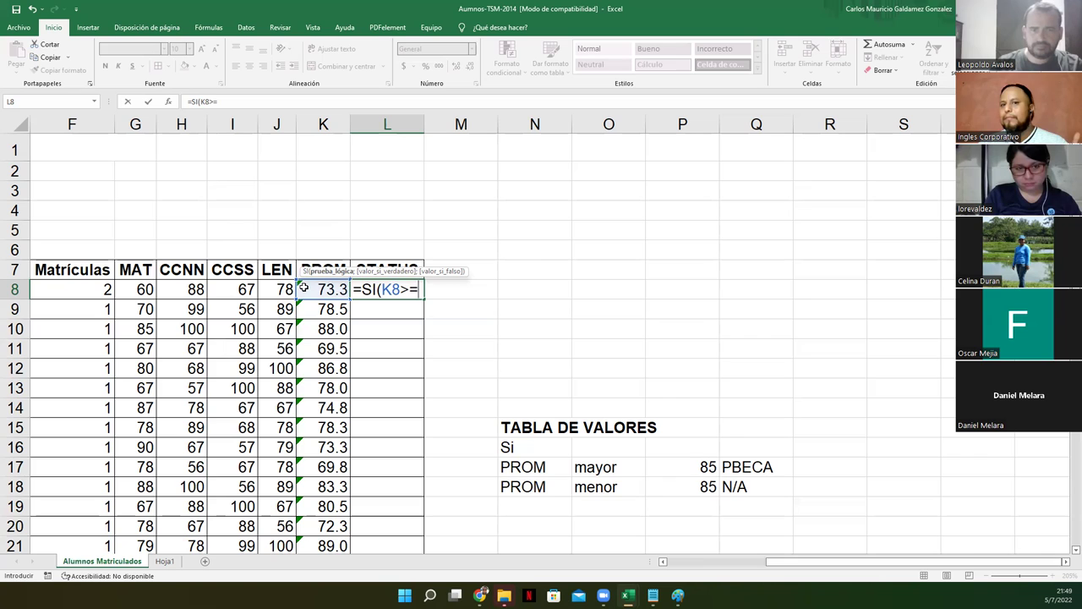
{"action": "type", "text": "85"}
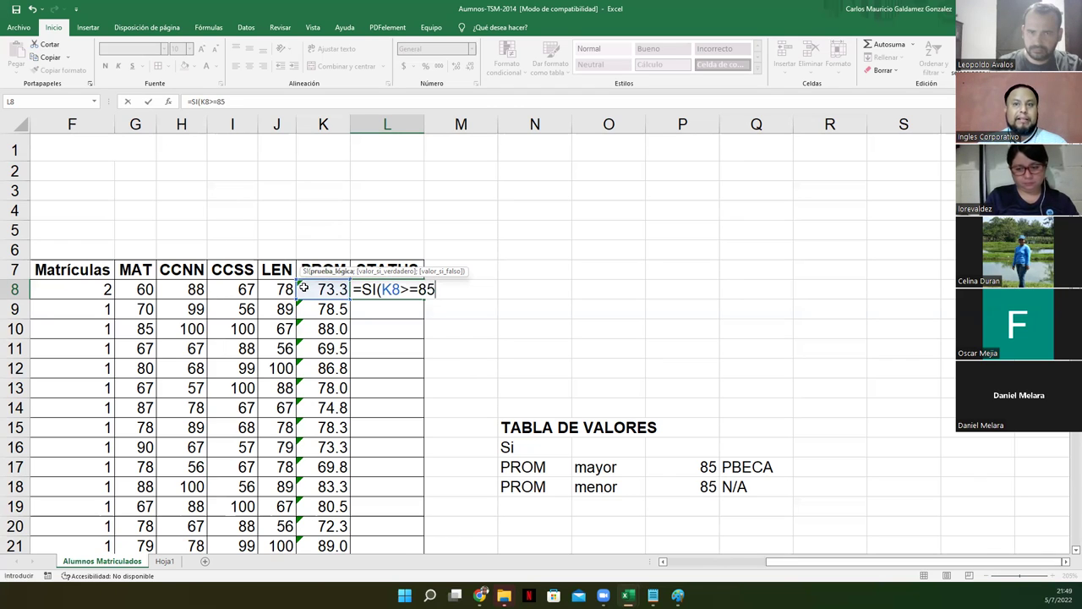
Add "PBECA" as the value if true in the L8 formula, separated with a semicolon
{"action": "type", "text": ";"}
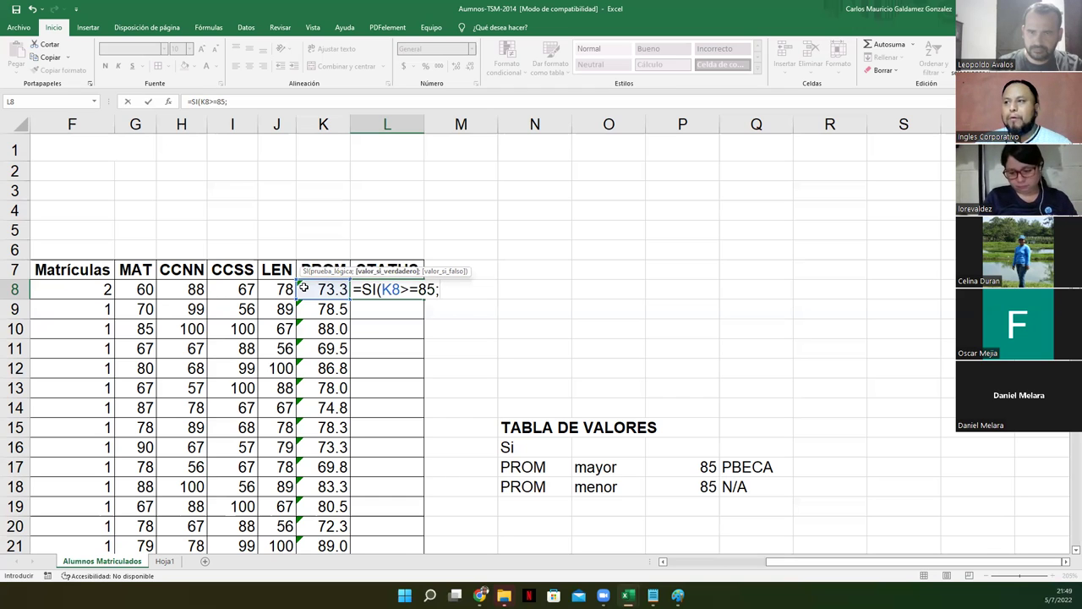
{"action": "type", "text": "\""}
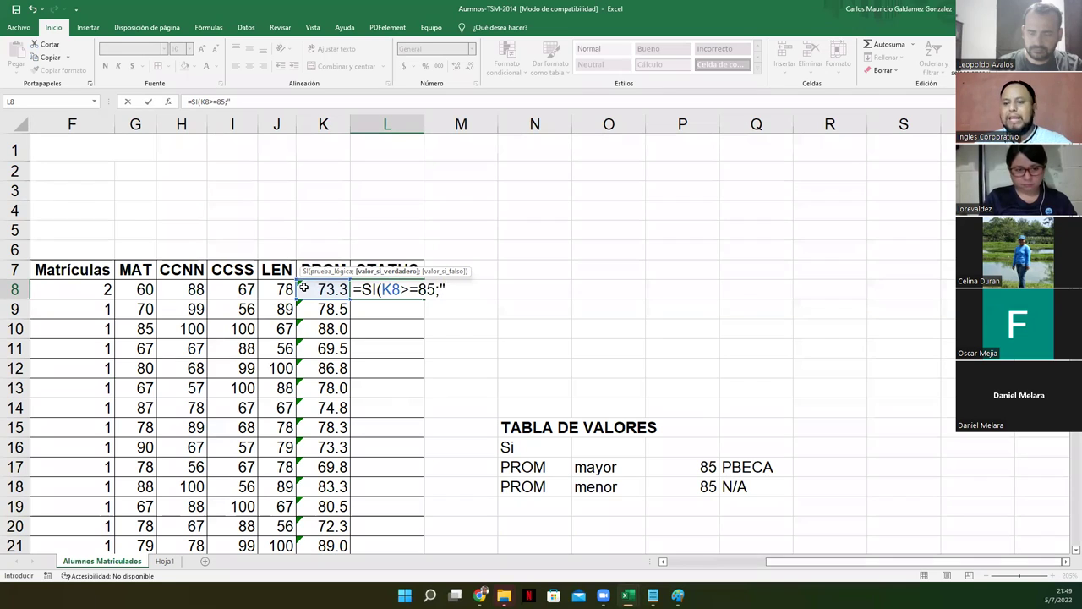
{"action": "type", "text": "P"}
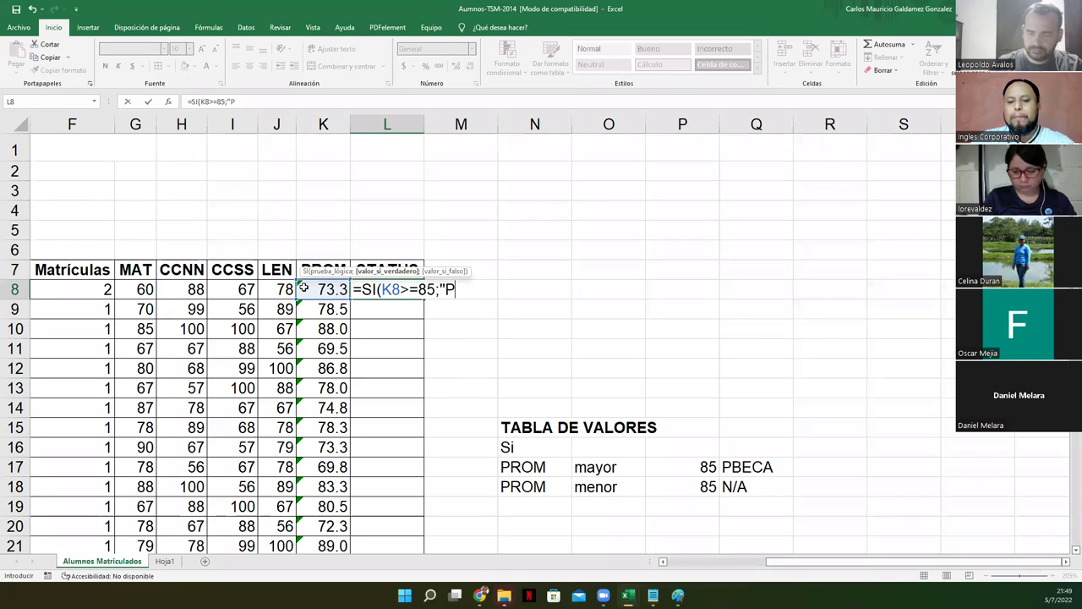
{"action": "type", "text": "BECA\""}
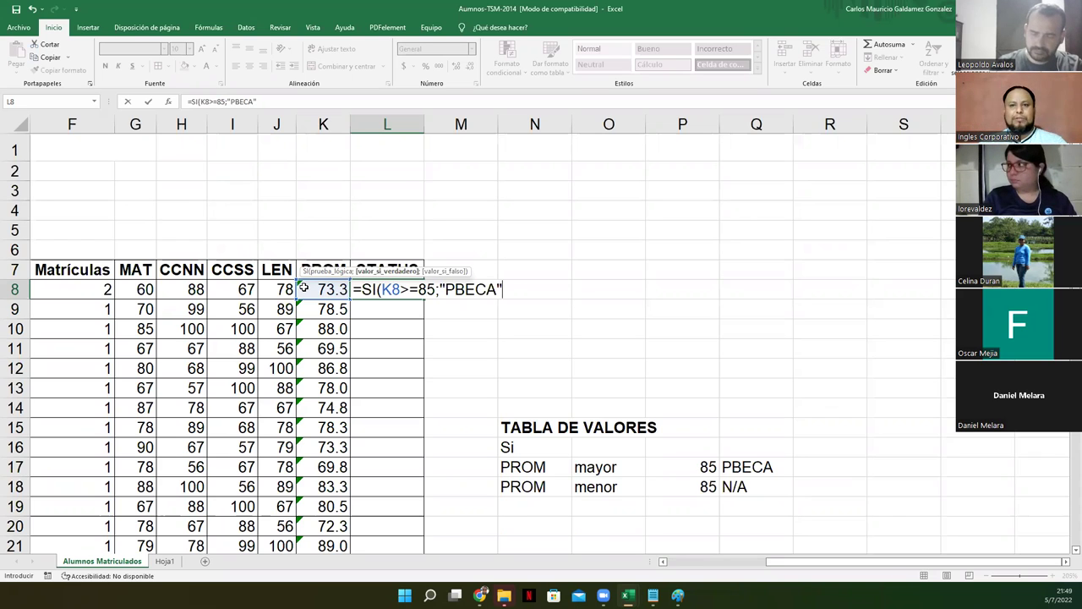
Add "N/A" as the value if false and complete the formula =SI(K8>=85;"PBECA";"N/A") in L8
{"action": "type", "text": ";"}
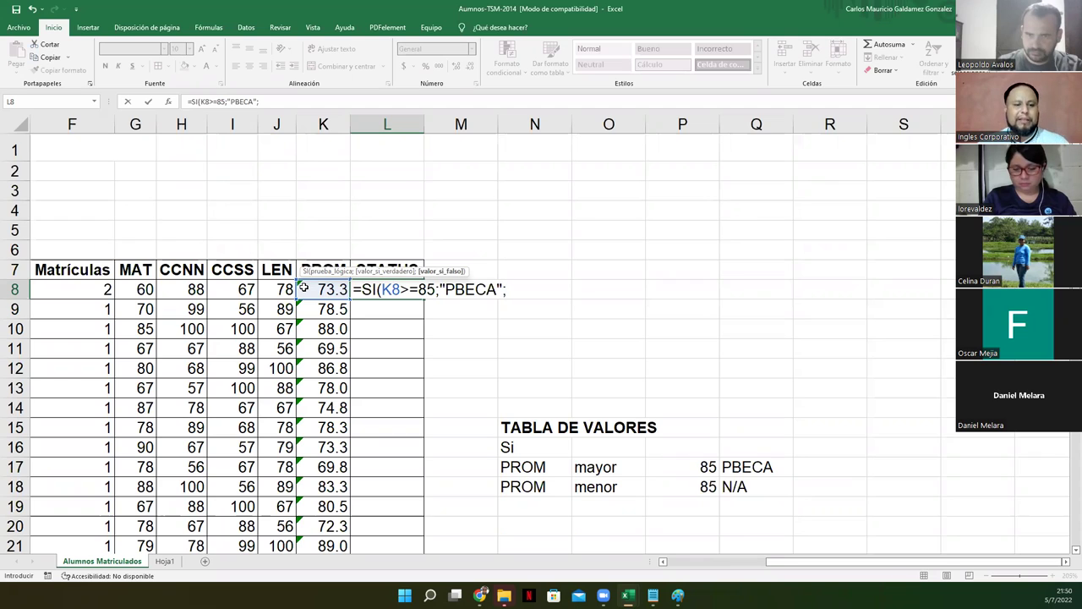
{"action": "type", "text": "\""}
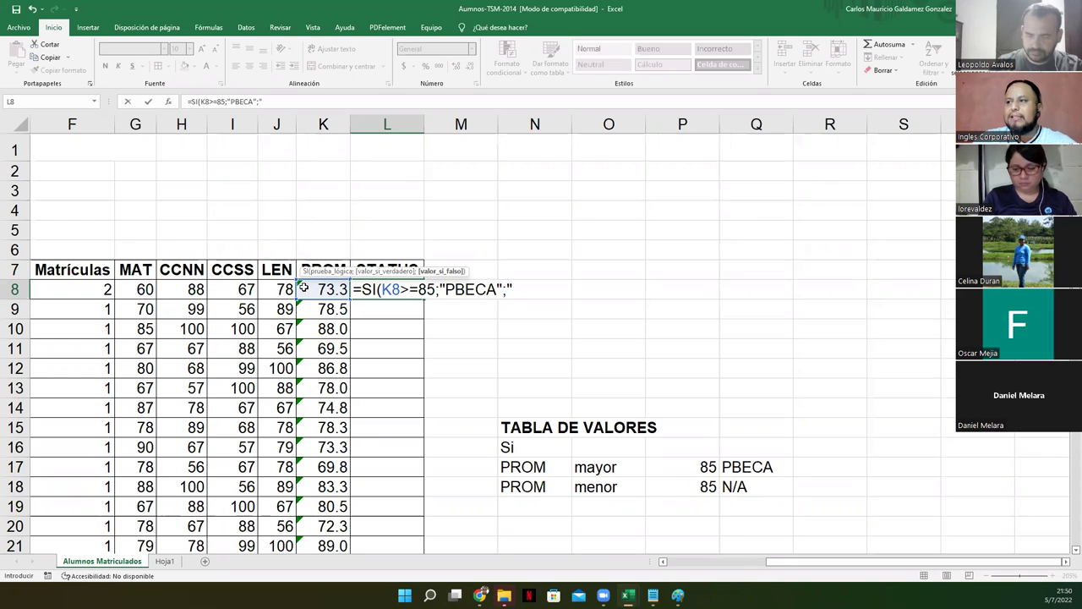
{"action": "type", "text": "N/A\""}
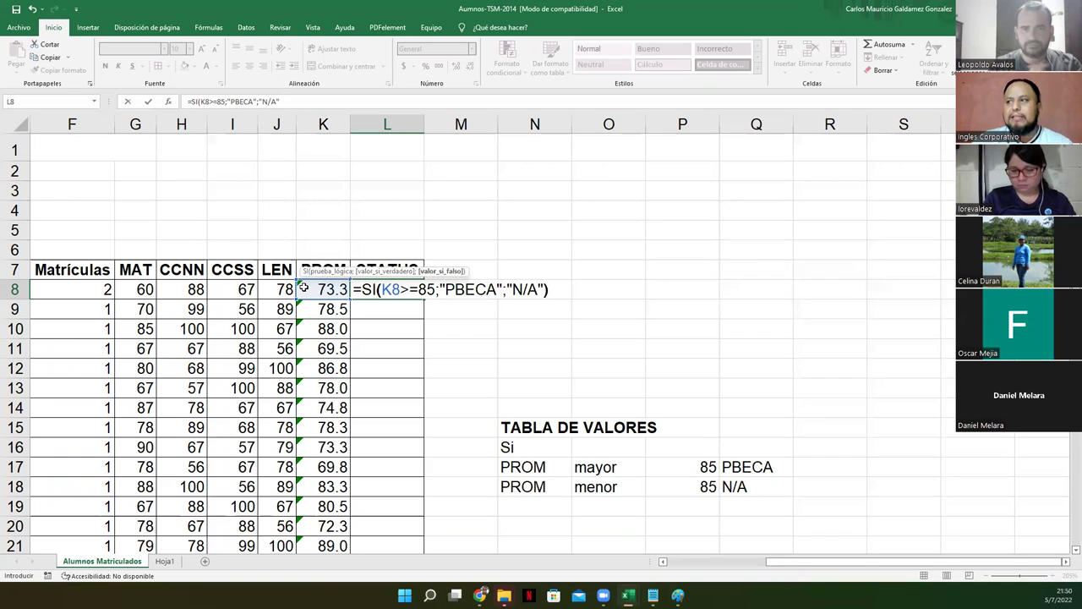
{"action": "type", "text": ")"}
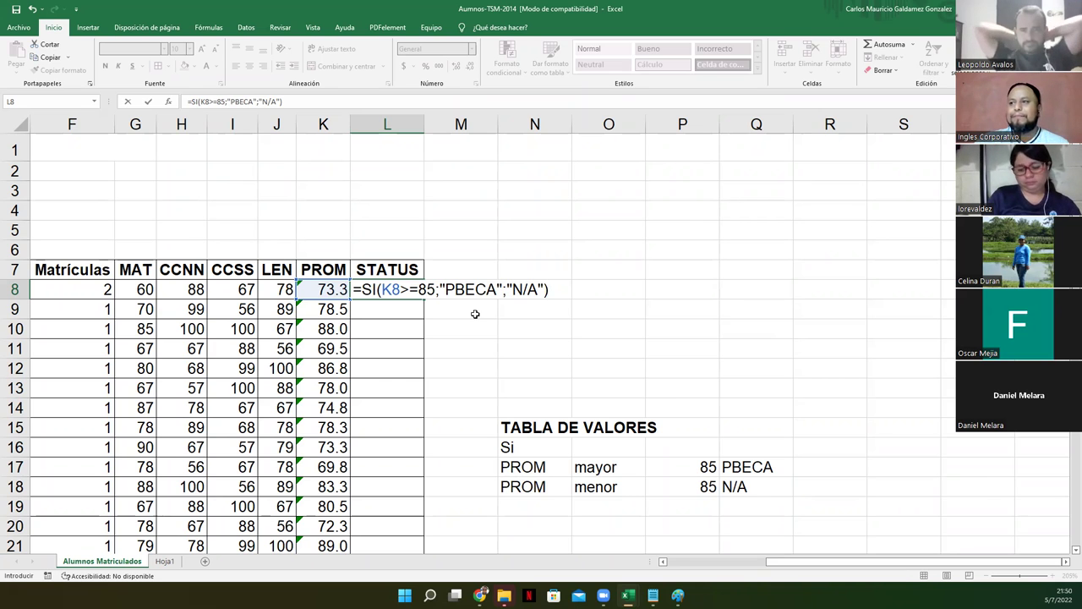
{"action": "key", "text": "Return"}
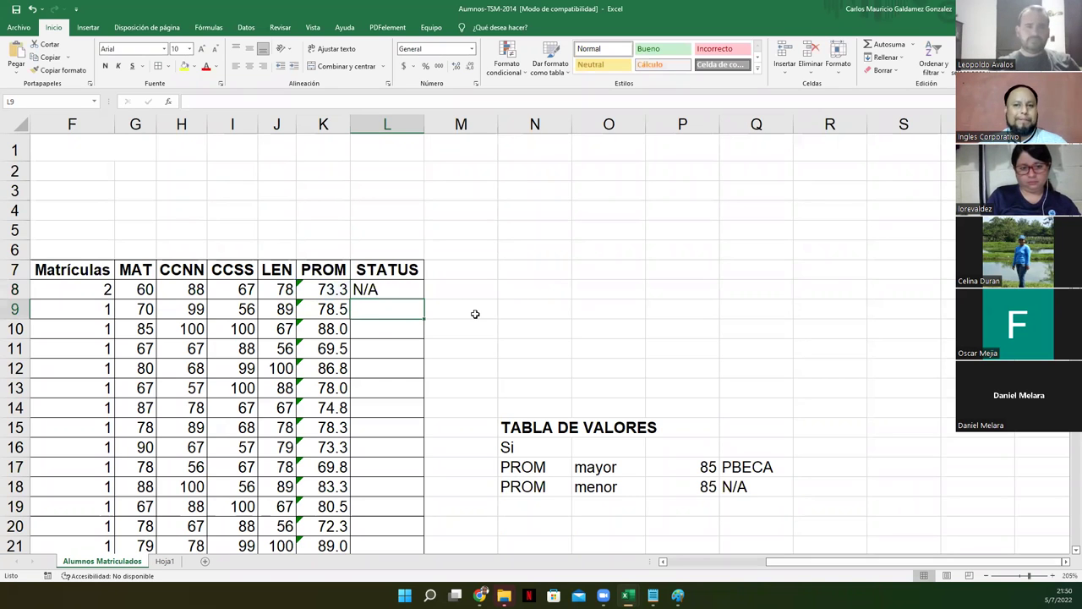
Examine the student list from the DNI and Alumno columns through to the STATUS column, including the second student's row
{"action": "left_click", "coordinate": [689, 565]}
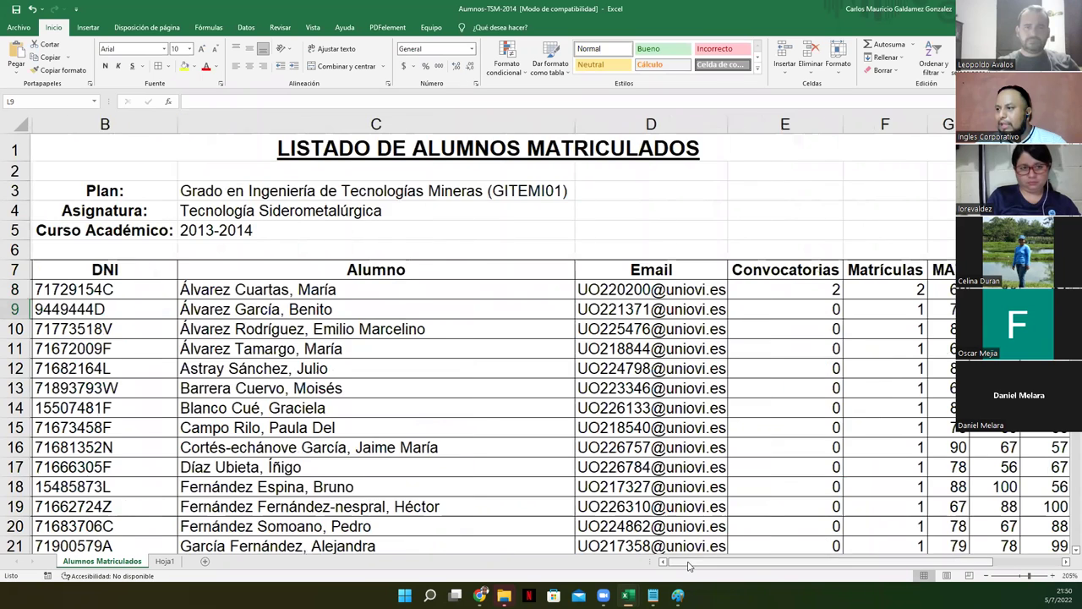
{"action": "scroll", "coordinate": [588, 523], "scroll_direction": "left", "scroll_amount": 1}
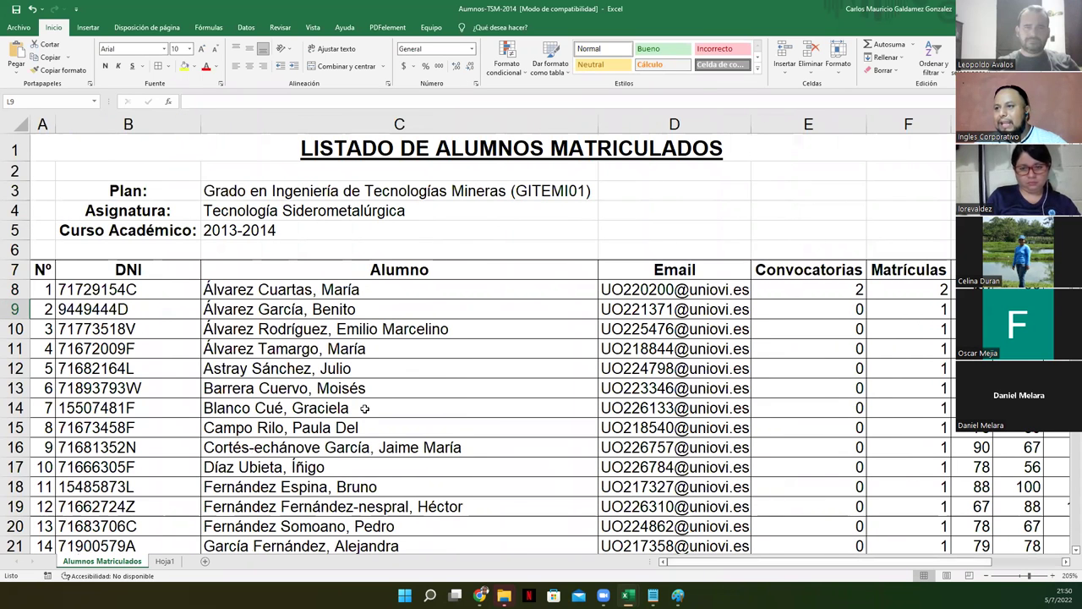
{"action": "left_click", "coordinate": [319, 308]}
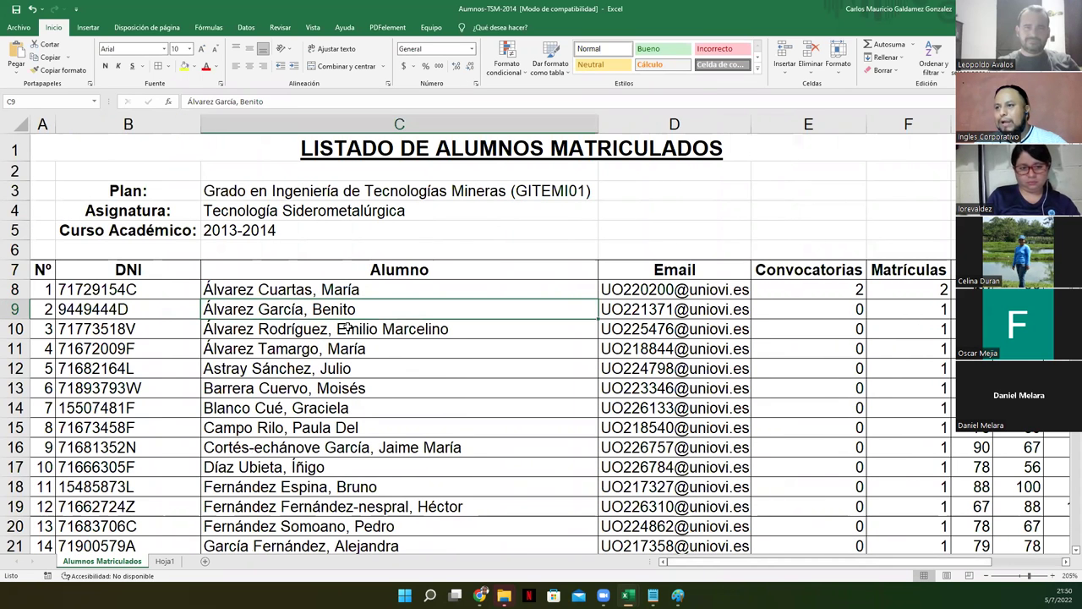
{"action": "scroll", "coordinate": [348, 329], "scroll_direction": "down", "scroll_amount": 1, "text": "ctrl"}
{"action": "scroll", "coordinate": [355, 334], "scroll_direction": "down", "scroll_amount": 1}
{"action": "scroll", "coordinate": [394, 328], "scroll_direction": "down", "scroll_amount": 1}
{"action": "scroll", "coordinate": [400, 332], "scroll_direction": "up", "scroll_amount": 1}
{"action": "scroll", "coordinate": [400, 335], "scroll_direction": "down", "scroll_amount": 1}
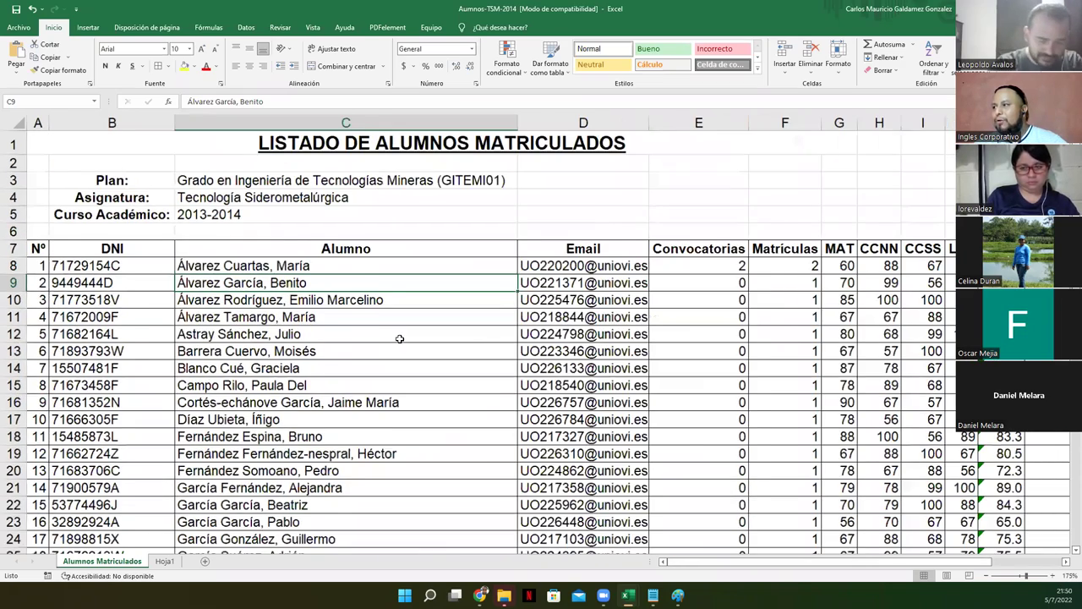
{"action": "scroll", "coordinate": [399, 337], "scroll_direction": "down", "scroll_amount": 1}
{"action": "scroll", "coordinate": [399, 338], "scroll_direction": "down", "scroll_amount": 1}
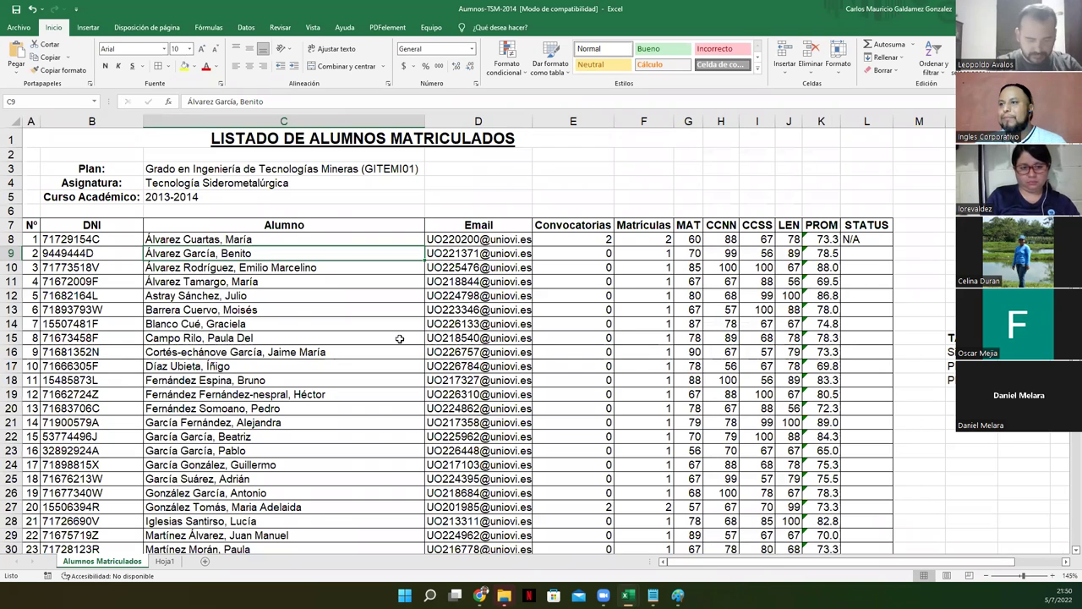
Start an SI formula in L10 with the logical test K10>=85, referring to the third student's PROM average
{"action": "left_click", "coordinate": [857, 253]}
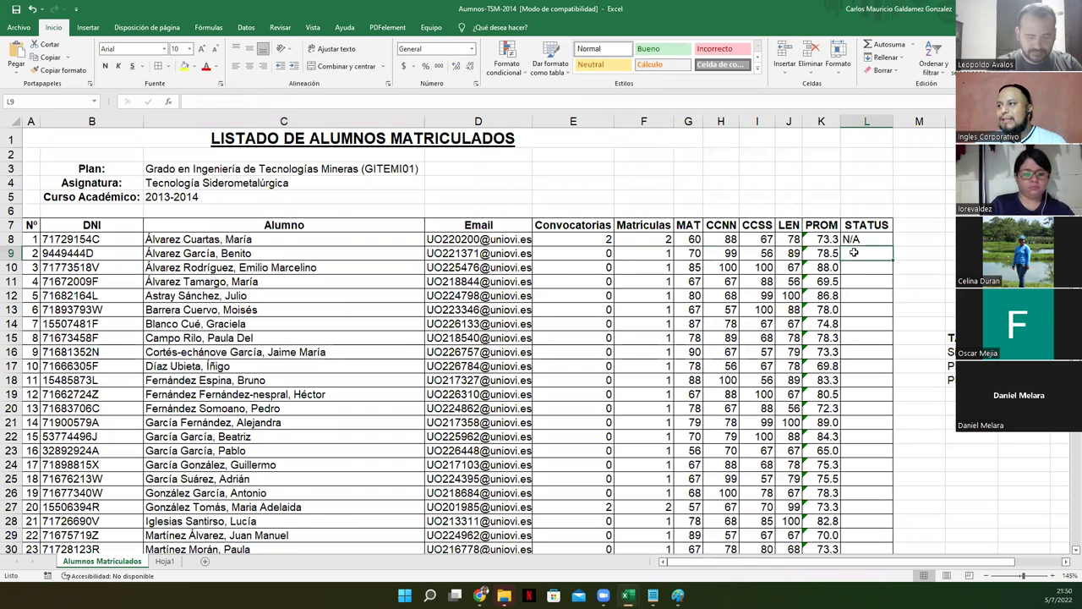
{"action": "key", "text": "Down"}
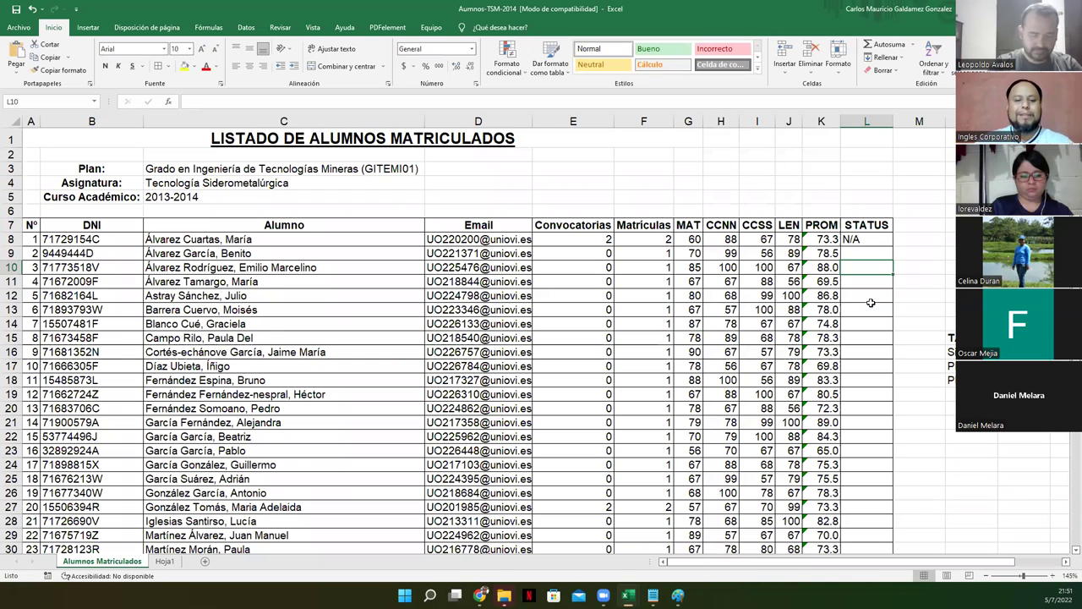
{"action": "type", "text": "=SI("}
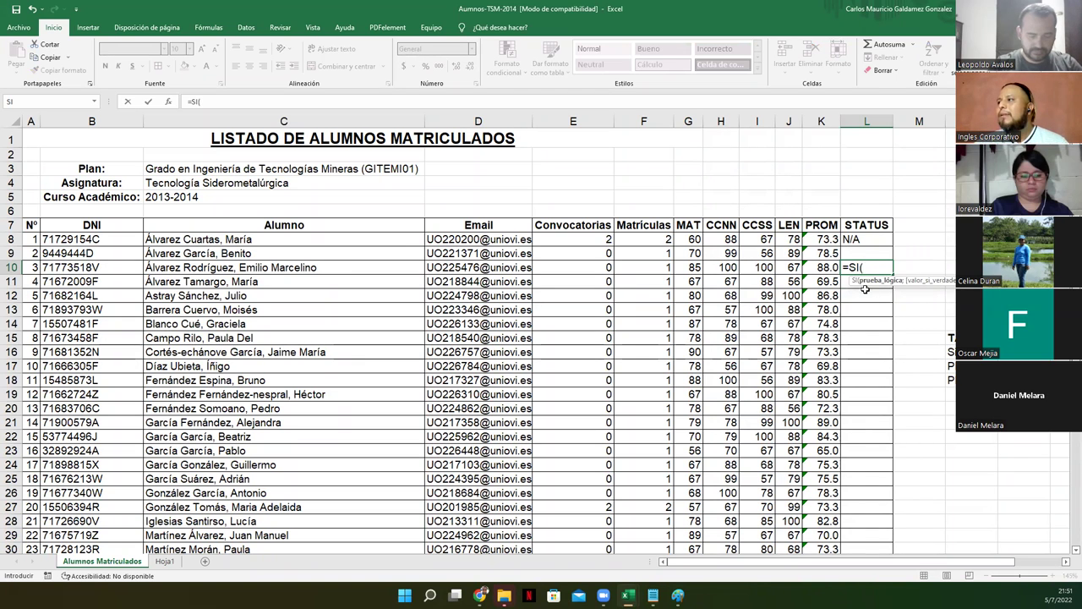
{"action": "left_click", "coordinate": [822, 268]}
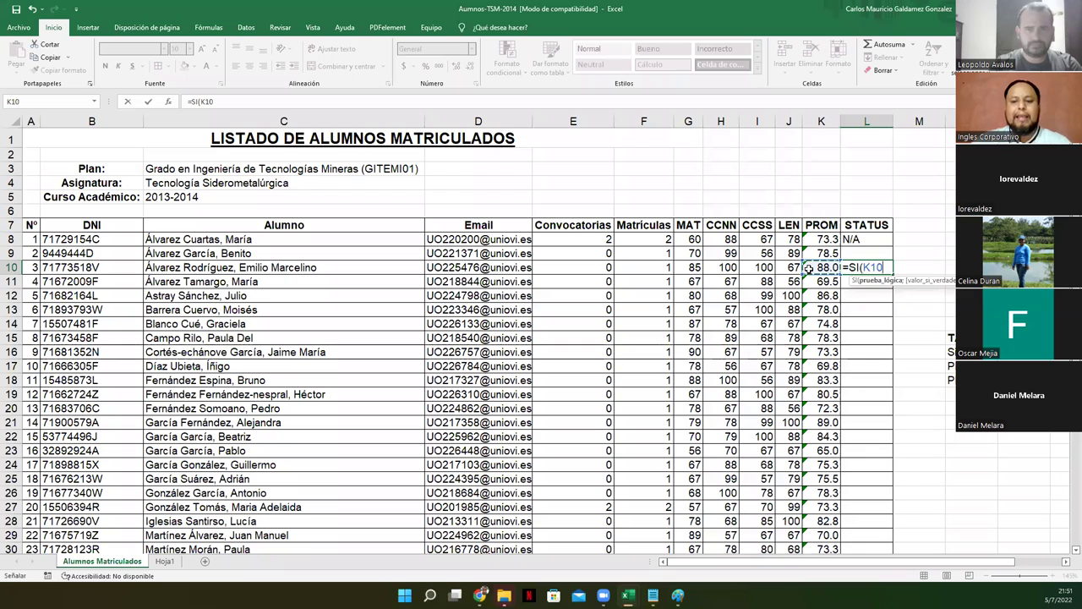
{"action": "type", "text": "<"}
{"action": "key", "text": "BackSpace"}
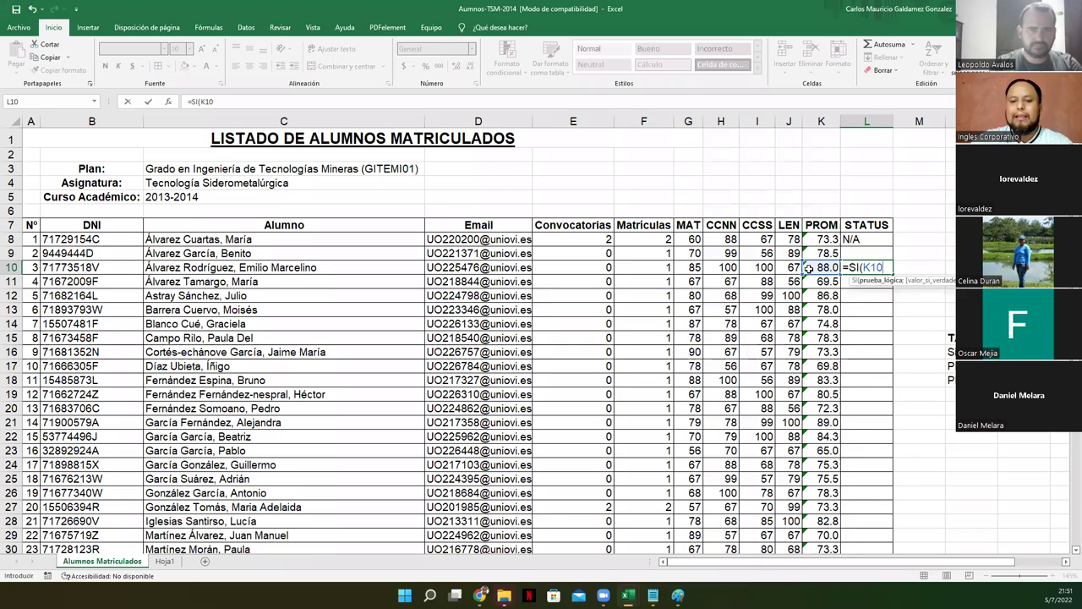
{"action": "type", "text": ">="}
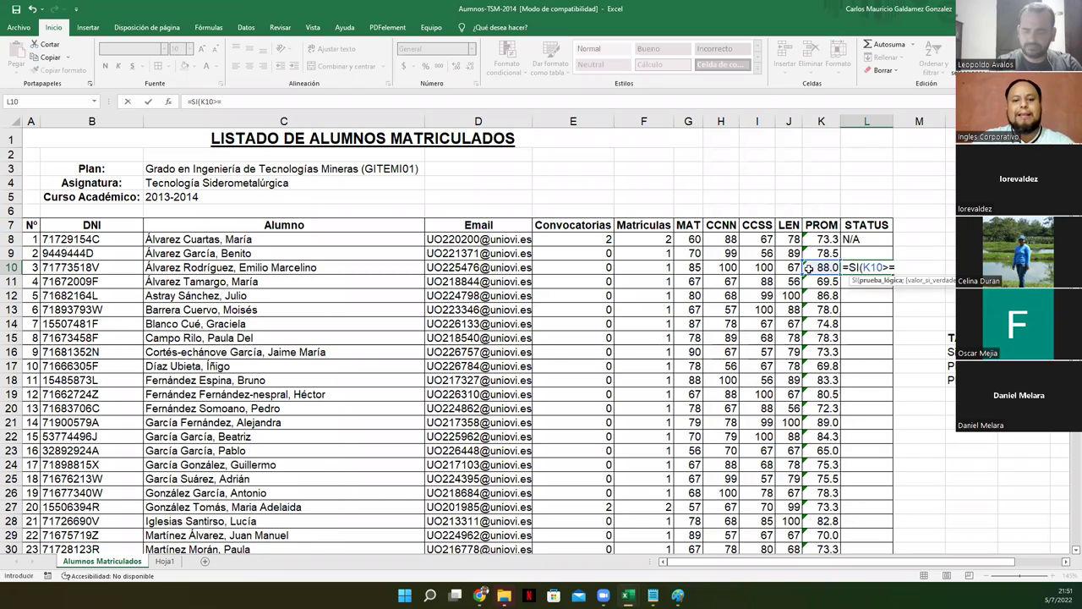
{"action": "type", "text": "85"}
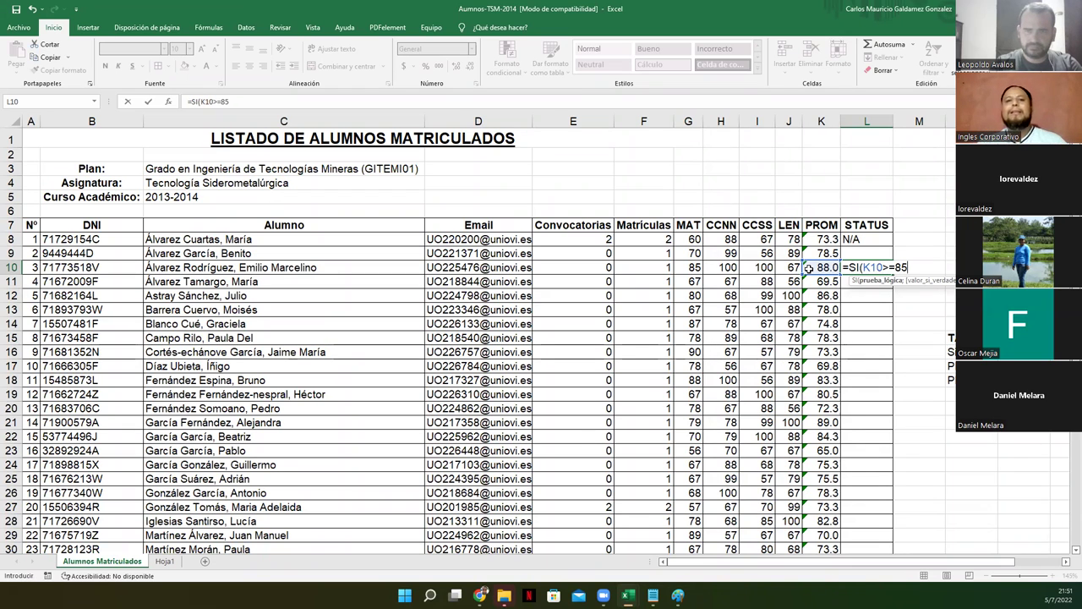
Add "PBECA" as the value if true and "N/A" as the value if false, completing =SI(K10>=85;"PBECA";"N/A") in L10
{"action": "type", "text": ";"}
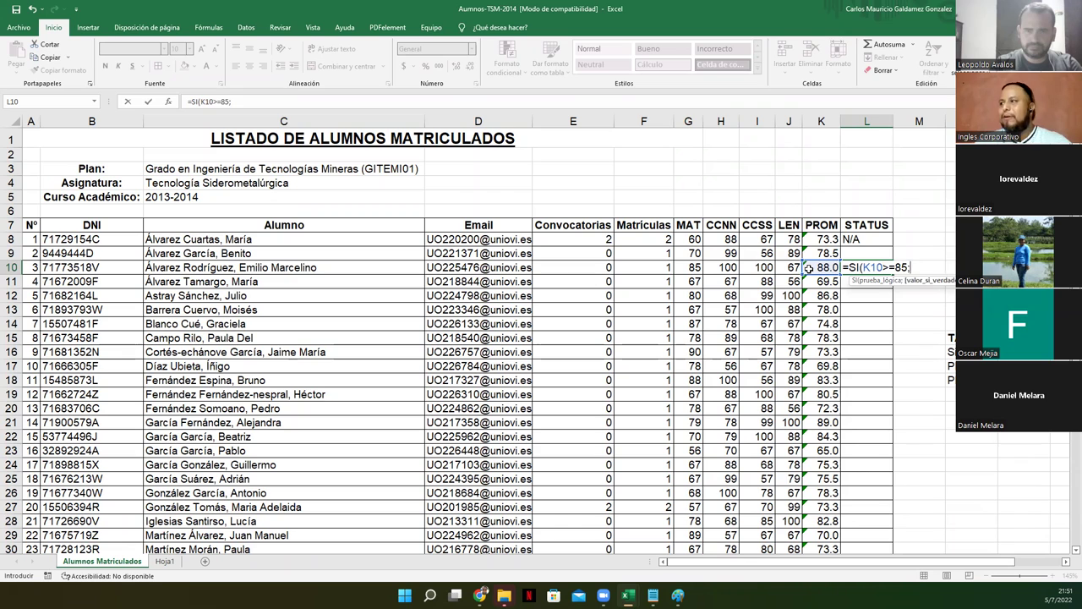
{"action": "type", "text": "\""}
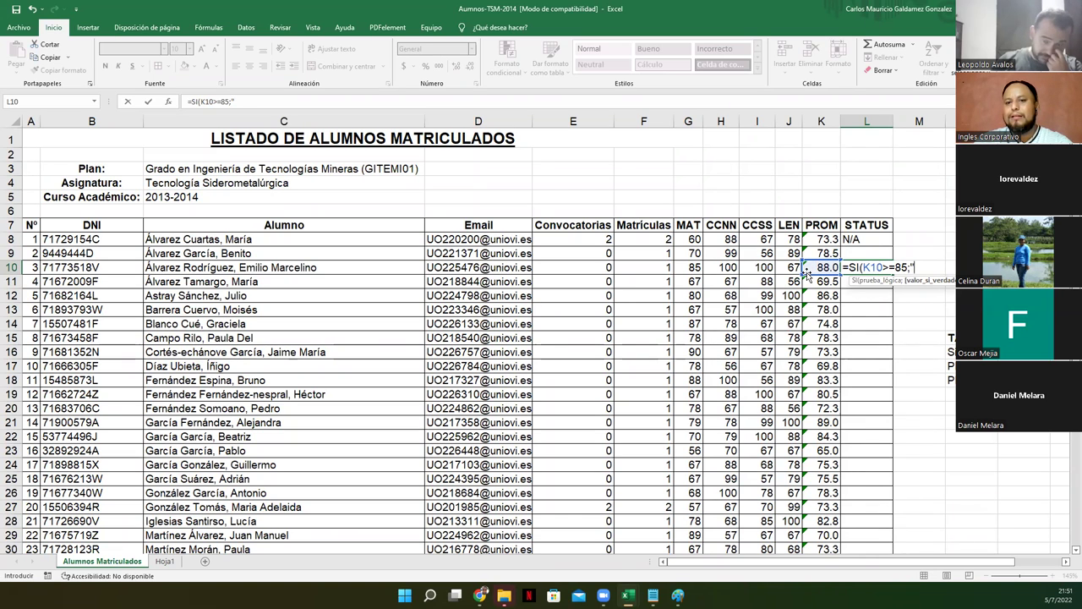
{"action": "type", "text": "PBECA\""}
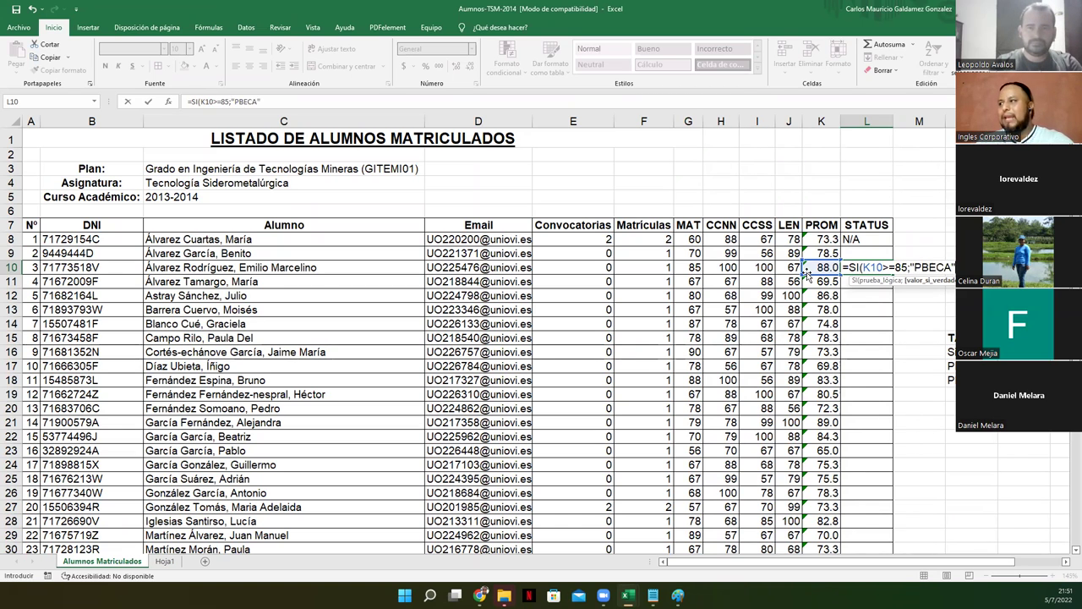
{"action": "type", "text": ";\""}
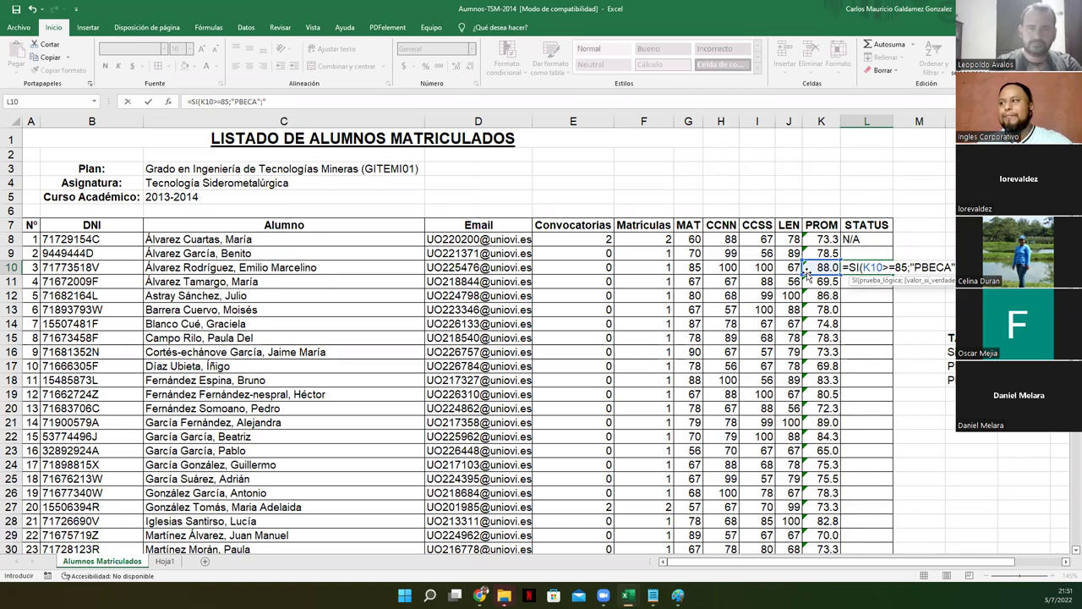
{"action": "type", "text": "N/A\""}
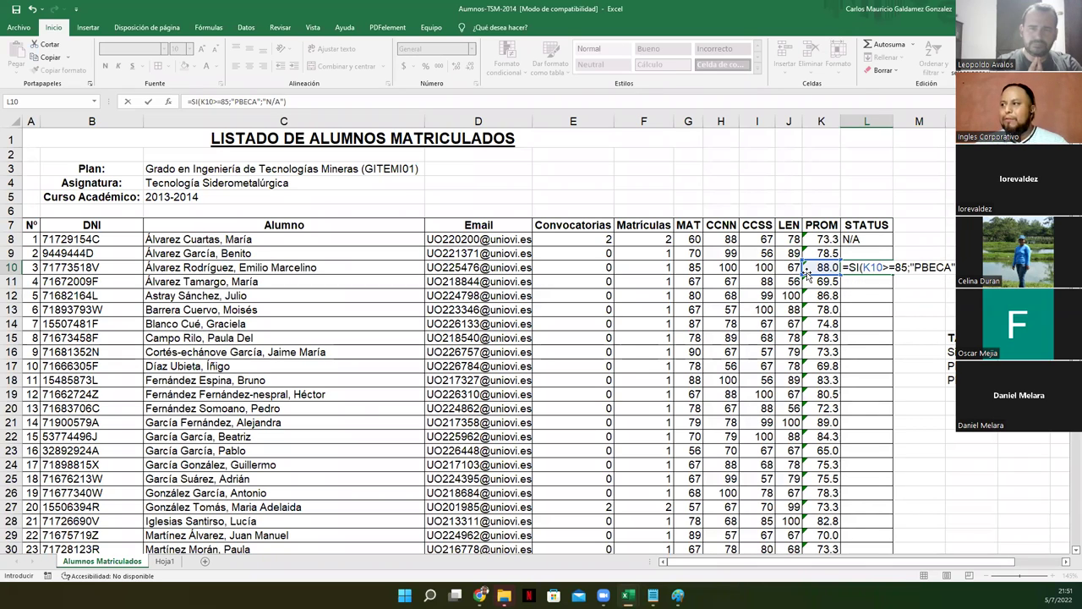
{"action": "key", "text": "Return"}
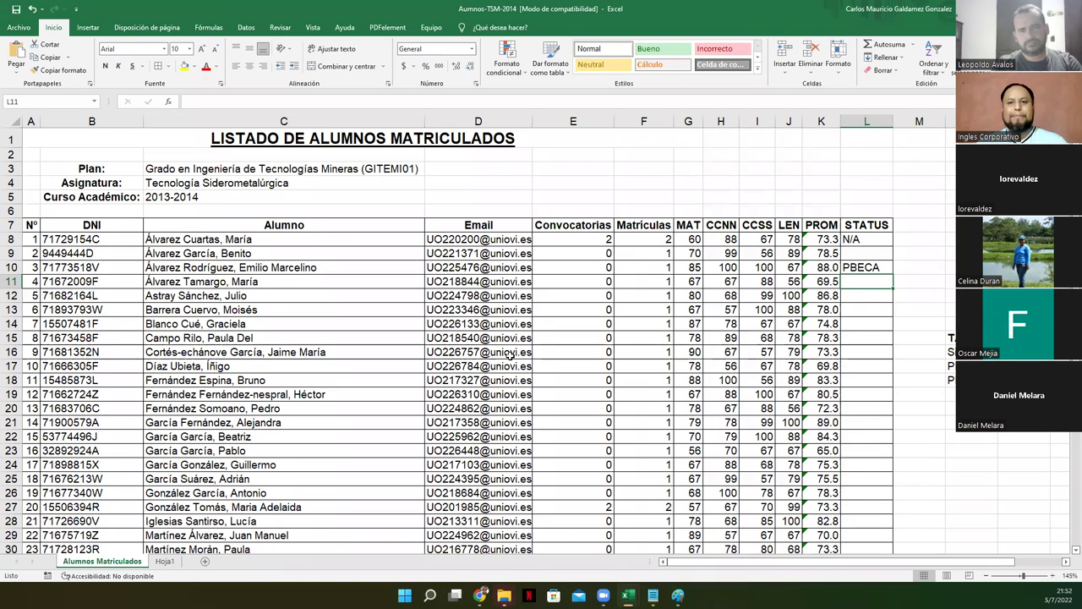
Copy the L10 formula into the whole STATUS column, from L8 to L48
{"action": "left_click", "coordinate": [872, 267]}
{"action": "key", "text": "ctrl+c"}
{"action": "left_click", "coordinate": [859, 241]}
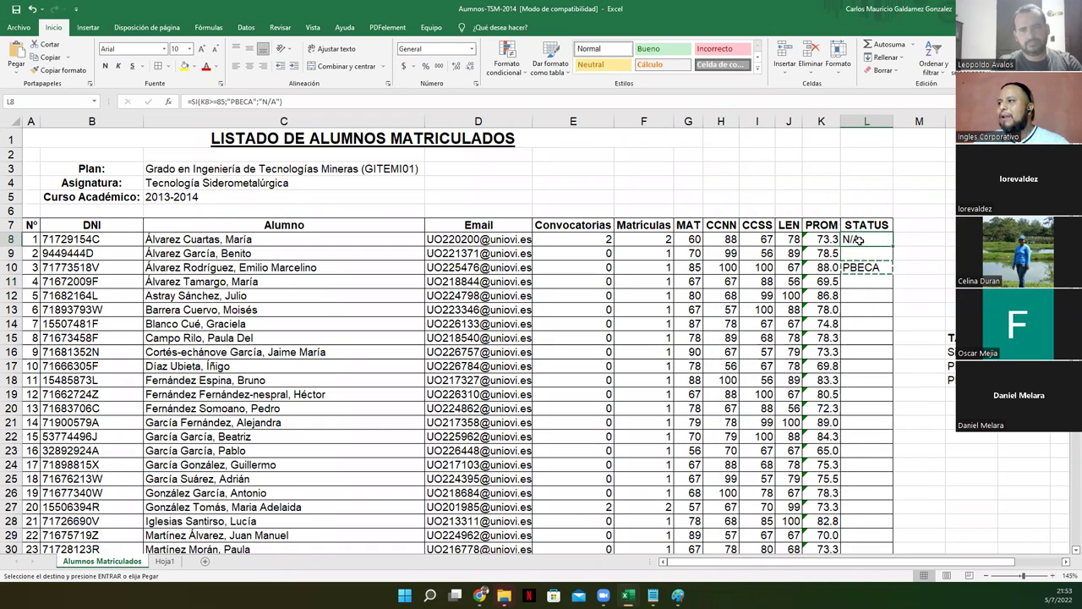
{"action": "scroll", "coordinate": [866, 290], "scroll_direction": "down", "scroll_amount": 8}
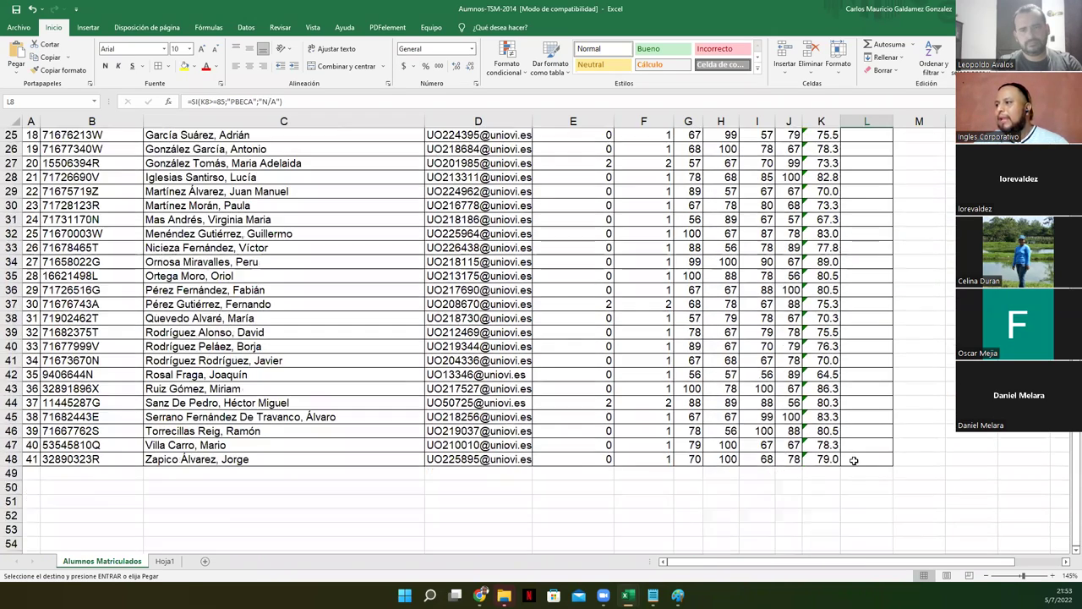
{"action": "left_click", "coordinate": [854, 460], "text": "shift"}
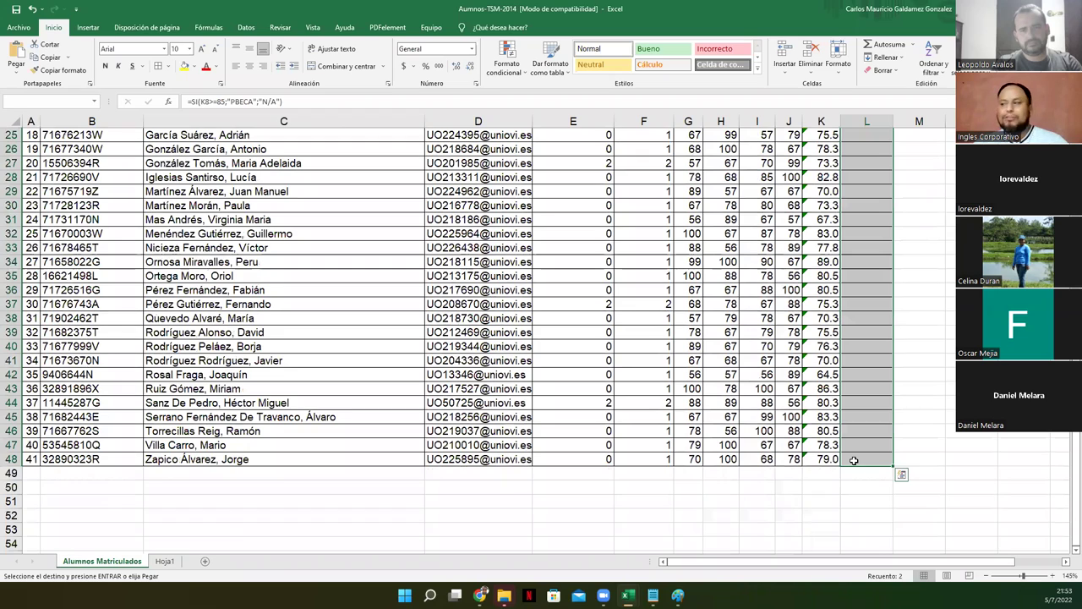
{"action": "key", "text": "ctrl+v"}
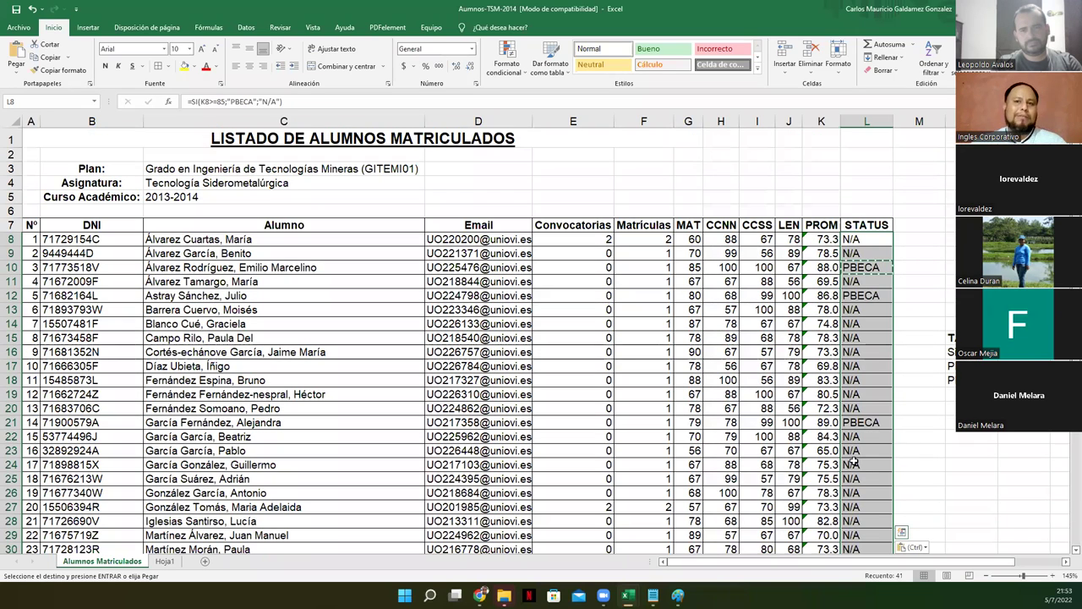
Review the filled STATUS column and select all its PBECA cells together: L43, L34, L21, L12 and L10
{"action": "scroll", "coordinate": [709, 387], "scroll_direction": "down", "scroll_amount": 2}
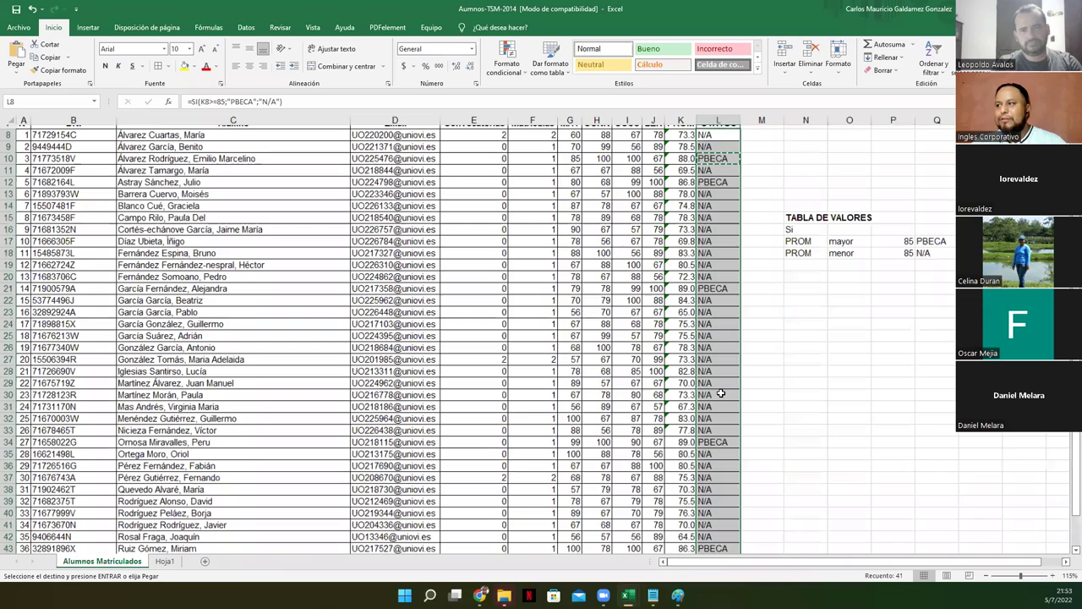
{"action": "scroll", "coordinate": [606, 480], "scroll_direction": "down", "scroll_amount": 2}
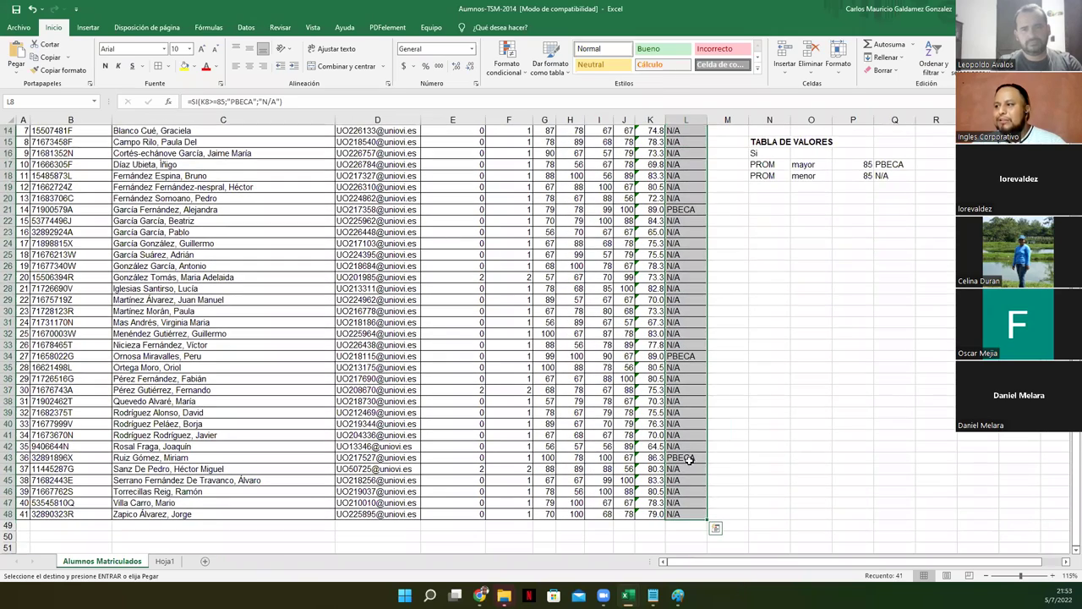
{"action": "left_click", "coordinate": [689, 458]}
{"action": "left_click", "coordinate": [685, 355], "text": "ctrl"}
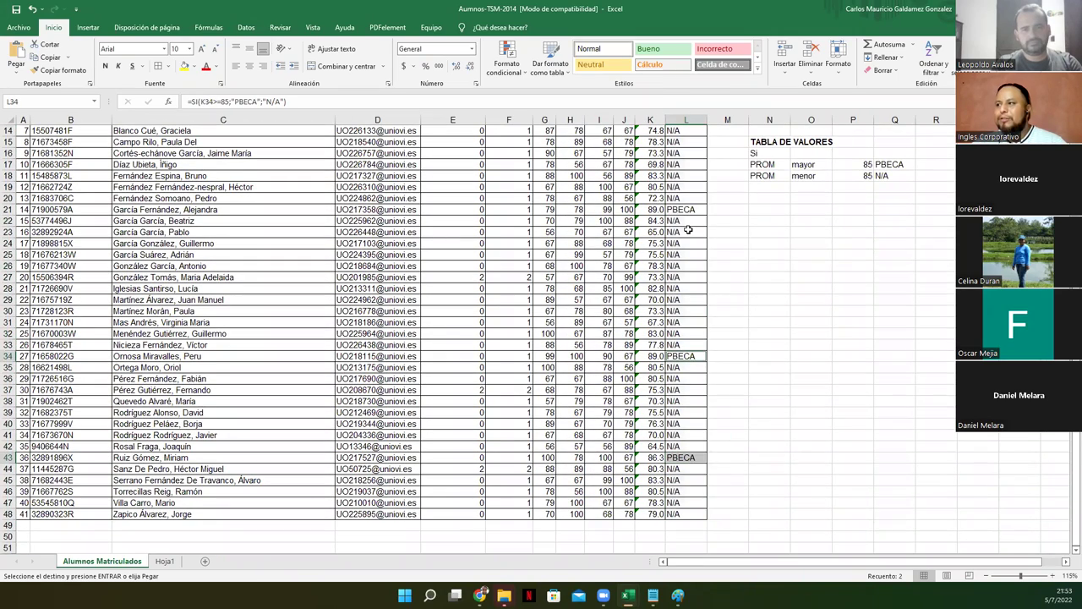
{"action": "left_click", "coordinate": [687, 209], "text": "ctrl"}
{"action": "scroll", "coordinate": [685, 203], "scroll_direction": "up", "scroll_amount": 2}
{"action": "left_click", "coordinate": [681, 174], "text": "ctrl"}
{"action": "left_click", "coordinate": [682, 152], "text": "ctrl"}
{"action": "key", "text": "Escape"}
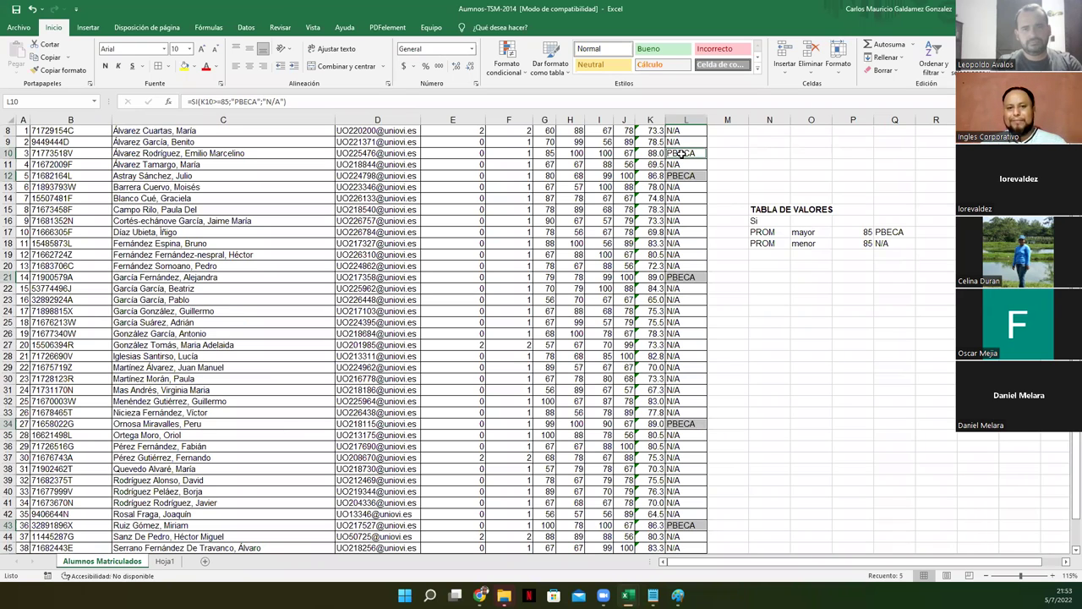
{"action": "scroll", "coordinate": [468, 344], "scroll_direction": "up", "scroll_amount": 3}
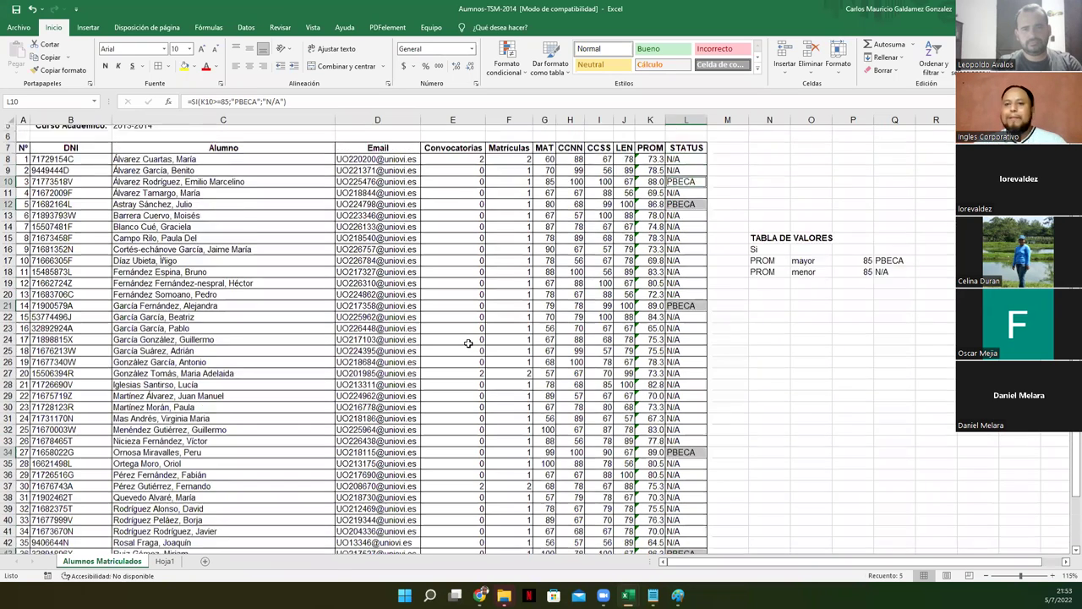
{"action": "scroll", "coordinate": [468, 344], "scroll_direction": "up", "scroll_amount": 1}
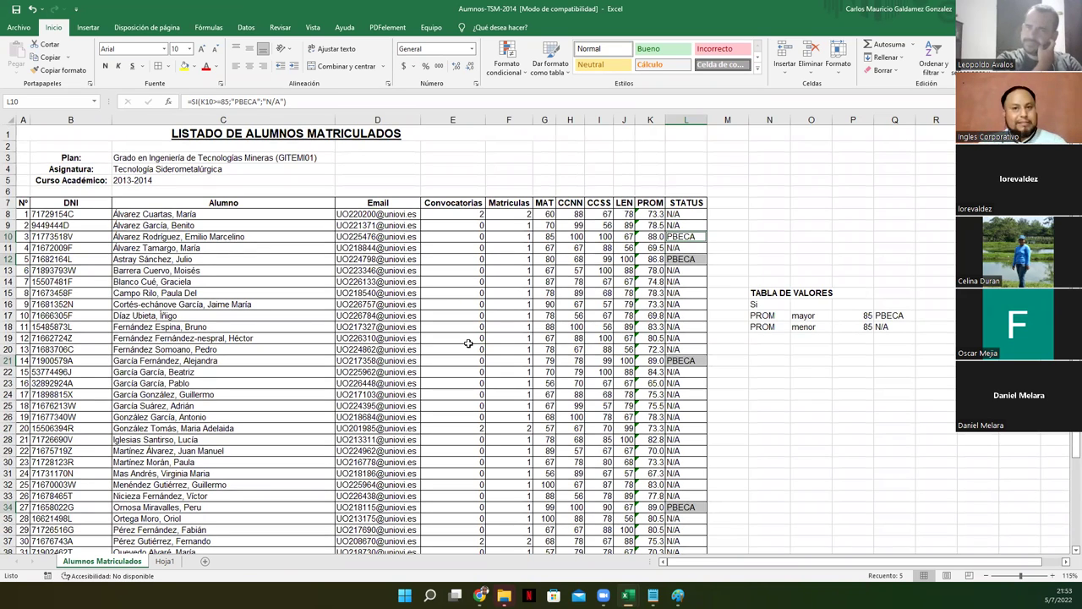
Check the STATUS formulas in L10 and L12 and compare them with the TABLA DE VALORES rules in N15:Q18
{"action": "left_click", "coordinate": [692, 237]}
{"action": "left_click", "coordinate": [692, 259]}
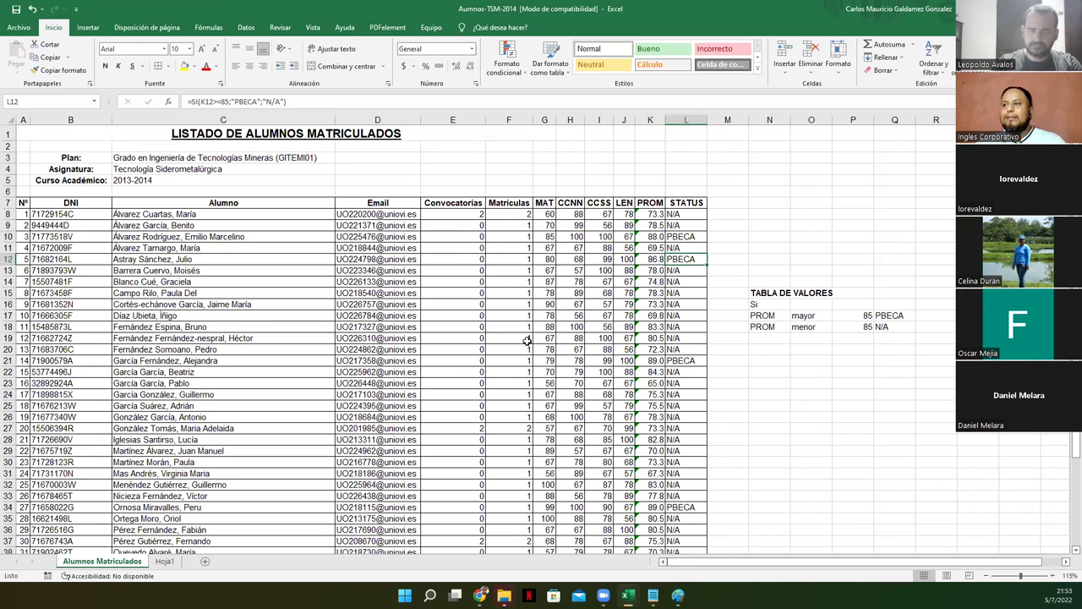
{"action": "left_click_drag", "start_coordinate": [769, 293], "coordinate": [879, 329]}
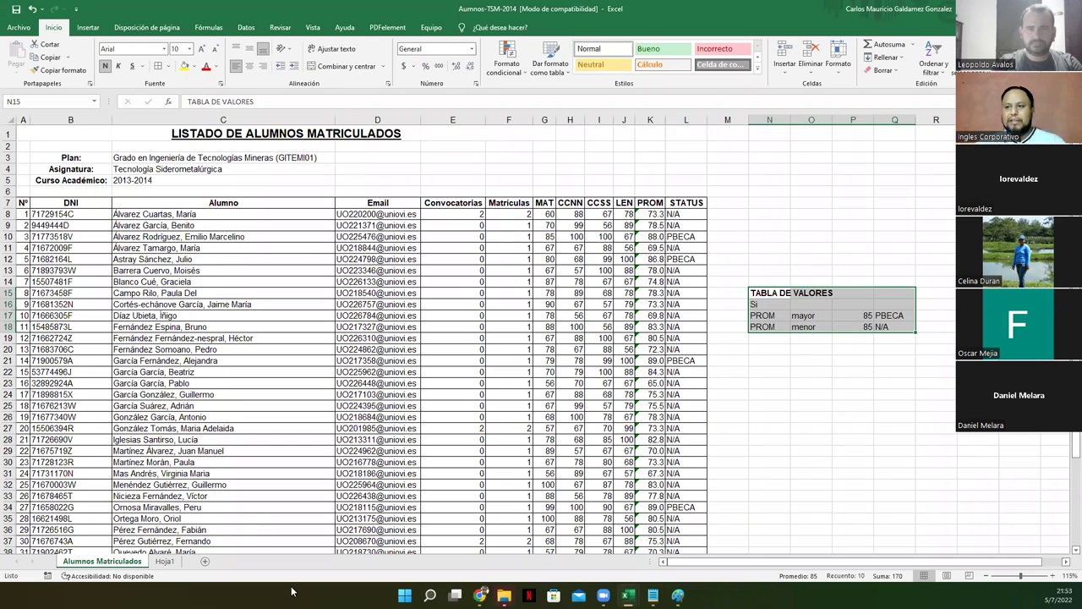
Delete the Hoja1 practice sheet permanently from the workbook
{"action": "left_click", "coordinate": [157, 561]}
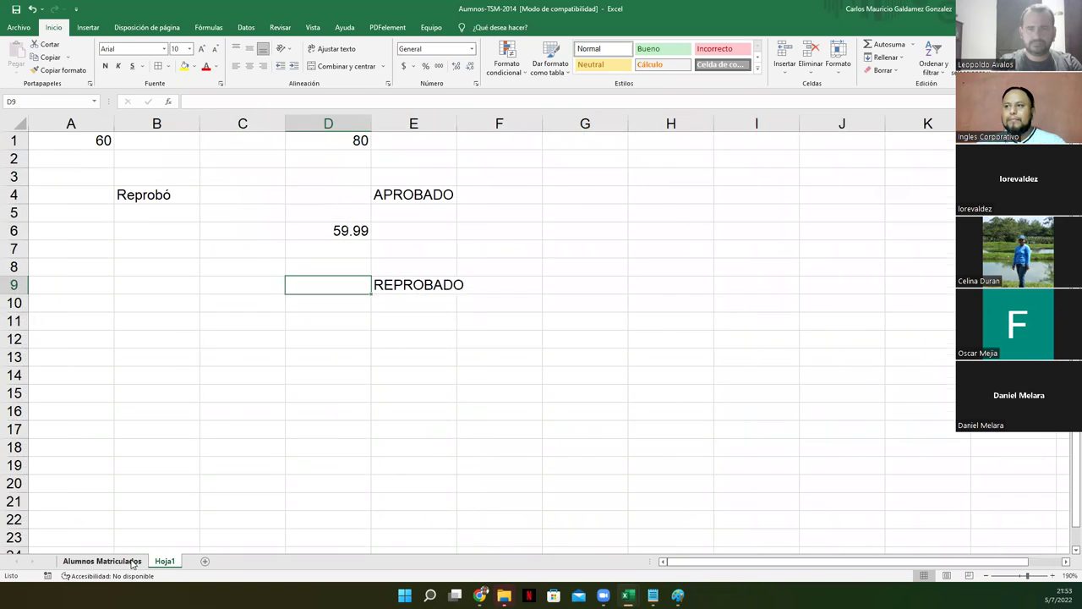
{"action": "left_click", "coordinate": [134, 561]}
{"action": "right_click", "coordinate": [169, 562]}
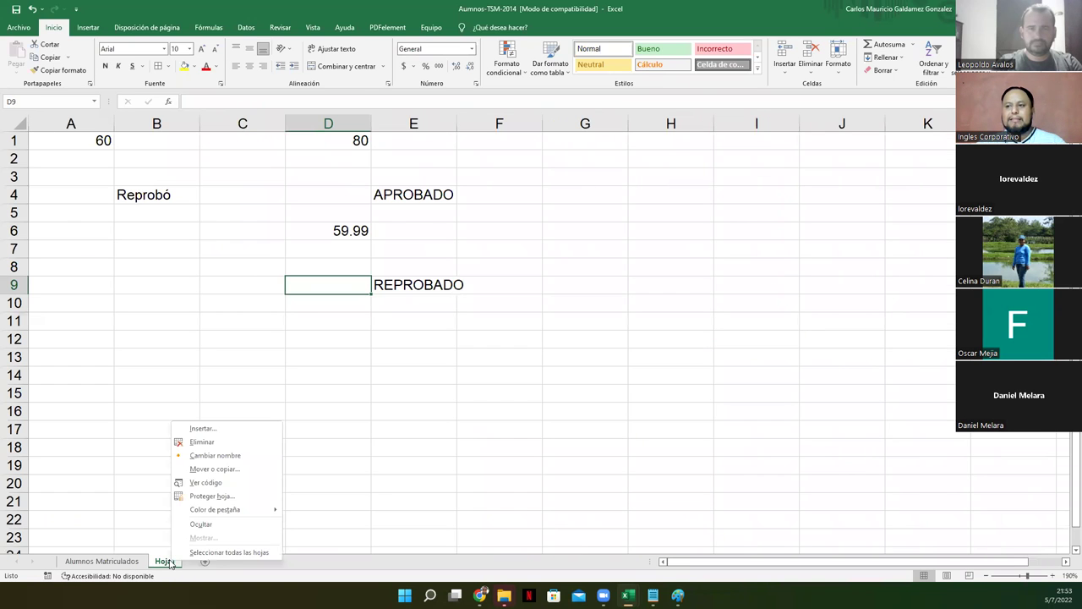
{"action": "left_click", "coordinate": [217, 442]}
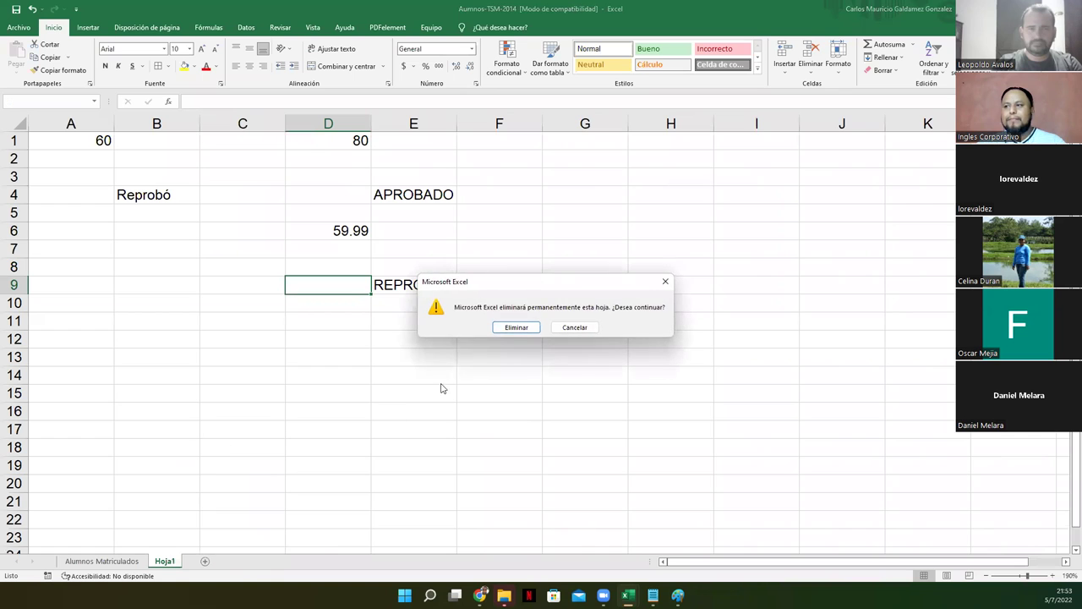
{"action": "left_click", "coordinate": [529, 328]}
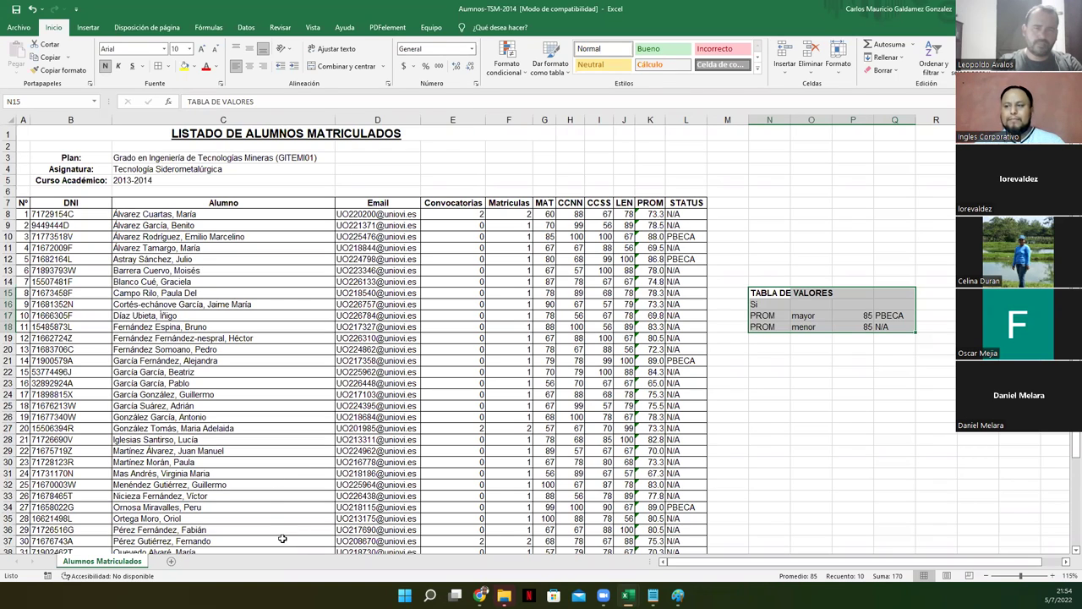
Open the first student's STATUS formula in L8 to examine its SI arguments
{"action": "left_click", "coordinate": [316, 363]}
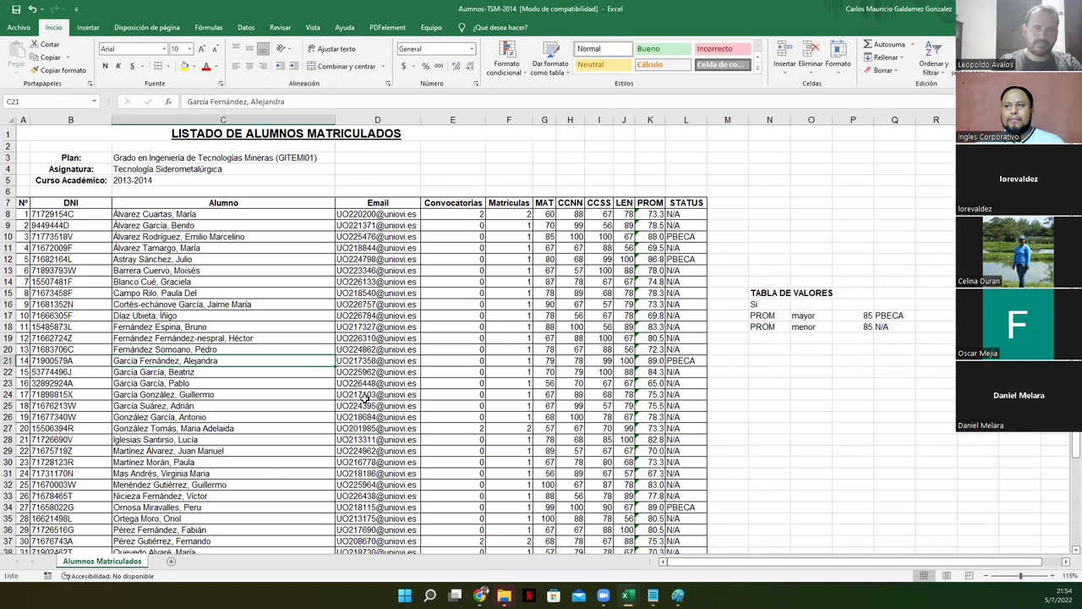
{"action": "left_click", "coordinate": [691, 214]}
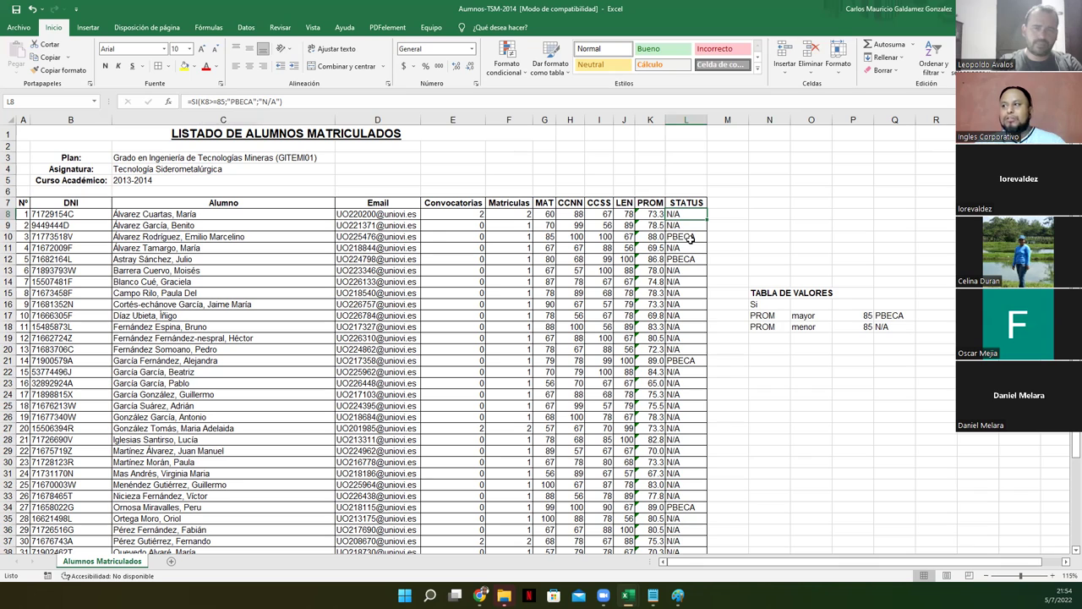
{"action": "key", "text": "F2"}
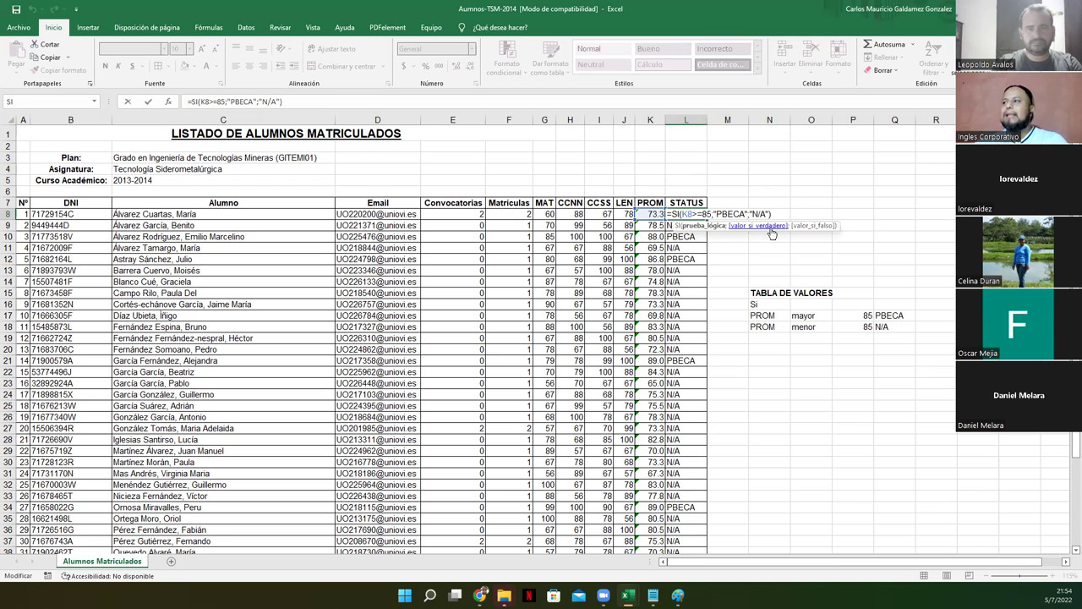
Enter a second STATUS header in M7, beside the existing STATUS column, and select M8 below it
{"action": "left_click", "coordinate": [716, 203]}
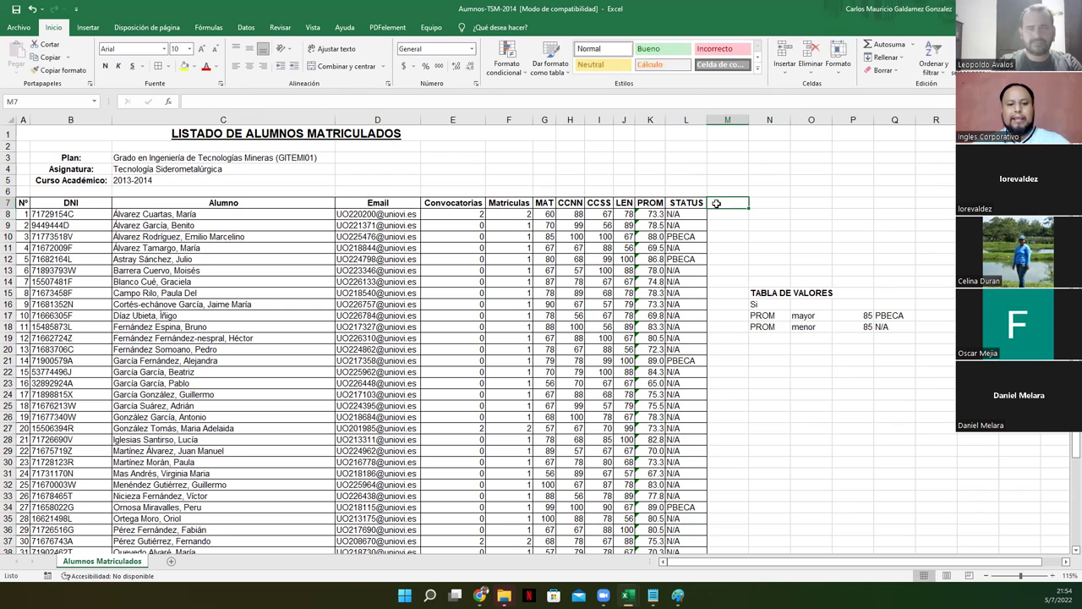
{"action": "type", "text": "STUS"}
{"action": "key", "text": "BackSpace"}
{"action": "key", "text": "BackSpace"}
{"action": "key", "text": "BackSpace"}
{"action": "type", "text": "TATUS"}
{"action": "key", "text": "Up"}
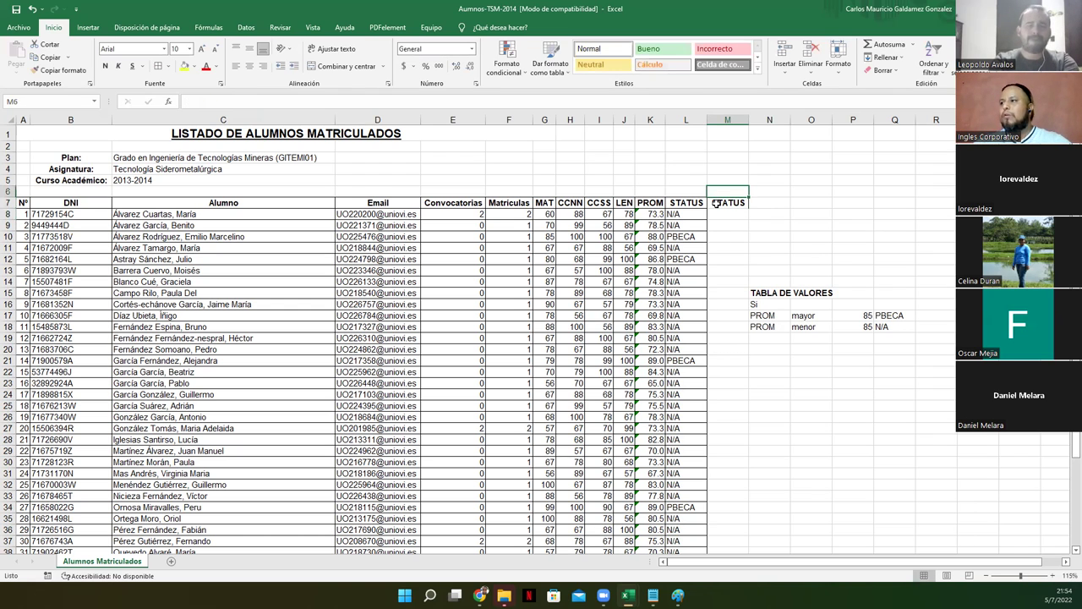
{"action": "left_click", "coordinate": [720, 215]}
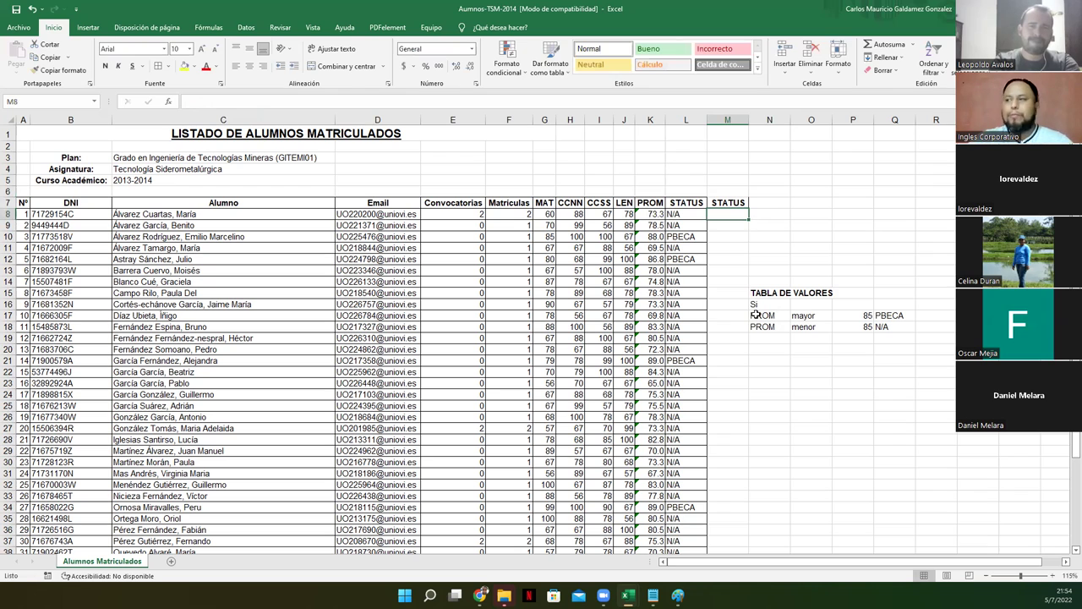
Start an SI formula in M8 under the second STATUS header with the logical test K8<85
{"action": "type", "text": "="}
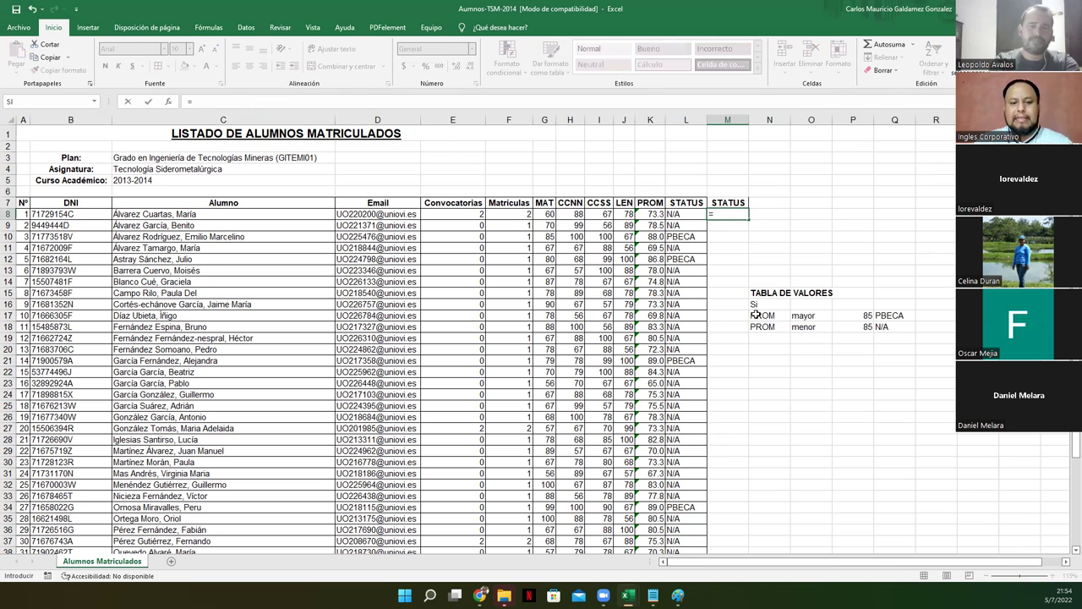
{"action": "type", "text": "SI("}
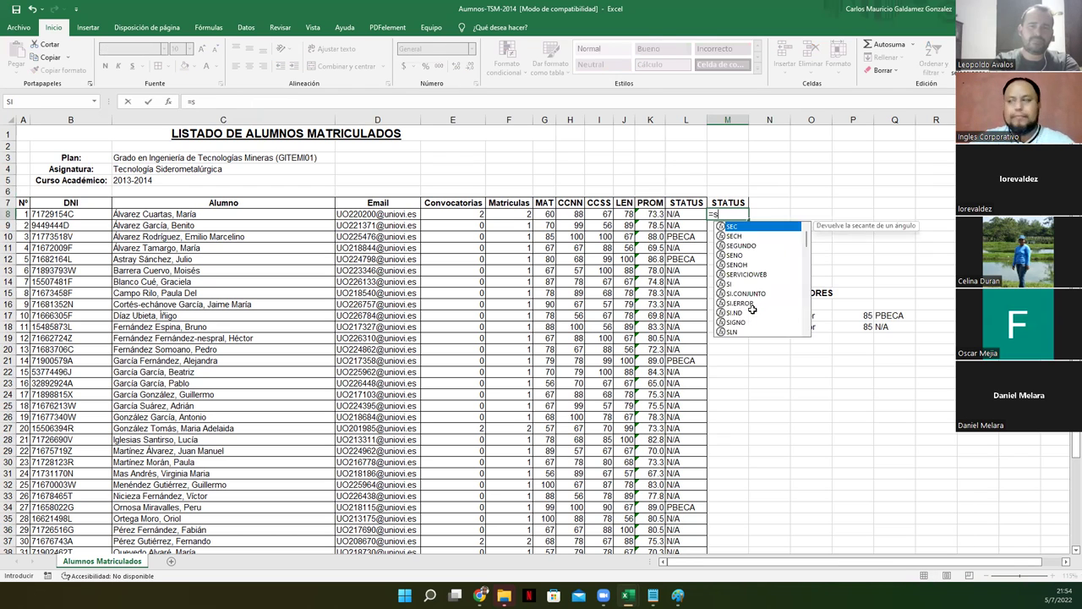
{"action": "left_click", "coordinate": [656, 214]}
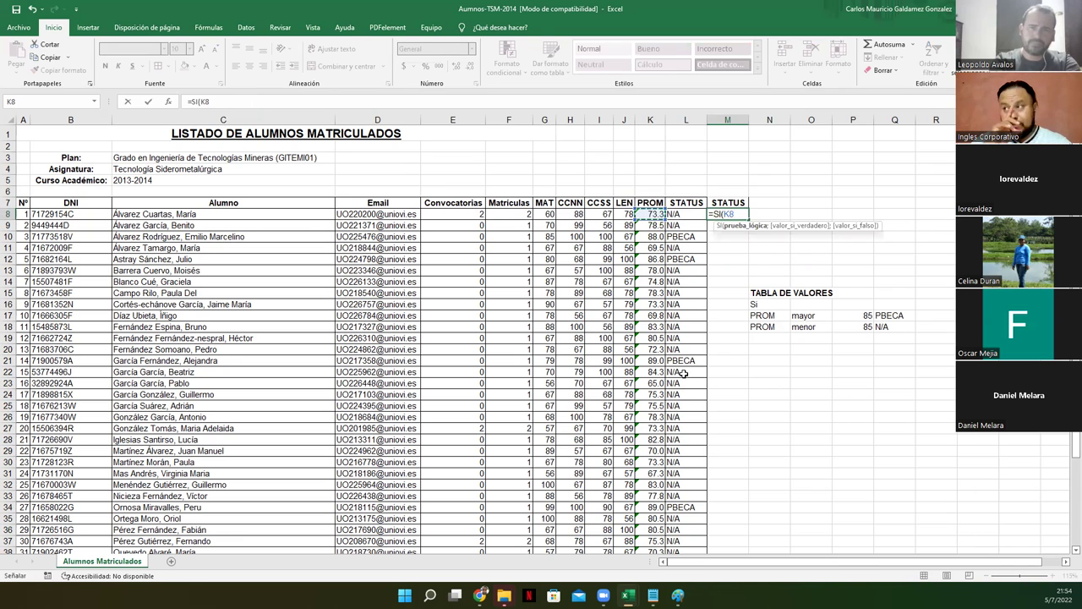
{"action": "key", "text": "alt"}
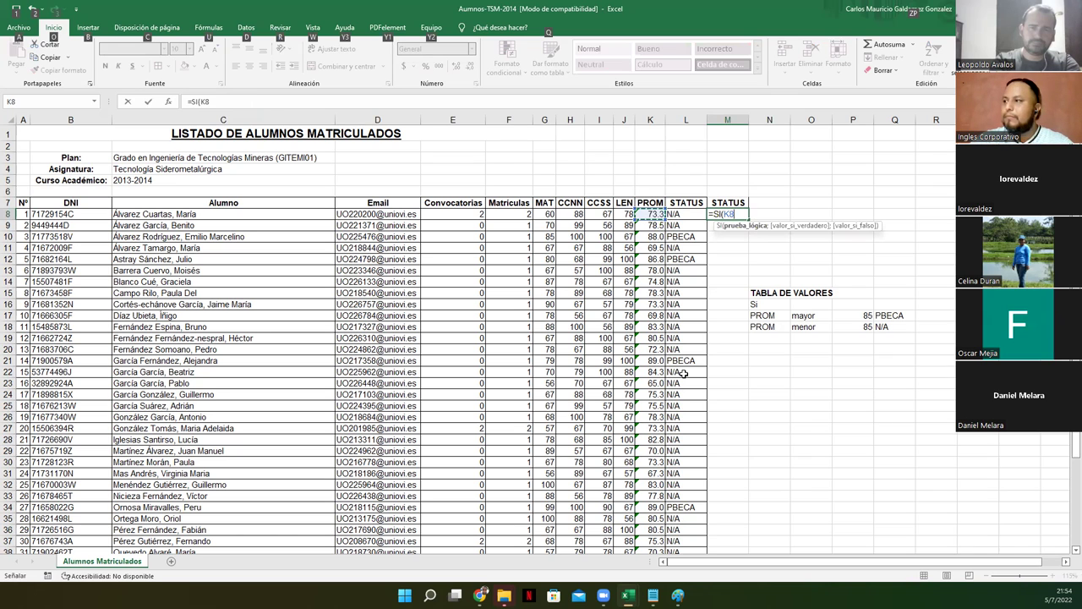
{"action": "key", "text": "Escape"}
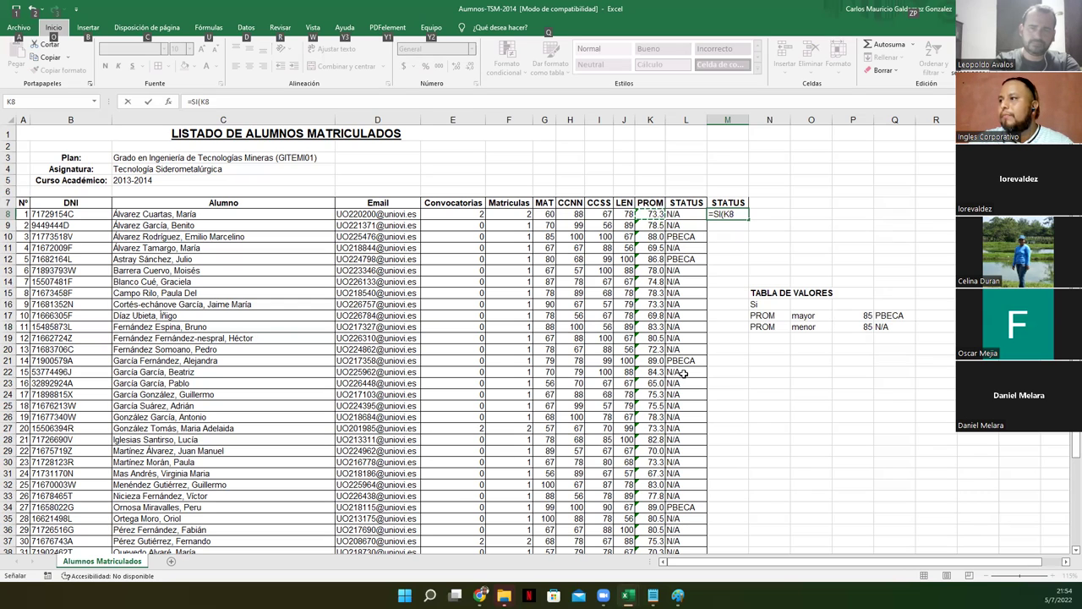
{"action": "left_click", "coordinate": [250, 103]}
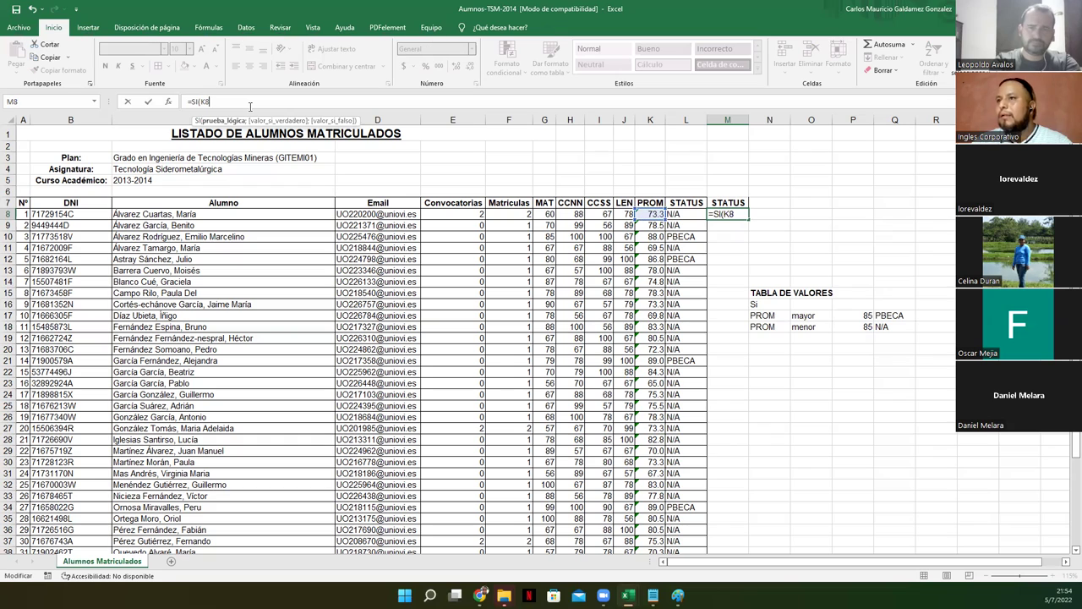
{"action": "type", "text": "<"}
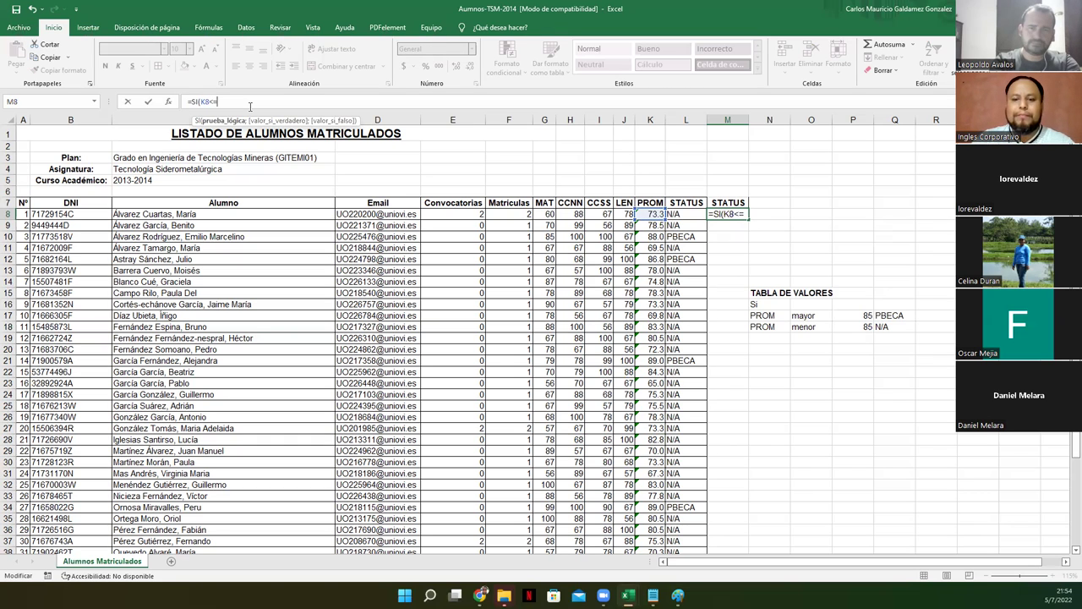
{"action": "type", "text": "=85"}
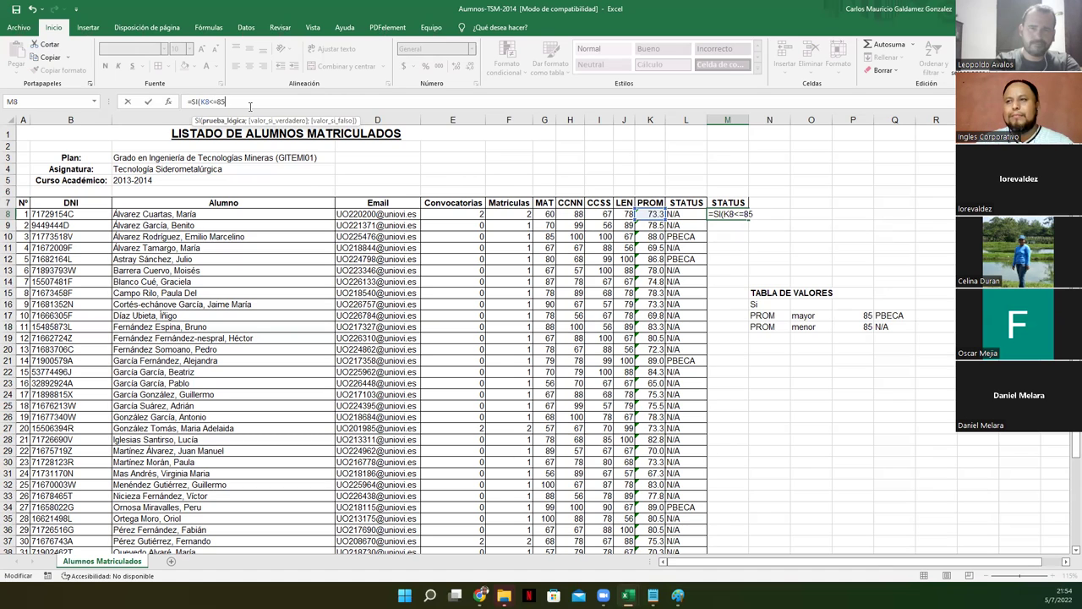
{"action": "key", "text": "BackSpace"}
{"action": "key", "text": "BackSpace"}
{"action": "key", "text": "BackSpace"}
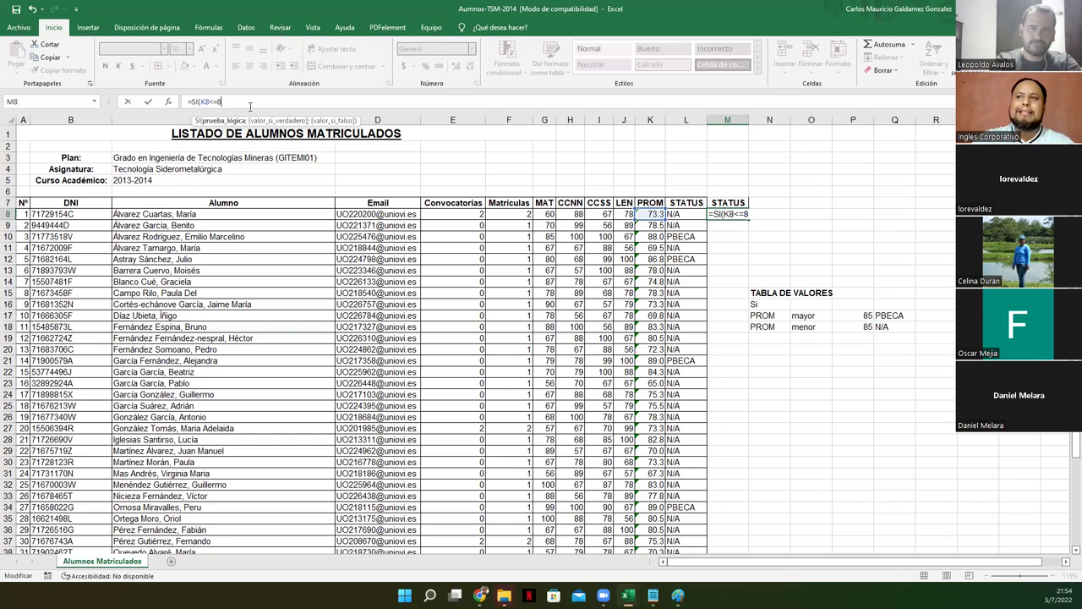
{"action": "type", "text": "85"}
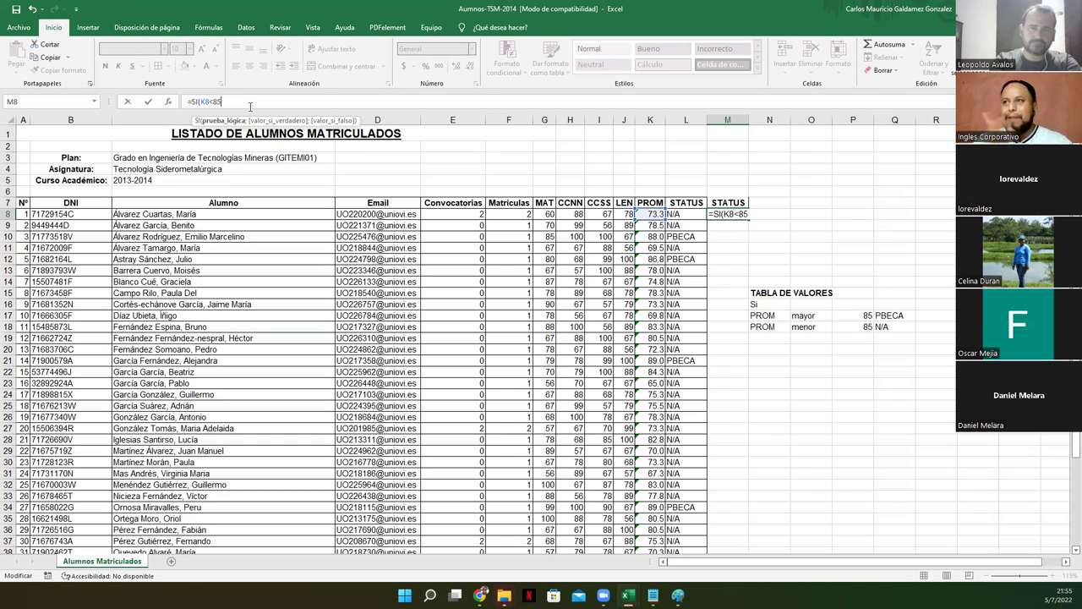
Complete the M8 formula to return "N/A" if true and "PBECA" if false, and fill it down the column to M48
{"action": "type", "text": ";\"N/A\";\""}
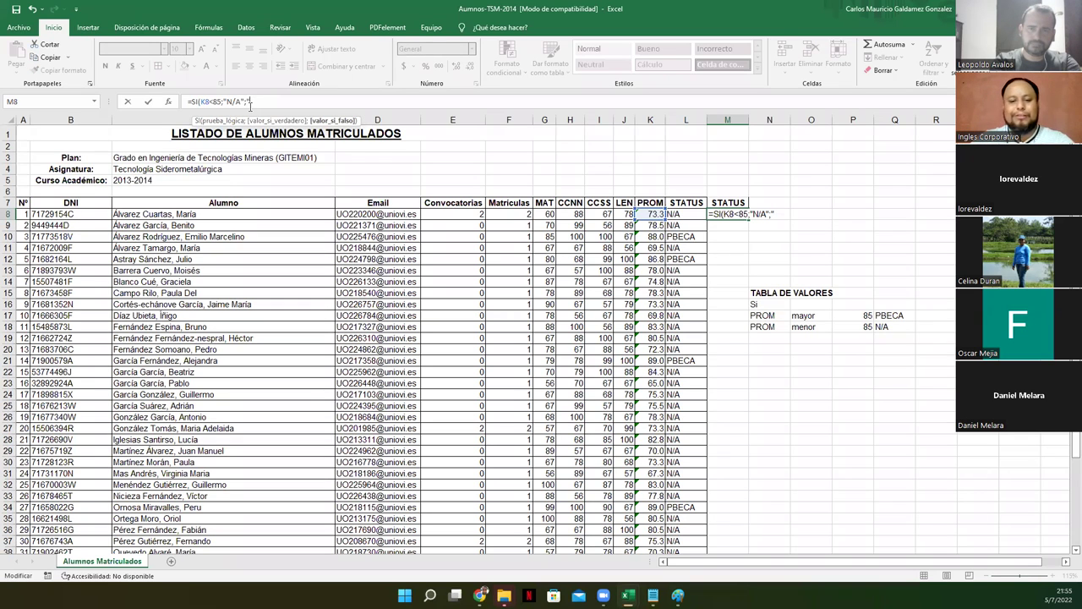
{"action": "type", "text": "P"}
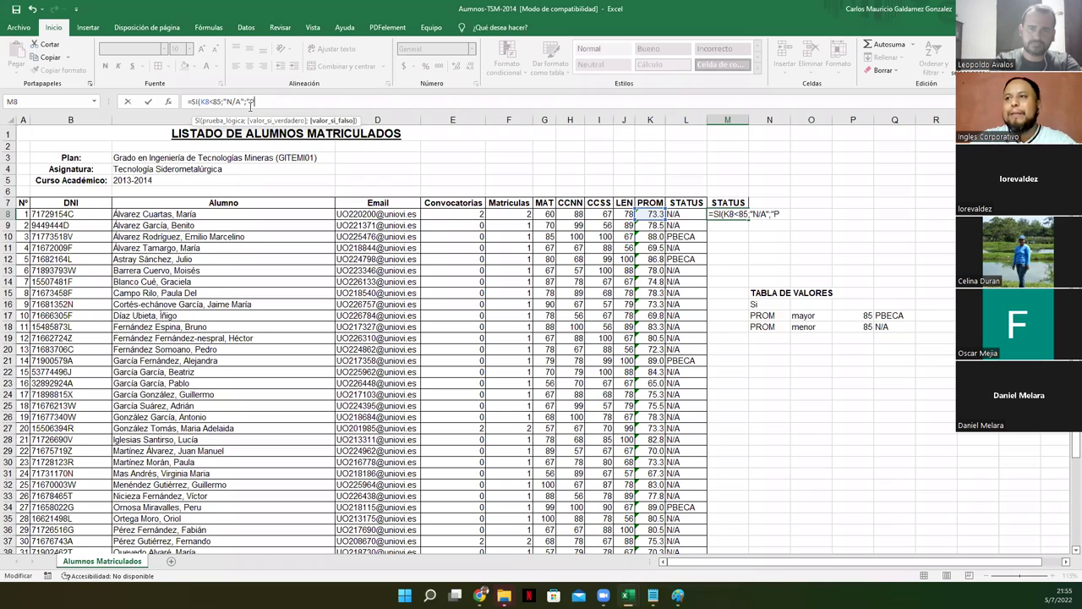
{"action": "type", "text": "BECA\""}
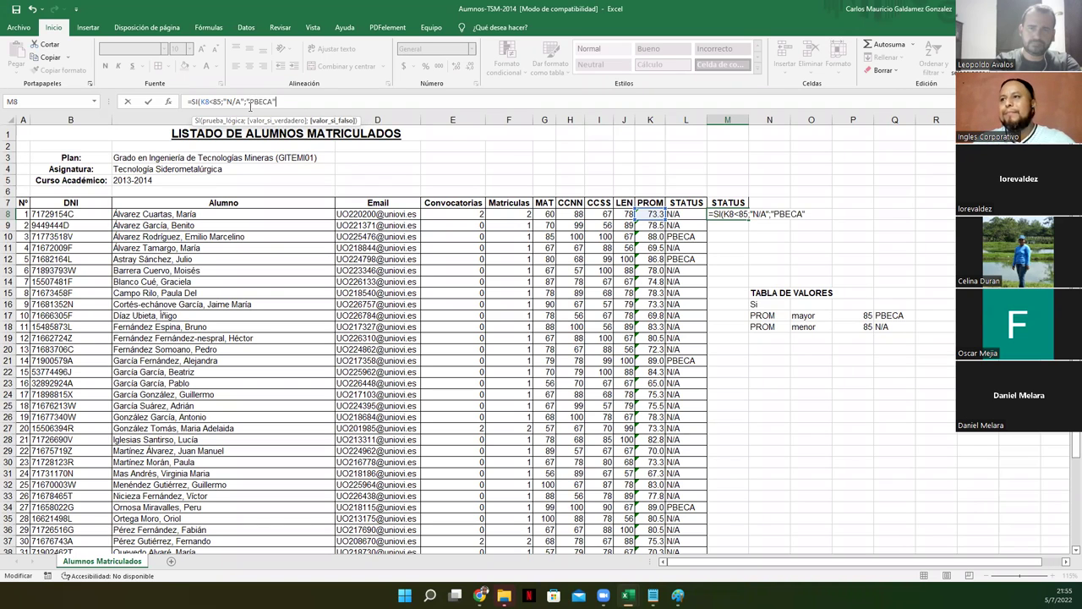
{"action": "type", "text": ")"}
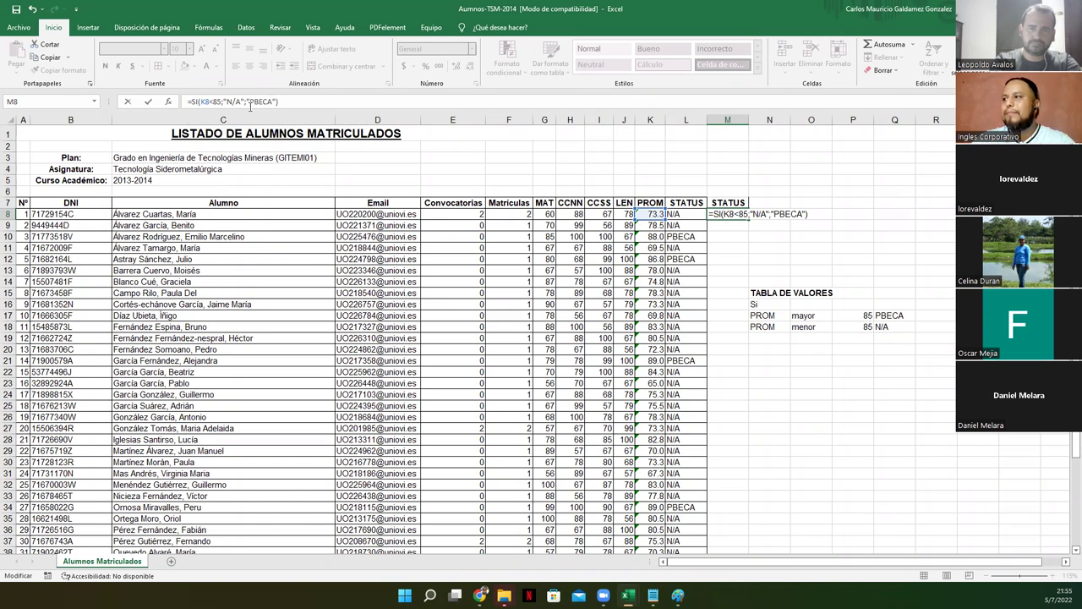
{"action": "key", "text": "ctrl+Return"}
{"action": "left_click", "coordinate": [251, 104]}
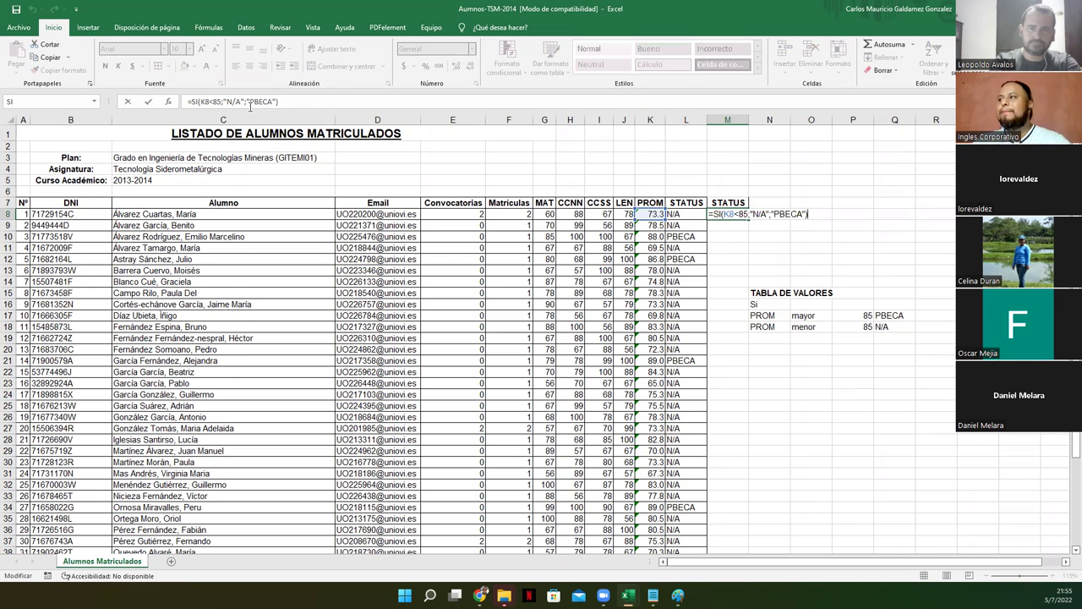
{"action": "key", "text": "ctrl+Return"}
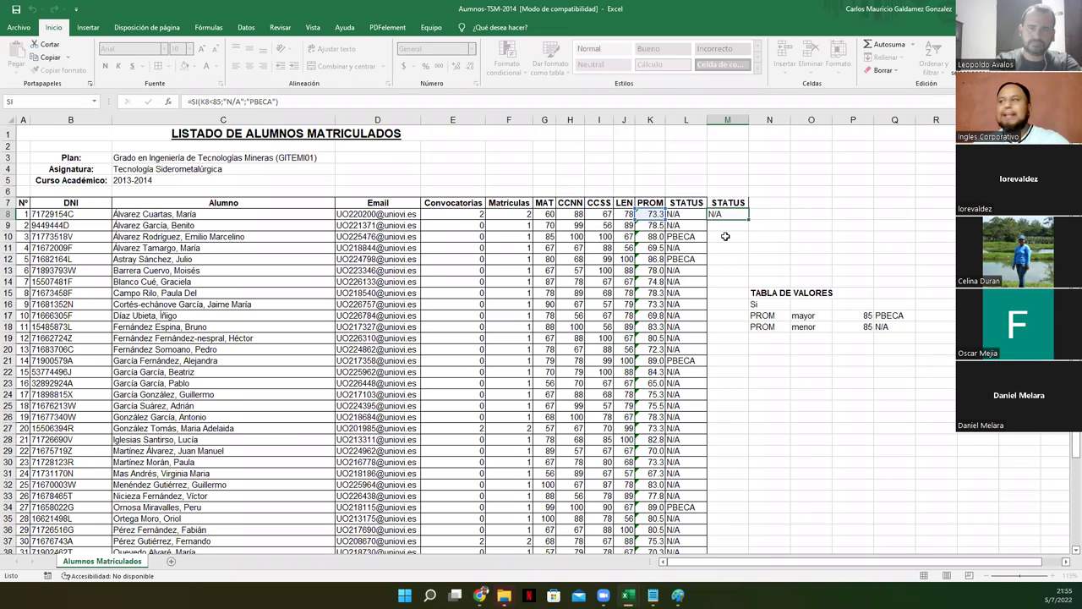
{"action": "left_click_drag", "start_coordinate": [748, 220], "coordinate": [726, 506]}
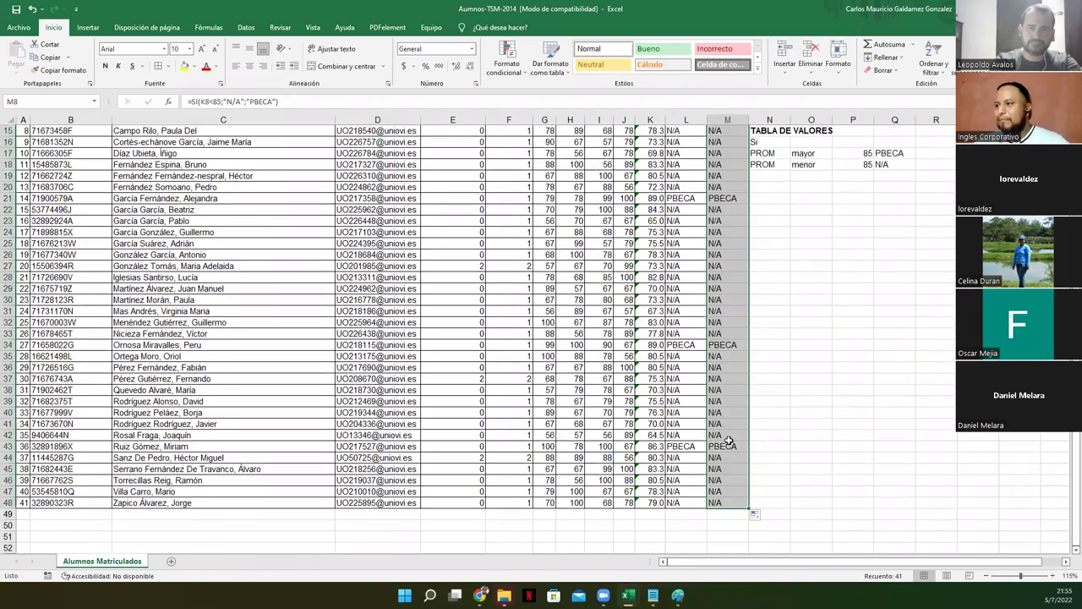
Open the M8 formula at a larger zoom to examine its SI arguments beside the TABLA DE VALORES rules
{"action": "scroll", "coordinate": [732, 443], "scroll_direction": "up", "scroll_amount": 5}
{"action": "left_click", "coordinate": [721, 213]}
{"action": "key", "text": "F2"}
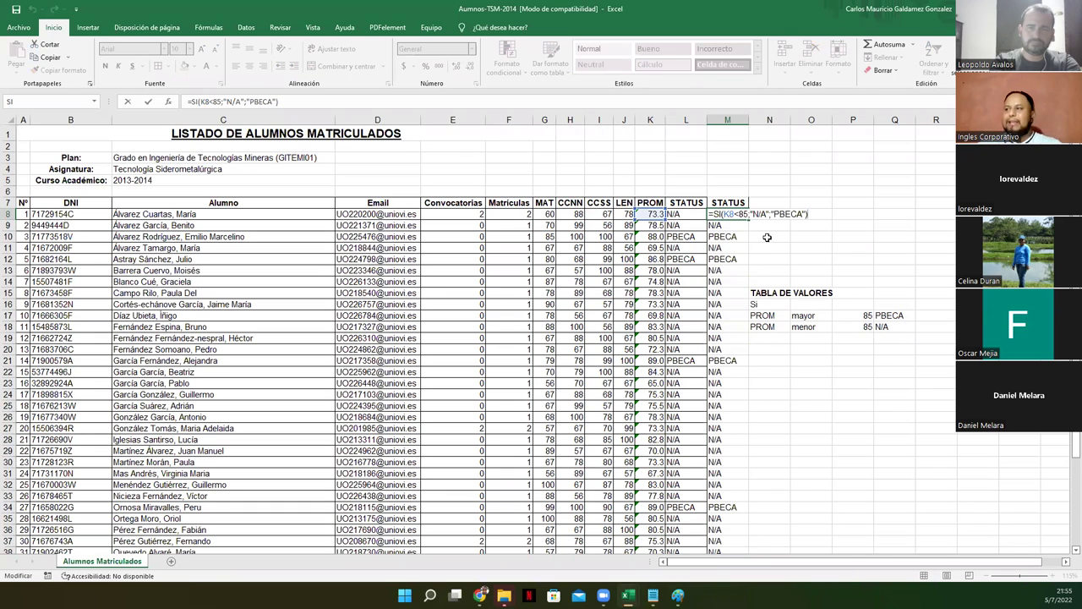
{"action": "key", "text": "Escape"}
{"action": "scroll", "coordinate": [767, 237], "scroll_direction": "up", "scroll_amount": 3, "text": "ctrl"}
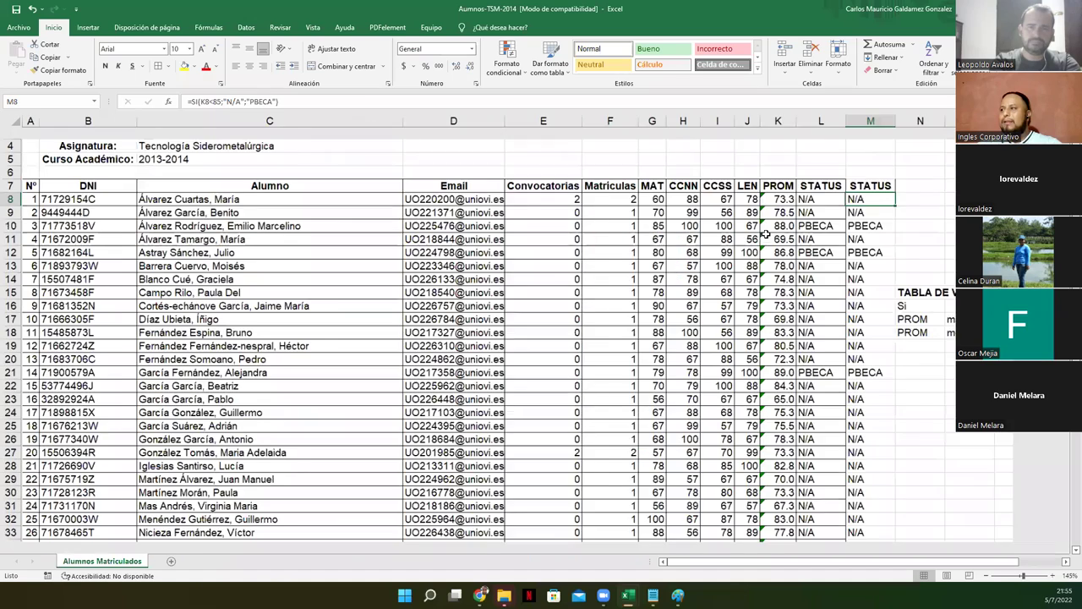
{"action": "key", "text": "F2"}
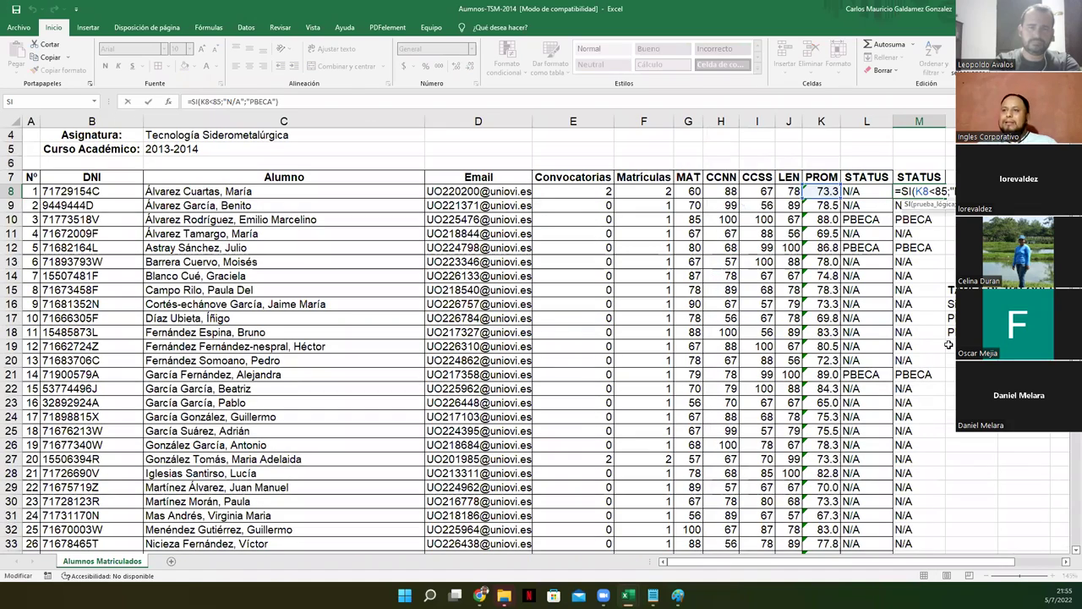
{"action": "scroll", "coordinate": [1066, 570], "scroll_direction": "right", "scroll_amount": 3}
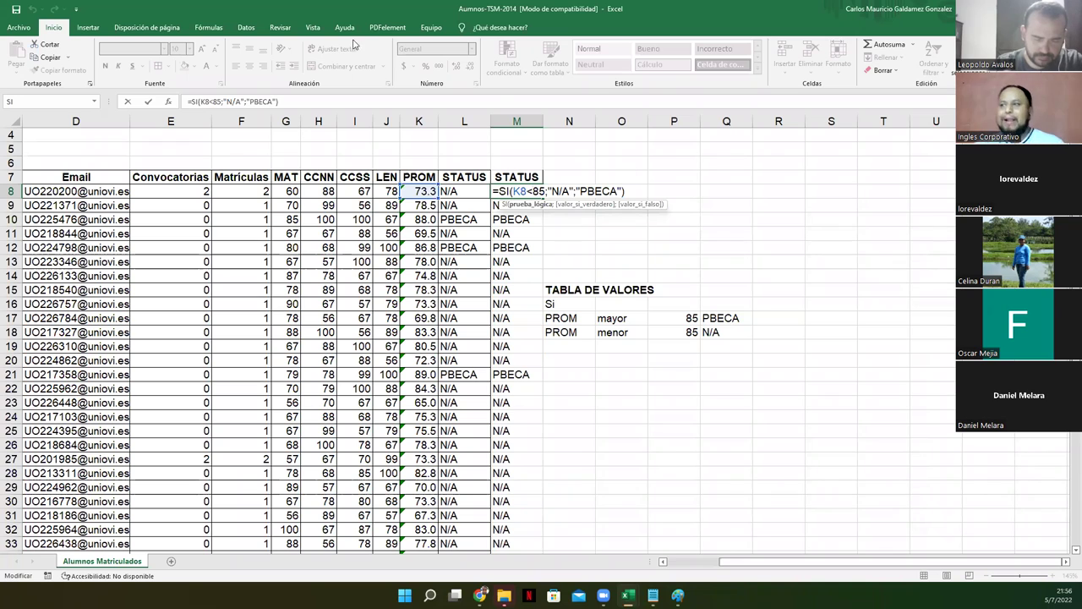
{"action": "left_click", "coordinate": [425, 191]}
{"action": "key", "text": "BackSpace"}
{"action": "key", "text": "BackSpace"}
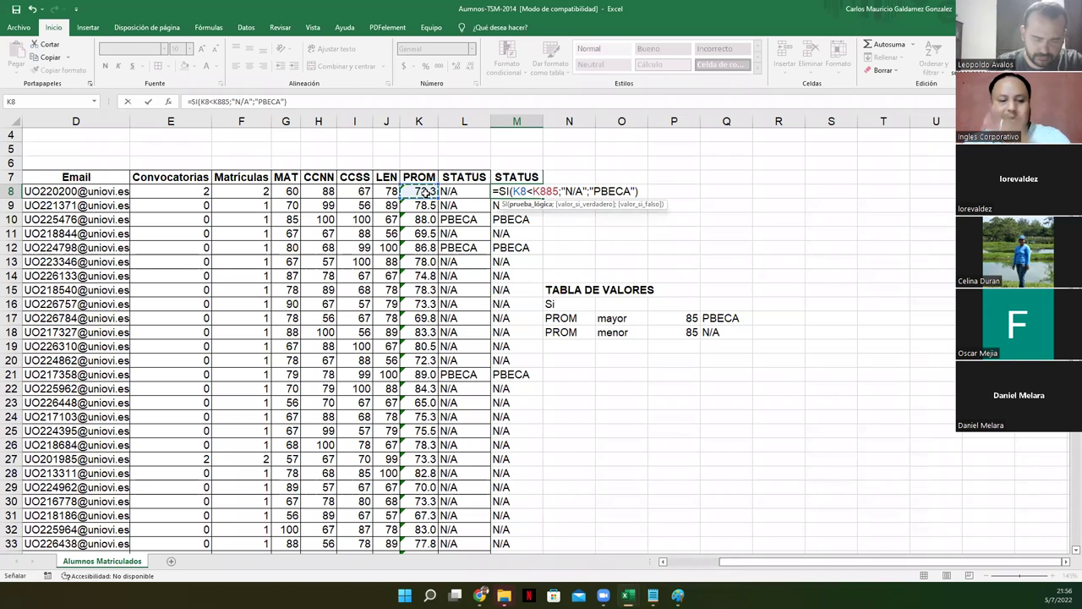
Replace the first student's PROM in K8 with 84.99 to test both STATUS formulas just below the threshold
{"action": "left_click", "coordinate": [425, 191]}
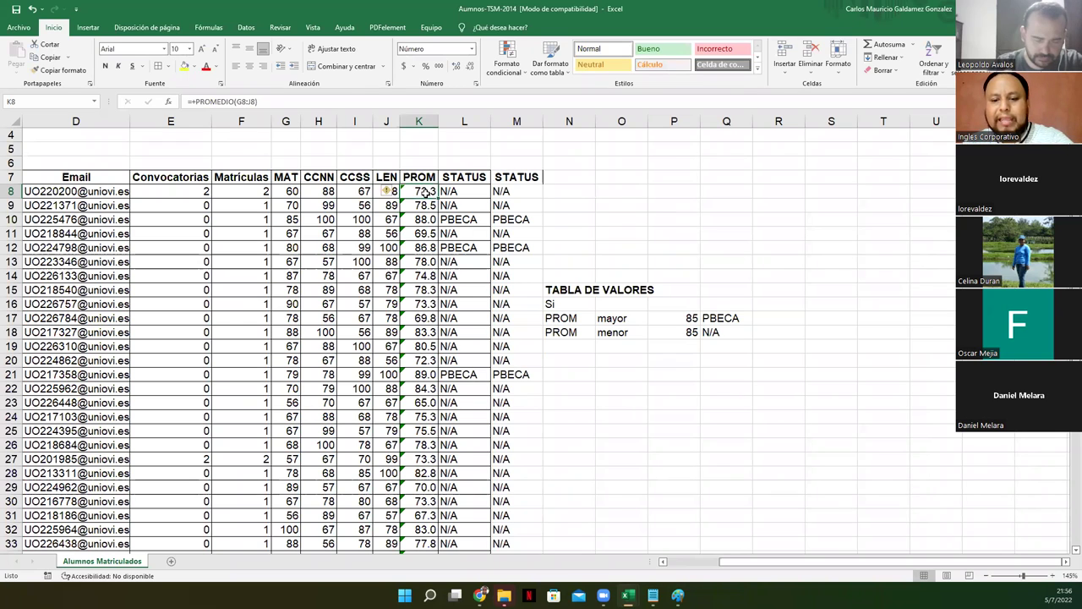
{"action": "type", "text": "84"}
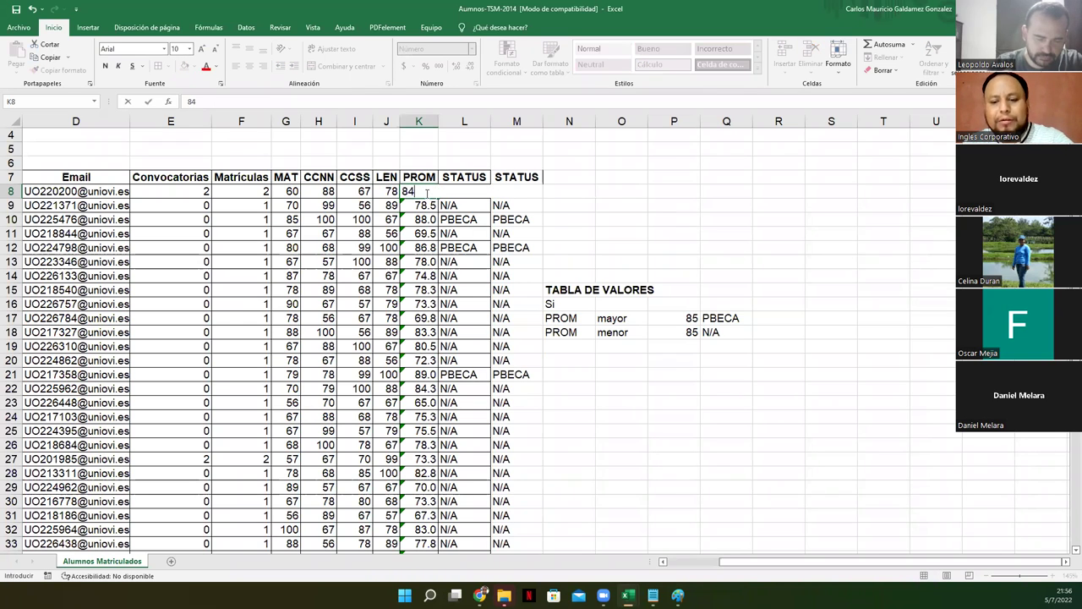
{"action": "type", "text": ".99"}
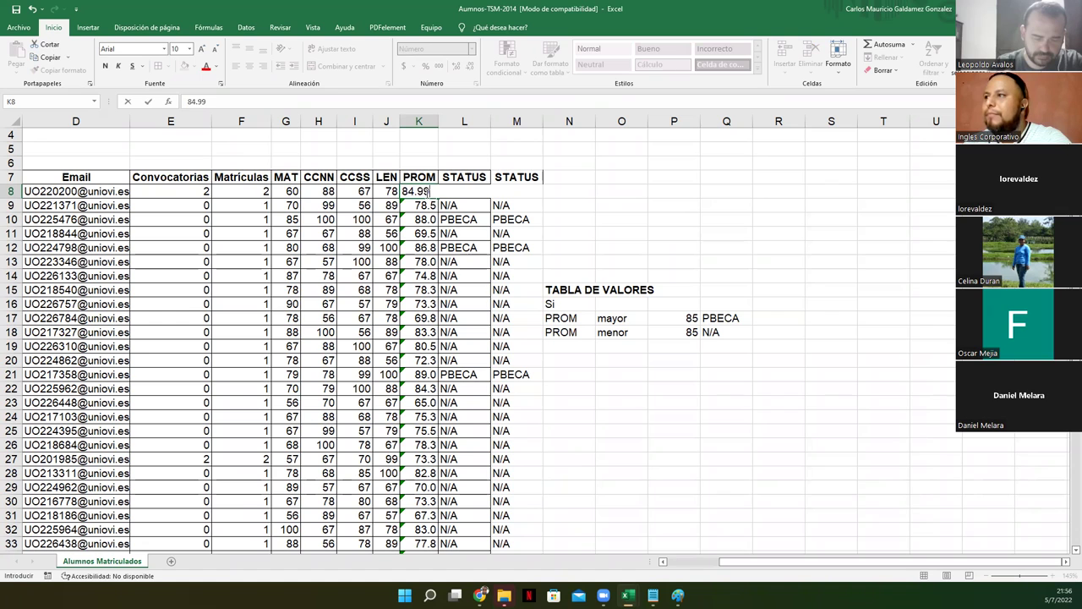
{"action": "key", "text": "Return"}
Check the stored PROM value in K8 and open the M8 formula that evaluates it
{"action": "left_click", "coordinate": [426, 191]}
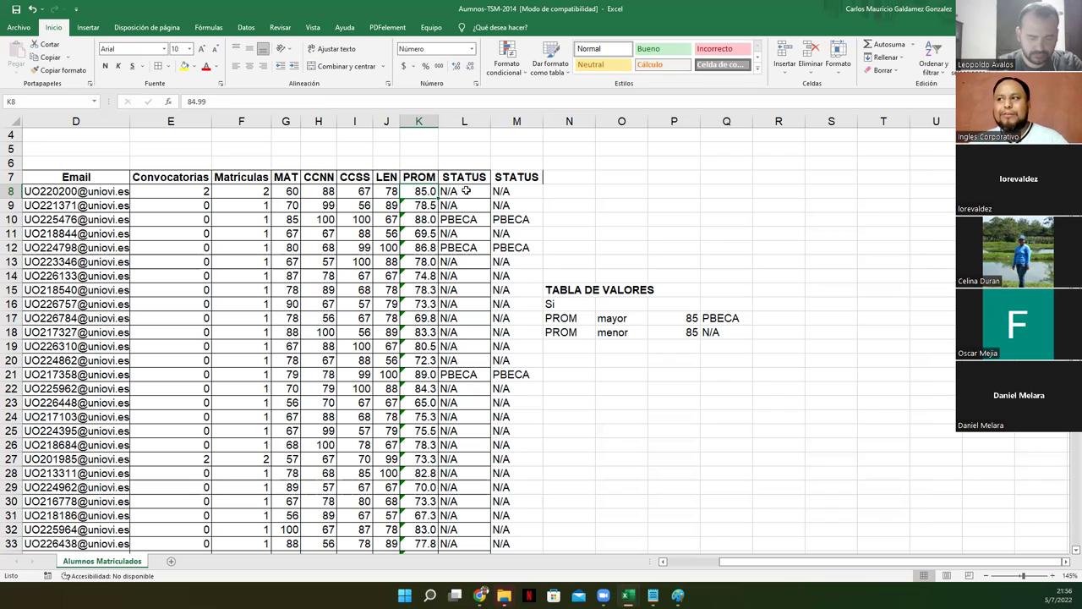
{"action": "left_click", "coordinate": [501, 191]}
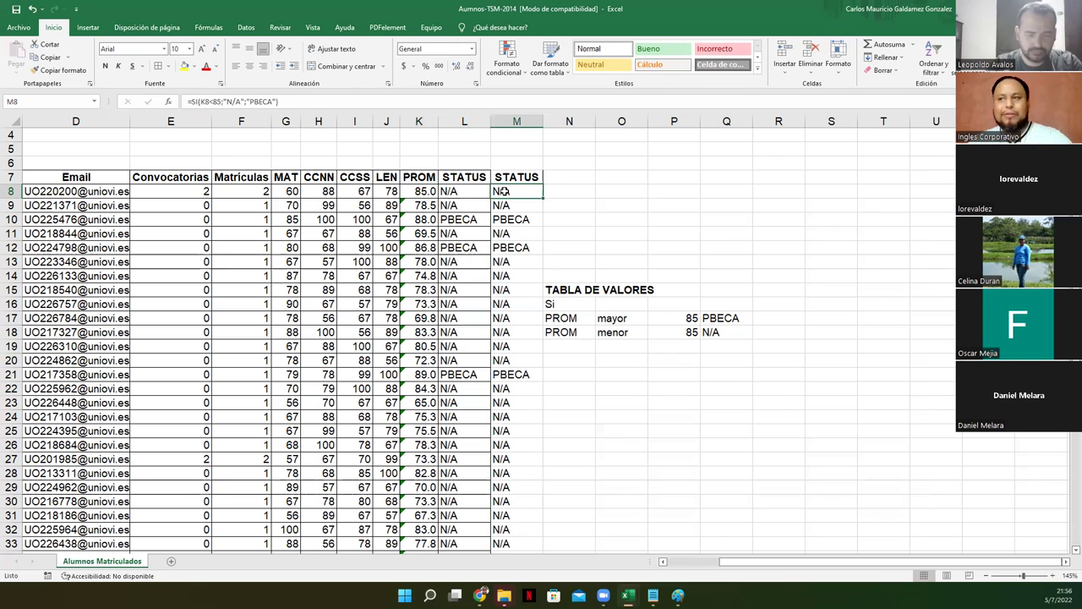
{"action": "double_click", "coordinate": [501, 191]}
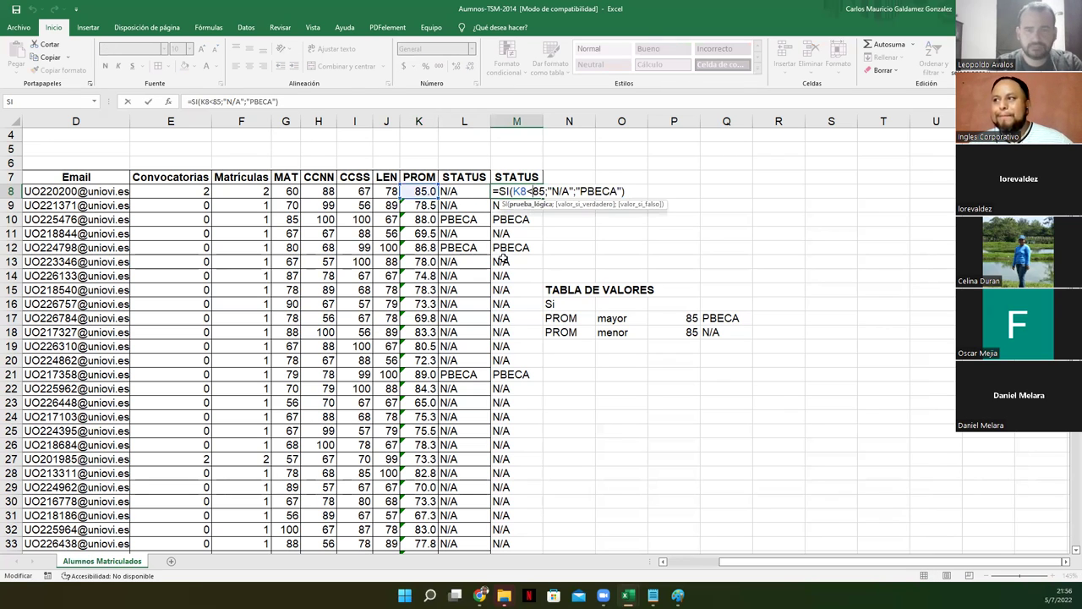
{"action": "left_click", "coordinate": [418, 191]}
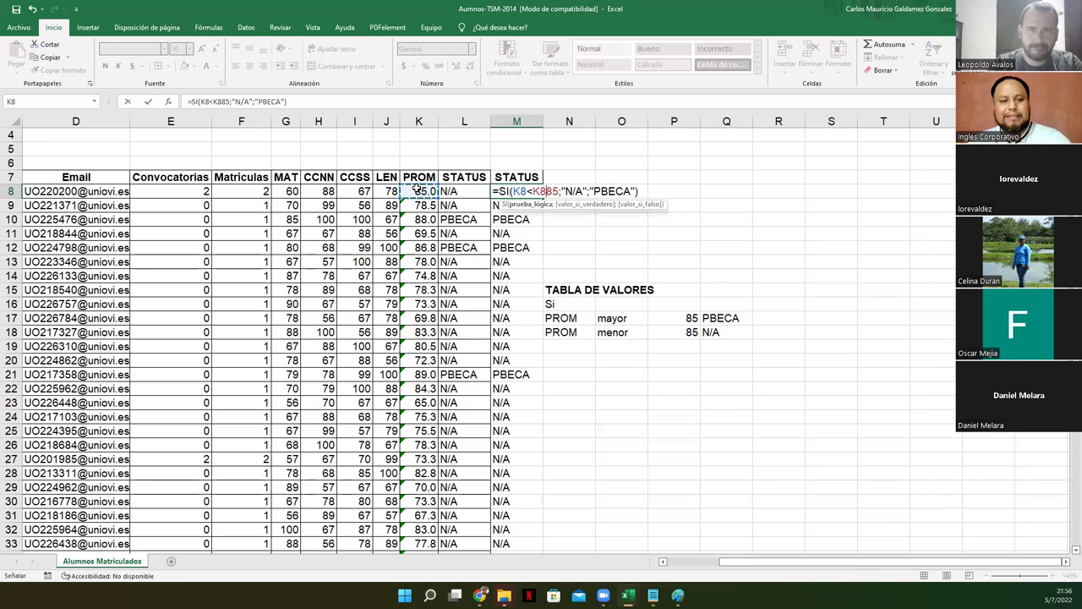
{"action": "key", "text": "Escape"}
{"action": "type", "text": "85"}
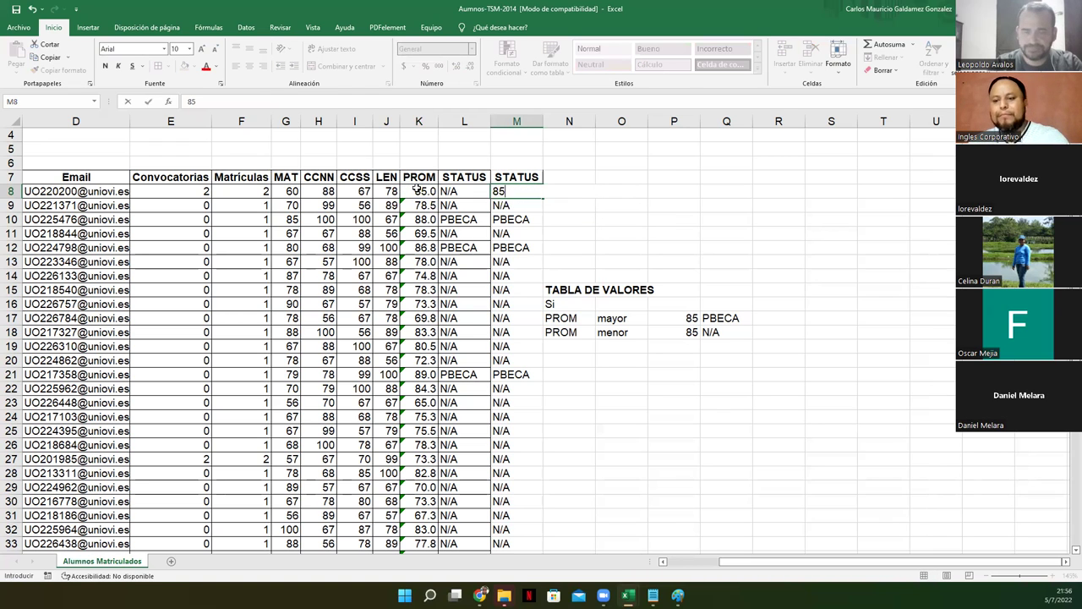
{"action": "key", "text": "Return"}
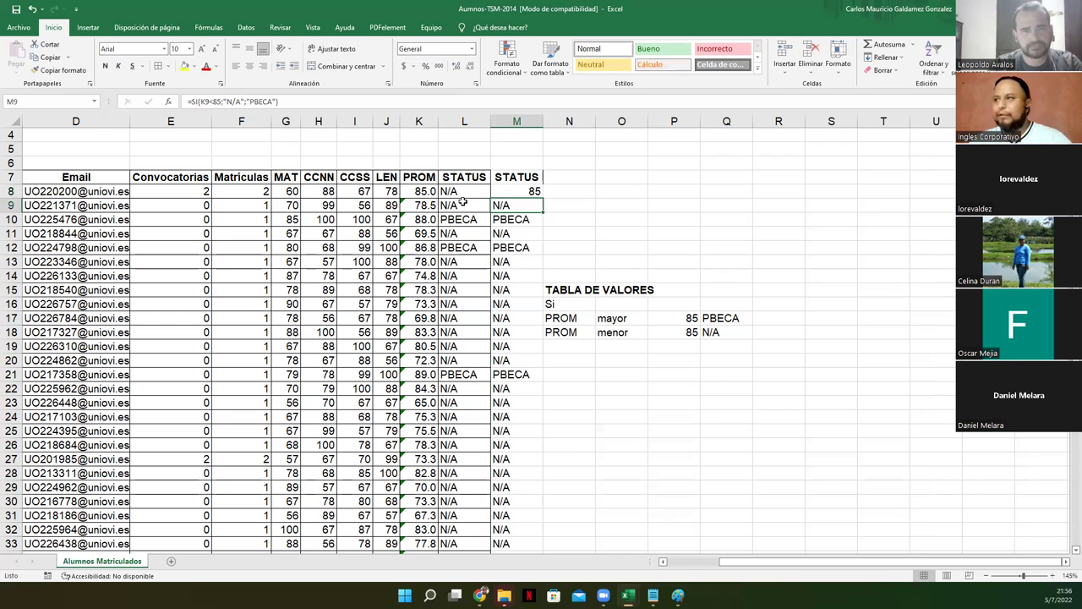
{"action": "key", "text": "ctrl+z"}
Set the first student's PROM in K8 to 85 and compare the STATUS formulas in L8 and M8
{"action": "left_click", "coordinate": [417, 191]}
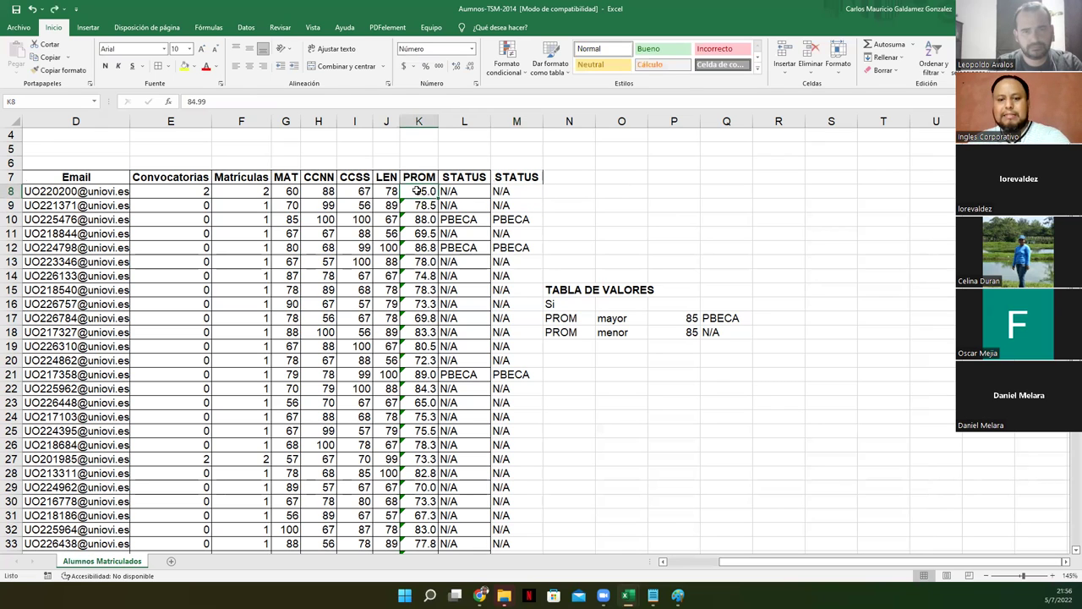
{"action": "type", "text": "85"}
{"action": "key", "text": "Return"}
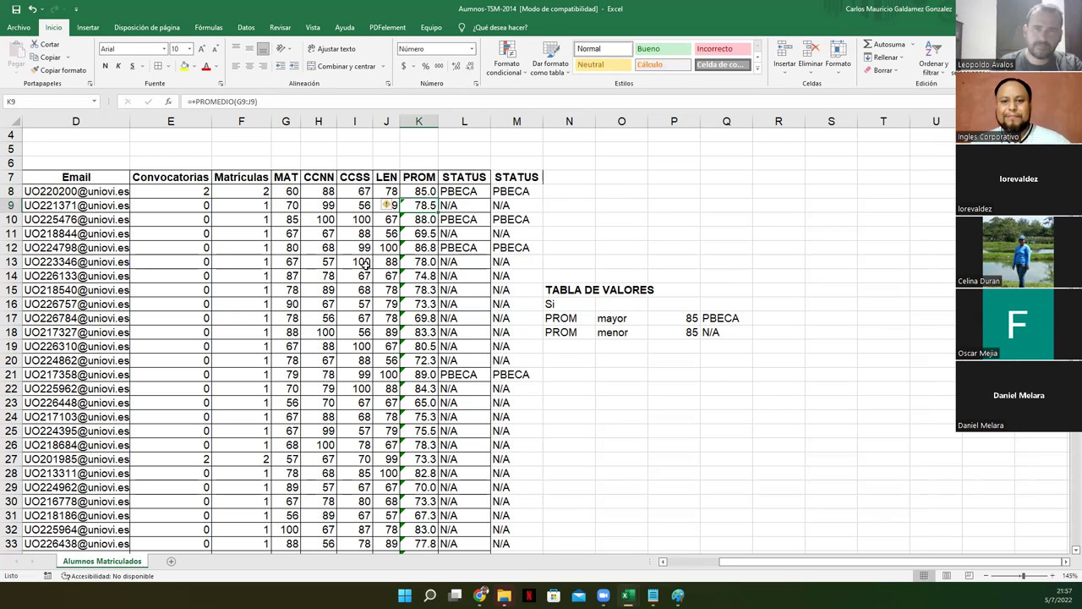
{"action": "left_click", "coordinate": [444, 192]}
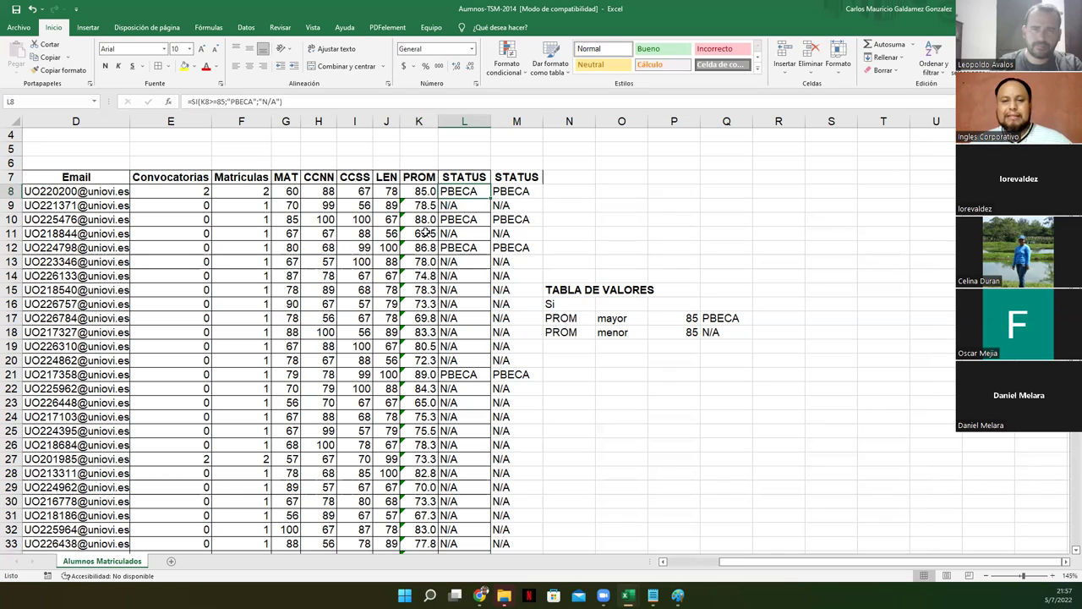
{"action": "left_click", "coordinate": [505, 193]}
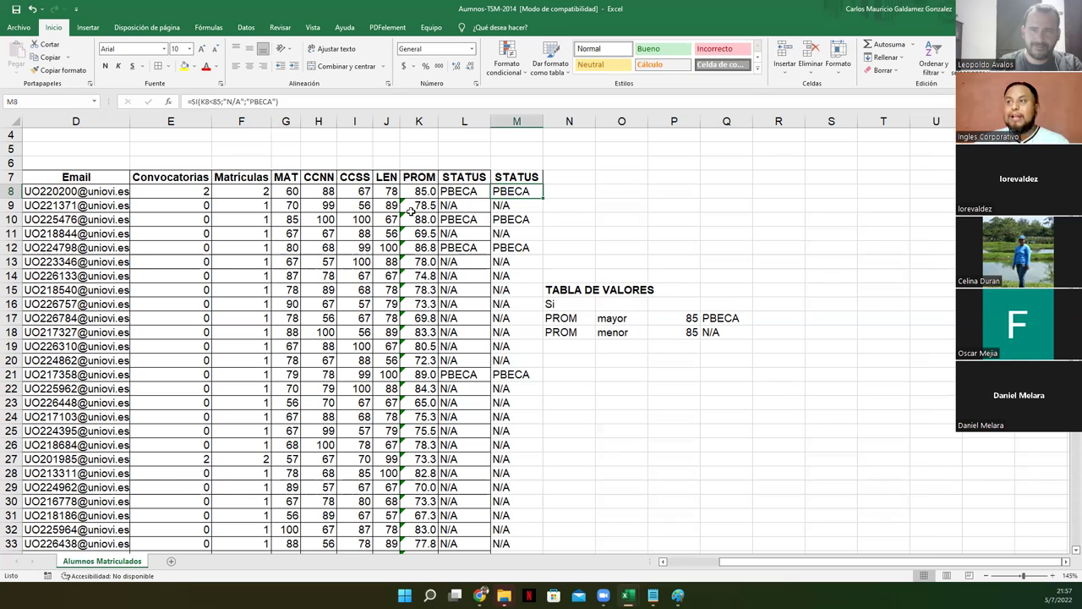
Undo the test PROM values in K8 to restore its PROMEDIO formula, and check the STATUS formula in L8
{"action": "left_click", "coordinate": [455, 191]}
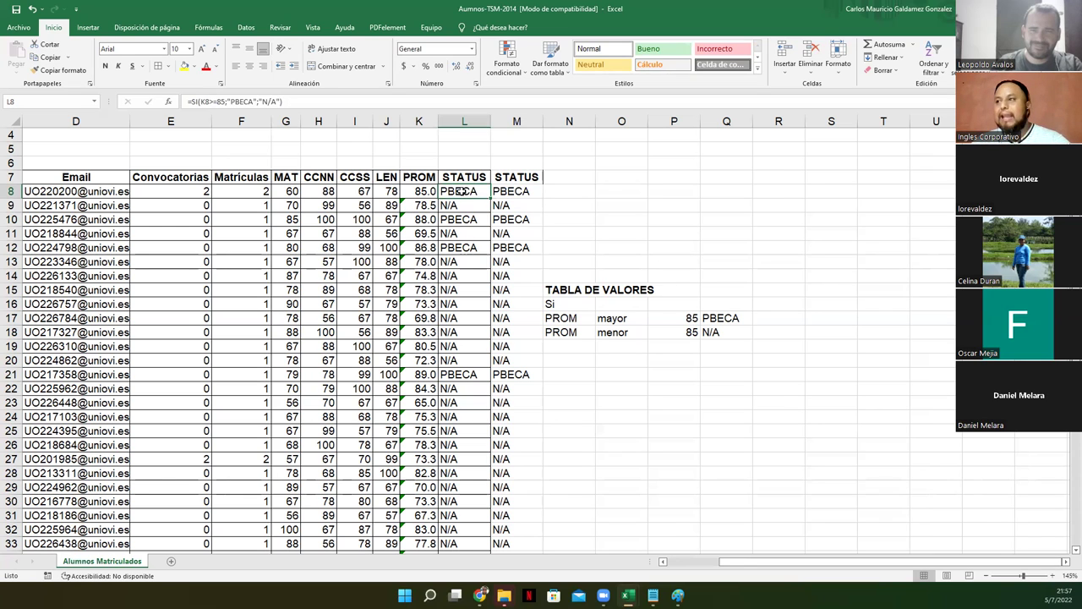
{"action": "key", "text": "ctrl+z"}
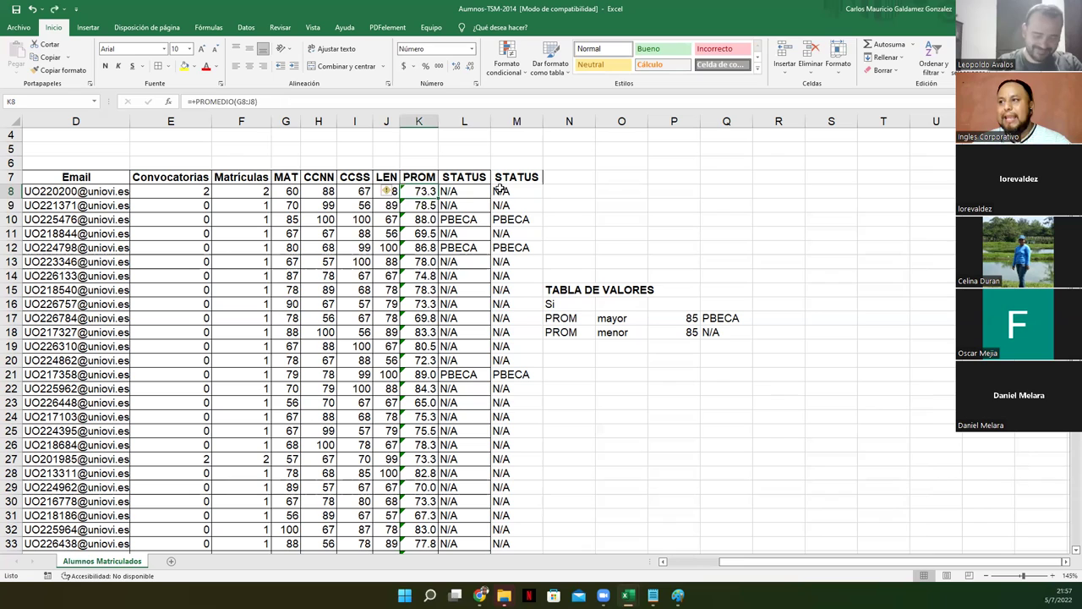
{"action": "left_click", "coordinate": [469, 191]}
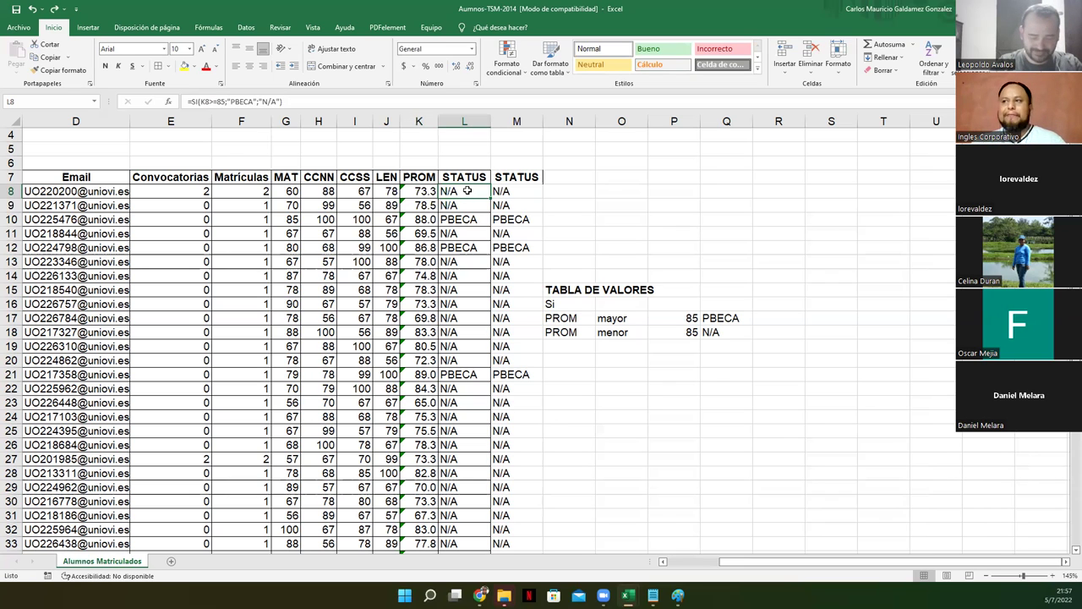
{"action": "left_click", "coordinate": [206, 101]}
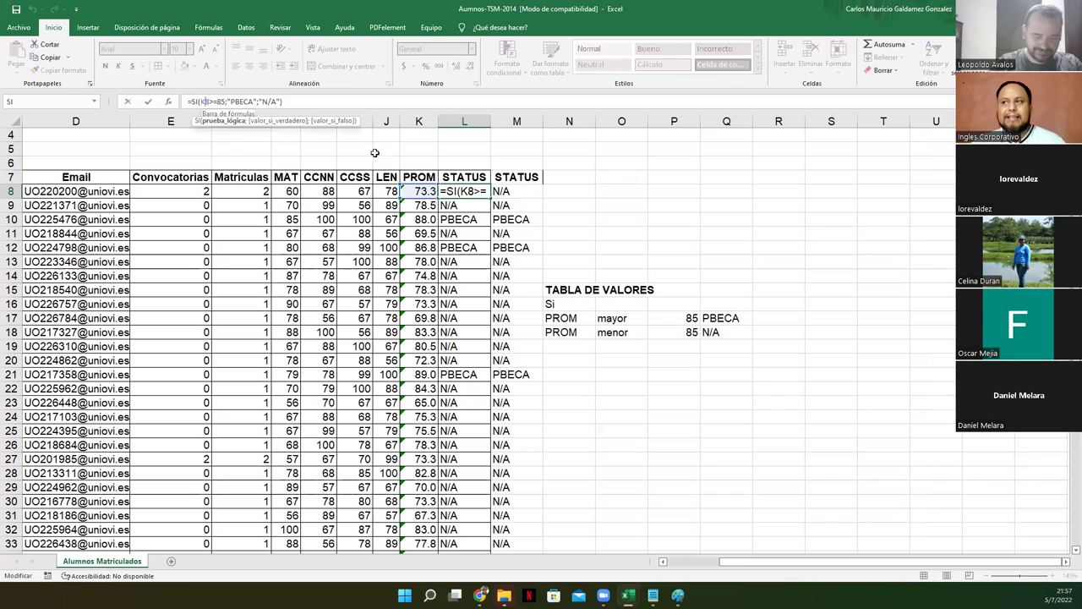
{"action": "key", "text": "Escape"}
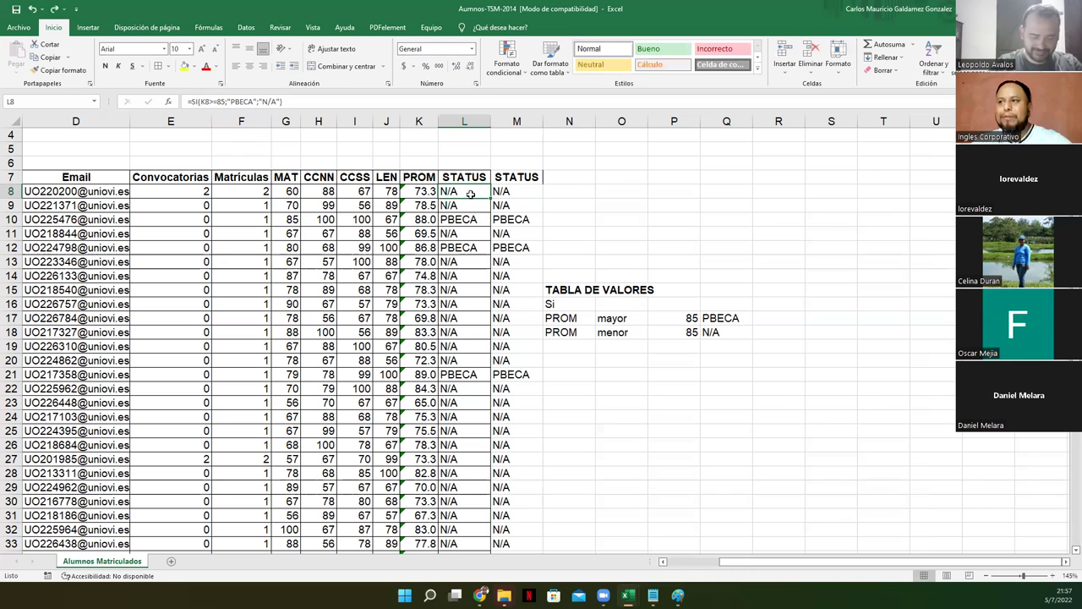
Open the L8 formula and highlight its K8>=85 test and its "N/A" argument for the false case
{"action": "double_click", "coordinate": [471, 193]}
{"action": "left_click_drag", "start_coordinate": [460, 191], "coordinate": [503, 191]}
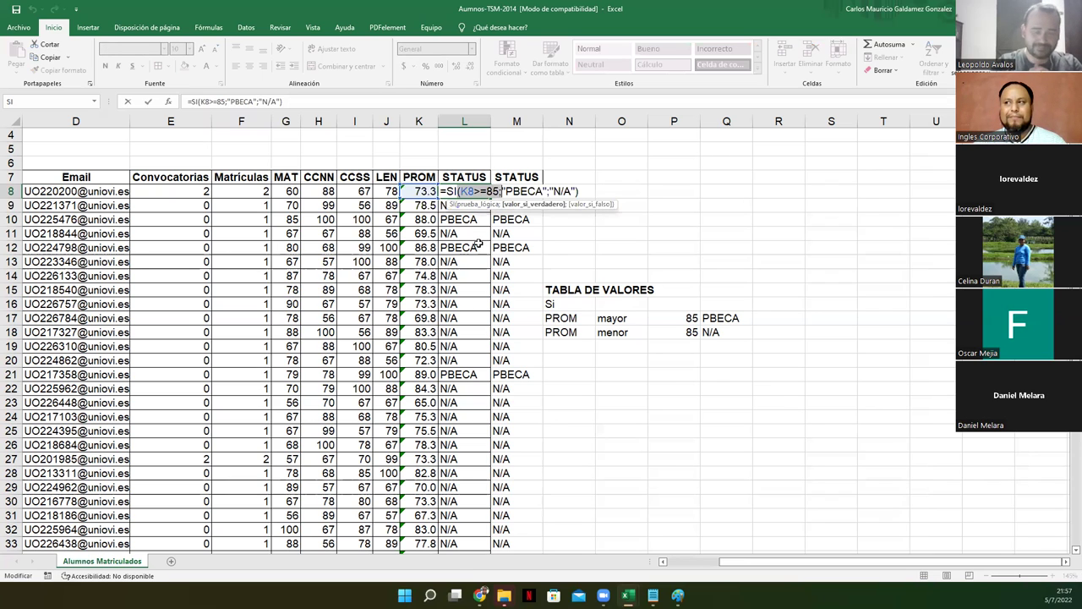
{"action": "left_click_drag", "start_coordinate": [550, 191], "coordinate": [573, 191]}
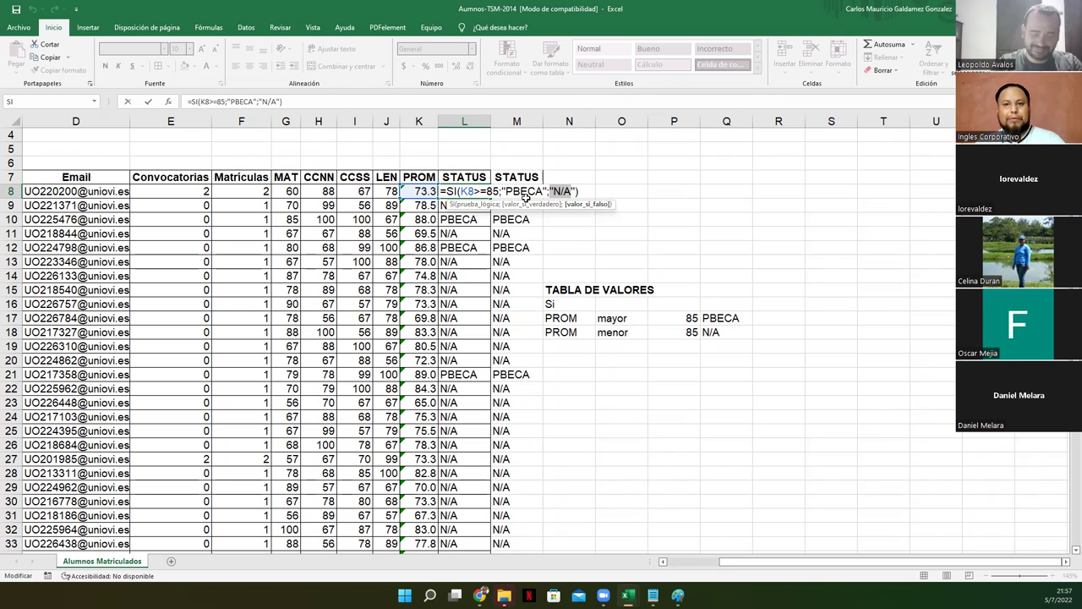
{"action": "key", "text": "ctrl+Return"}
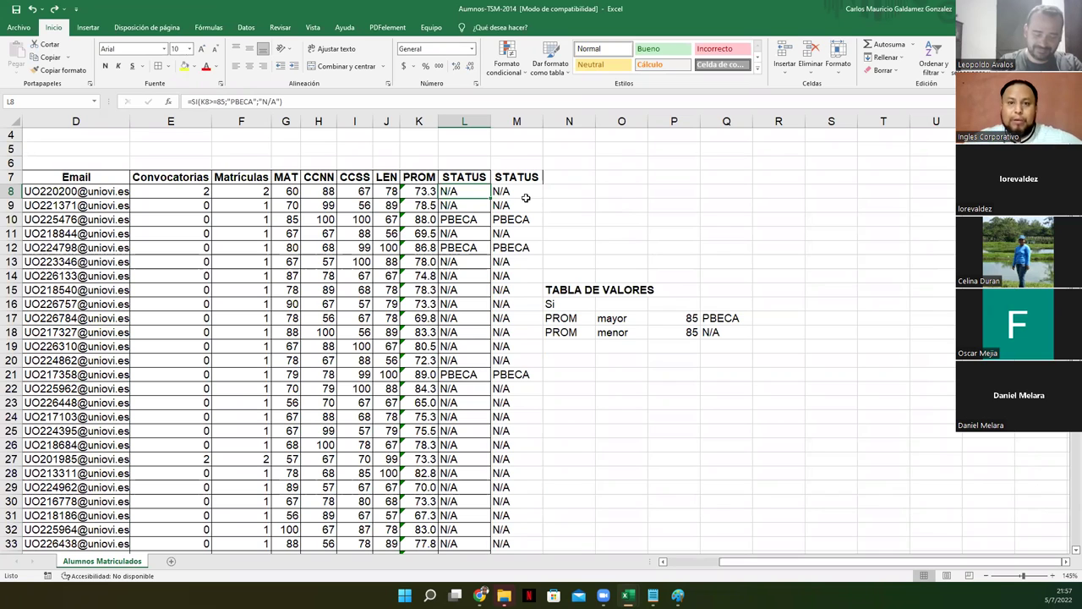
Open the SI formula in M8 and the one in L8 to compare their tests and the order of their results
{"action": "key", "text": "Right"}
{"action": "key", "text": "Up"}
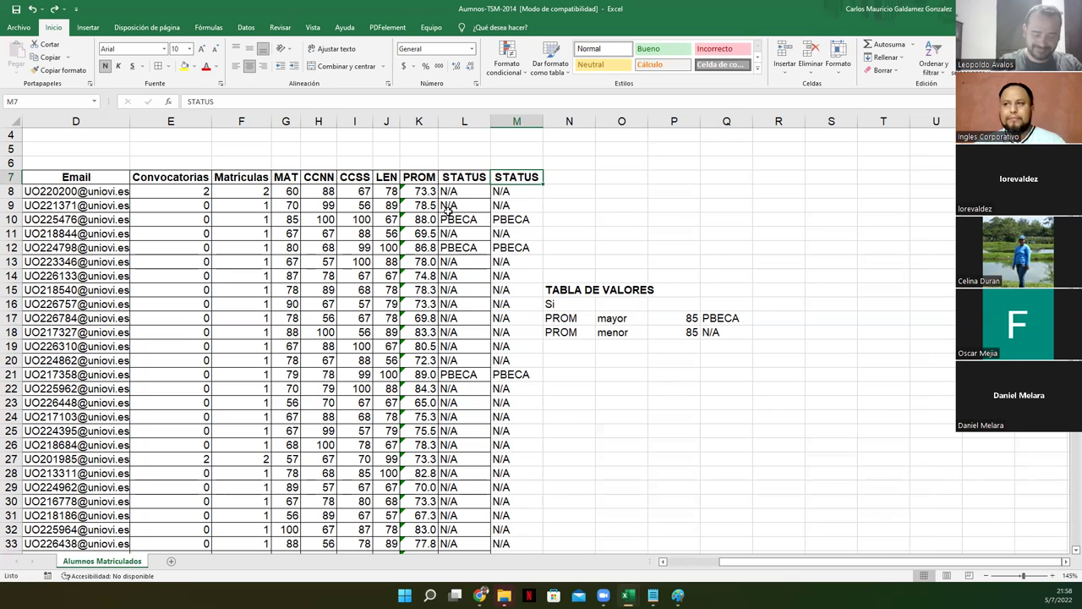
{"action": "left_click", "coordinate": [512, 196]}
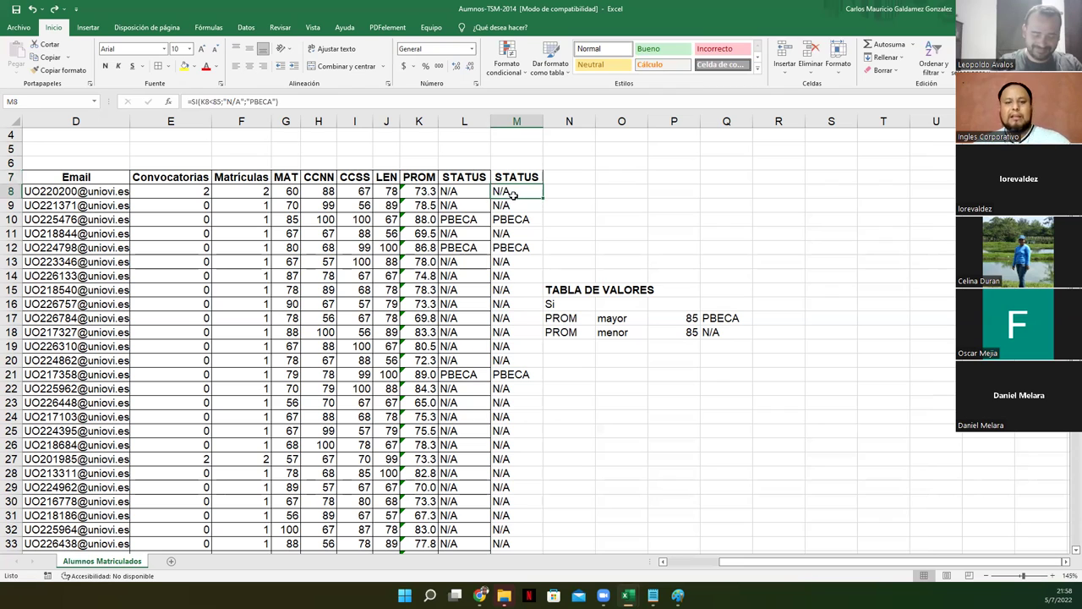
{"action": "double_click", "coordinate": [513, 195]}
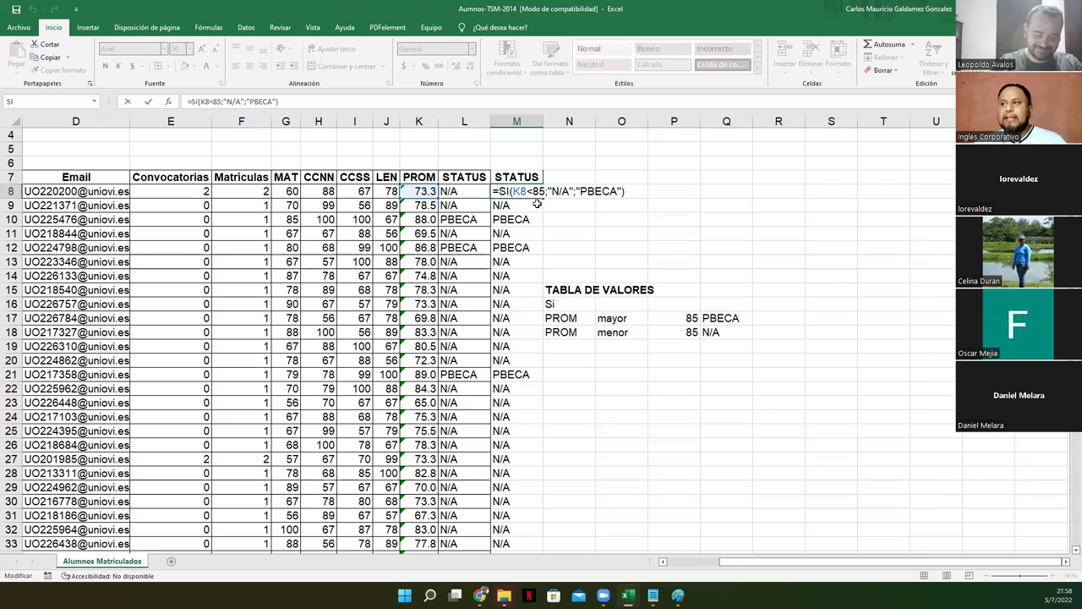
{"action": "left_click", "coordinate": [469, 192]}
{"action": "double_click", "coordinate": [469, 192]}
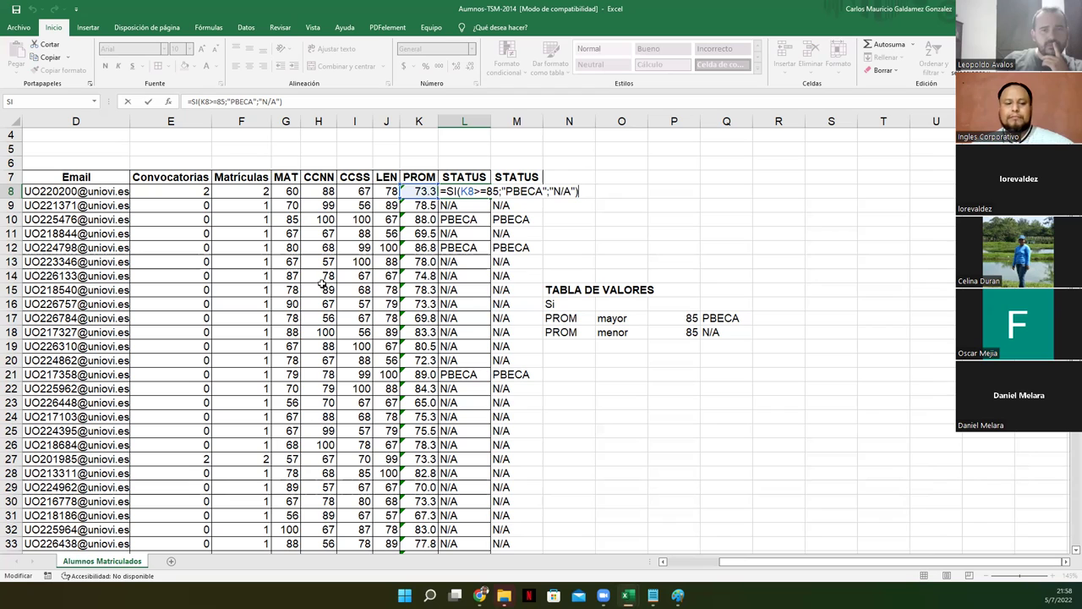
{"action": "key", "text": "Return"}
{"action": "left_click", "coordinate": [137, 248]}
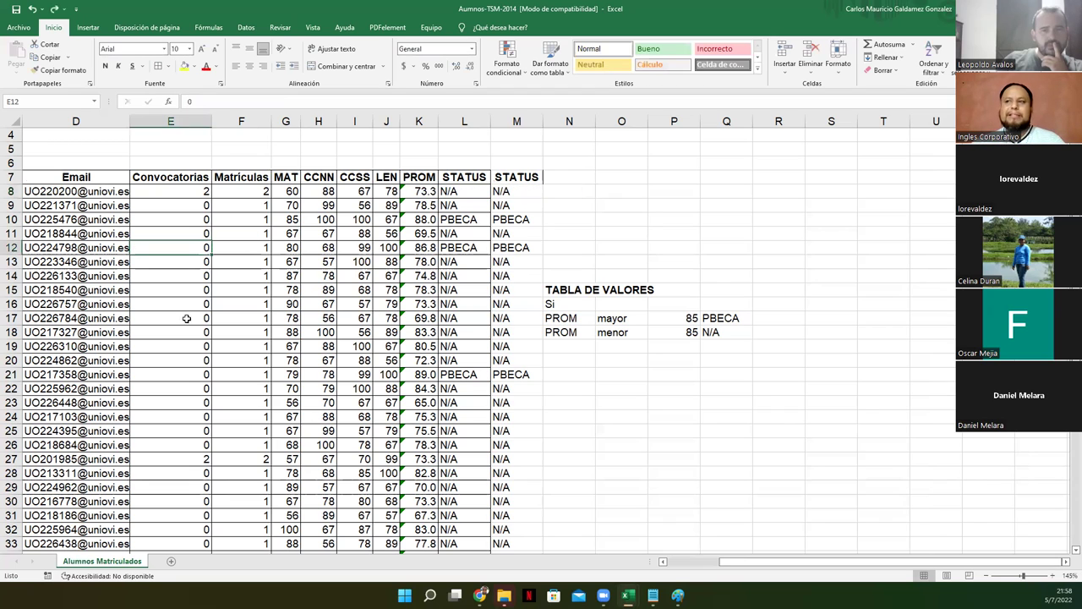
Undo the second STATUS column, removing its copied formulas, the M8 formula and the M7 header
{"action": "scroll", "coordinate": [643, 359], "scroll_direction": "left", "scroll_amount": 2}
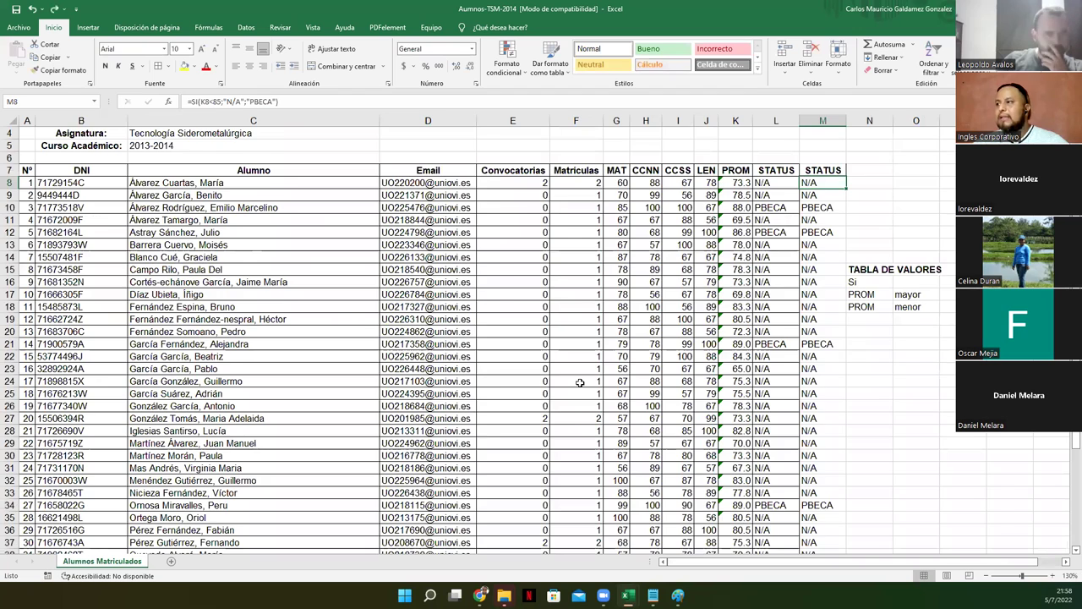
{"action": "scroll", "coordinate": [580, 382], "scroll_direction": "down", "scroll_amount": 1}
{"action": "key", "text": "ctrl+z"}
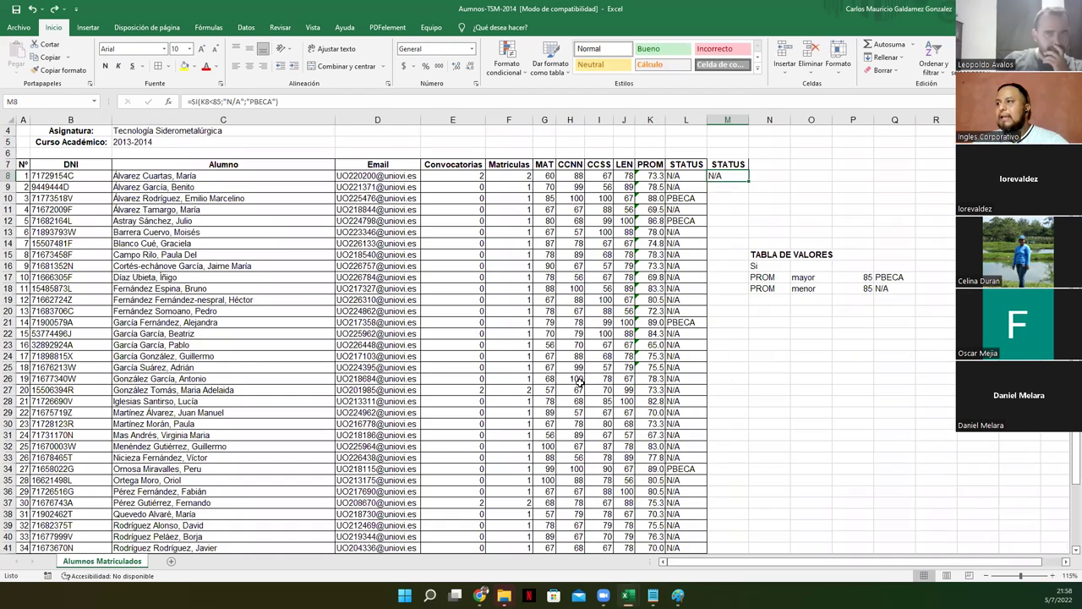
{"action": "key", "text": "ctrl+z"}
{"action": "key", "text": "ctrl+z"}
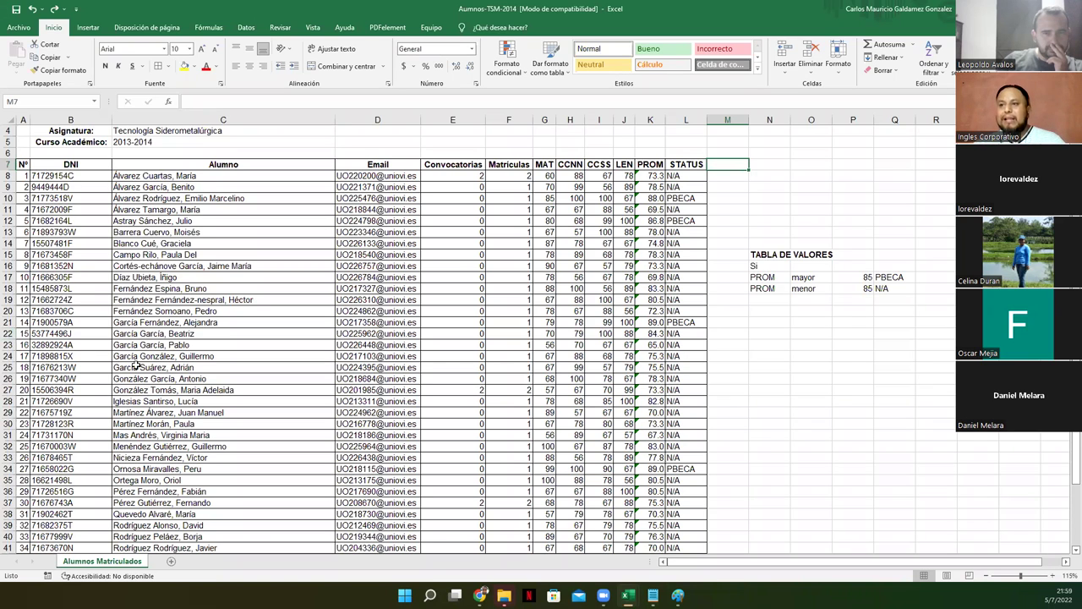
Review the student list from its headers, the STATUS column and the thresholds in TABLA DE VALORES
{"action": "left_click", "coordinate": [177, 357]}
{"action": "scroll", "coordinate": [178, 360], "scroll_direction": "up", "scroll_amount": 1}
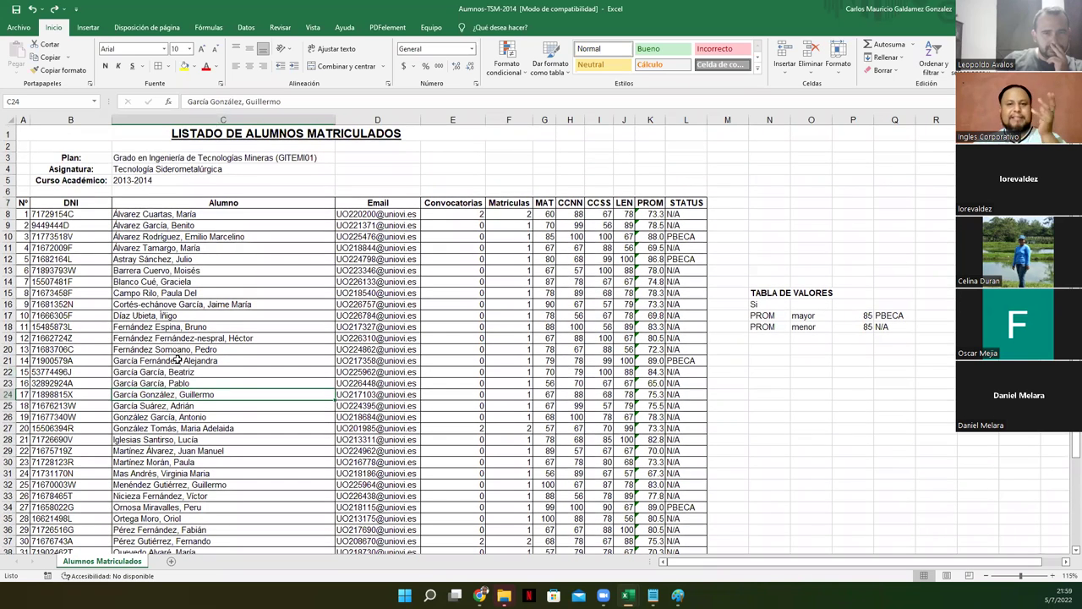
{"action": "left_click", "coordinate": [128, 268]}
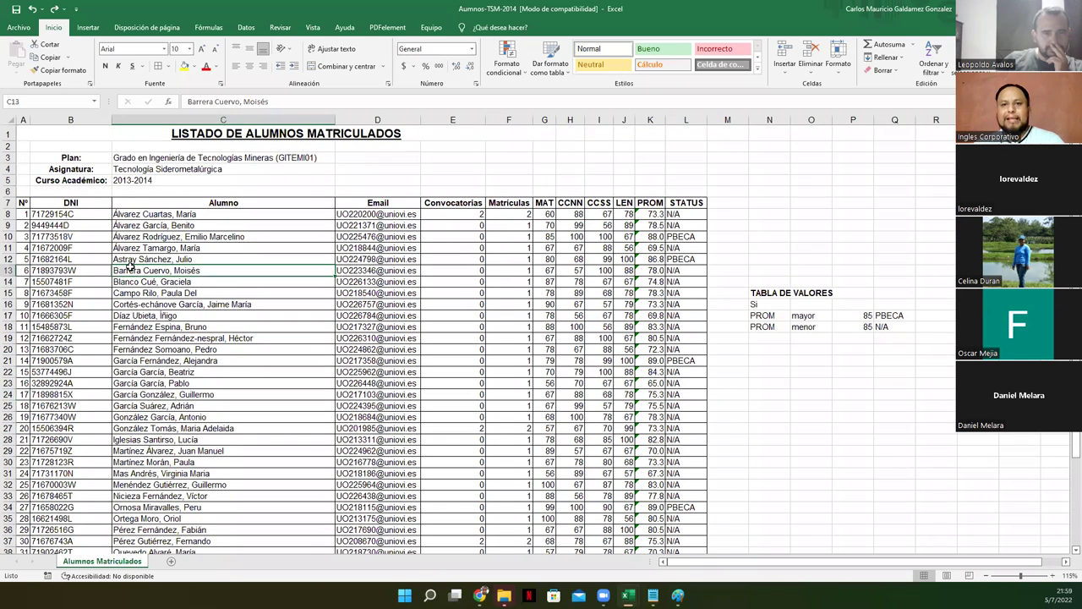
{"action": "left_click_drag", "start_coordinate": [25, 203], "coordinate": [395, 248]}
{"action": "left_click_drag", "start_coordinate": [686, 214], "coordinate": [680, 516]}
{"action": "left_click_drag", "start_coordinate": [863, 315], "coordinate": [855, 326]}
Check the PROM formula in K8 and the STATUS formulas in L8:L10 and L13
{"action": "left_click", "coordinate": [640, 216]}
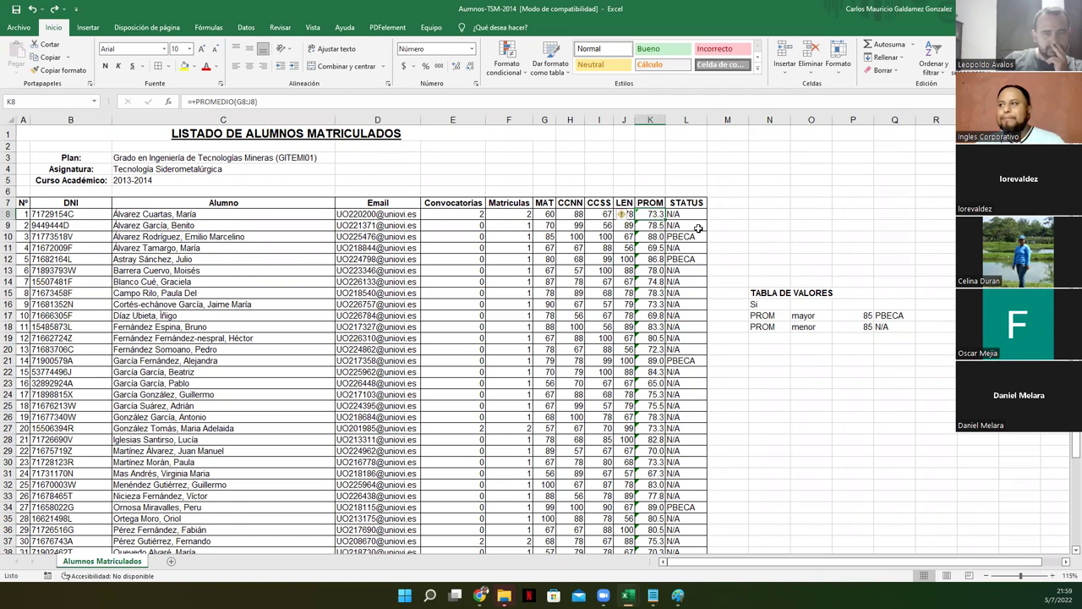
{"action": "left_click_drag", "start_coordinate": [686, 215], "coordinate": [686, 238]}
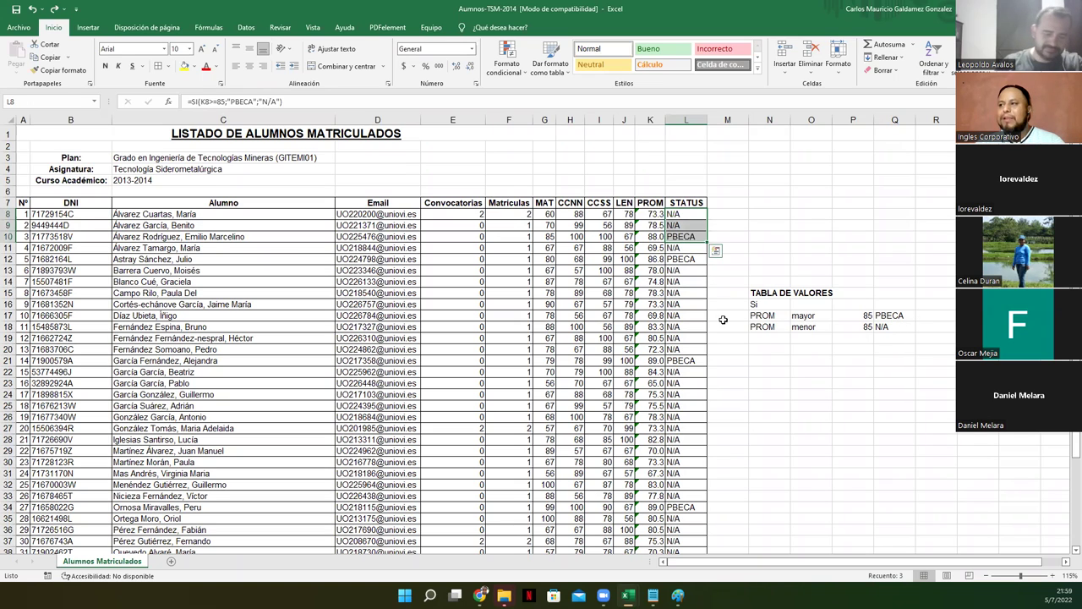
{"action": "left_click", "coordinate": [683, 271]}
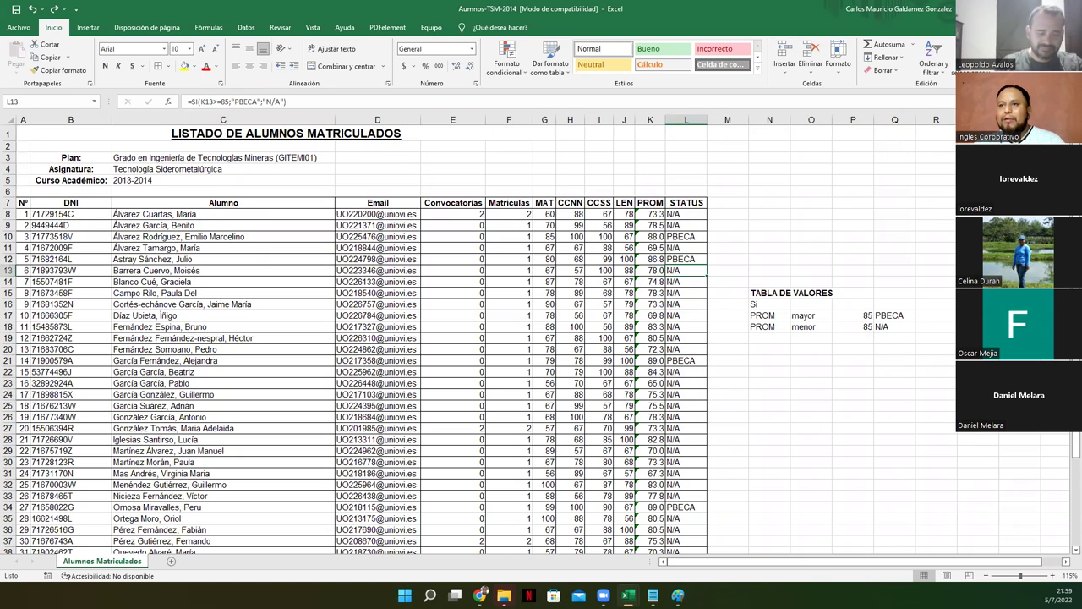
Examine row 10 by comparing its PROM in K10 with the 85 threshold and its STATUS formula in L10
{"action": "left_click", "coordinate": [9, 238]}
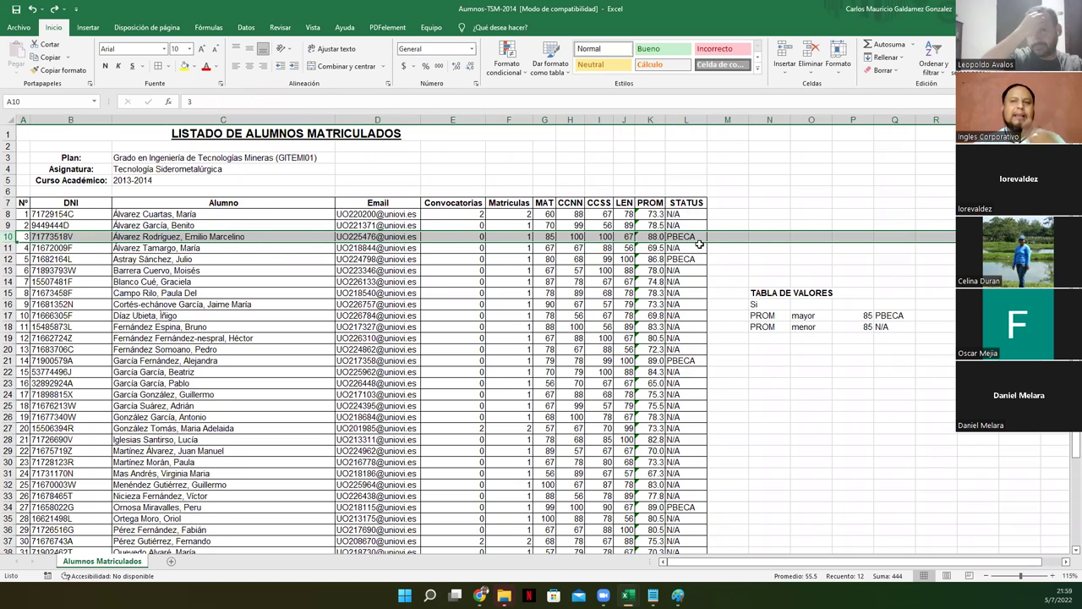
{"action": "left_click", "coordinate": [653, 238]}
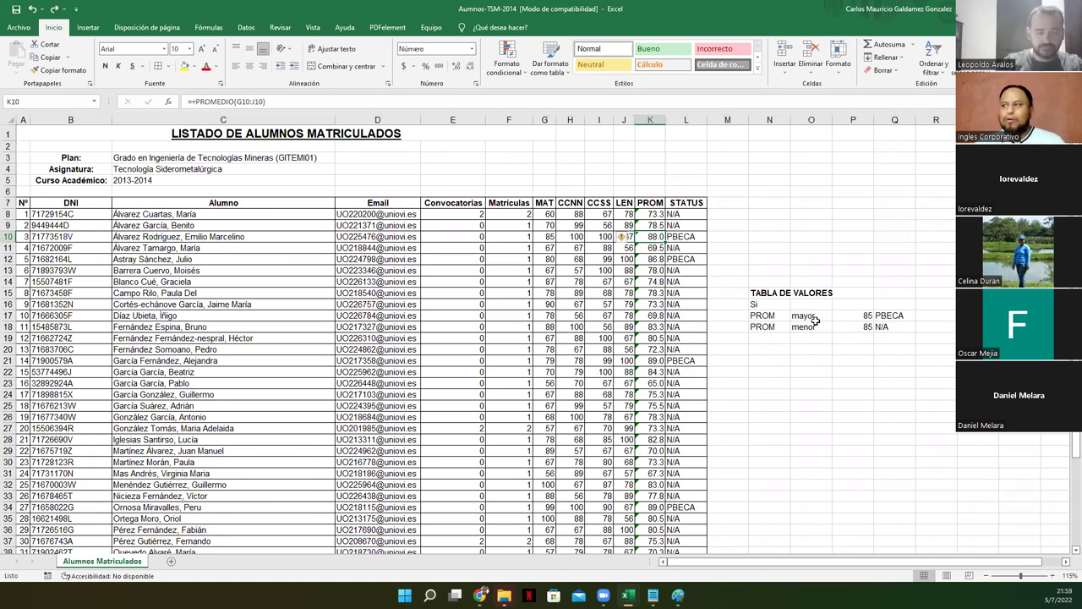
{"action": "left_click", "coordinate": [864, 329]}
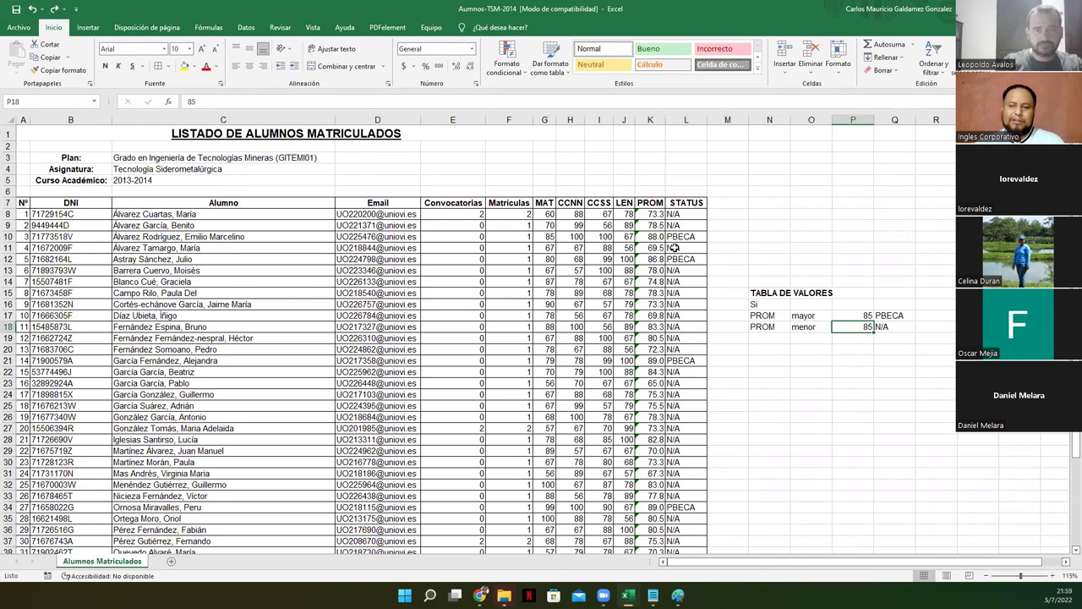
{"action": "left_click", "coordinate": [682, 237]}
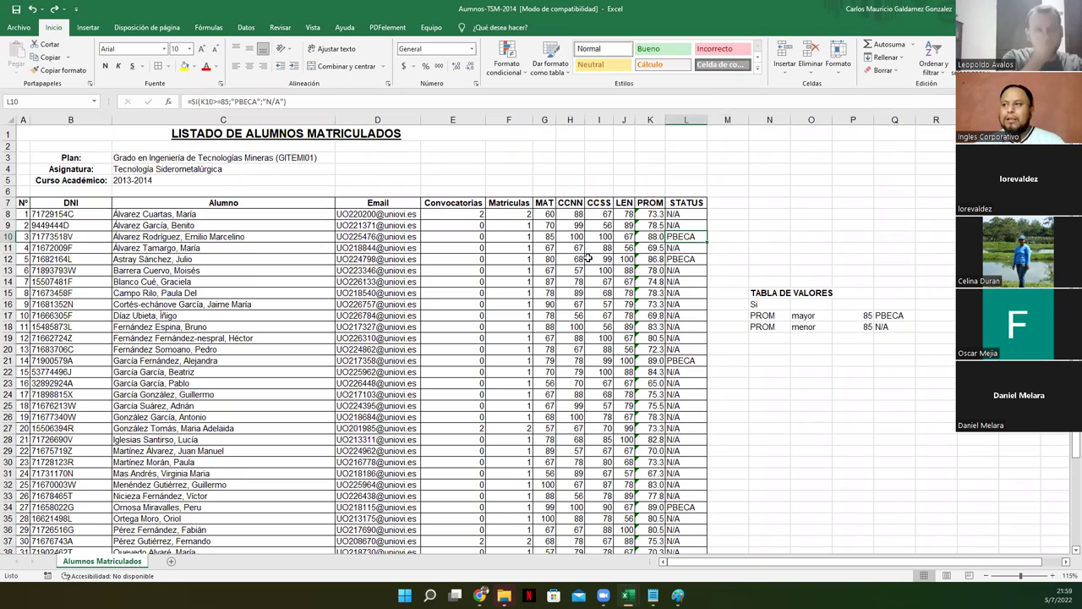
Examine row 11 and its STATUS formula in L11 as the example of a PROM below 85
{"action": "left_click_drag", "start_coordinate": [5, 243], "coordinate": [5, 245]}
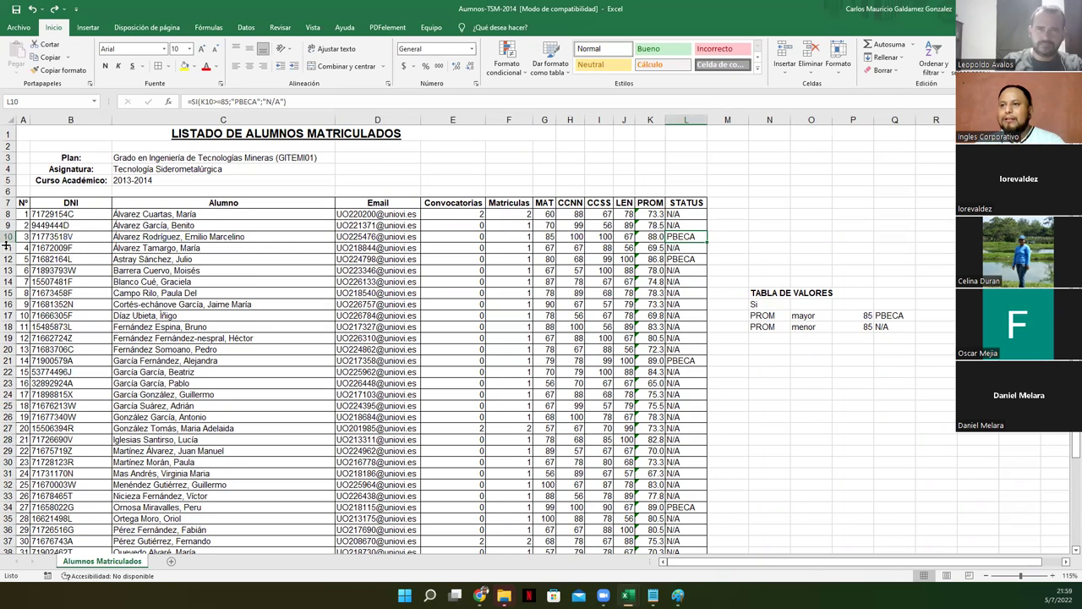
{"action": "left_click", "coordinate": [7, 248]}
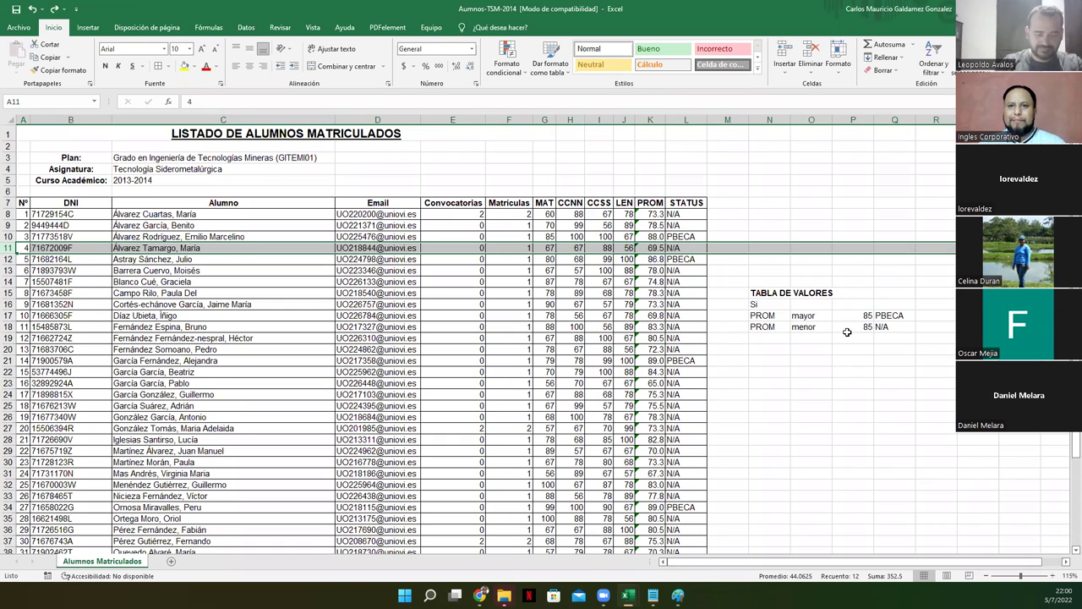
{"action": "left_click", "coordinate": [688, 248]}
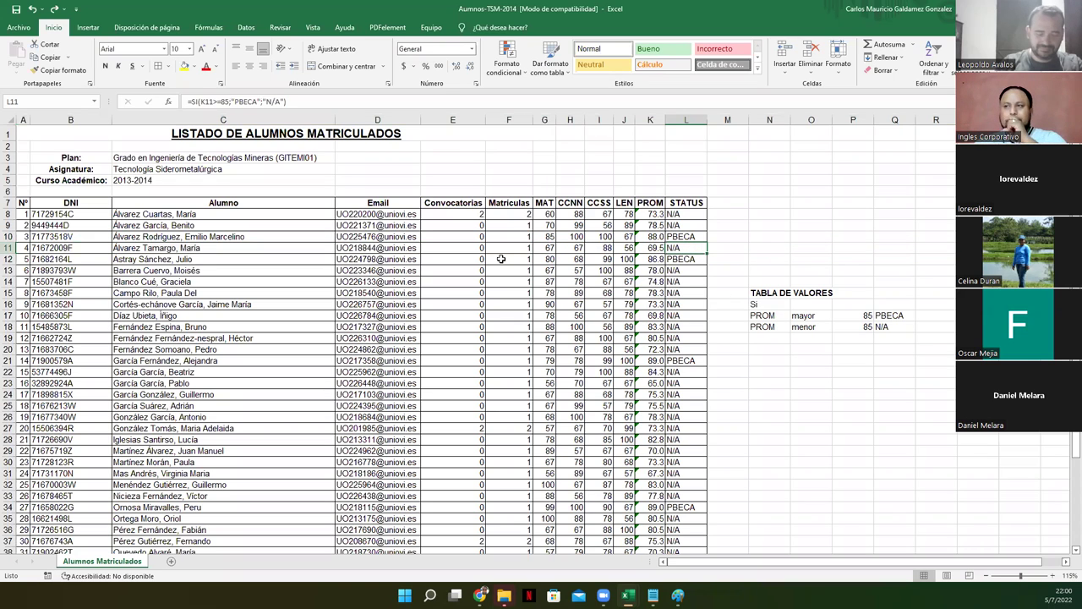
{"action": "left_click", "coordinate": [233, 279]}
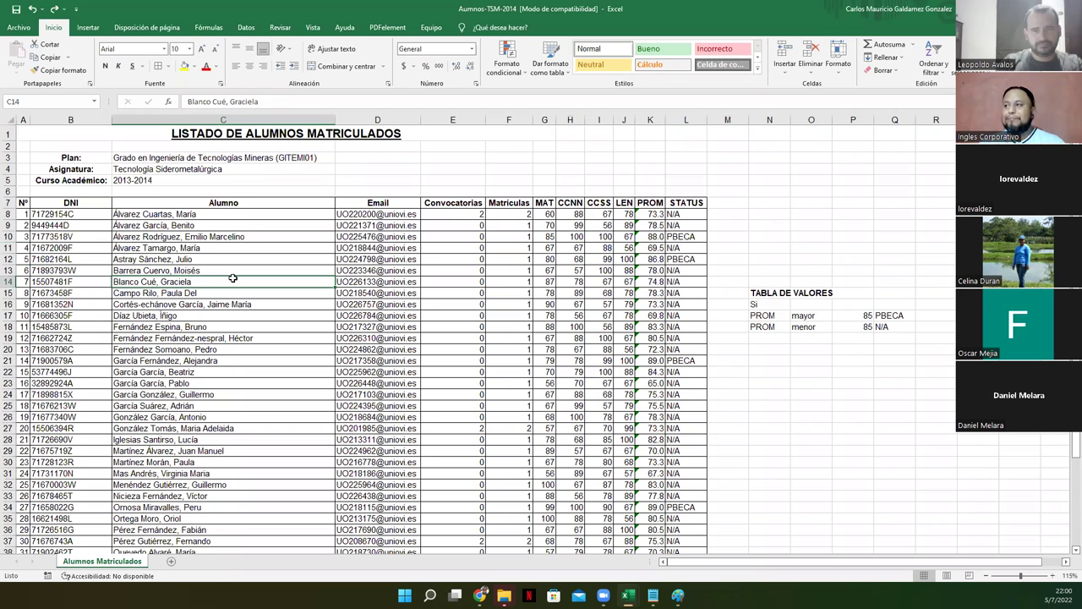
Select all the PBECA cells in the STATUS column together (L10, L12, L21, L34 and L43), and clear the selection
{"action": "left_click", "coordinate": [687, 237]}
{"action": "left_click", "coordinate": [690, 262], "text": "ctrl"}
{"action": "left_click", "coordinate": [690, 361], "text": "ctrl"}
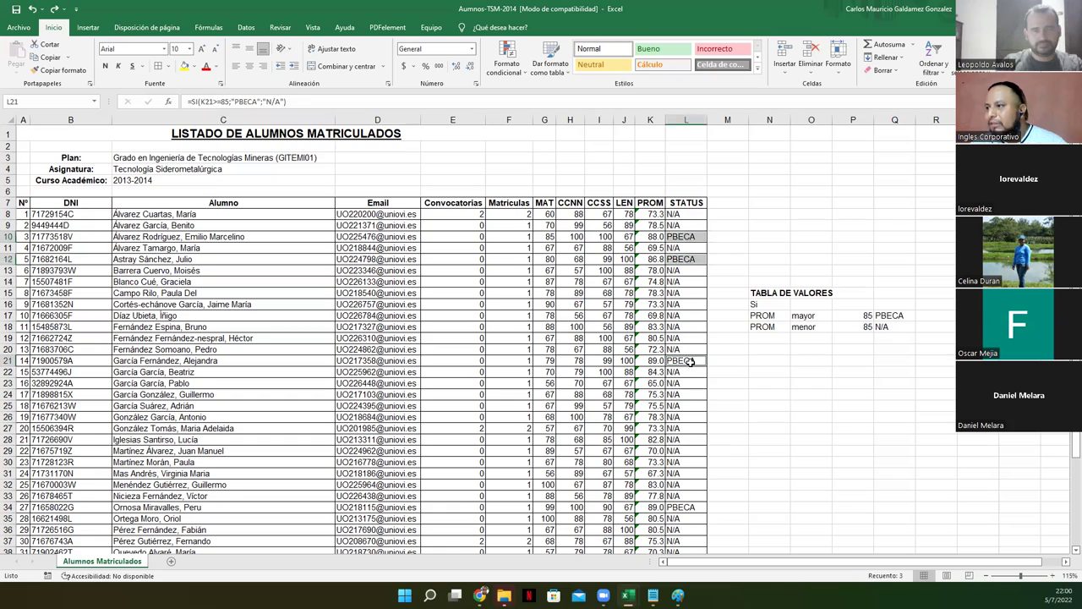
{"action": "left_click", "coordinate": [685, 505], "text": "ctrl"}
{"action": "scroll", "coordinate": [672, 458], "scroll_direction": "down", "scroll_amount": 3}
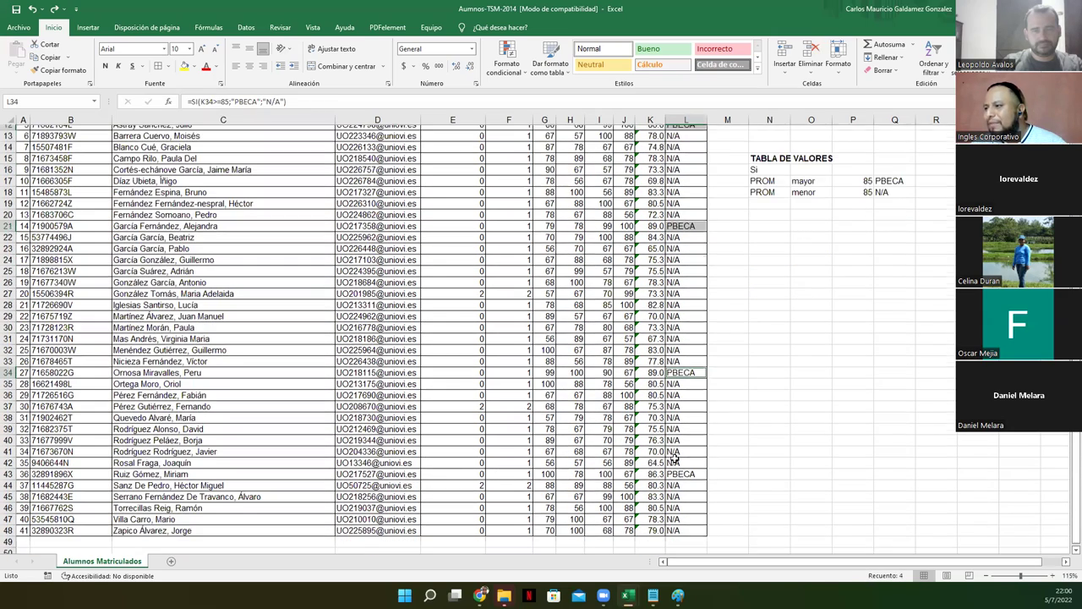
{"action": "left_click", "coordinate": [677, 467], "text": "ctrl"}
{"action": "left_click", "coordinate": [572, 320]}
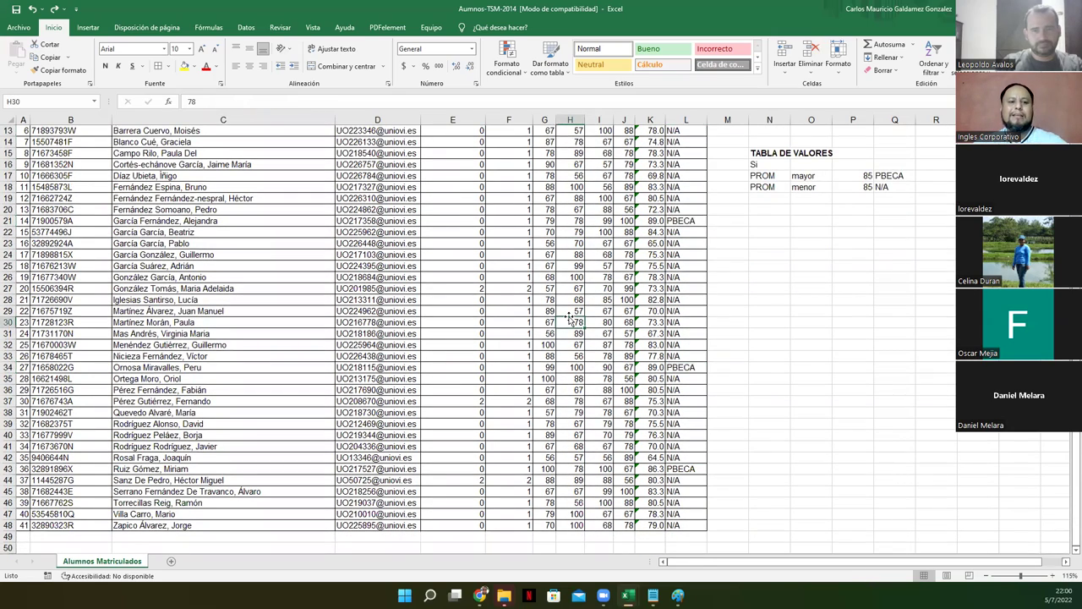
Convert the student list A7:L48 into a table with headers
{"action": "scroll", "coordinate": [569, 314], "scroll_direction": "up", "scroll_amount": 4}
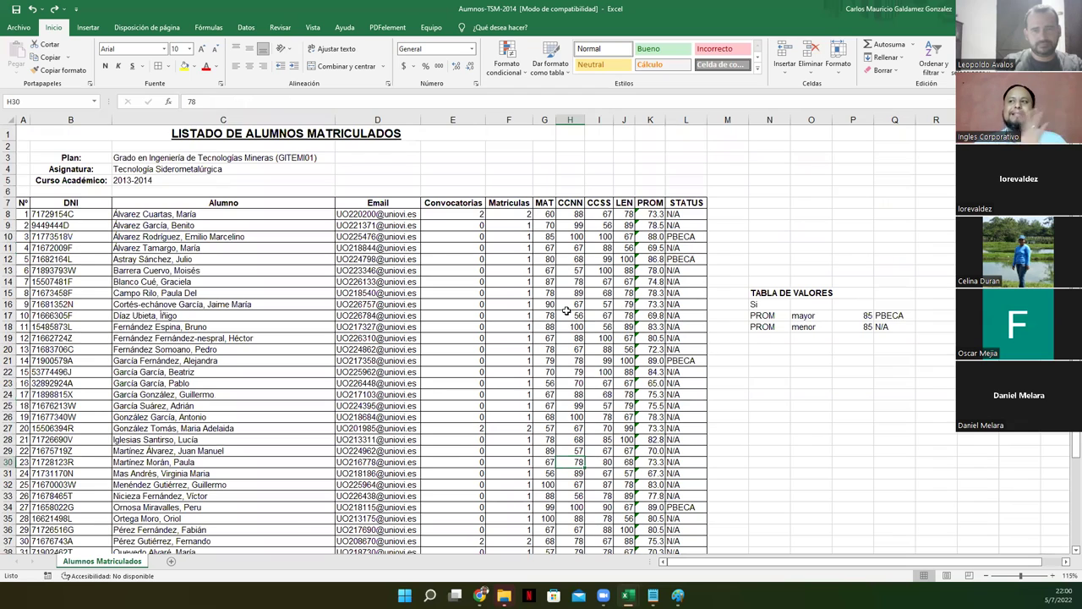
{"action": "left_click", "coordinate": [242, 246]}
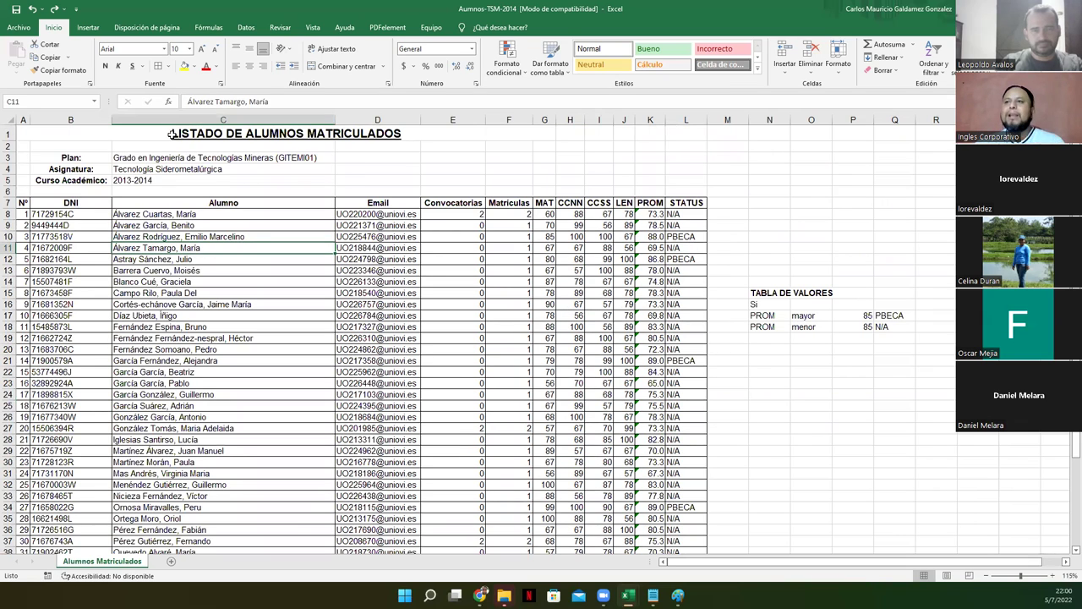
{"action": "left_click", "coordinate": [88, 28]}
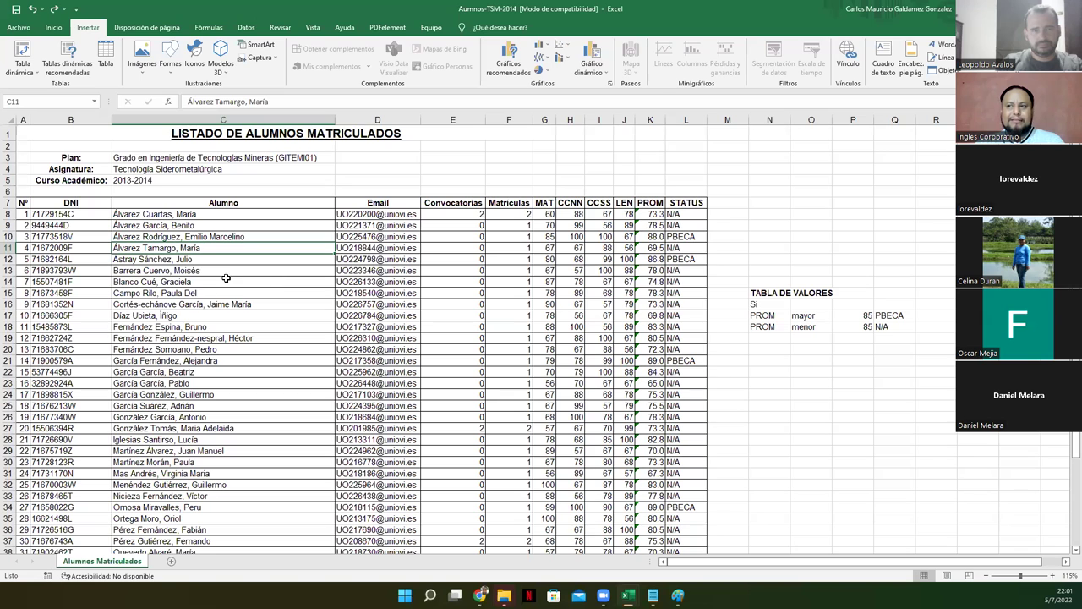
{"action": "left_click", "coordinate": [105, 59]}
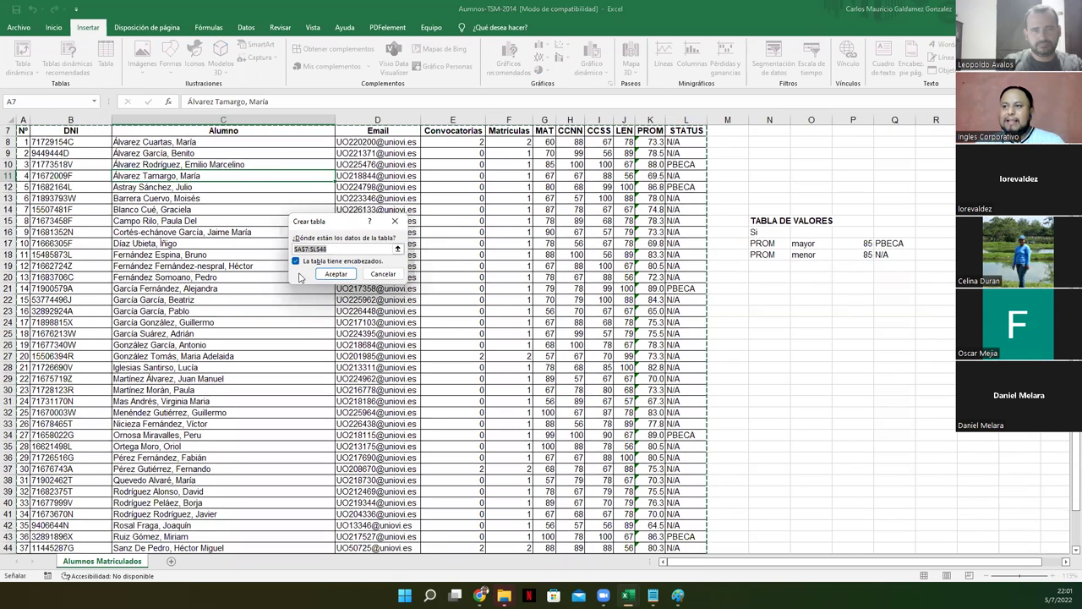
{"action": "left_click", "coordinate": [331, 277]}
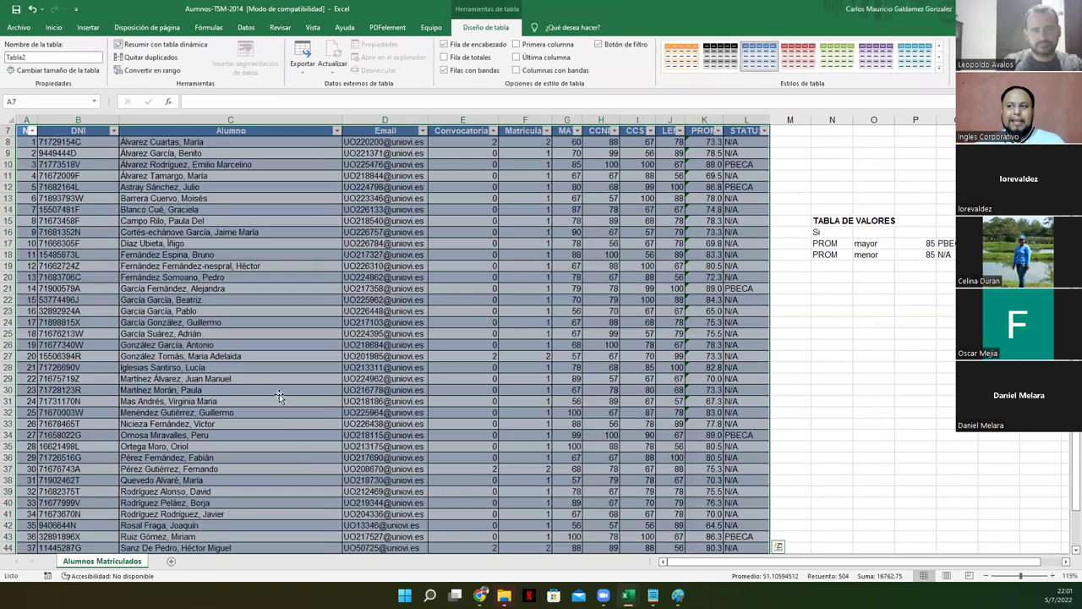
{"action": "left_click", "coordinate": [279, 392]}
{"action": "scroll", "coordinate": [342, 404], "scroll_direction": "up", "scroll_amount": 2}
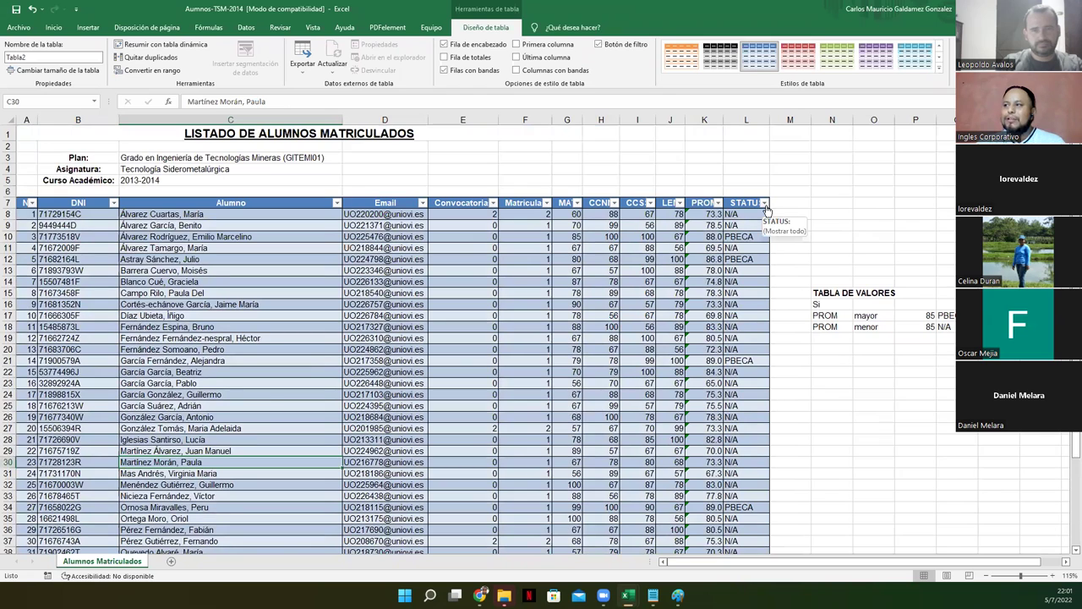
Filter the table's STATUS column to show only the PBECA students, and select the name in row 34
{"action": "left_click", "coordinate": [766, 207]}
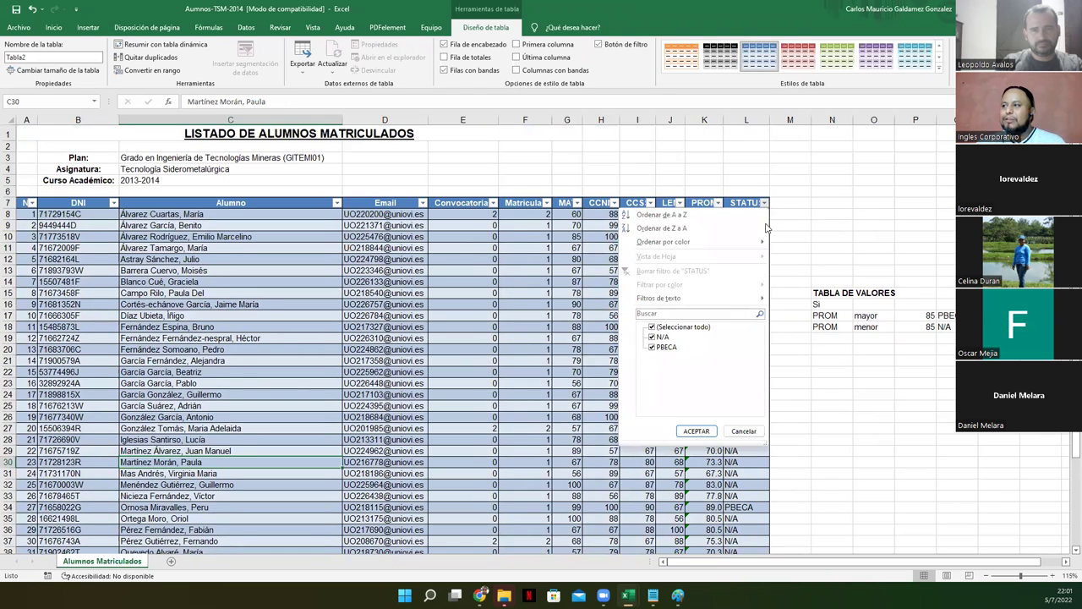
{"action": "left_click", "coordinate": [654, 328]}
{"action": "left_click", "coordinate": [653, 348]}
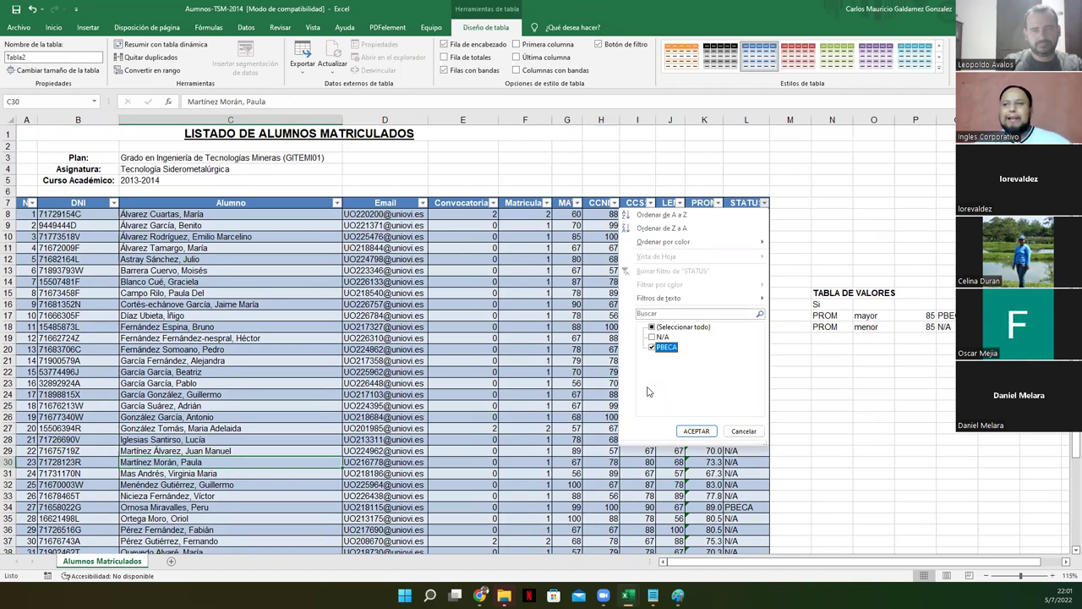
{"action": "left_click", "coordinate": [696, 430]}
{"action": "left_click", "coordinate": [193, 248]}
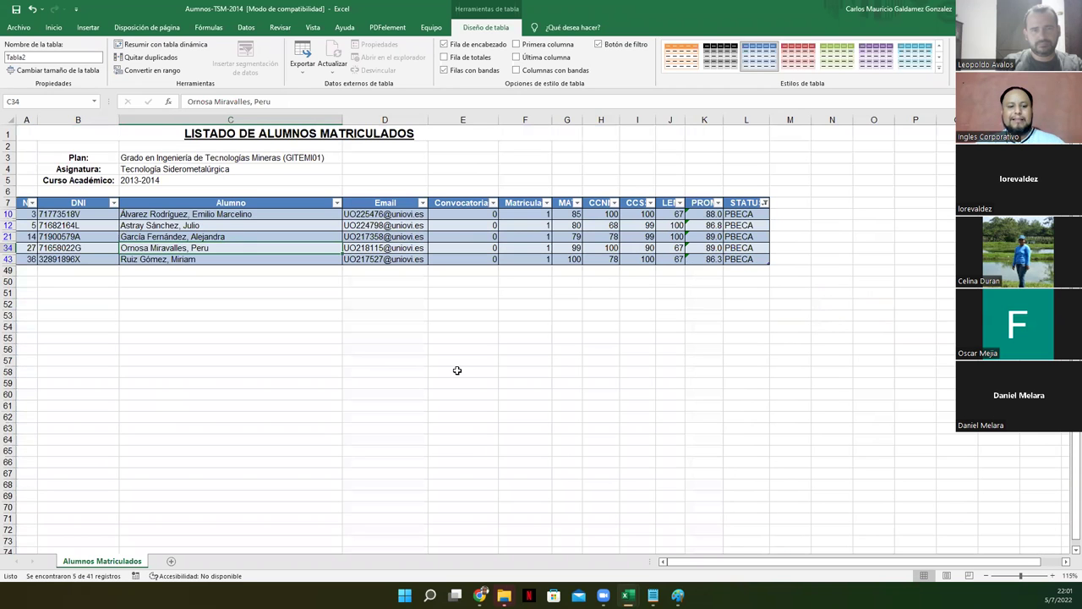
Undo the STATUS filter and the table conversion to restore the plain student list
{"action": "key", "text": "ctrl+z"}
{"action": "key", "text": "ctrl+z"}
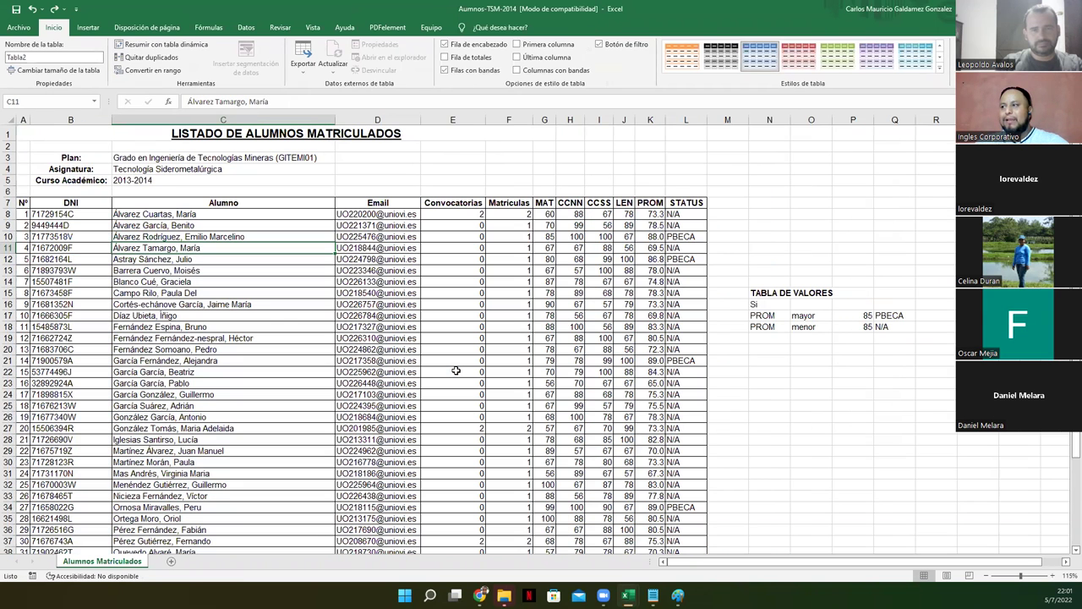
{"action": "left_click", "coordinate": [279, 314]}
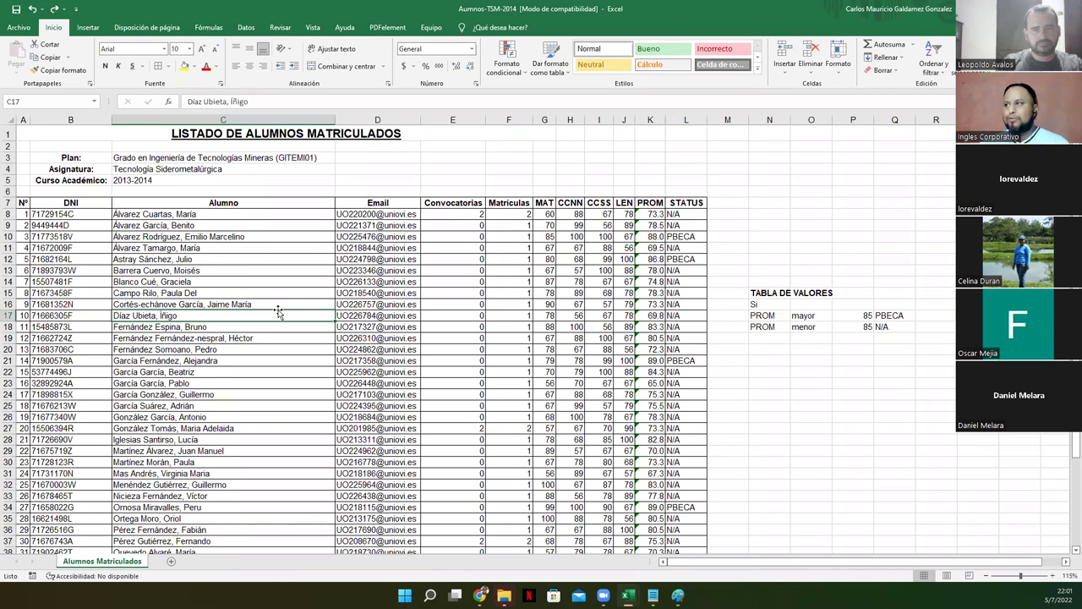
{"action": "left_click", "coordinate": [506, 326]}
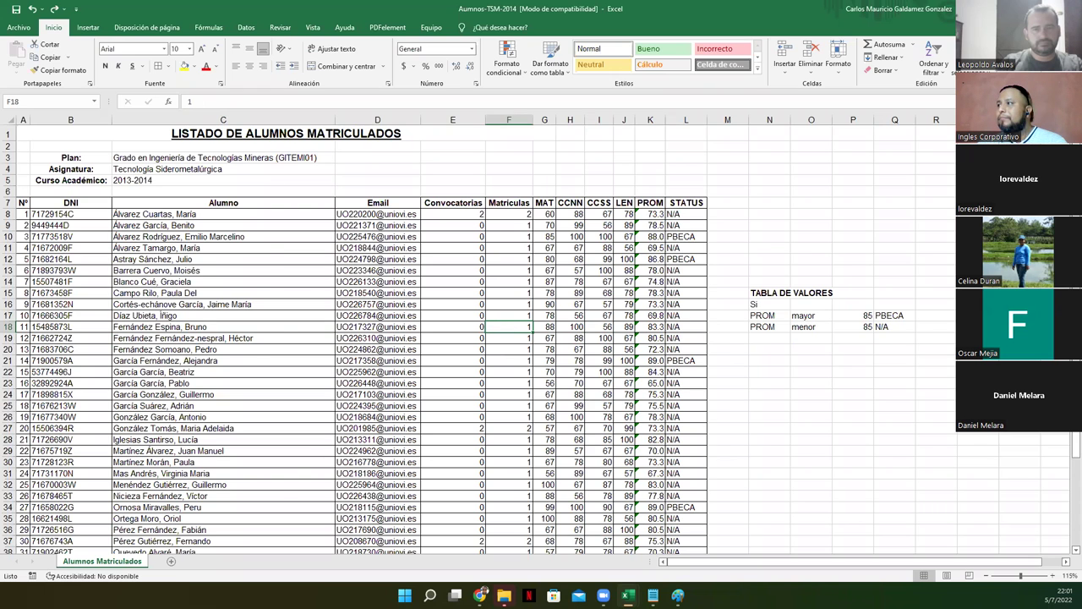
Switch to the Genially presentation and advance past the end-of-practice slide to the Preguntas slide
{"action": "left_click", "coordinate": [627, 595]}
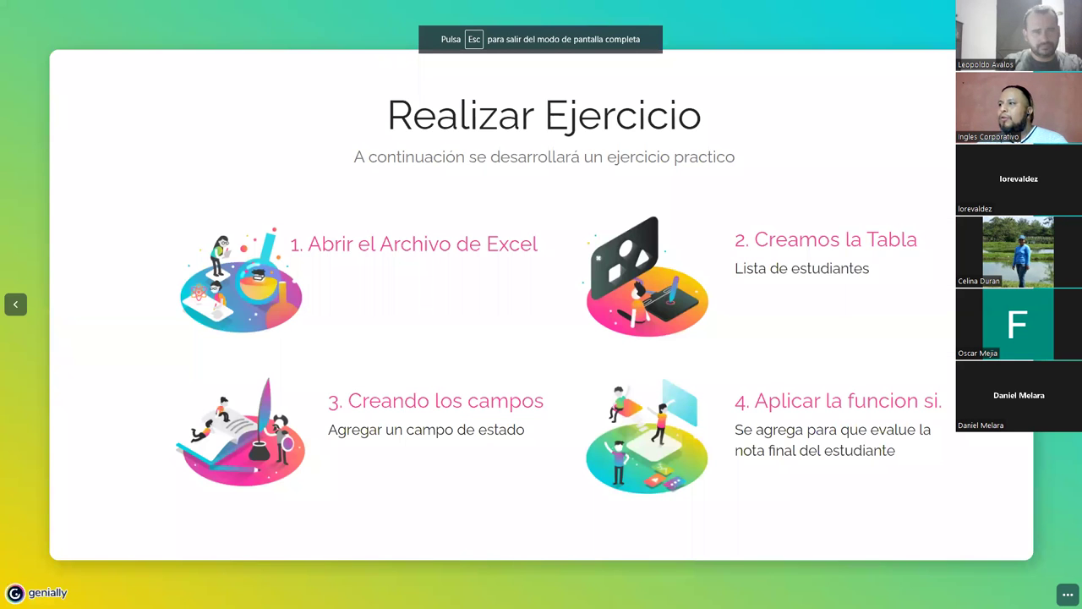
{"action": "key", "text": "Right"}
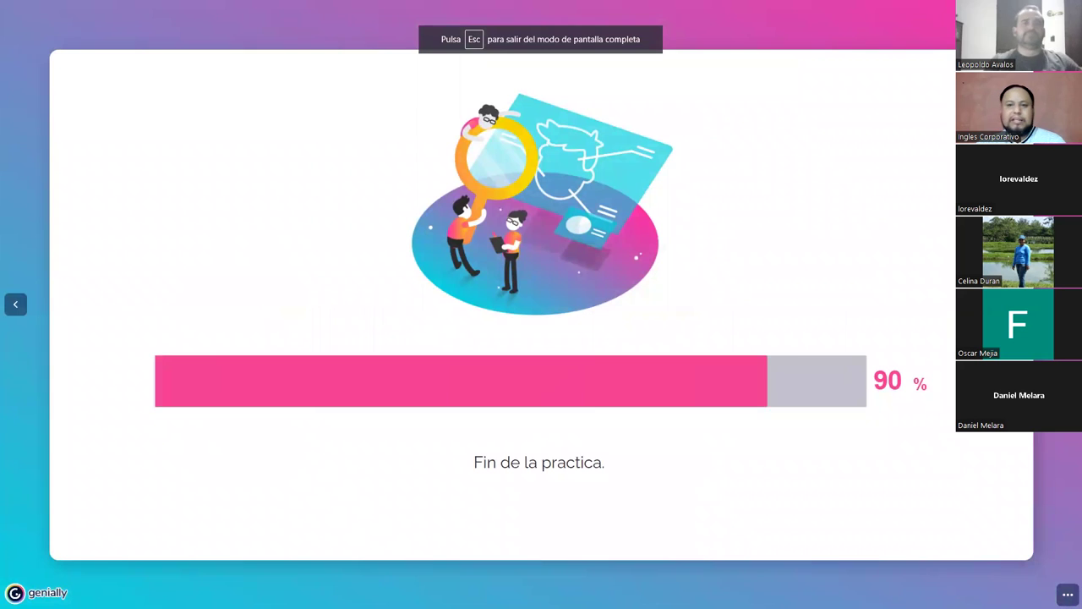
{"action": "key", "text": "Right"}
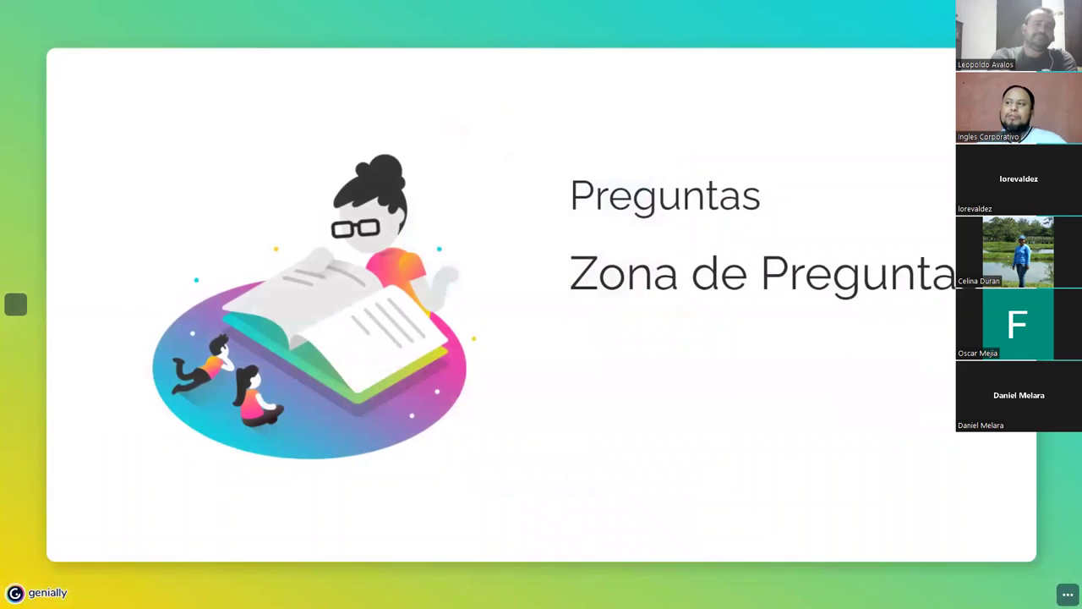